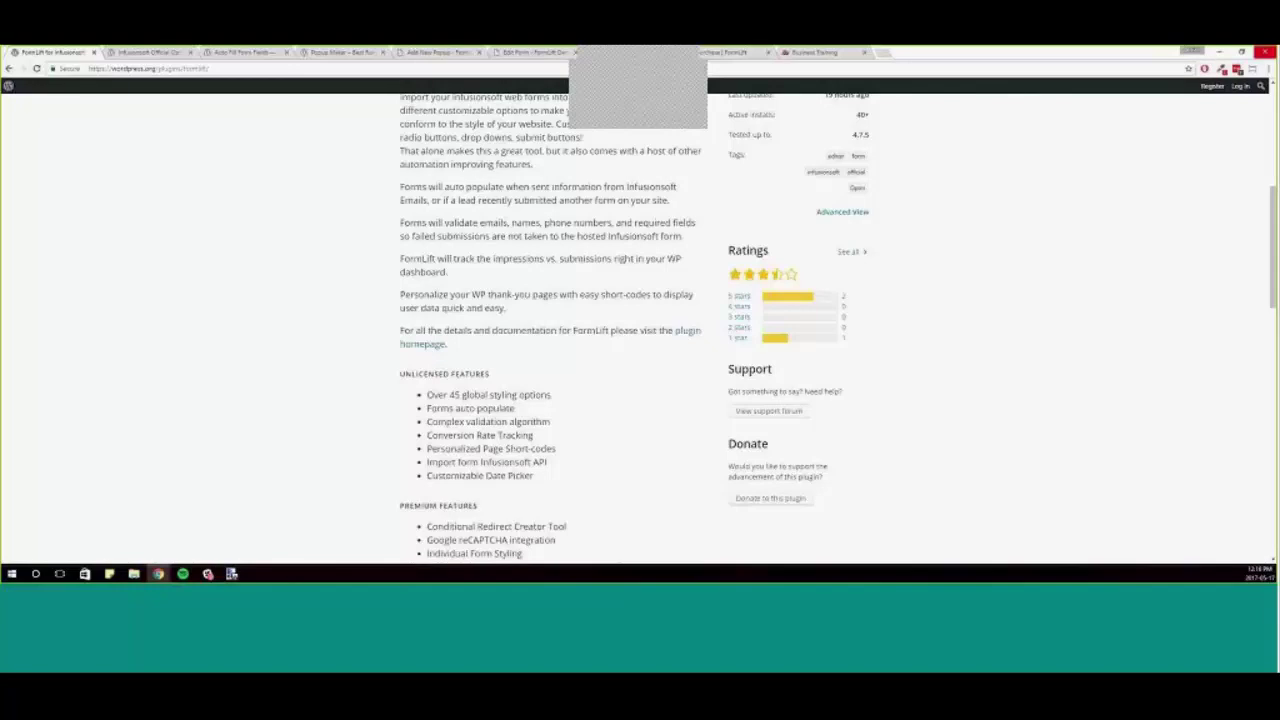
- Switch to the Business Training tab and restore the browser to a smaller window
{"action": "left_click", "coordinate": [848, 52]}
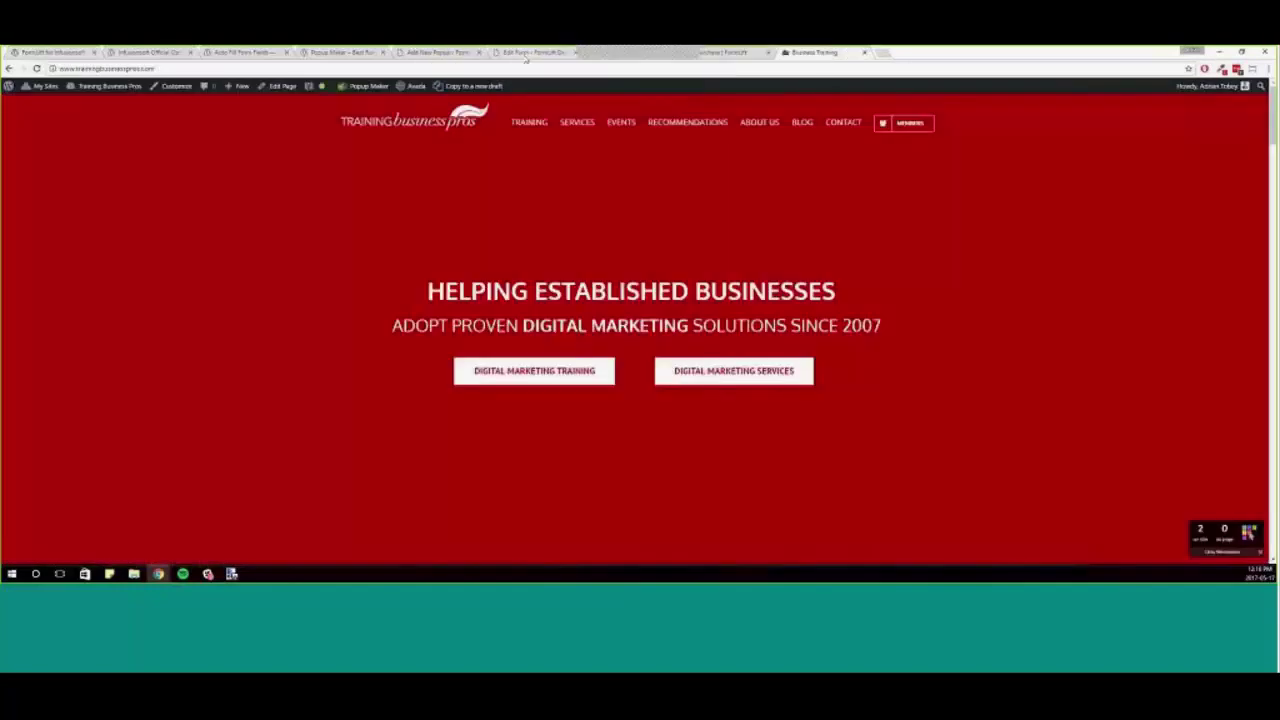
{"action": "left_click_drag", "start_coordinate": [866, 56], "coordinate": [743, 85]}
{"action": "left_click_drag", "start_coordinate": [715, 186], "coordinate": [716, 186]}
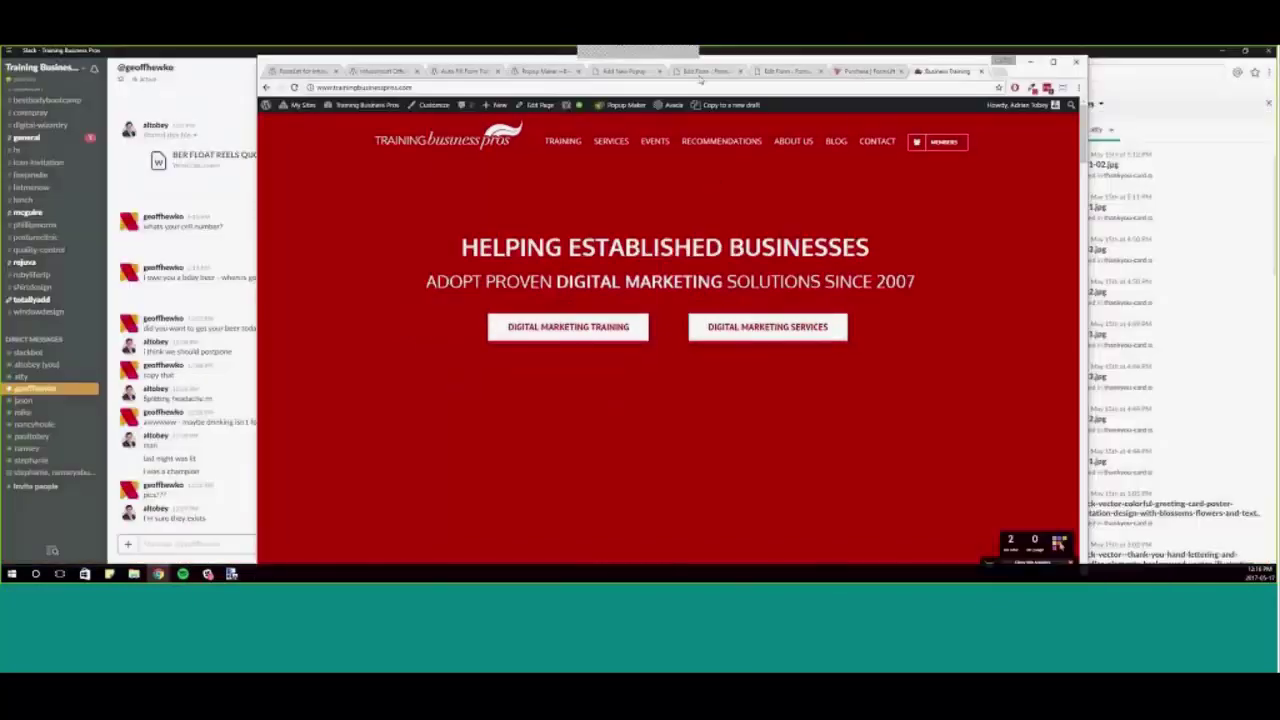
- Bring up the Purchase | FormLift page with its licence options and purchase form
{"action": "left_click", "coordinate": [862, 72]}
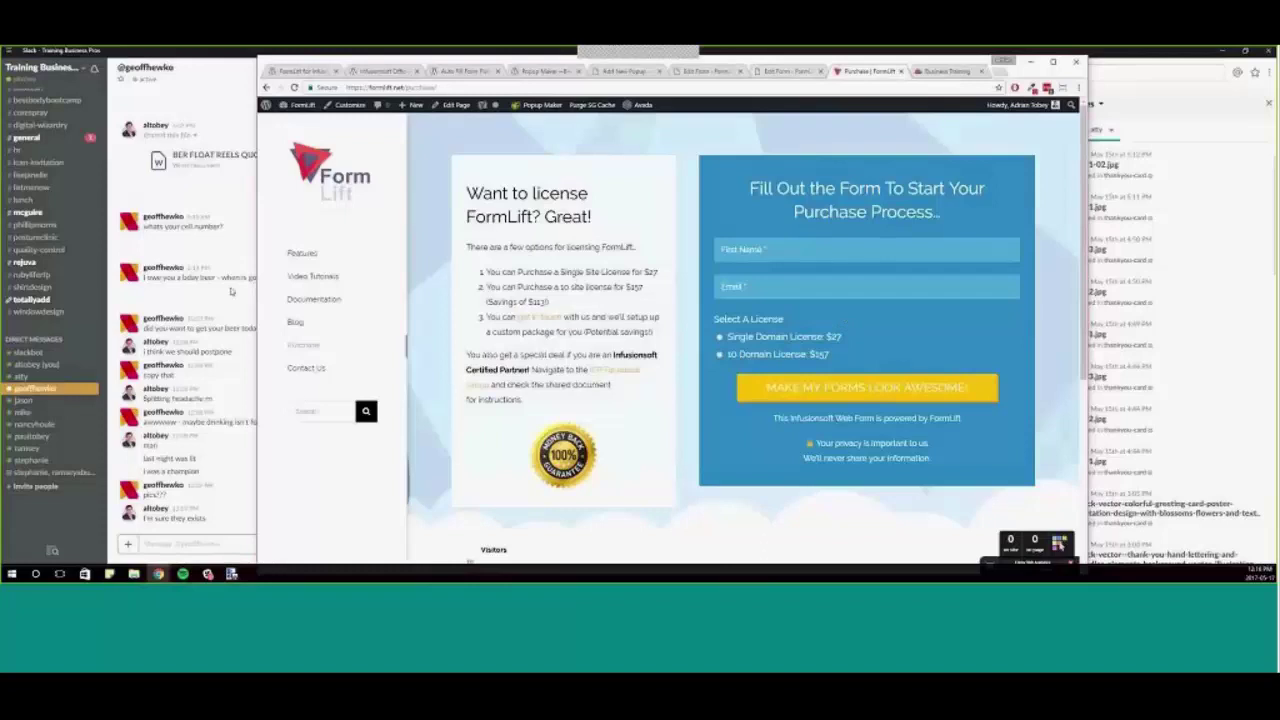
{"action": "mouse_move", "coordinate": [313, 346]}
{"action": "mouse_move", "coordinate": [316, 368]}
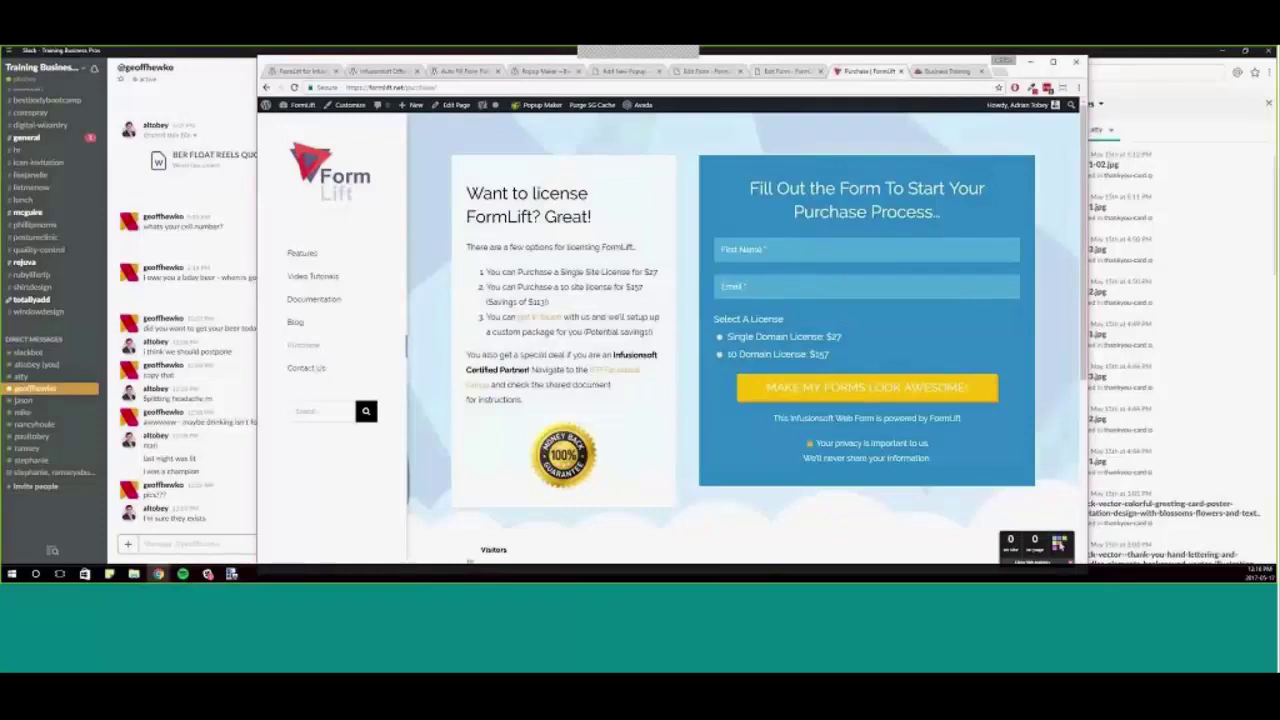
{"action": "left_click", "coordinate": [488, 88]}
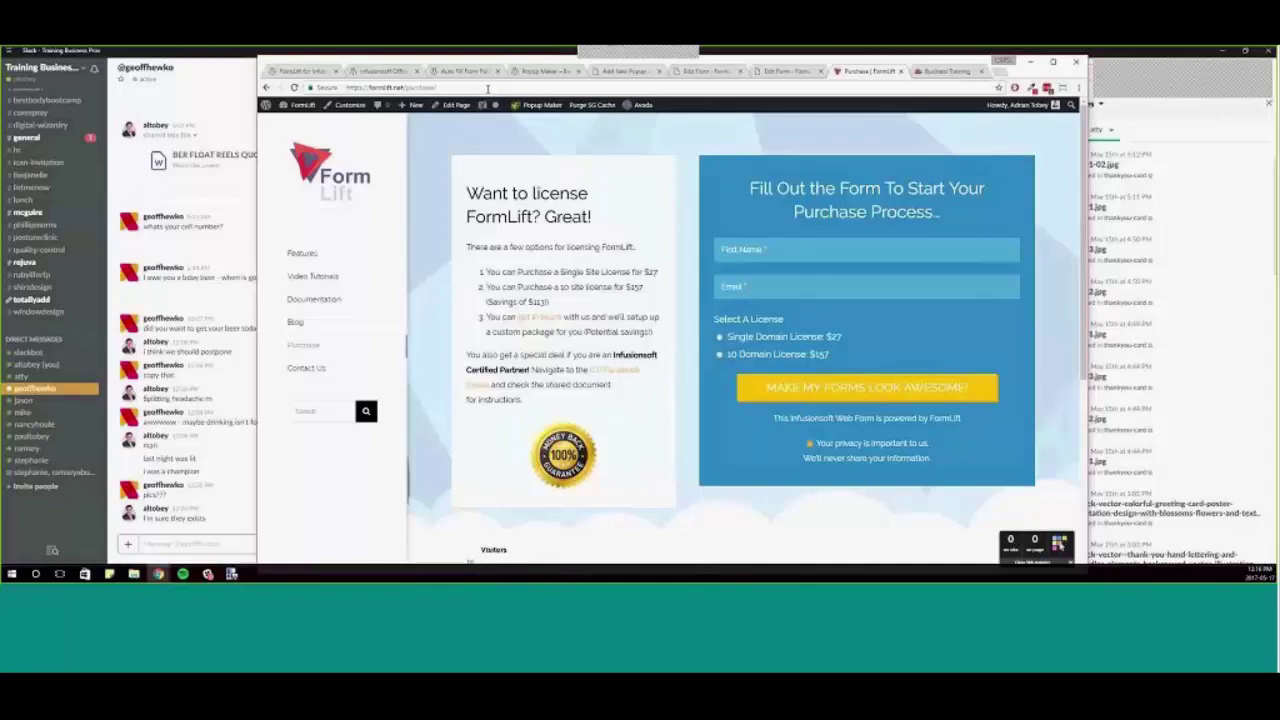
- Reload the purchase page with an ?inf_field_FirstName= parameter so a first name prefills the form
{"action": "left_click", "coordinate": [488, 88]}
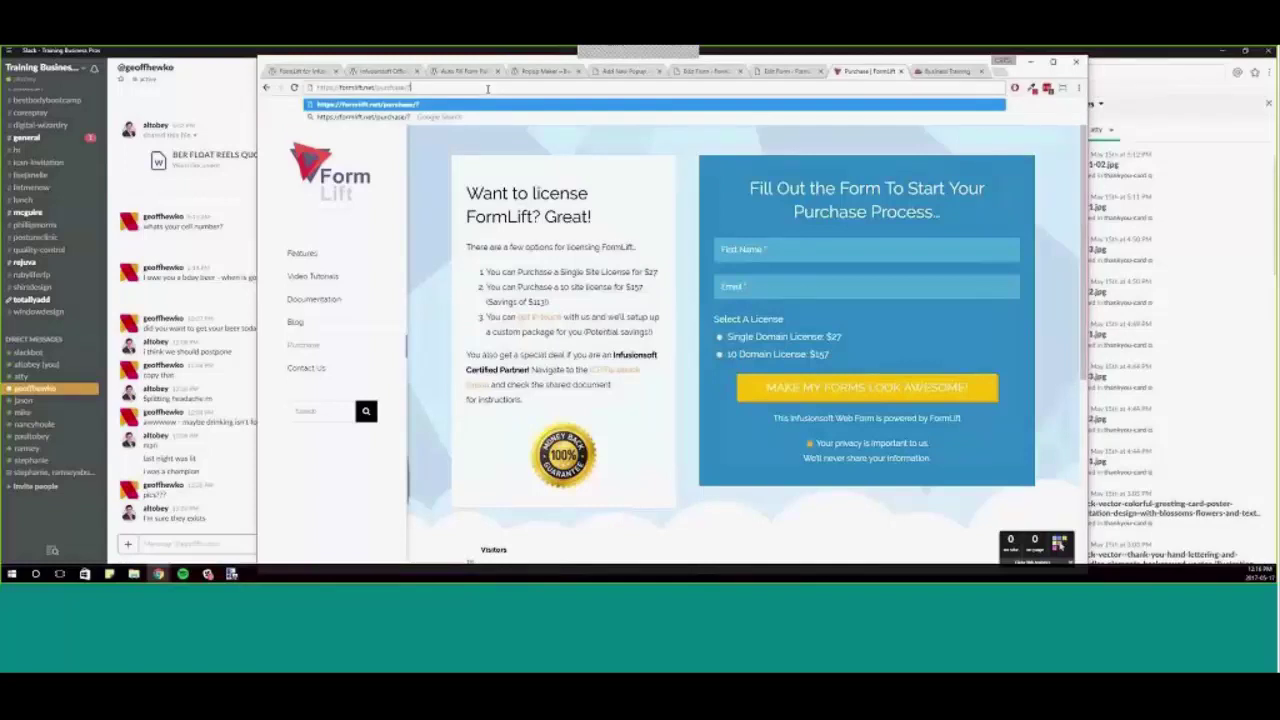
{"action": "type", "text": "e/?inf_field_FirstName"}
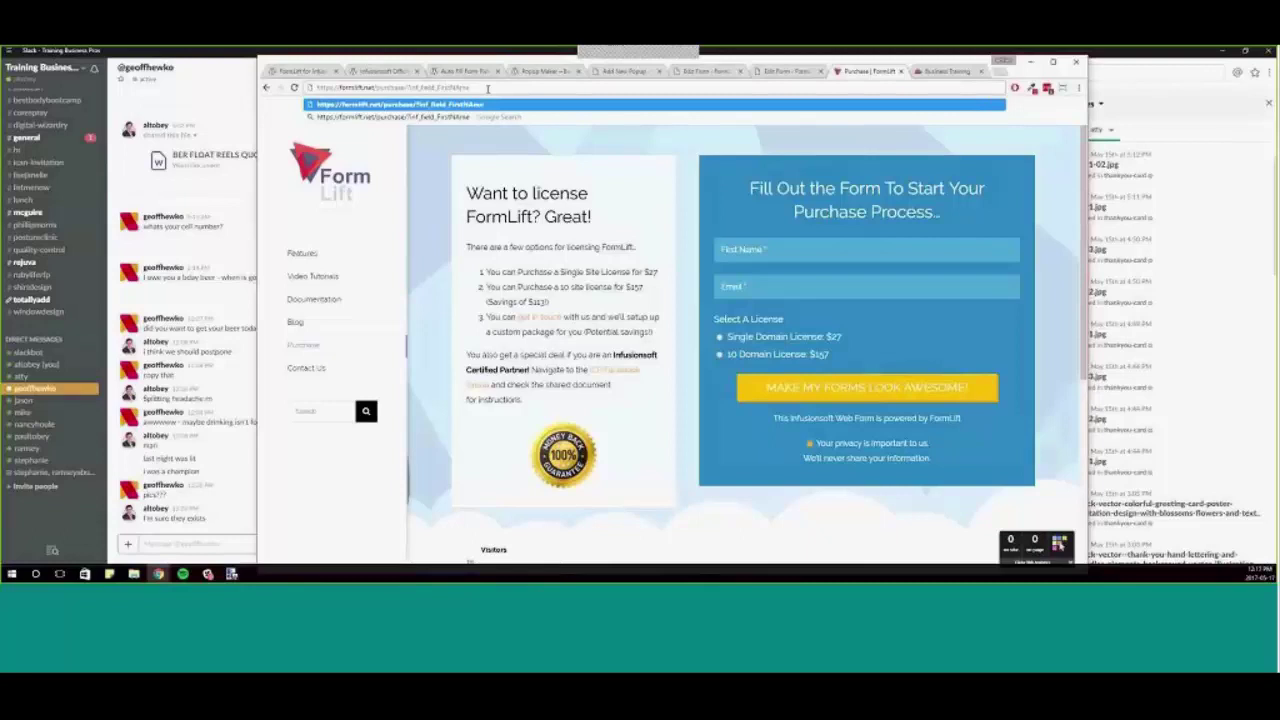
{"action": "key", "text": "BackSpace"}
{"action": "key", "text": "BackSpace"}
{"action": "key", "text": "BackSpace"}
{"action": "type", "text": "ame=Adrian"}
{"action": "key", "text": "Return"}
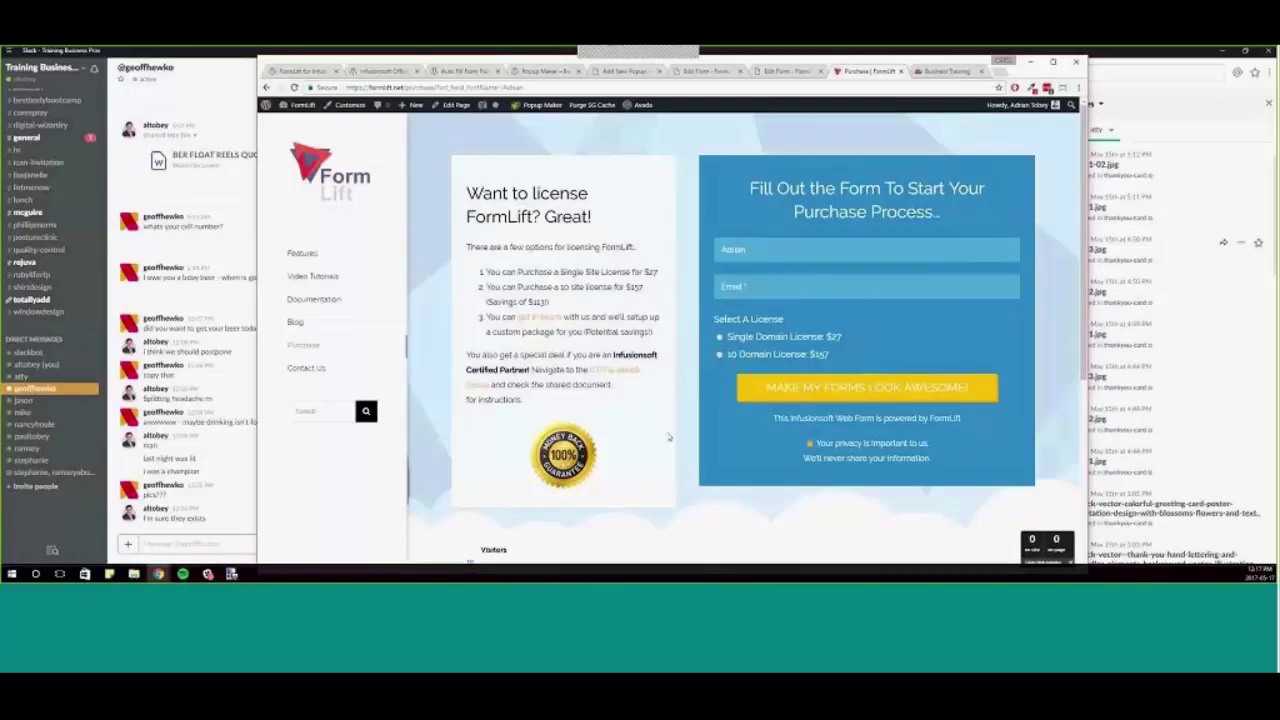
{"action": "scroll", "coordinate": [670, 437], "scroll_direction": "down", "scroll_amount": 3}
{"action": "scroll", "coordinate": [677, 453], "scroll_direction": "up", "scroll_amount": 2}
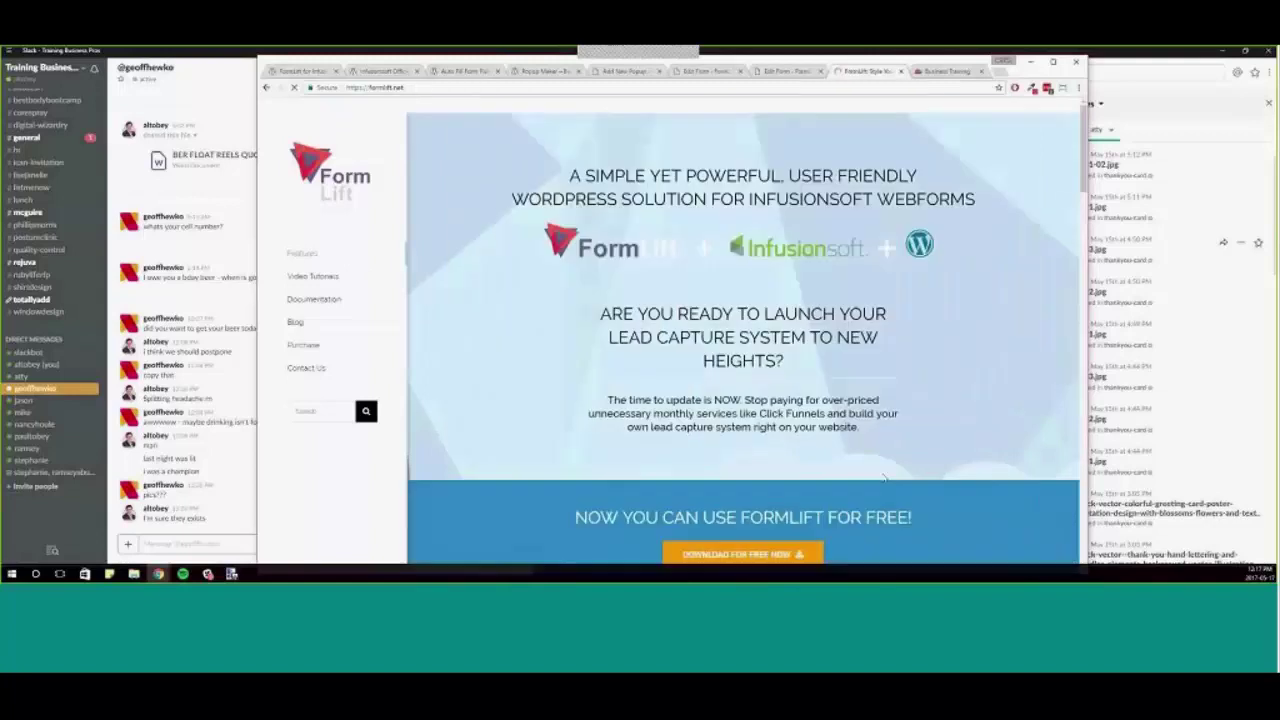
{"action": "scroll", "coordinate": [870, 480], "scroll_direction": "down", "scroll_amount": 9}
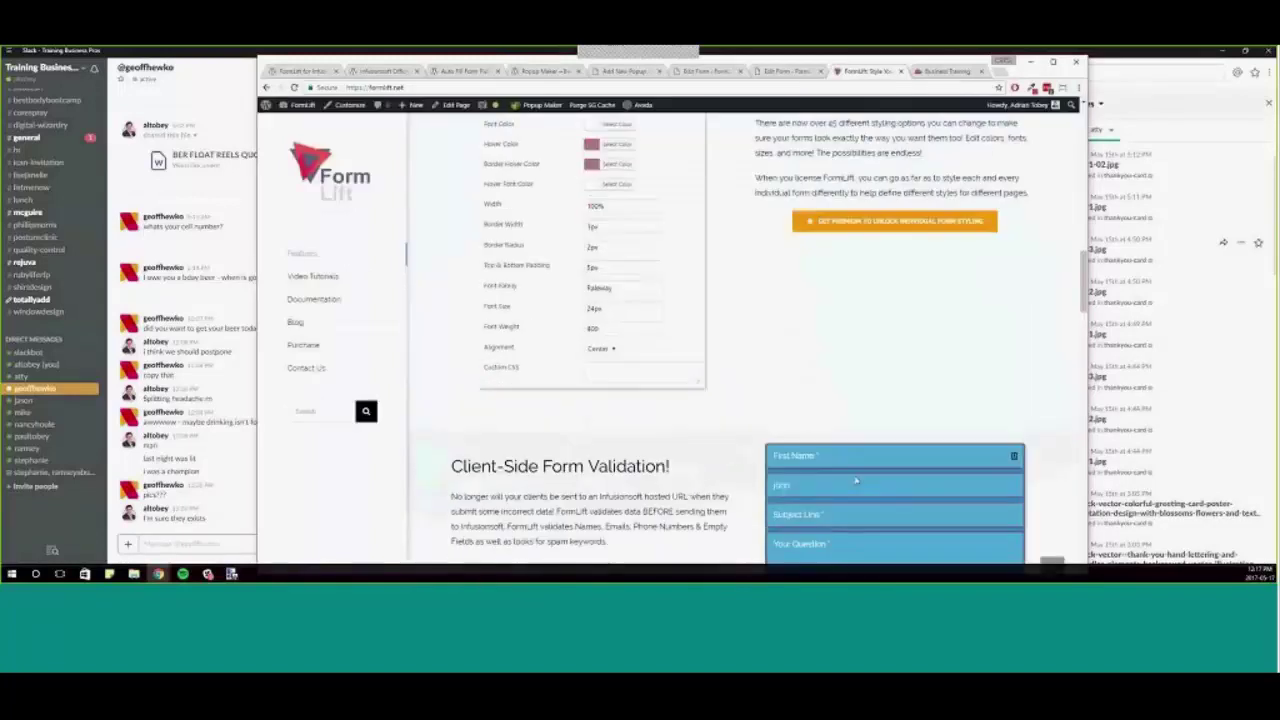
{"action": "scroll", "coordinate": [855, 481], "scroll_direction": "up", "scroll_amount": 5}
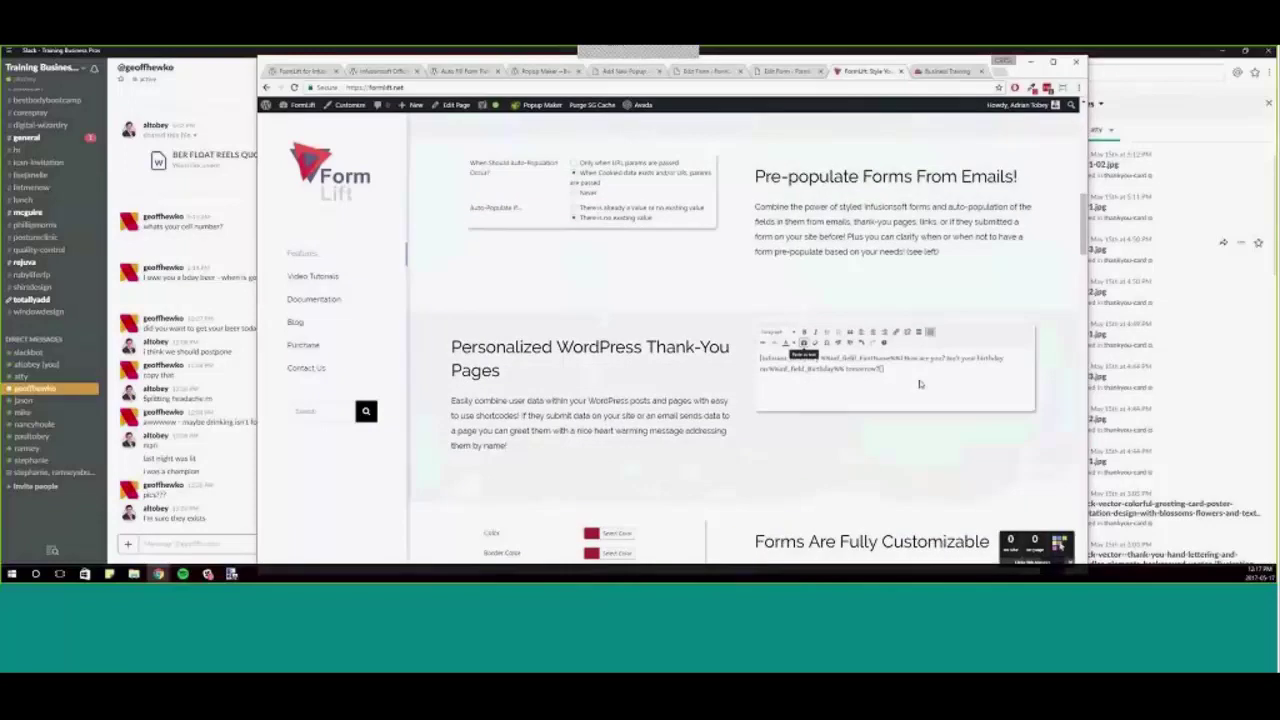
{"action": "scroll", "coordinate": [920, 385], "scroll_direction": "up", "scroll_amount": 1}
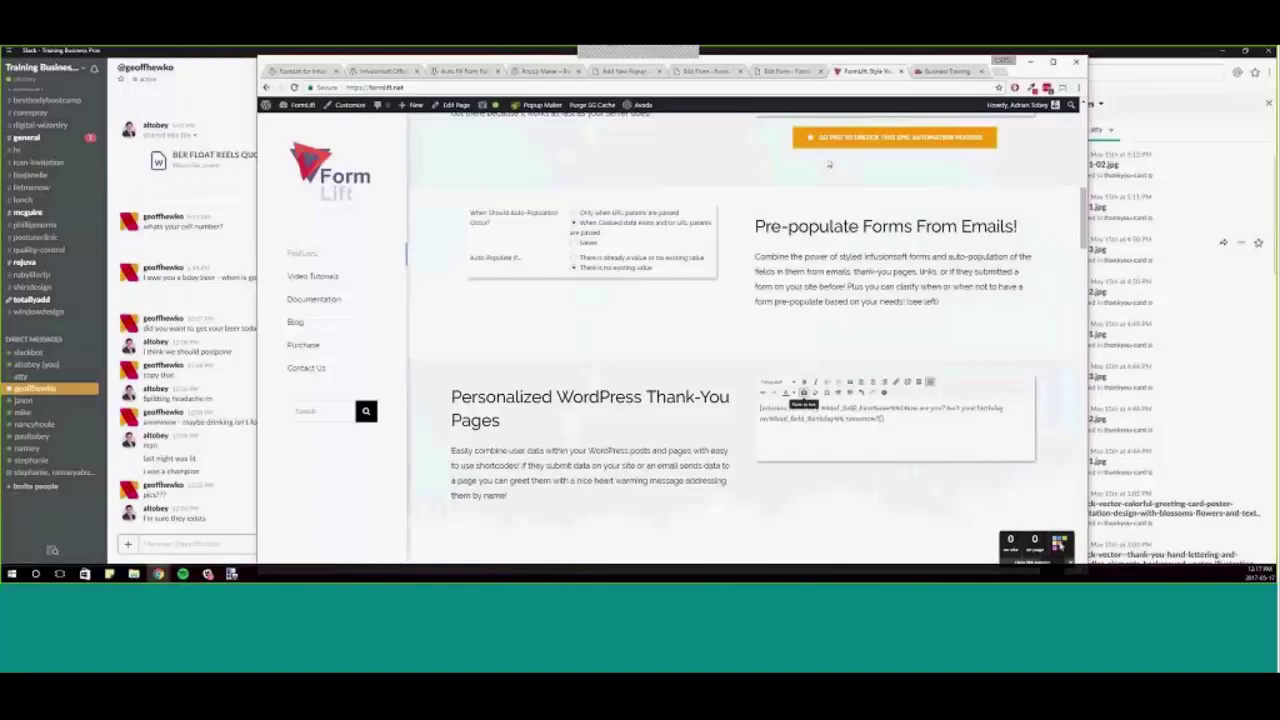
{"action": "scroll", "coordinate": [731, 320], "scroll_direction": "up", "scroll_amount": 1}
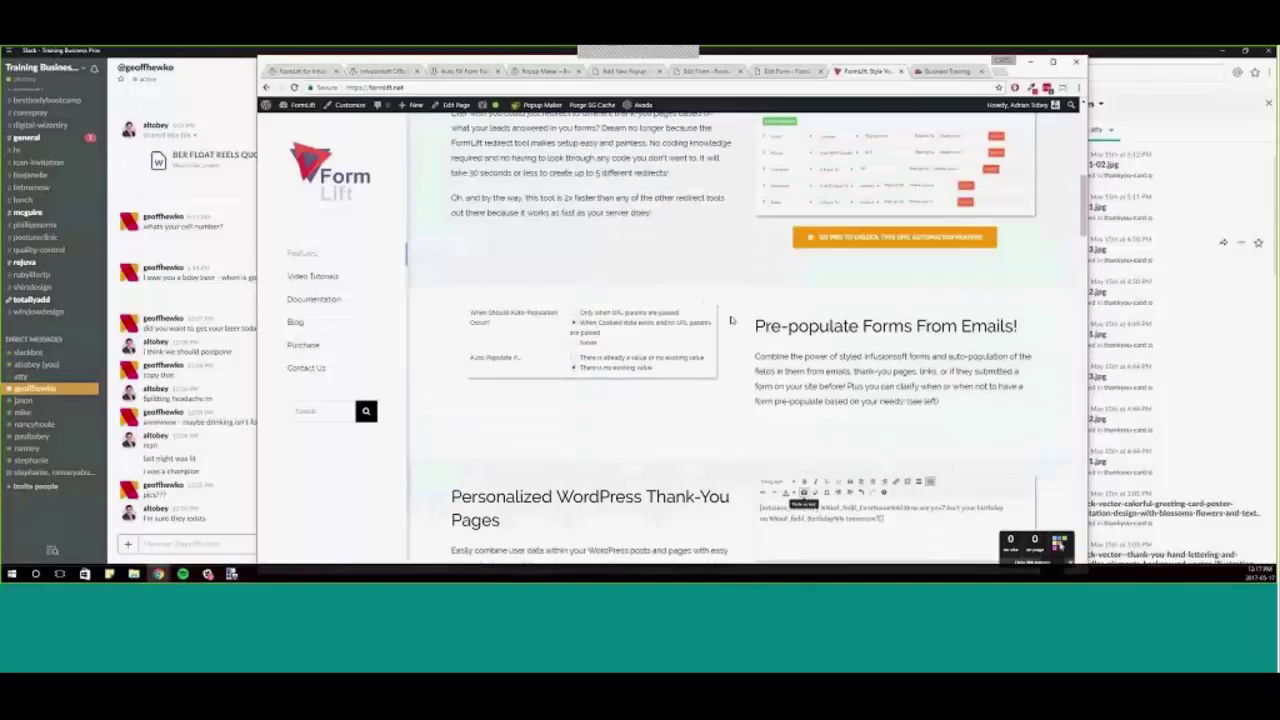
{"action": "scroll", "coordinate": [736, 390], "scroll_direction": "up", "scroll_amount": 2}
{"action": "scroll", "coordinate": [746, 400], "scroll_direction": "down", "scroll_amount": 2}
{"action": "scroll", "coordinate": [907, 455], "scroll_direction": "down", "scroll_amount": 1}
{"action": "scroll", "coordinate": [907, 453], "scroll_direction": "up", "scroll_amount": 2}
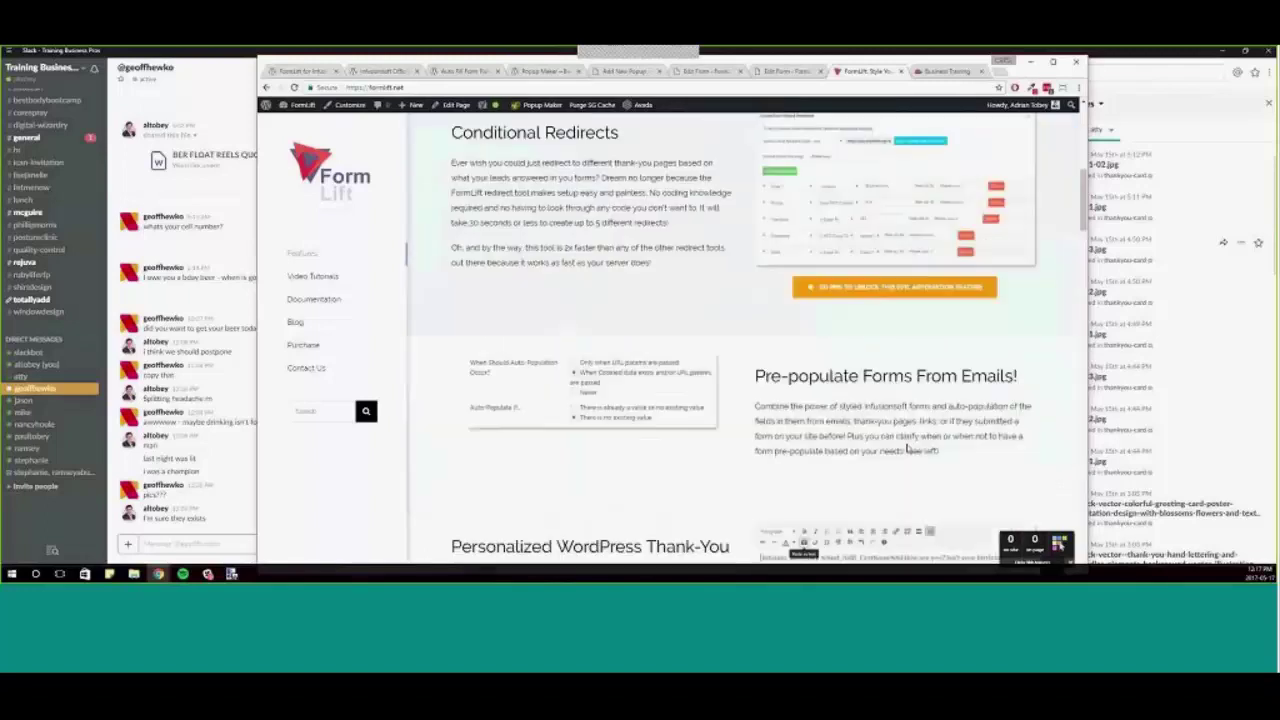
{"action": "scroll", "coordinate": [907, 451], "scroll_direction": "down", "scroll_amount": 7}
{"action": "scroll", "coordinate": [880, 420], "scroll_direction": "up", "scroll_amount": 1}
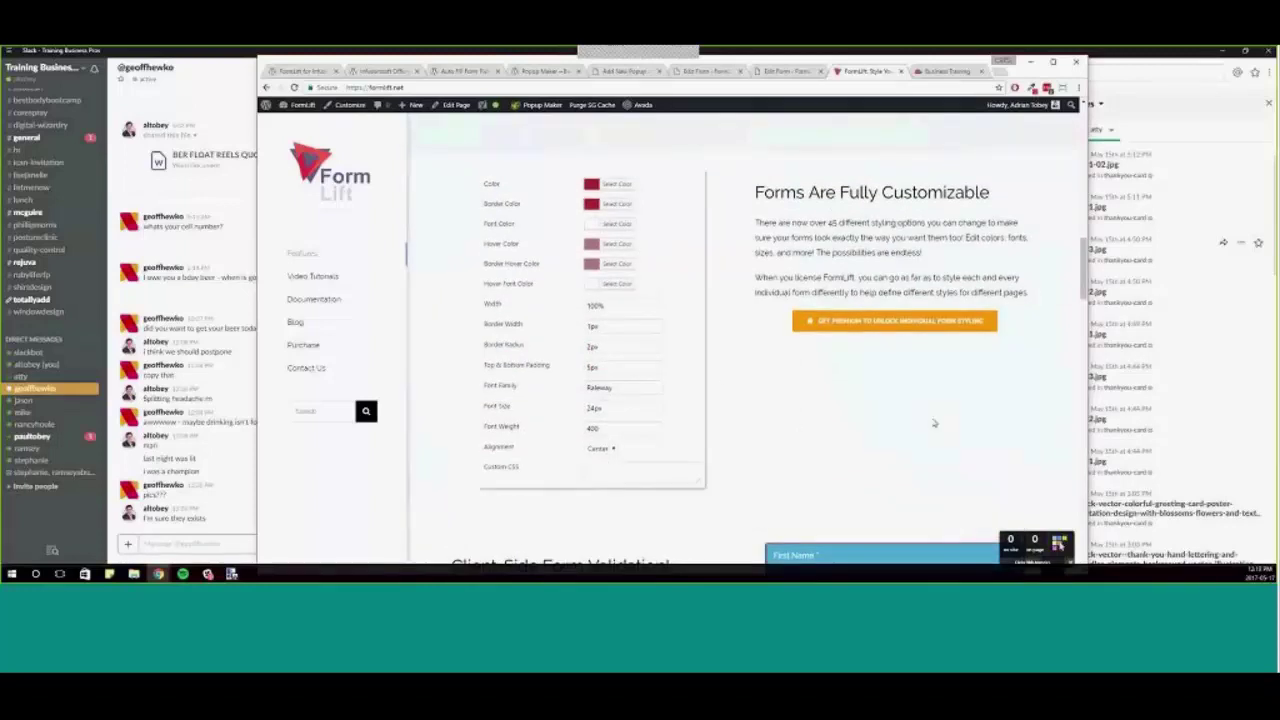
{"action": "scroll", "coordinate": [934, 423], "scroll_direction": "down", "scroll_amount": 5}
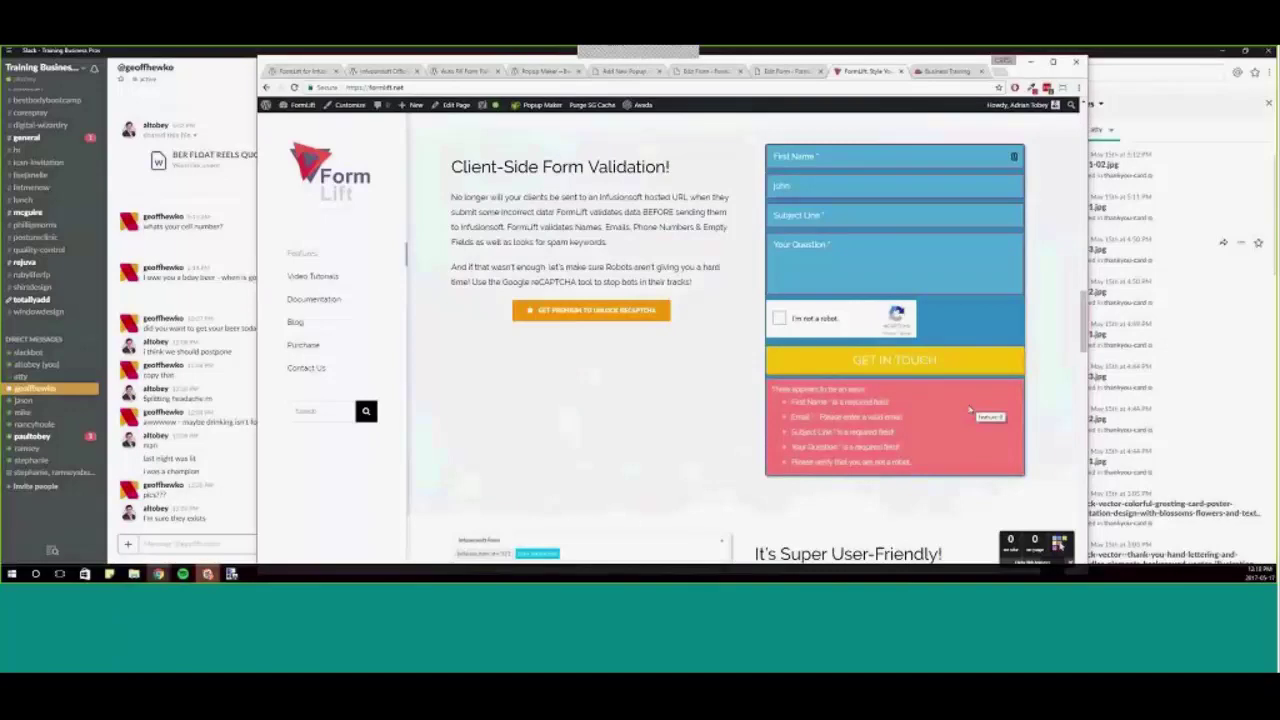
{"action": "scroll", "coordinate": [970, 410], "scroll_direction": "down", "scroll_amount": 1}
{"action": "scroll", "coordinate": [745, 330], "scroll_direction": "down", "scroll_amount": 2}
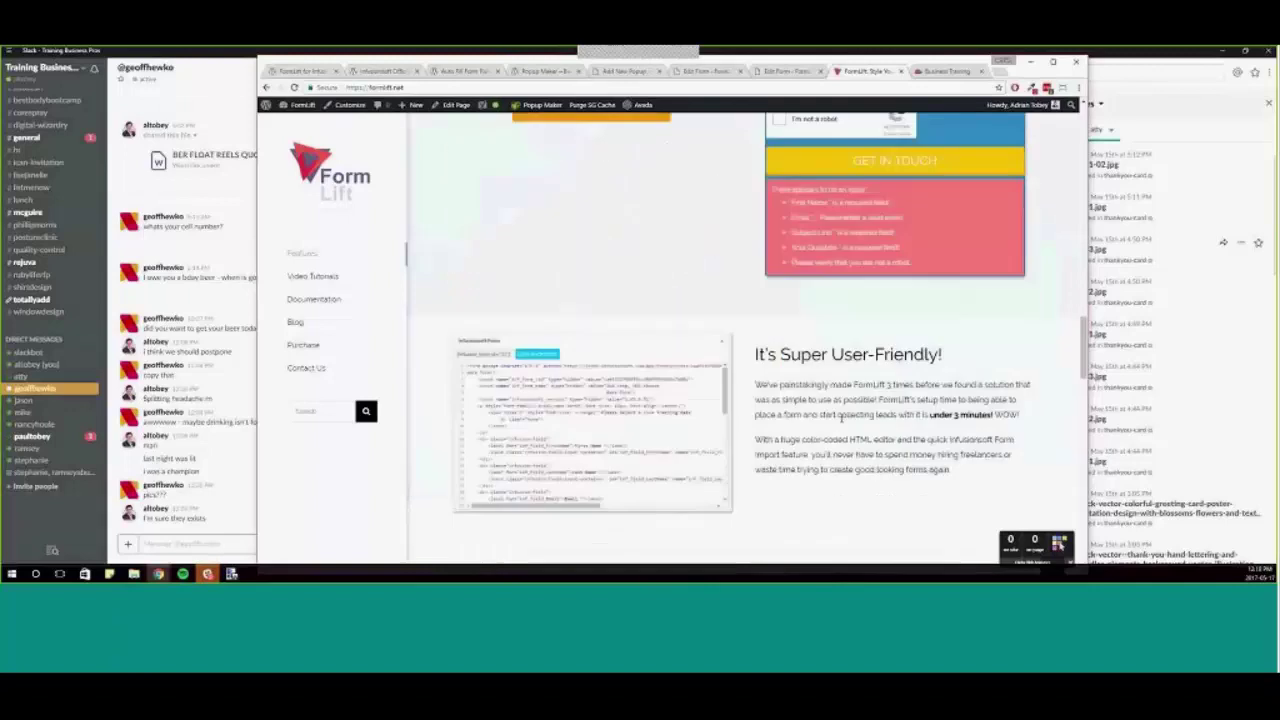
{"action": "scroll", "coordinate": [745, 330], "scroll_direction": "up", "scroll_amount": 2}
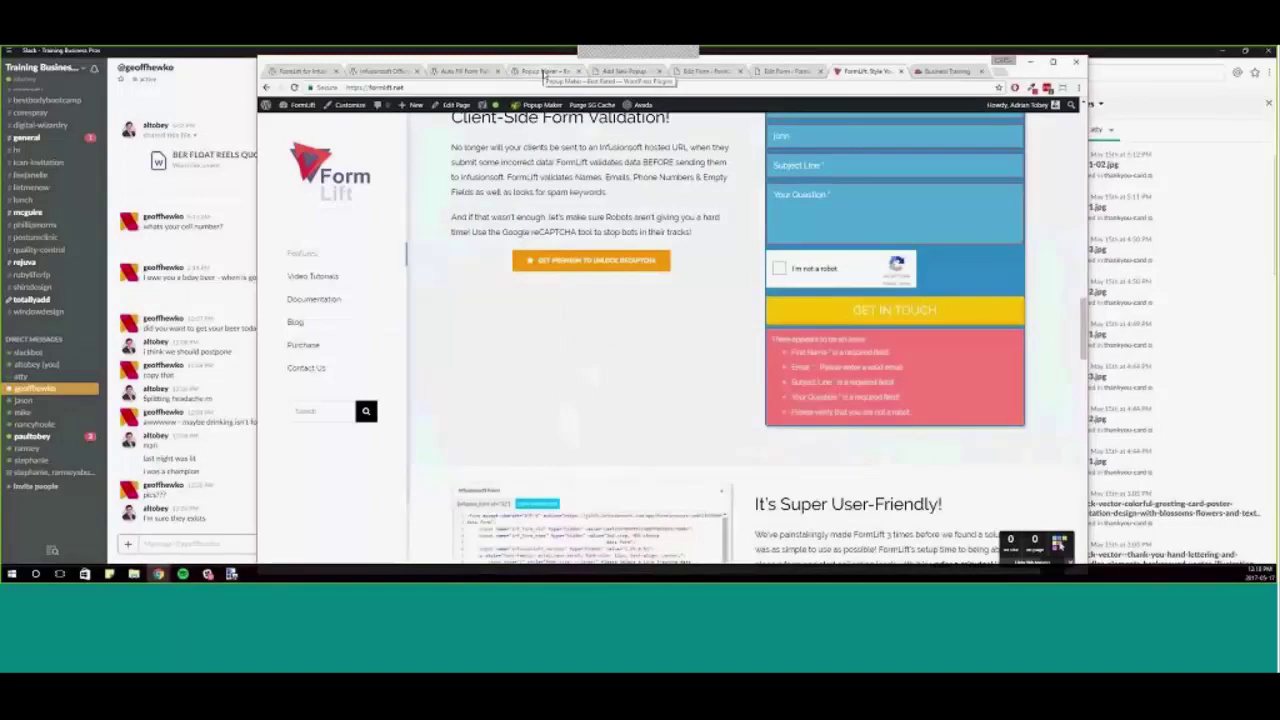
- Show the Popup Maker plugin page and read through its description and ratings
{"action": "left_click", "coordinate": [543, 72]}
{"action": "scroll", "coordinate": [765, 347], "scroll_direction": "down", "scroll_amount": 5}
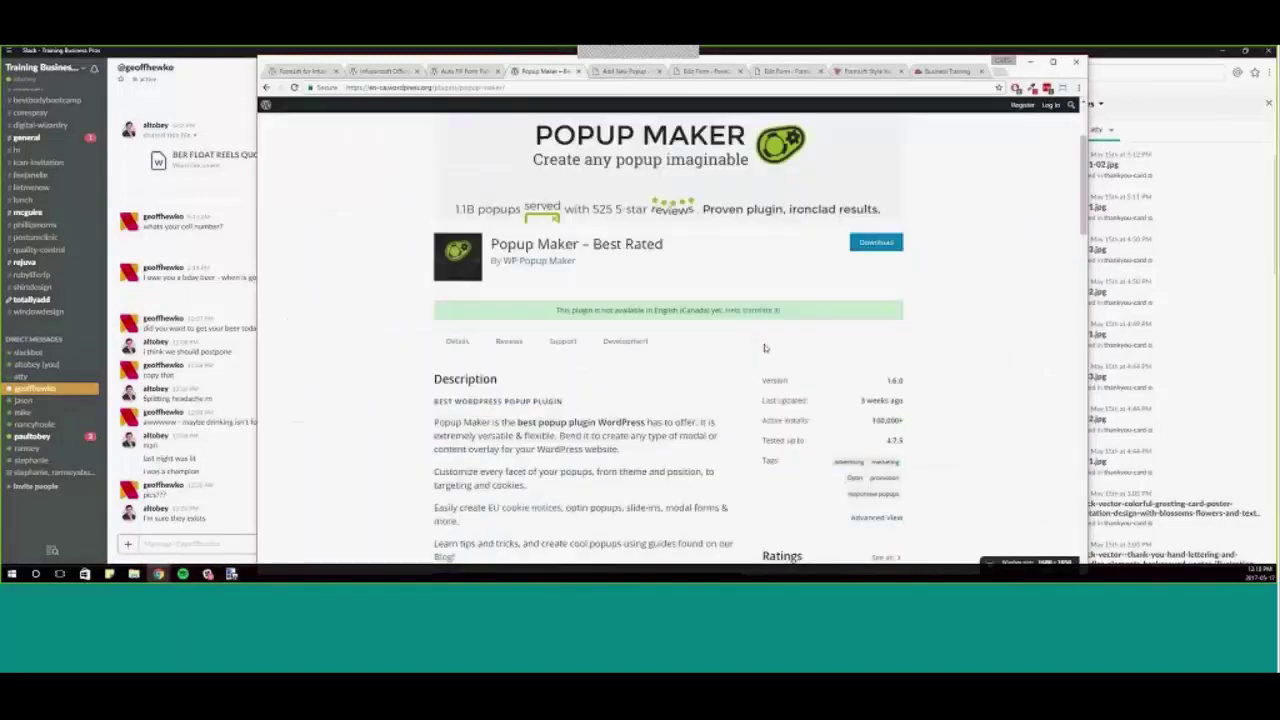
{"action": "scroll", "coordinate": [770, 345], "scroll_direction": "down", "scroll_amount": 1}
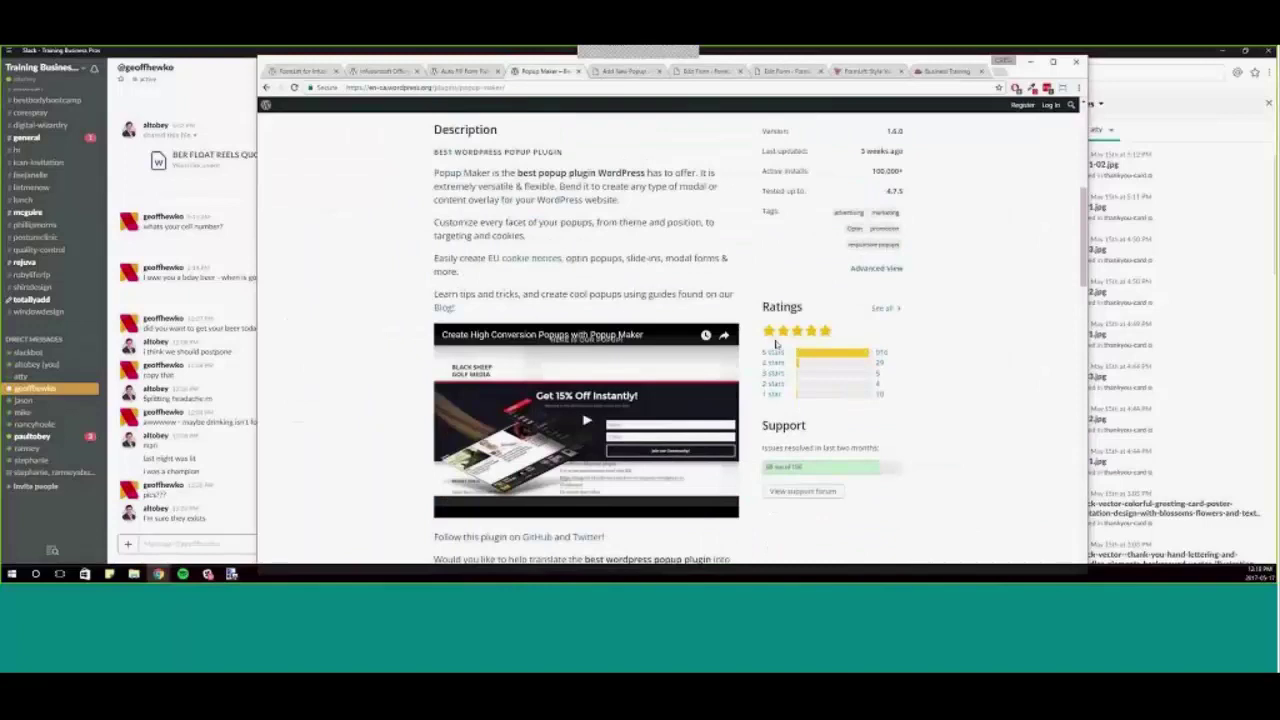
{"action": "scroll", "coordinate": [776, 343], "scroll_direction": "up", "scroll_amount": 4}
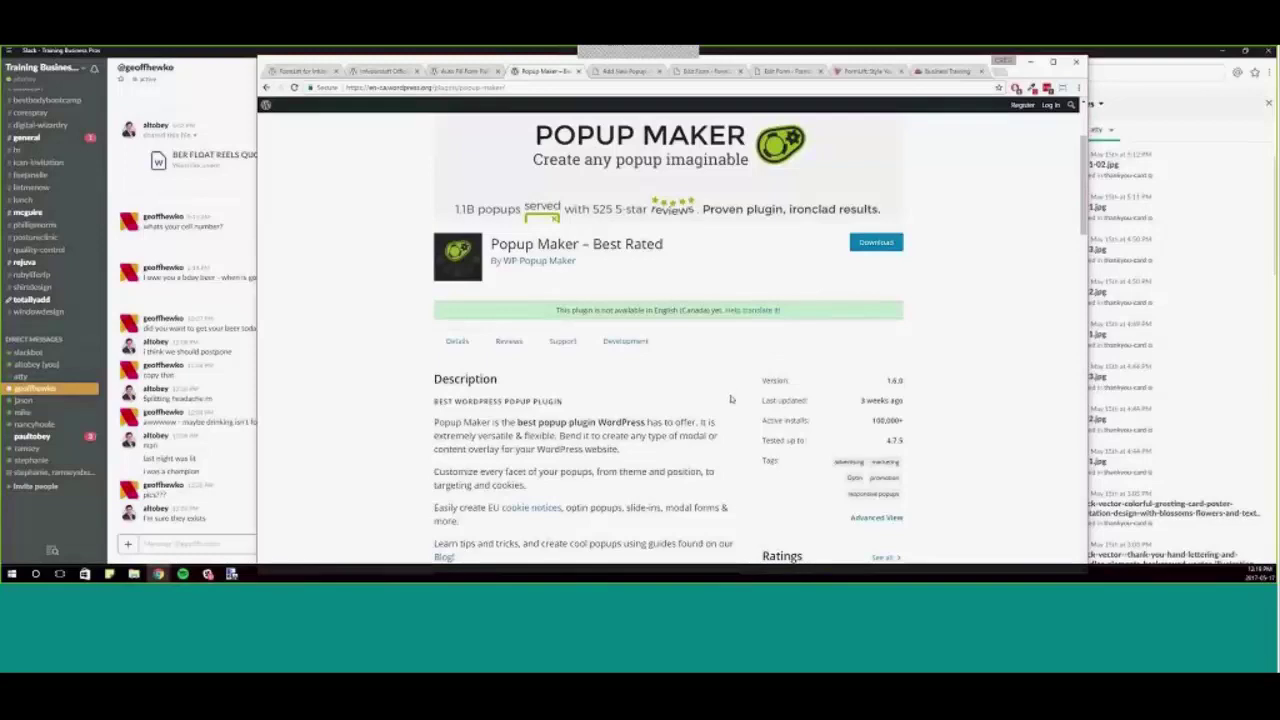
{"action": "scroll", "coordinate": [730, 396], "scroll_direction": "down", "scroll_amount": 2}
{"action": "scroll", "coordinate": [740, 400], "scroll_direction": "down", "scroll_amount": 4}
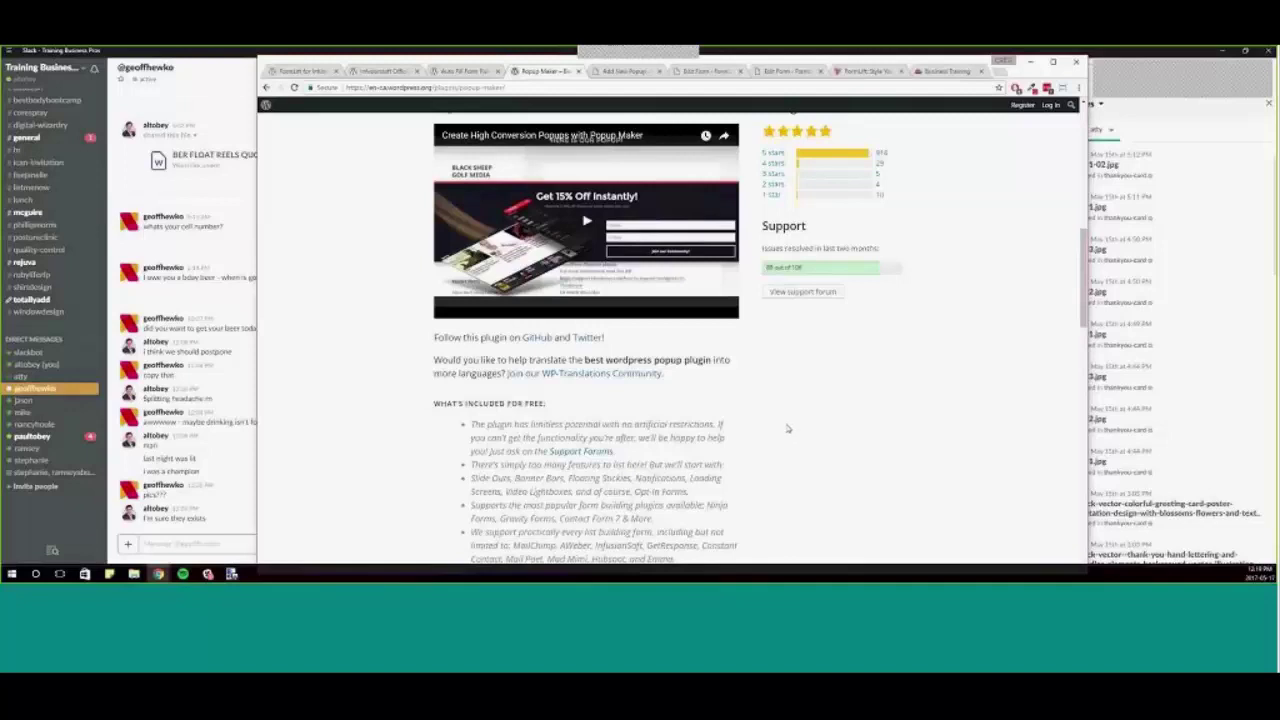
{"action": "scroll", "coordinate": [772, 413], "scroll_direction": "up", "scroll_amount": 3}
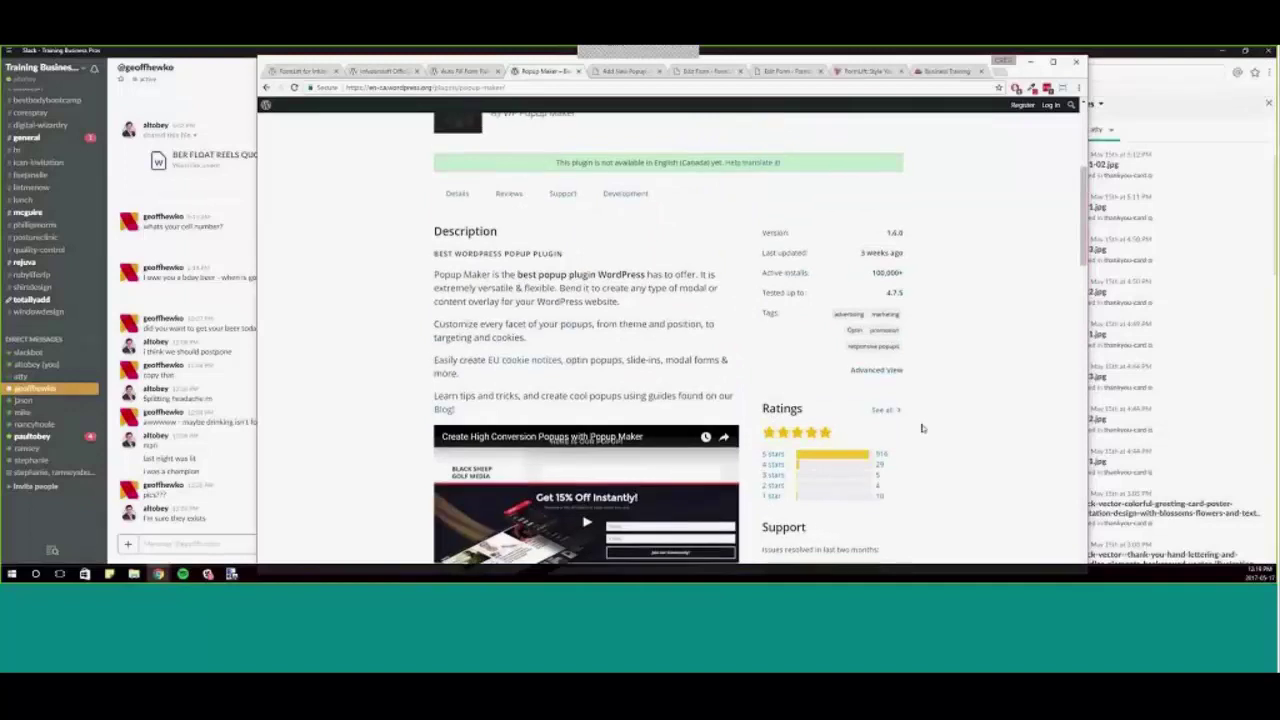
{"action": "scroll", "coordinate": [922, 428], "scroll_direction": "up", "scroll_amount": 2}
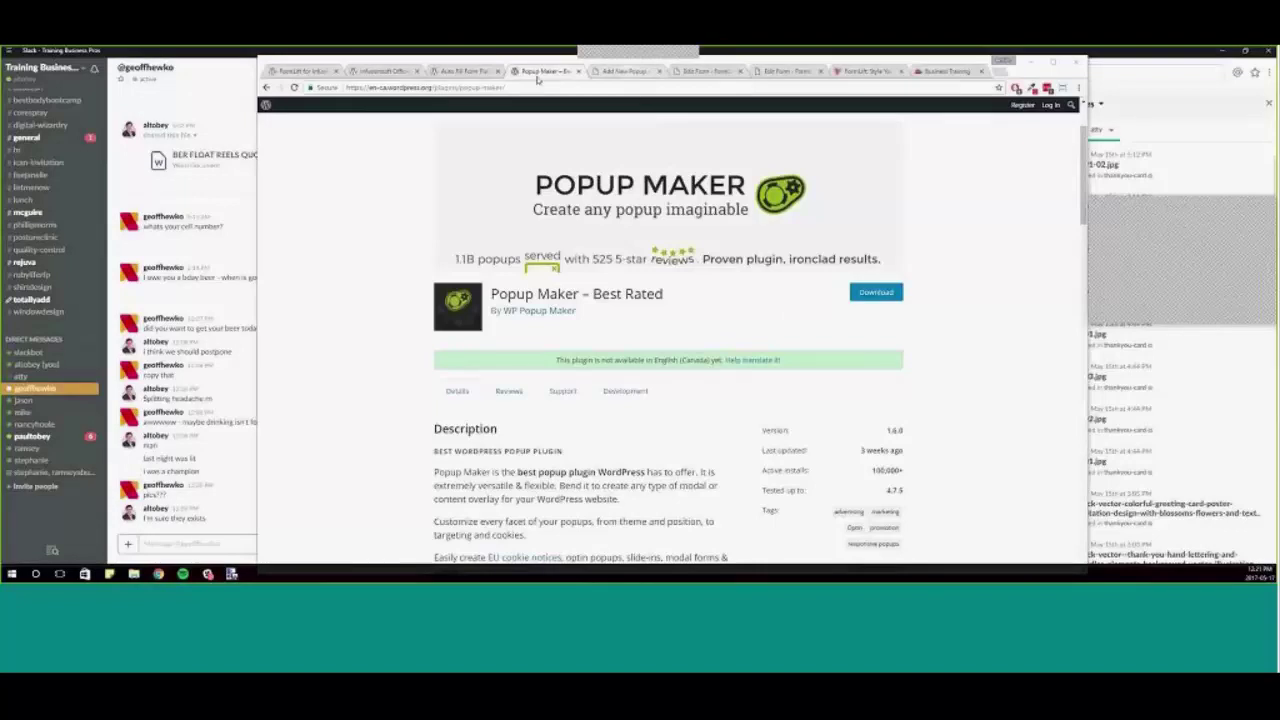
{"action": "left_click", "coordinate": [380, 71]}
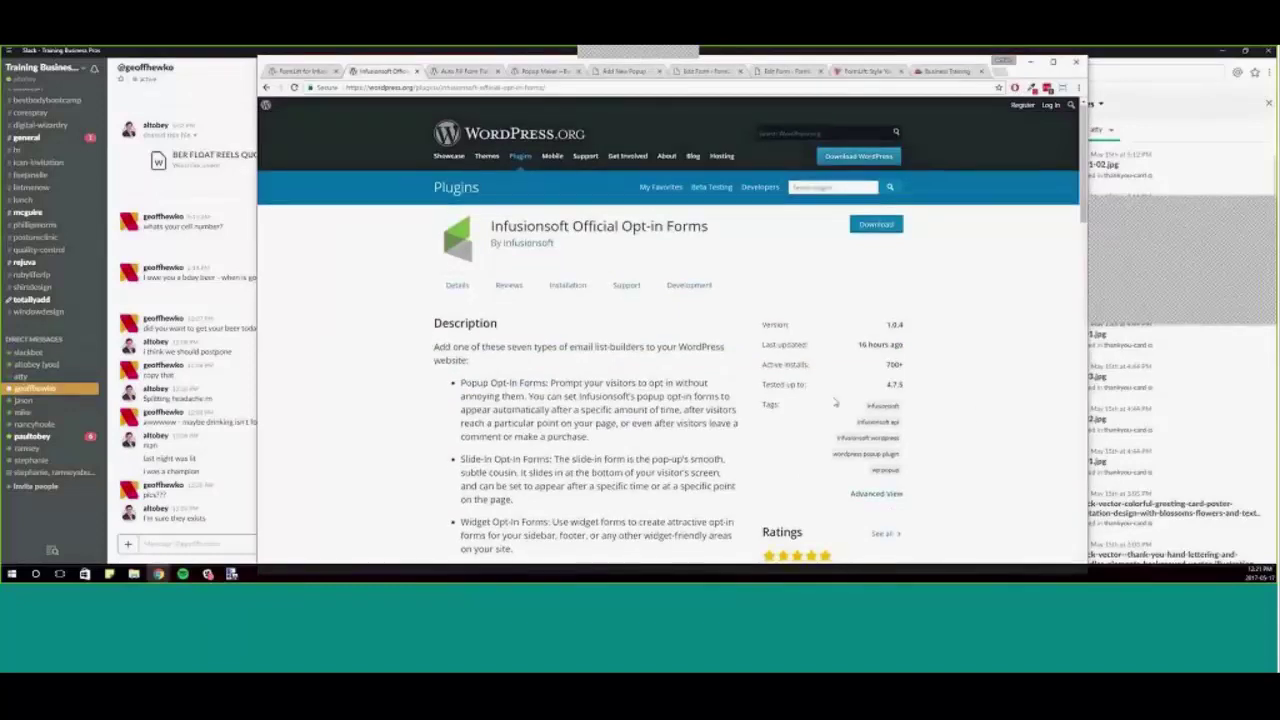
{"action": "scroll", "coordinate": [828, 412], "scroll_direction": "down", "scroll_amount": 3}
{"action": "scroll", "coordinate": [828, 414], "scroll_direction": "up", "scroll_amount": 5}
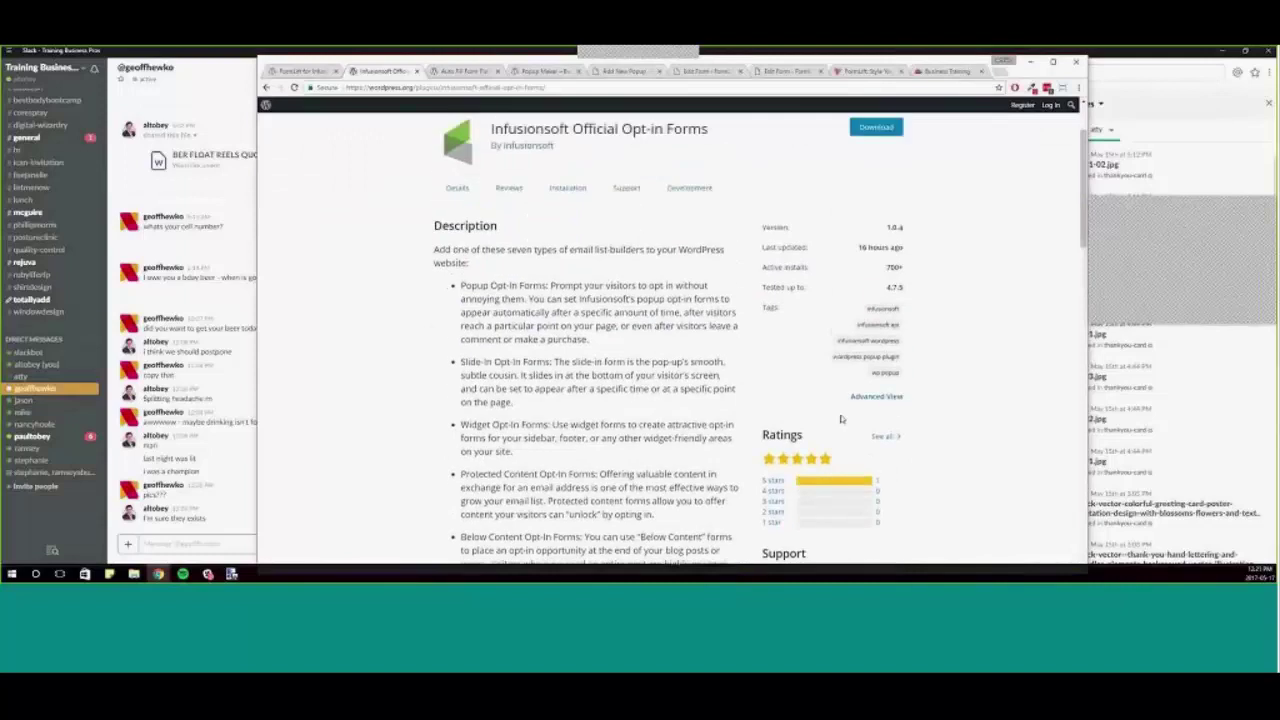
{"action": "left_click_drag", "start_coordinate": [904, 367], "coordinate": [866, 374]}
{"action": "left_click", "coordinate": [865, 377]}
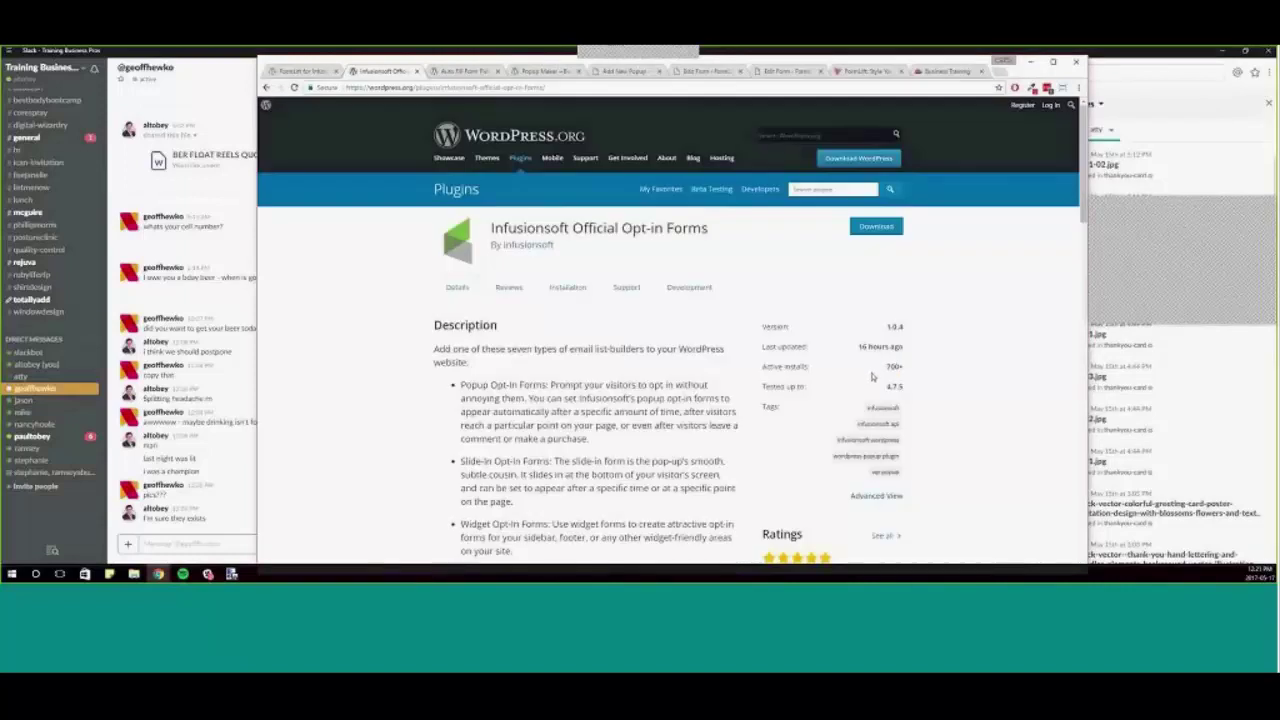
{"action": "mouse_move", "coordinate": [904, 367]}
{"action": "left_mouse_down"}
{"action": "mouse_move", "coordinate": [800, 370]}
{"action": "mouse_move", "coordinate": [884, 370]}
{"action": "left_mouse_up"}
{"action": "left_click", "coordinate": [884, 370]}
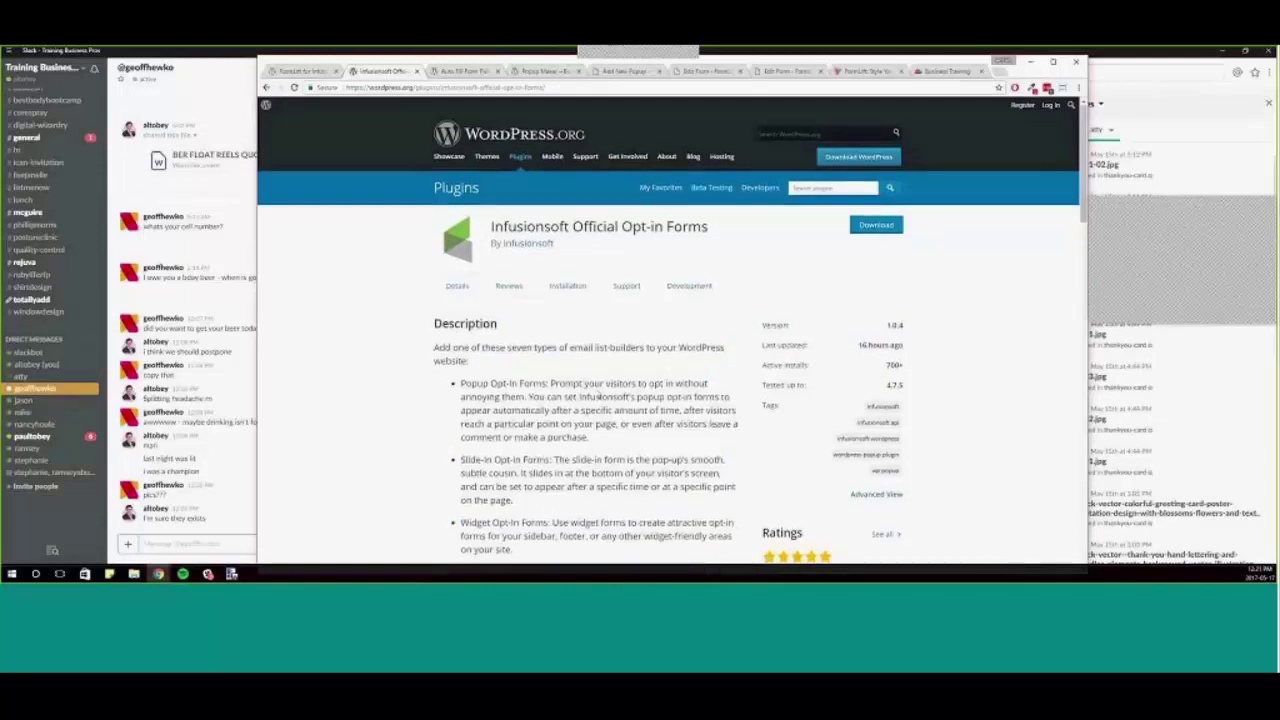
{"action": "scroll", "coordinate": [742, 411], "scroll_direction": "down", "scroll_amount": 1}
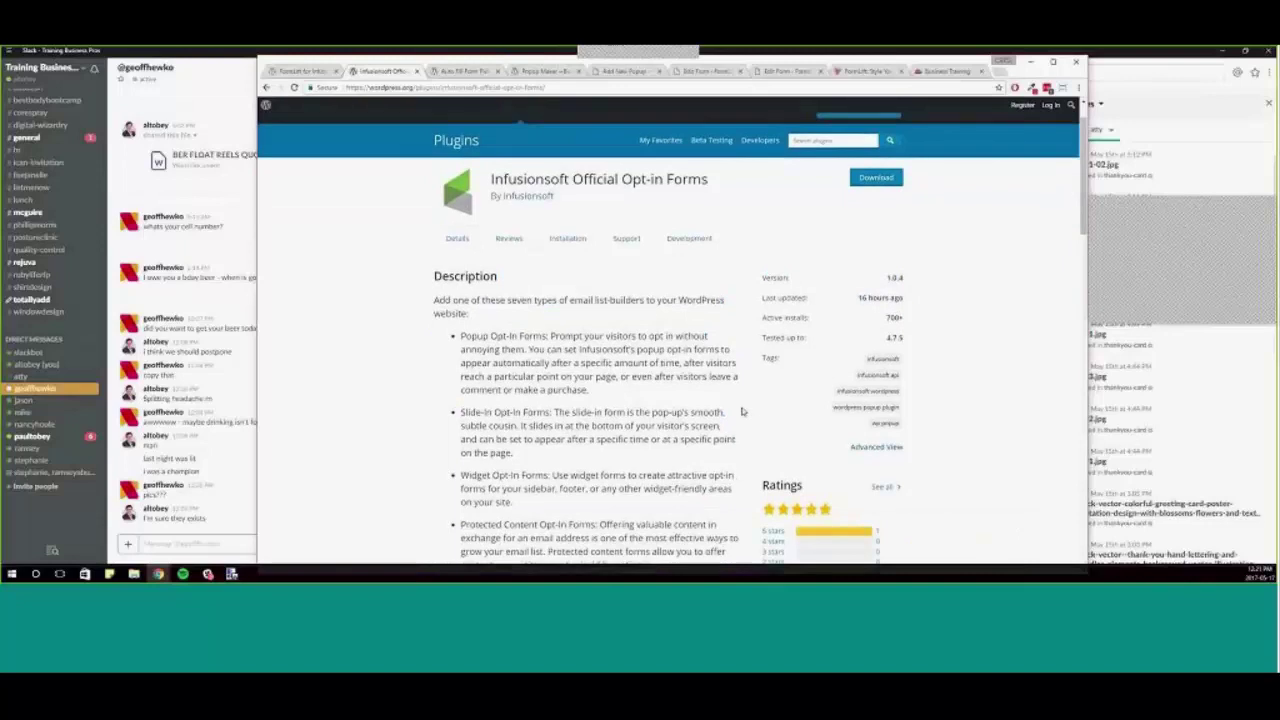
{"action": "scroll", "coordinate": [742, 411], "scroll_direction": "up", "scroll_amount": 1}
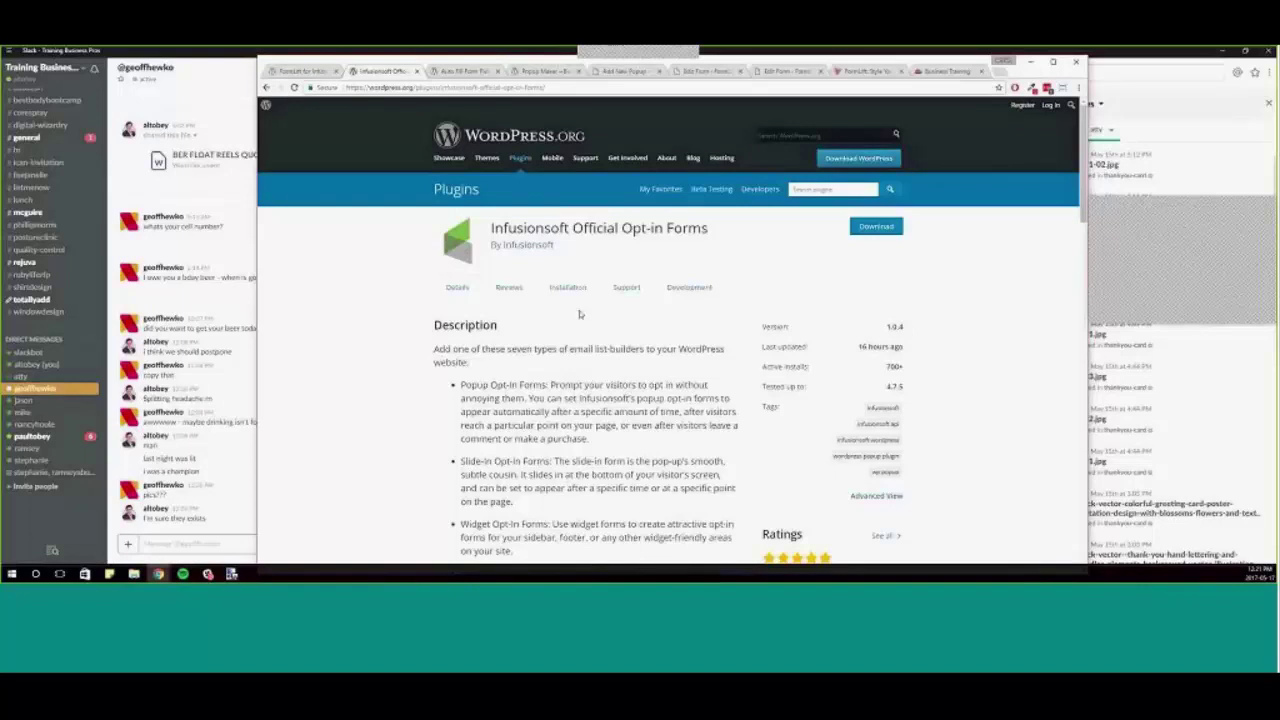
{"action": "left_click_drag", "start_coordinate": [574, 230], "coordinate": [515, 230]}
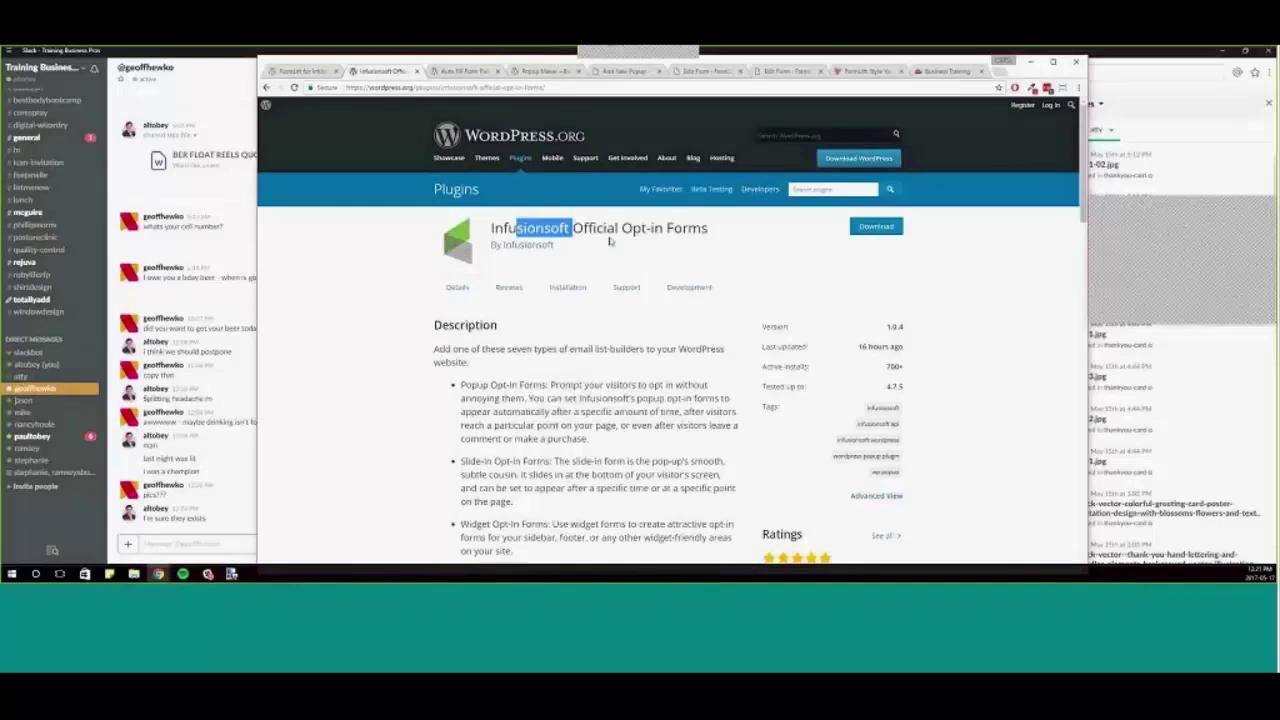
{"action": "left_click", "coordinate": [713, 273]}
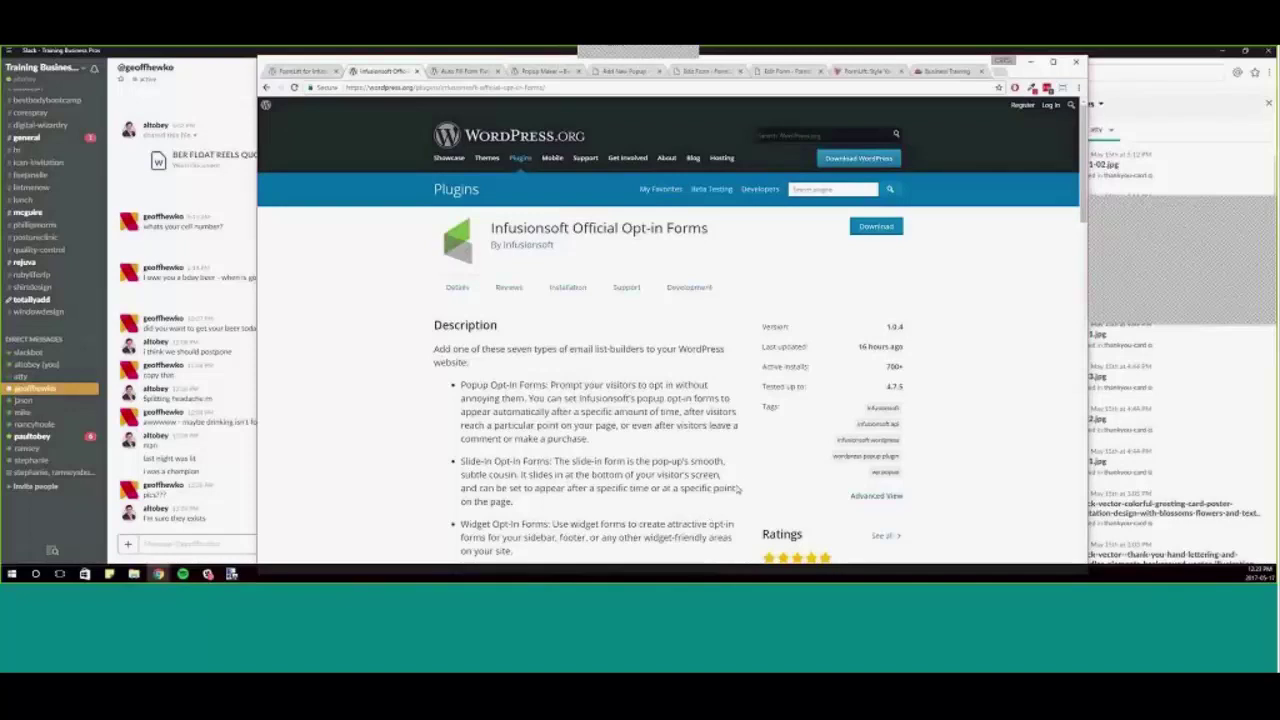
{"action": "scroll", "coordinate": [740, 488], "scroll_direction": "down", "scroll_amount": 3}
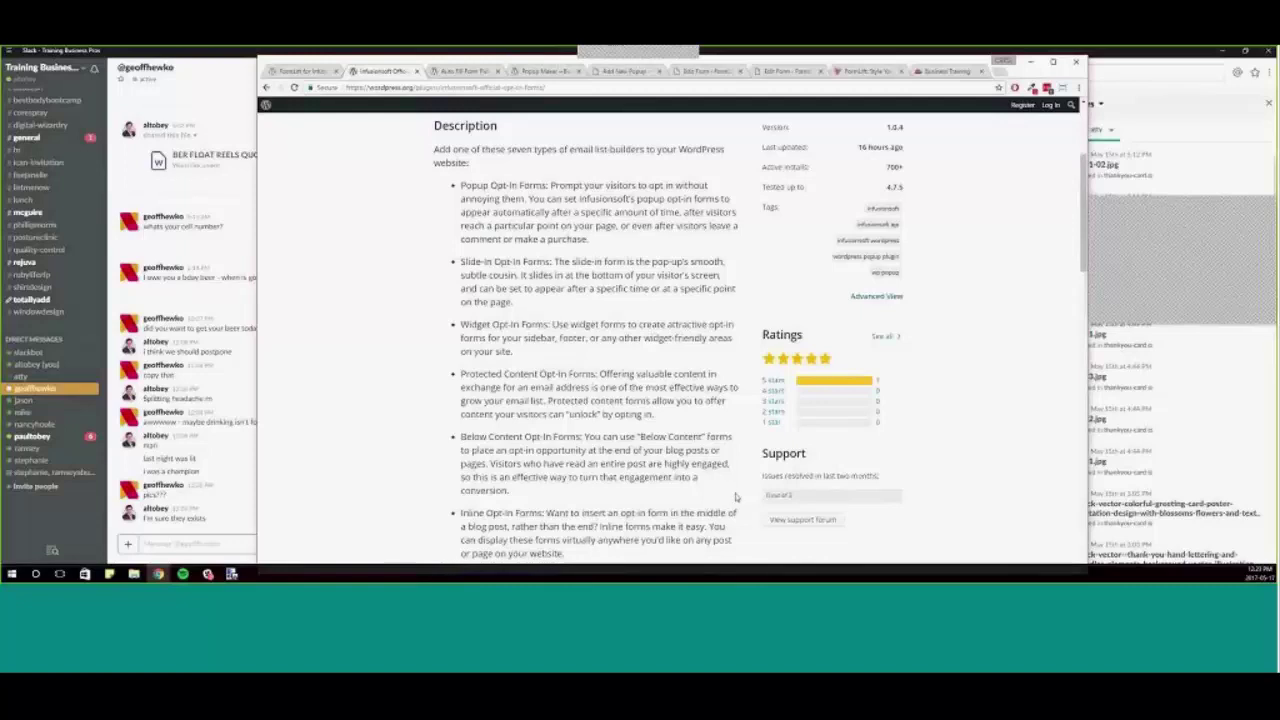
- Scroll through the Infusionsoft Opt-in Forms page, highlighting and then clearing the feature list
{"action": "scroll", "coordinate": [735, 496], "scroll_direction": "up", "scroll_amount": 3}
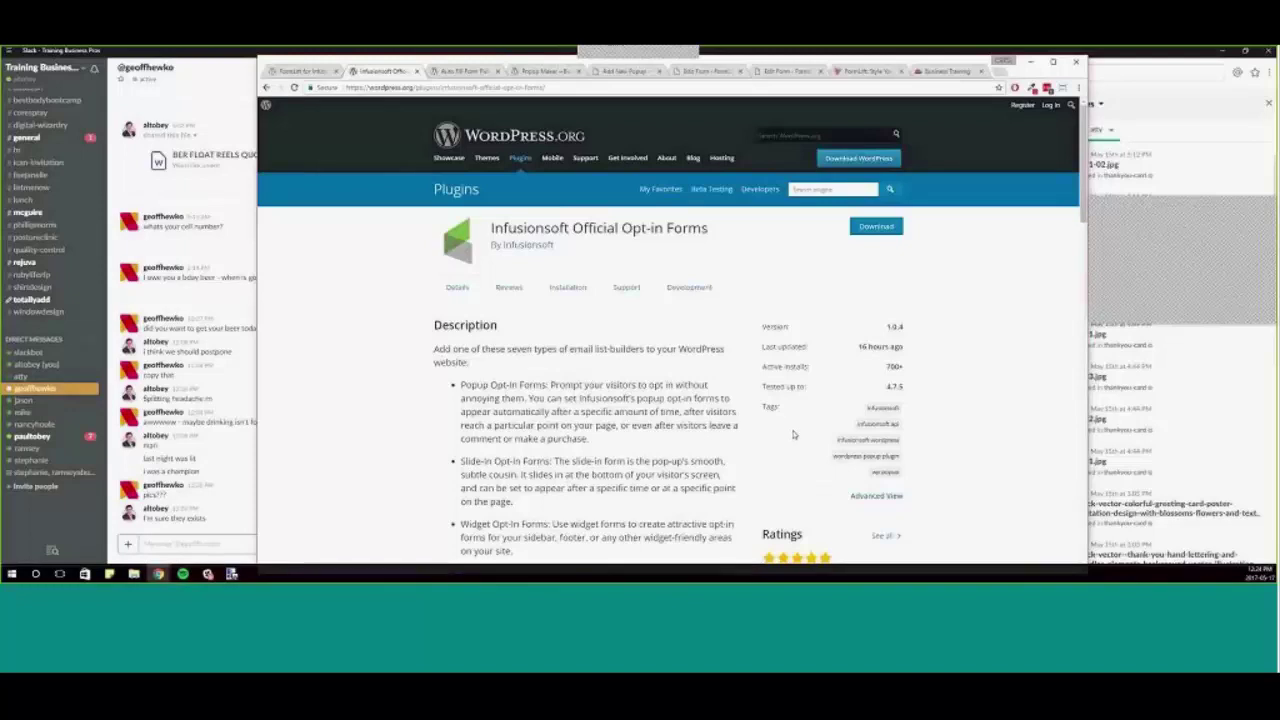
{"action": "scroll", "coordinate": [748, 420], "scroll_direction": "down", "scroll_amount": 3}
{"action": "scroll", "coordinate": [744, 412], "scroll_direction": "down", "scroll_amount": 5}
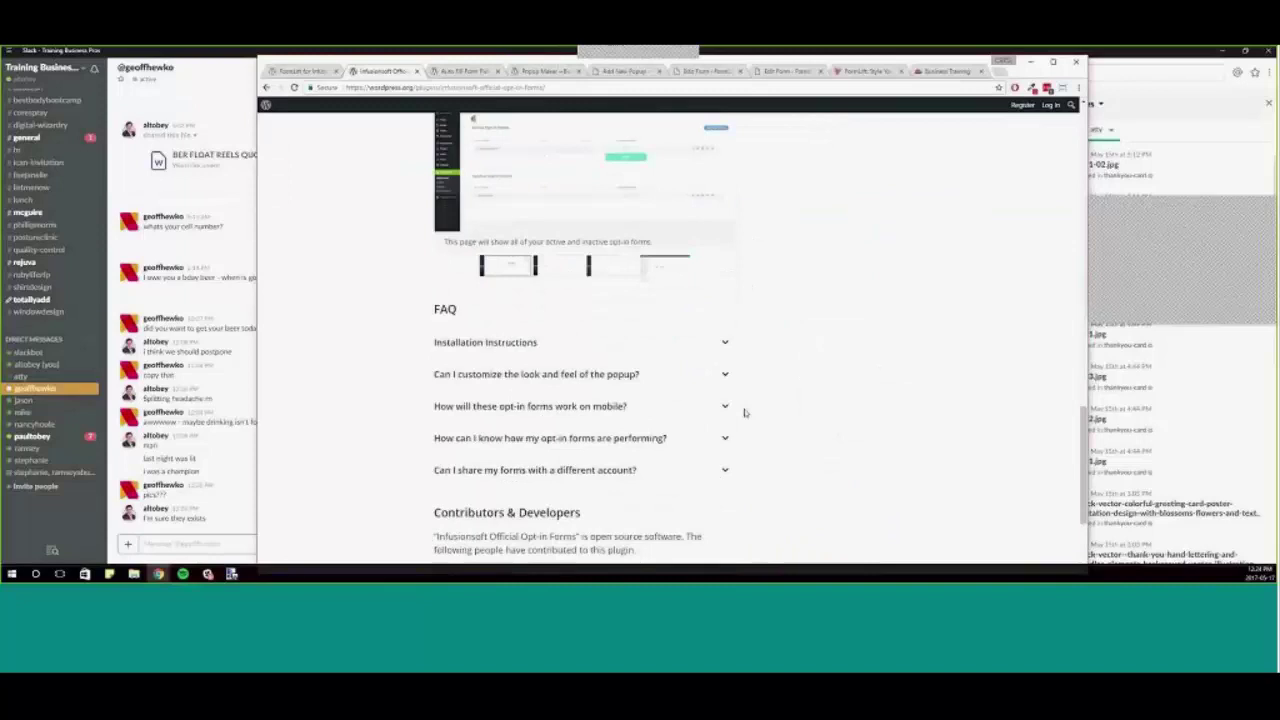
{"action": "scroll", "coordinate": [744, 412], "scroll_direction": "down", "scroll_amount": 2}
{"action": "scroll", "coordinate": [654, 399], "scroll_direction": "up", "scroll_amount": 1}
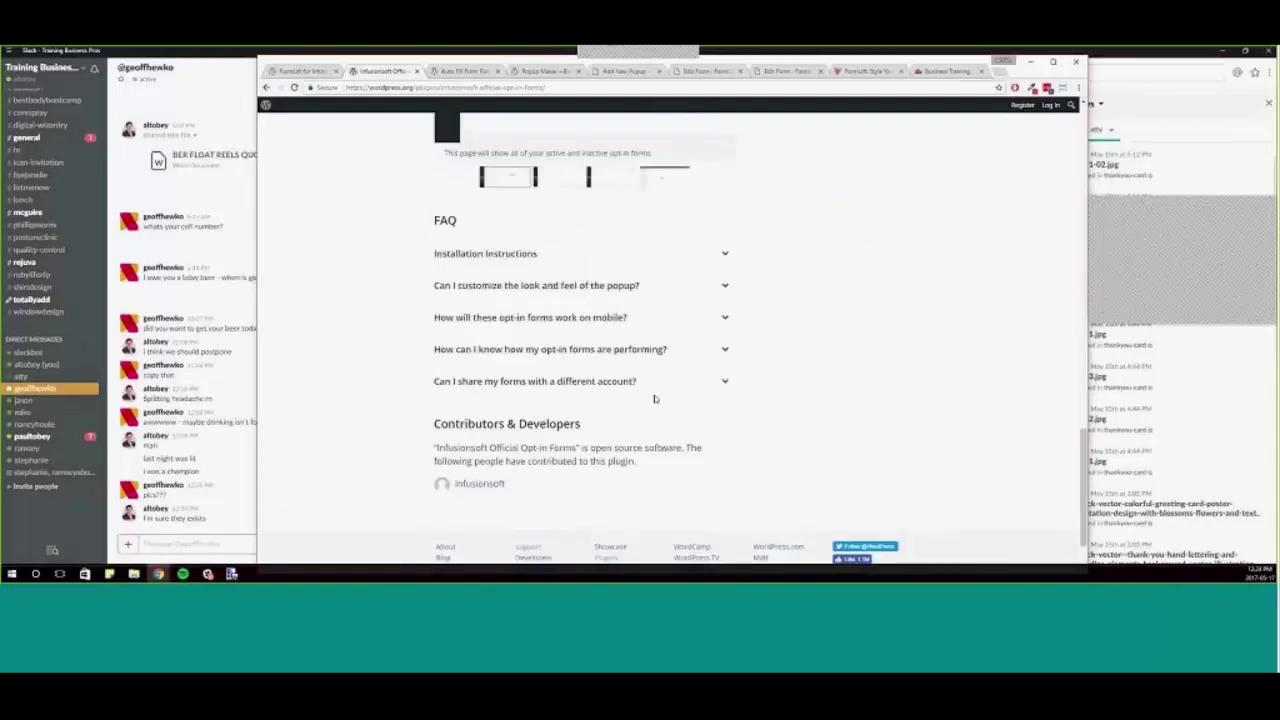
{"action": "scroll", "coordinate": [654, 399], "scroll_direction": "up", "scroll_amount": 5}
{"action": "left_click_drag", "start_coordinate": [460, 117], "coordinate": [492, 385]}
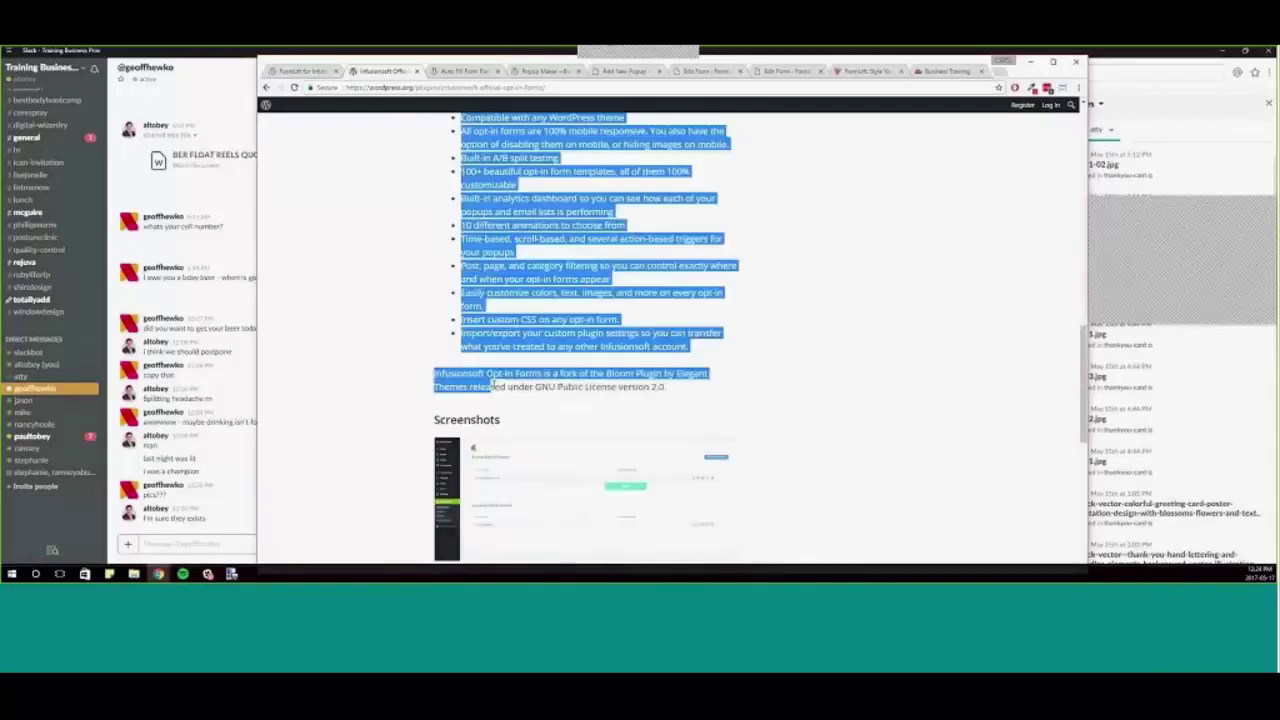
{"action": "left_click", "coordinate": [553, 386]}
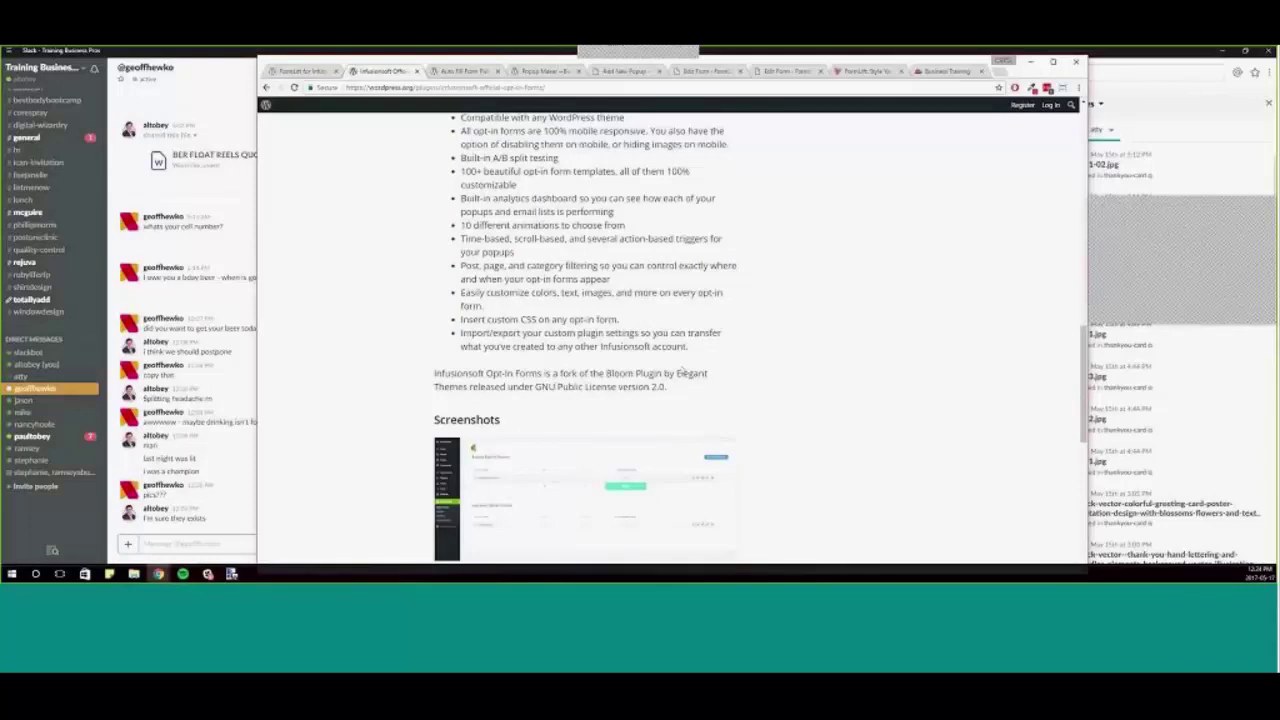
- Highlight the Popup Opt-In Forms description, then clear the selection
{"action": "scroll", "coordinate": [684, 371], "scroll_direction": "up", "scroll_amount": 2}
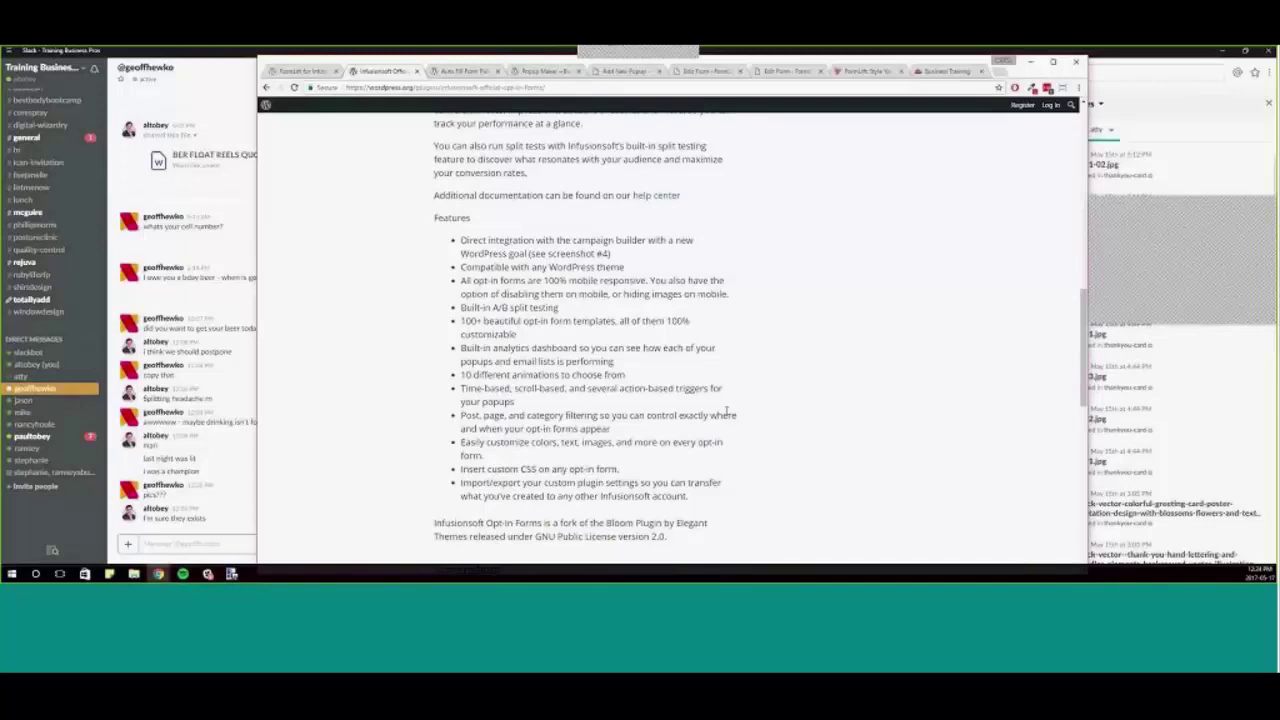
{"action": "scroll", "coordinate": [734, 420], "scroll_direction": "up", "scroll_amount": 6}
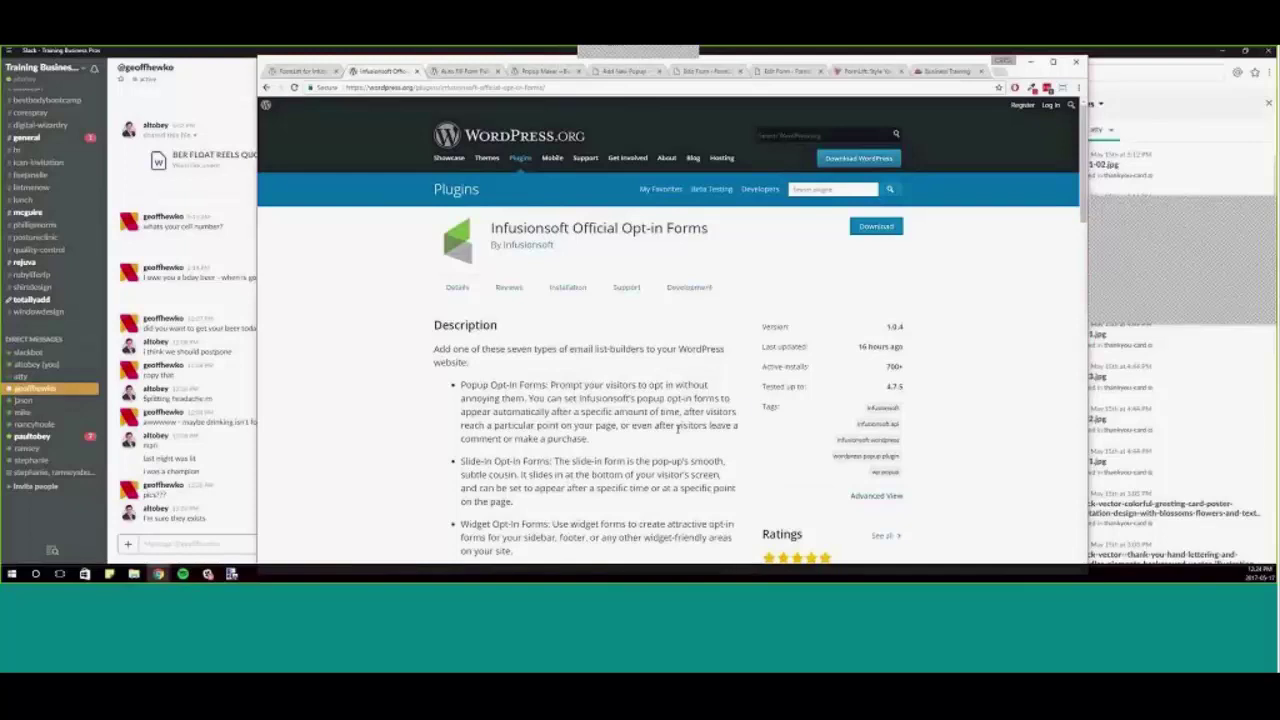
{"action": "left_click_drag", "start_coordinate": [660, 412], "coordinate": [588, 439]}
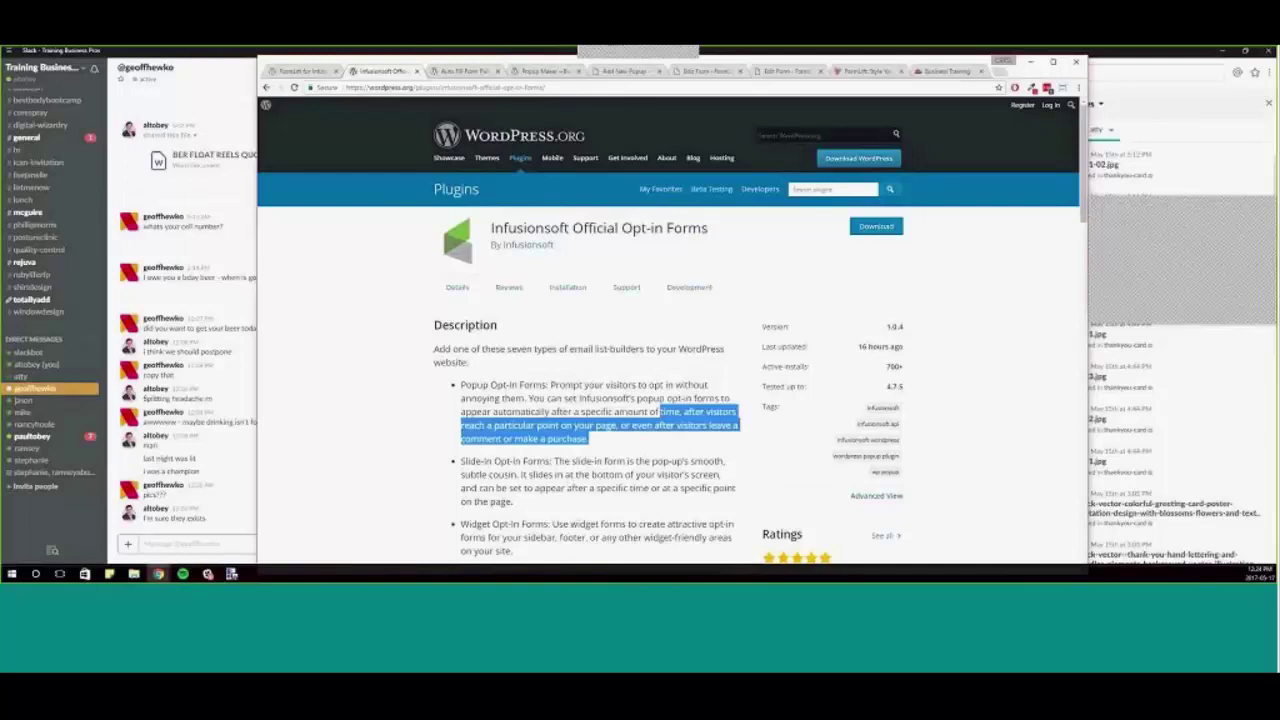
{"action": "left_click_drag", "start_coordinate": [660, 412], "coordinate": [530, 398]}
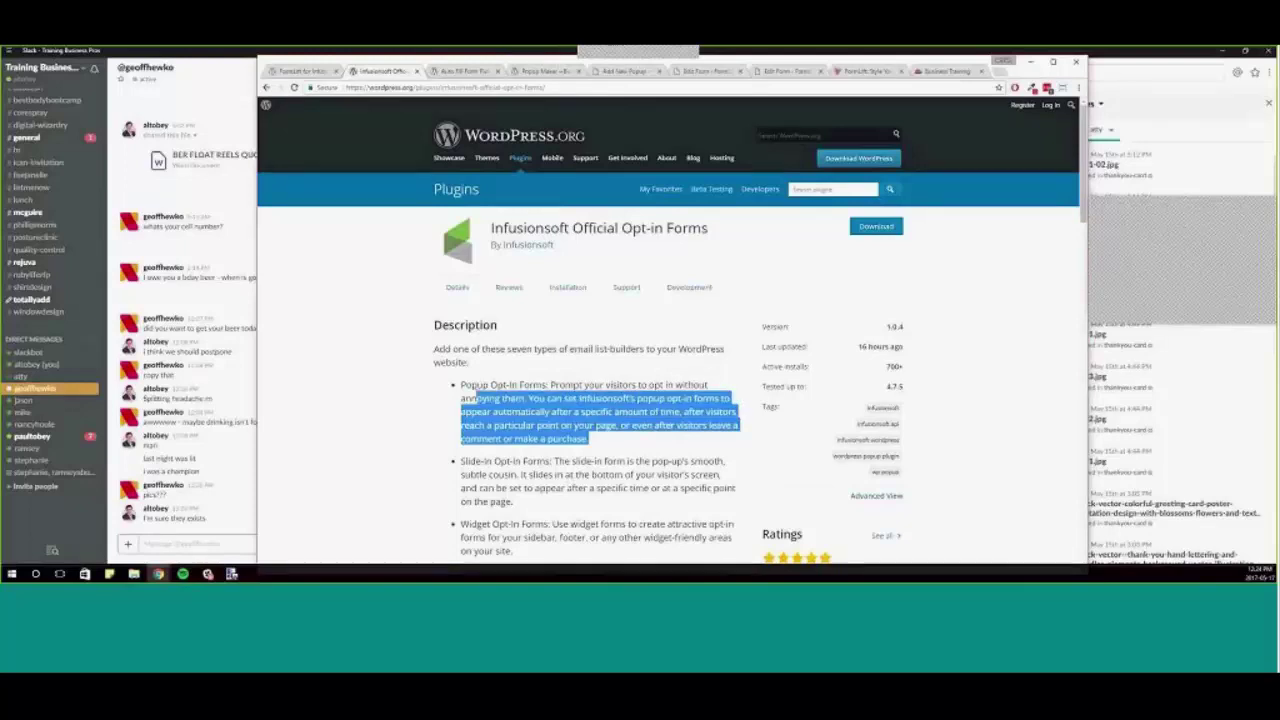
{"action": "left_click", "coordinate": [672, 410]}
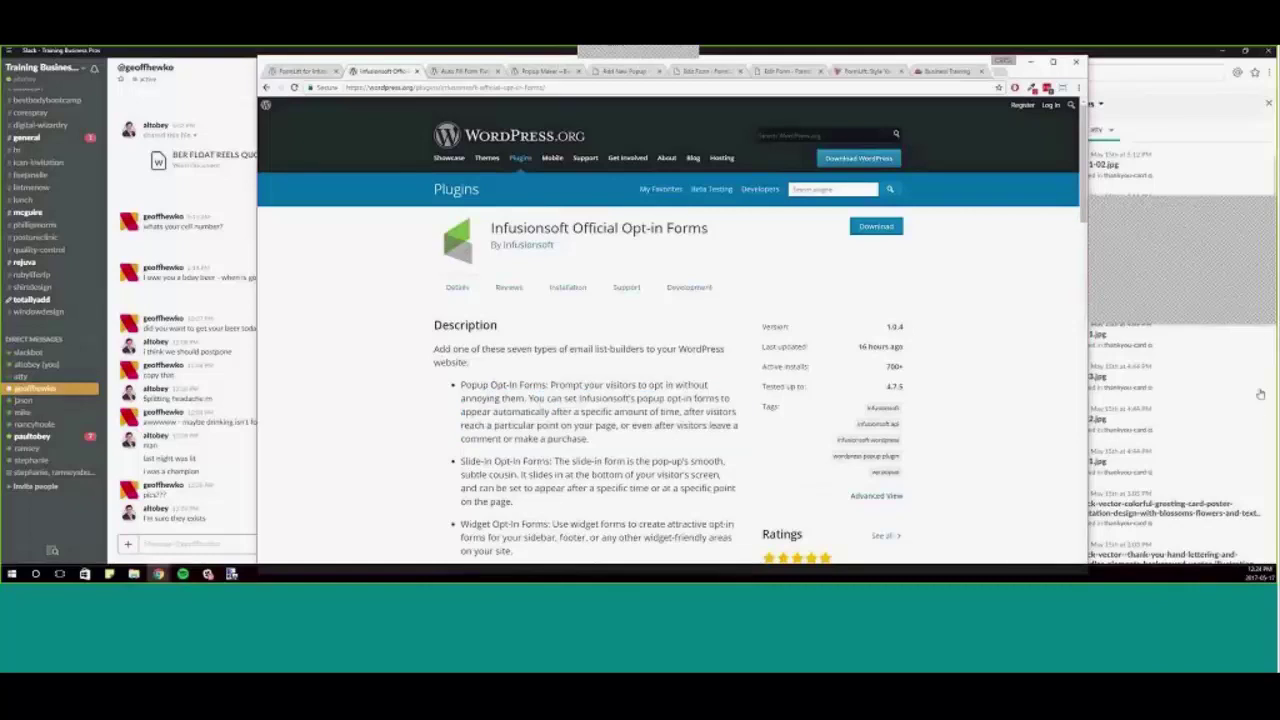
{"action": "left_click", "coordinate": [1163, 244]}
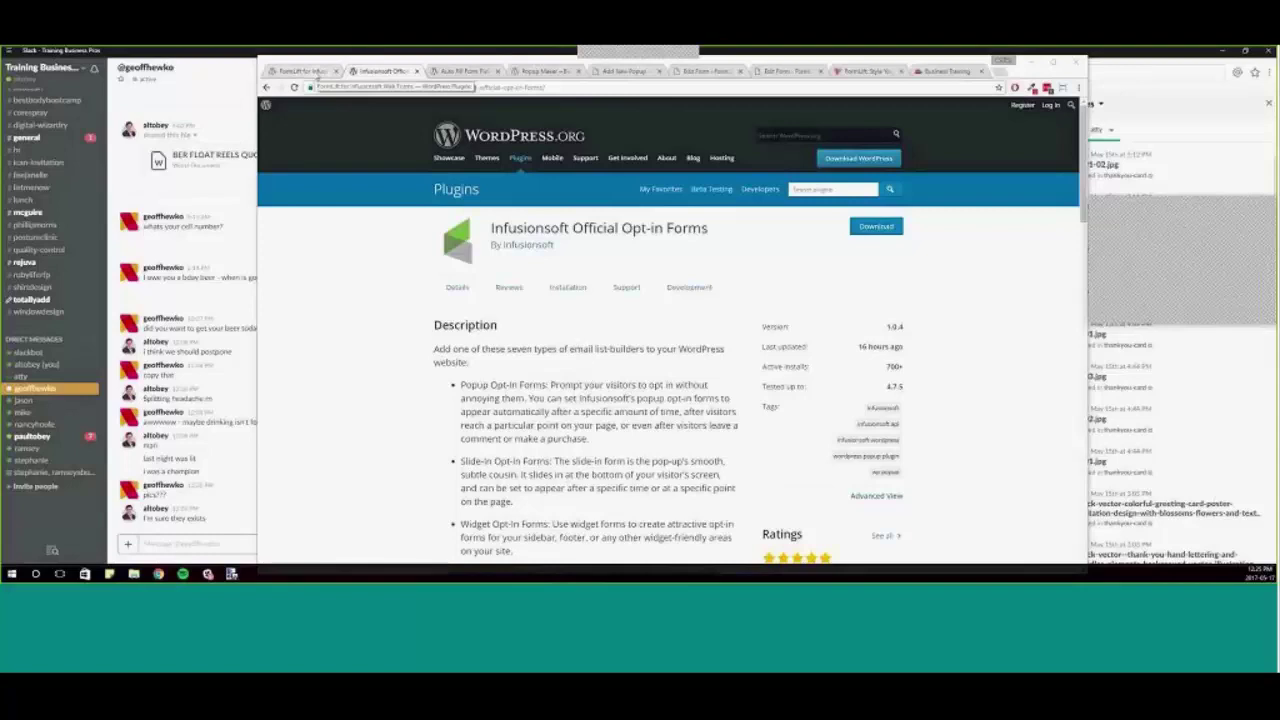
- Show the Auto Fill Form Fields plugin page (version 1.2, 40+ installs) and skim its description
{"action": "left_click", "coordinate": [316, 72]}
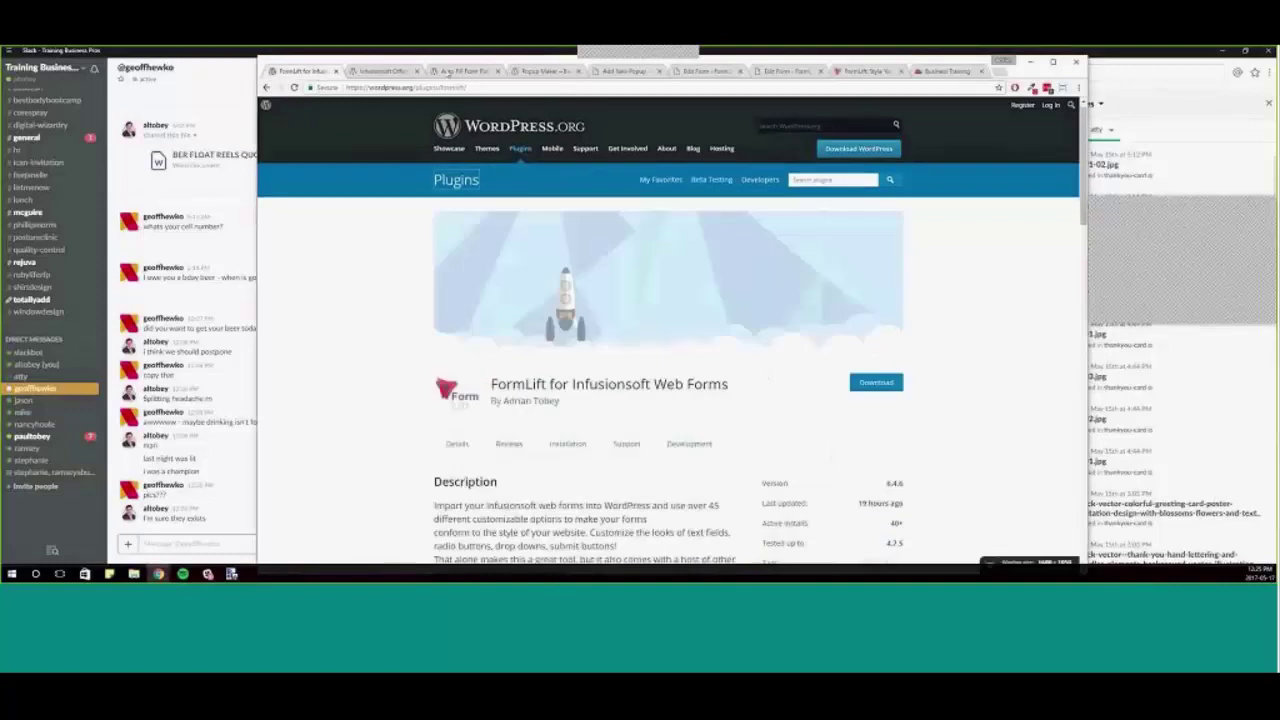
{"action": "left_click", "coordinate": [462, 71]}
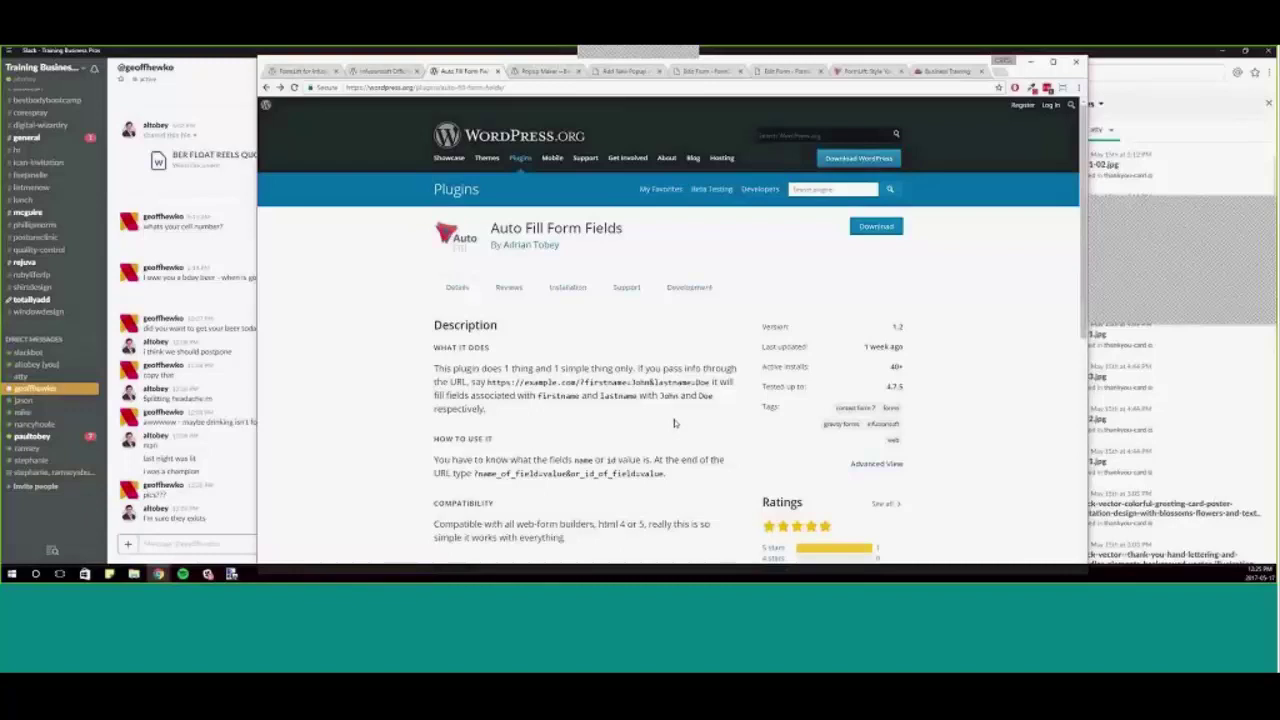
{"action": "scroll", "coordinate": [540, 245], "scroll_direction": "down", "scroll_amount": 2}
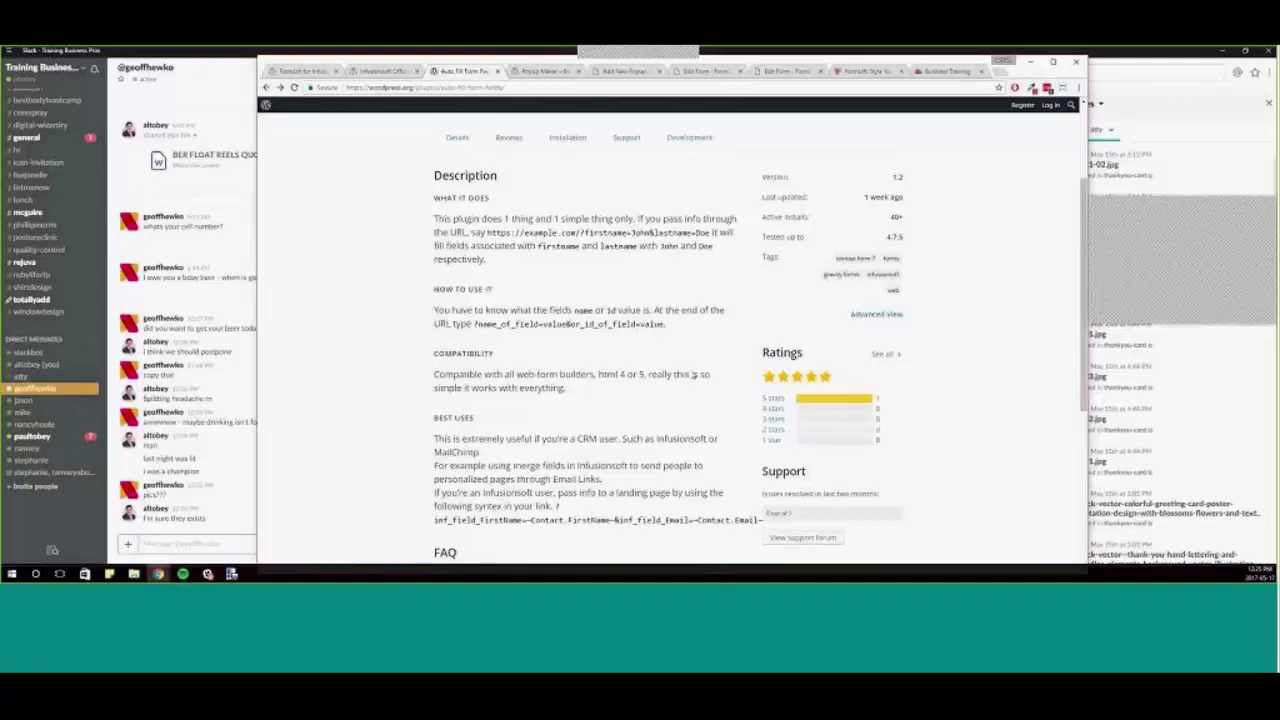
{"action": "scroll", "coordinate": [540, 306], "scroll_direction": "up", "scroll_amount": 2}
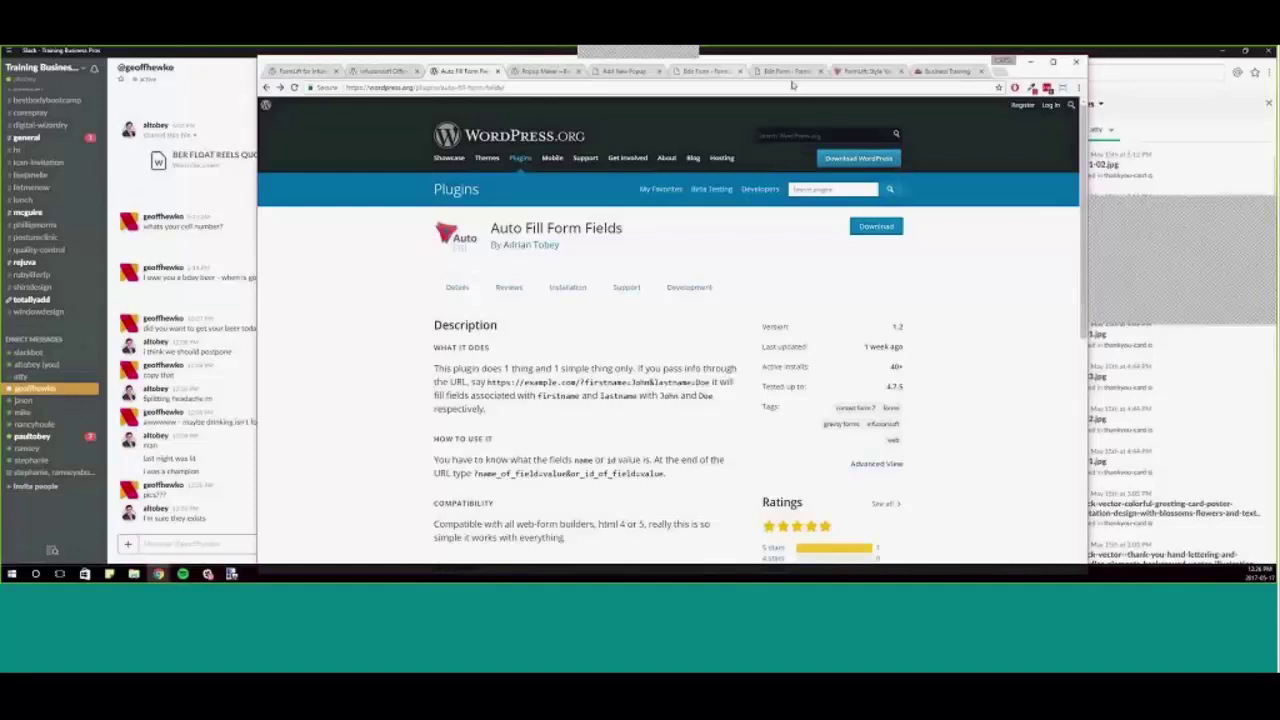
- On MY TEST FORM's edit page, pick 2nd Polling Question from the Import From Infusionsoft list
{"action": "left_click", "coordinate": [706, 72]}
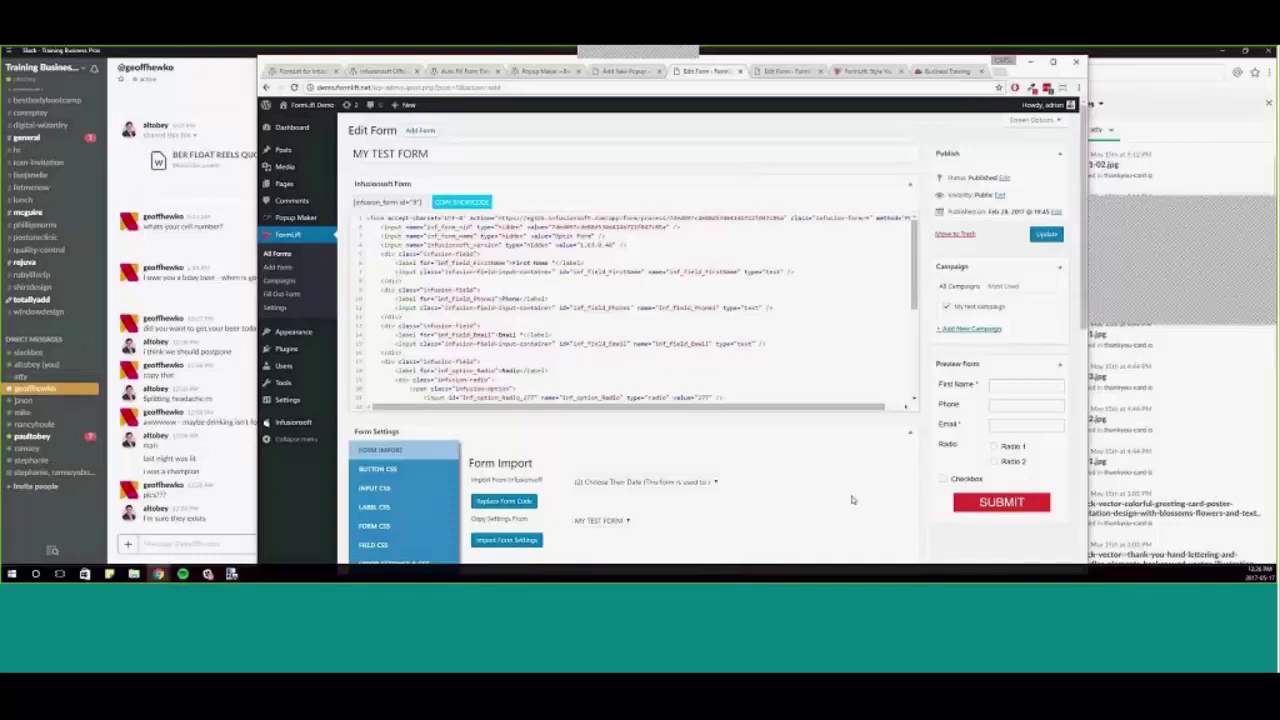
{"action": "scroll", "coordinate": [852, 498], "scroll_direction": "down", "scroll_amount": 2}
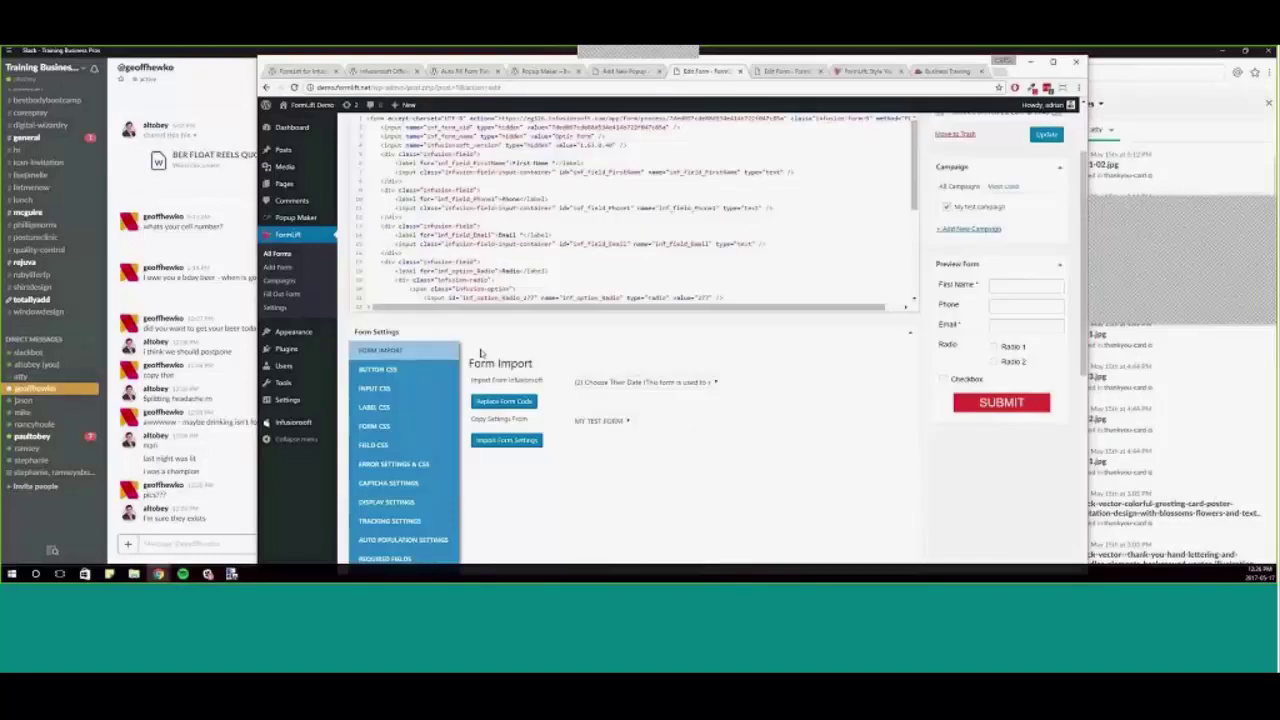
{"action": "left_click", "coordinate": [700, 385]}
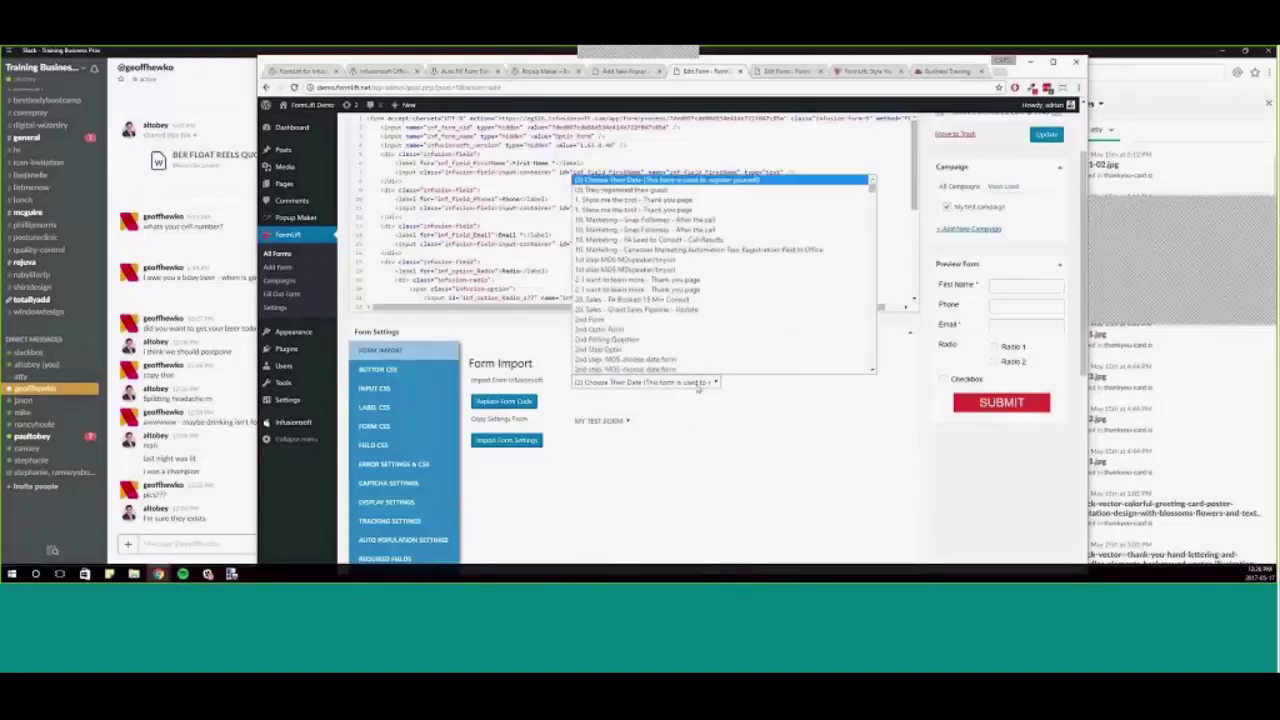
{"action": "scroll", "coordinate": [699, 267], "scroll_direction": "down", "scroll_amount": 1}
{"action": "scroll", "coordinate": [698, 267], "scroll_direction": "down", "scroll_amount": 10}
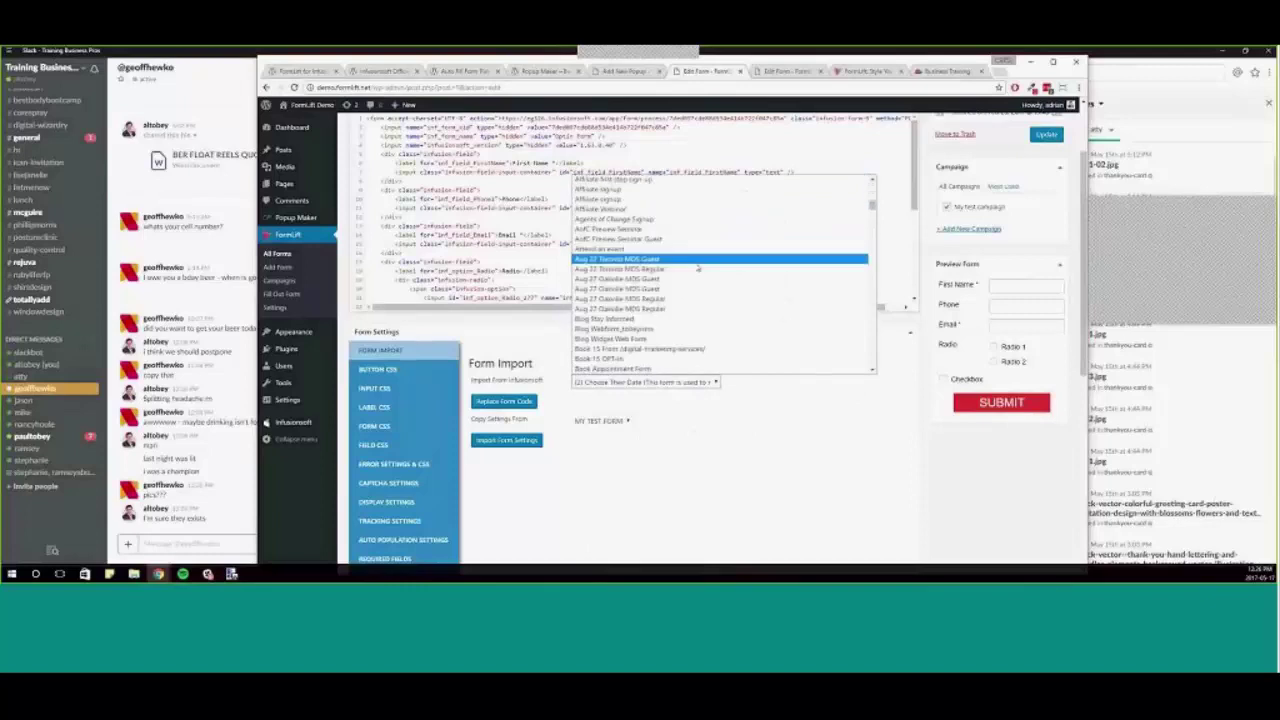
{"action": "scroll", "coordinate": [735, 312], "scroll_direction": "down", "scroll_amount": 5}
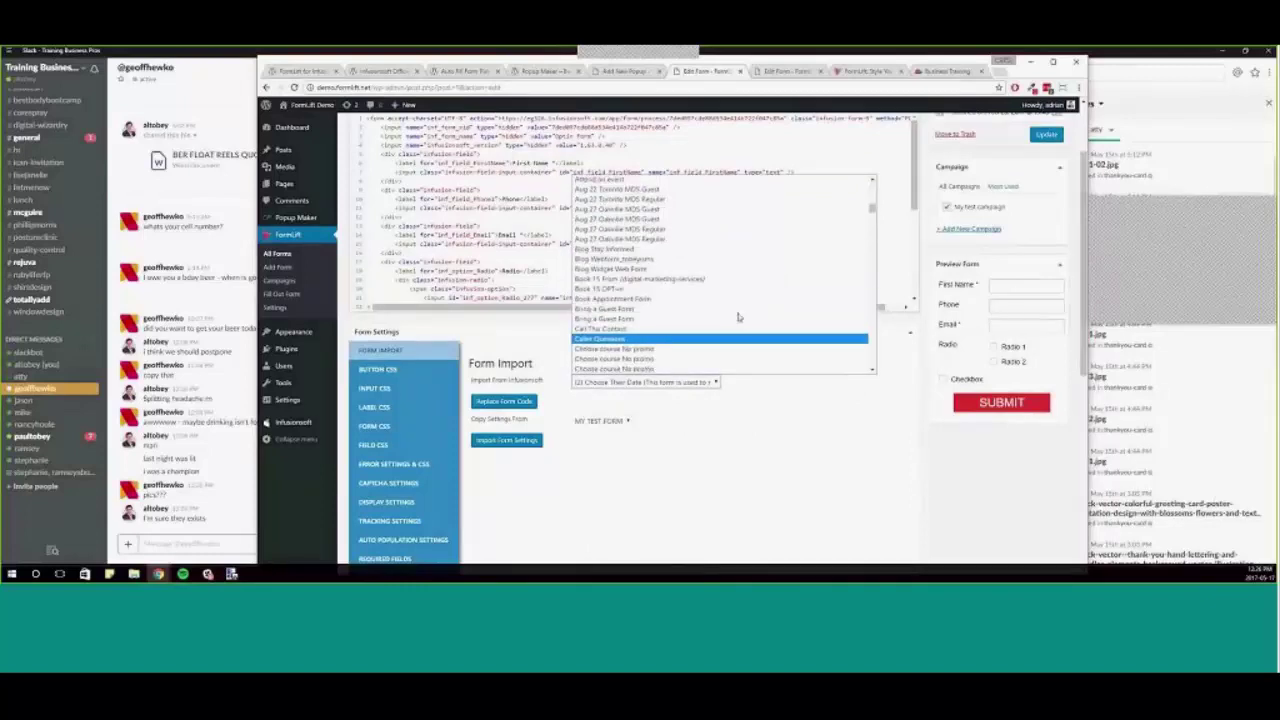
{"action": "left_click", "coordinate": [470, 461]}
{"action": "left_click", "coordinate": [650, 383]}
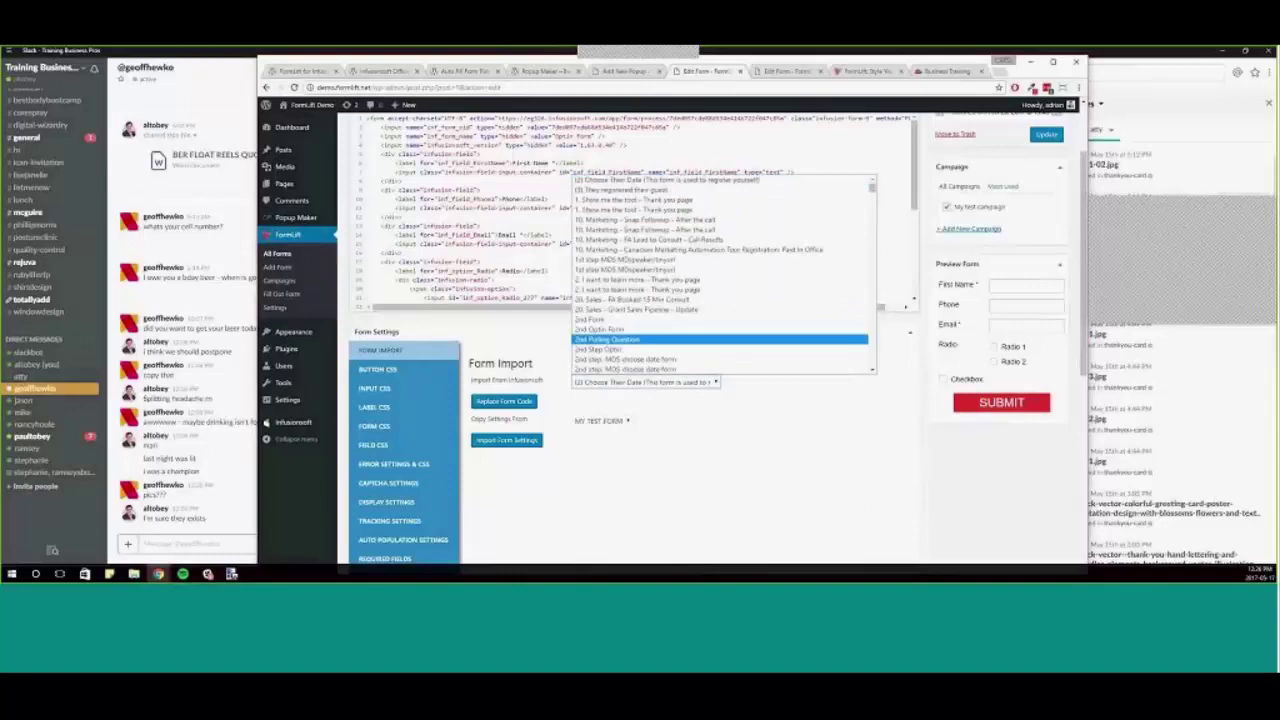
{"action": "left_click", "coordinate": [610, 340]}
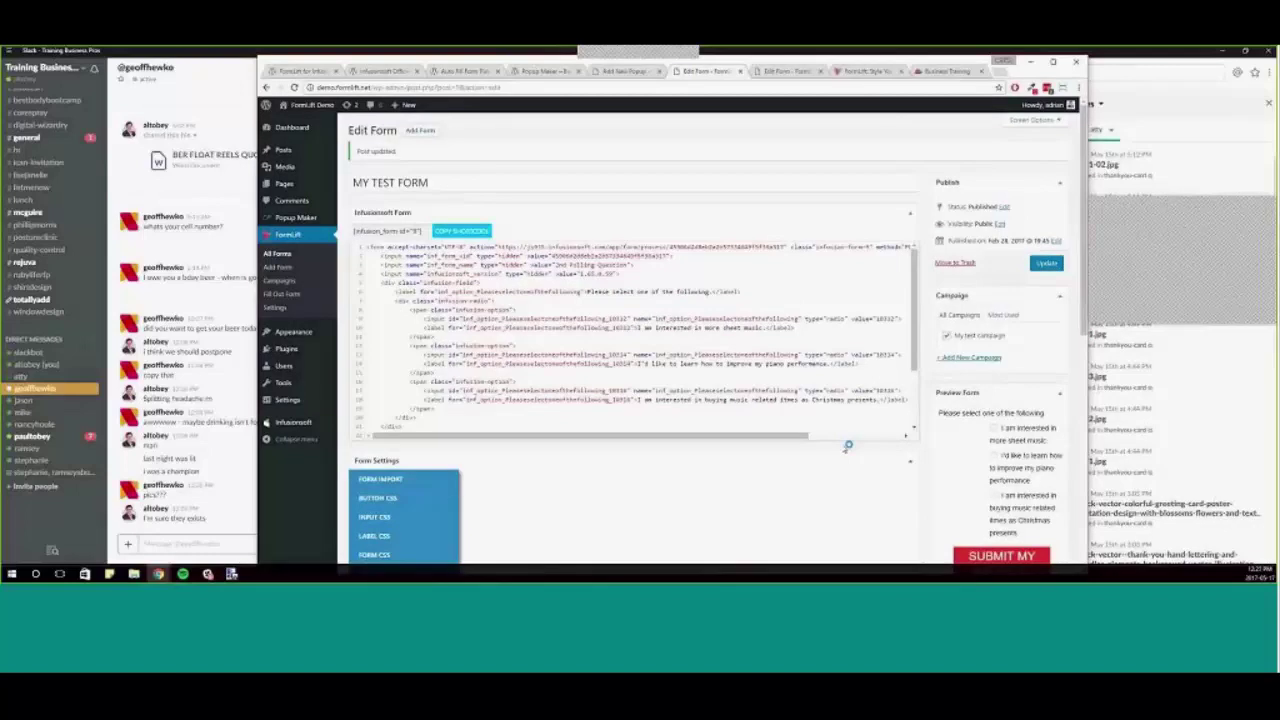
- Copy MY TEST FORM's shortcode from the form edit page
{"action": "scroll", "coordinate": [443, 474], "scroll_direction": "down", "scroll_amount": 5}
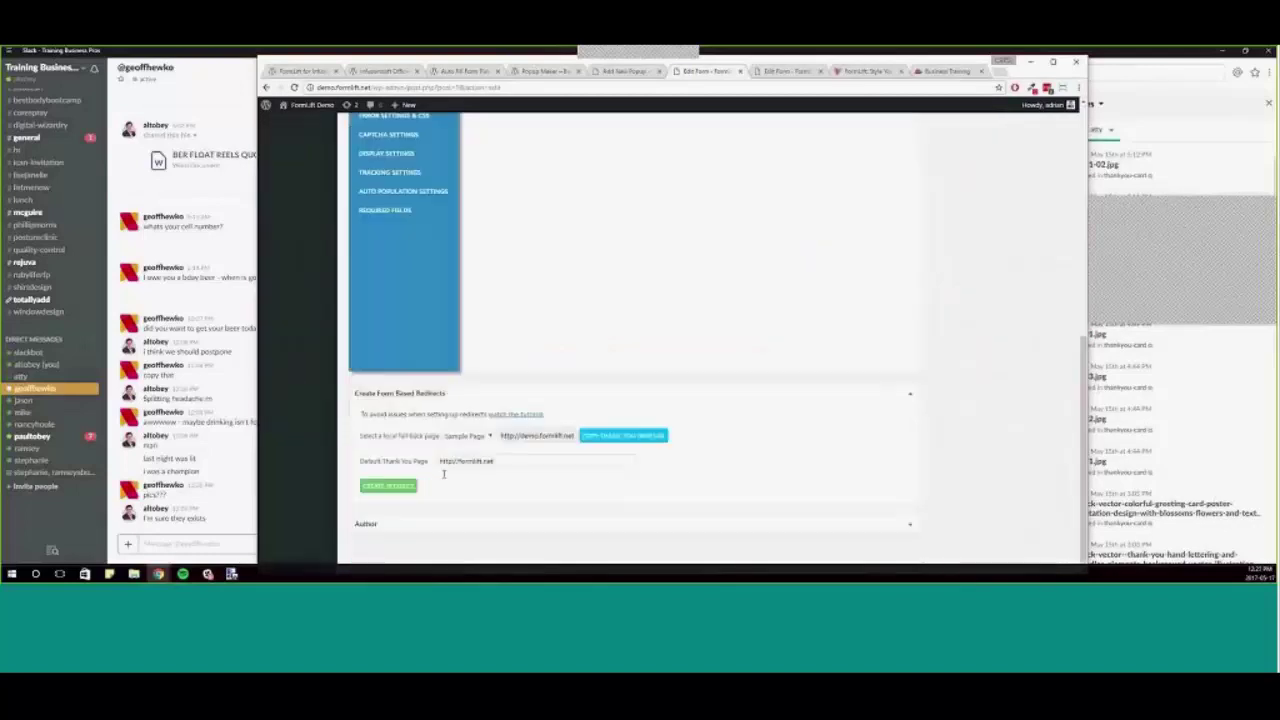
{"action": "scroll", "coordinate": [443, 474], "scroll_direction": "up", "scroll_amount": 6}
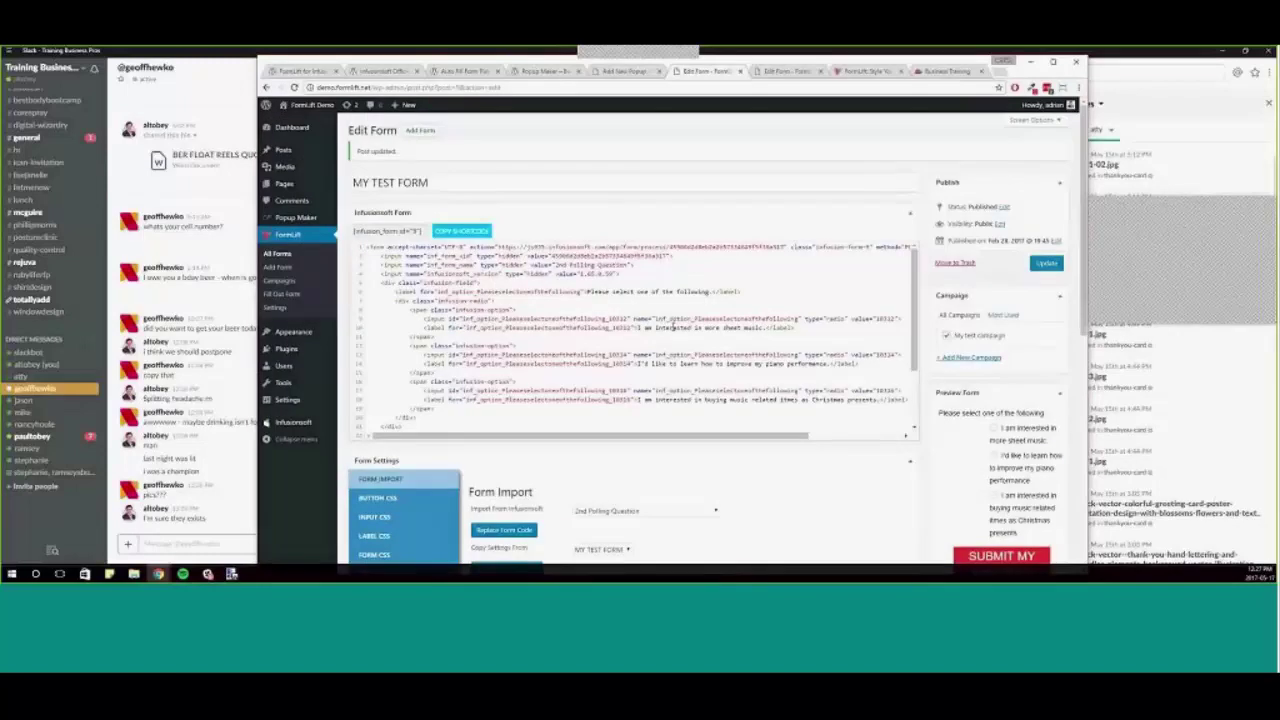
{"action": "left_click", "coordinate": [672, 328]}
{"action": "scroll", "coordinate": [672, 328], "scroll_direction": "down", "scroll_amount": 2}
{"action": "scroll", "coordinate": [672, 328], "scroll_direction": "up", "scroll_amount": 2}
{"action": "left_click", "coordinate": [471, 231]}
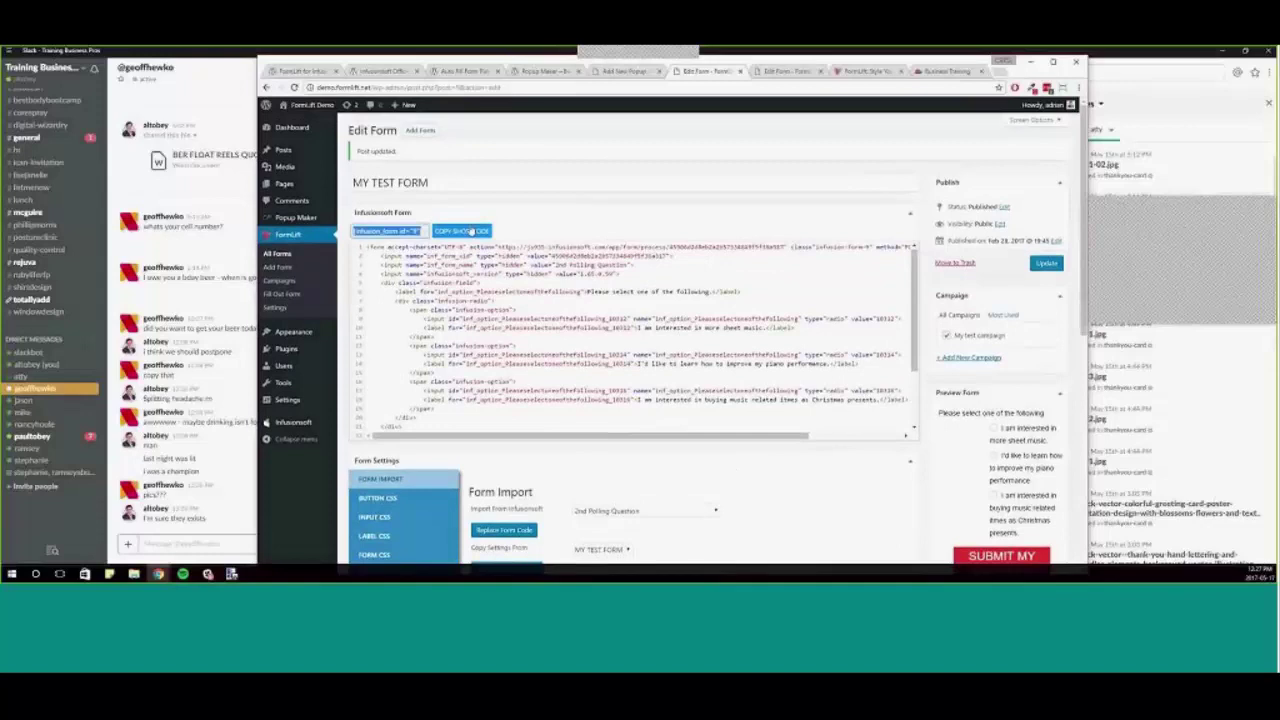
{"action": "left_click", "coordinate": [826, 203]}
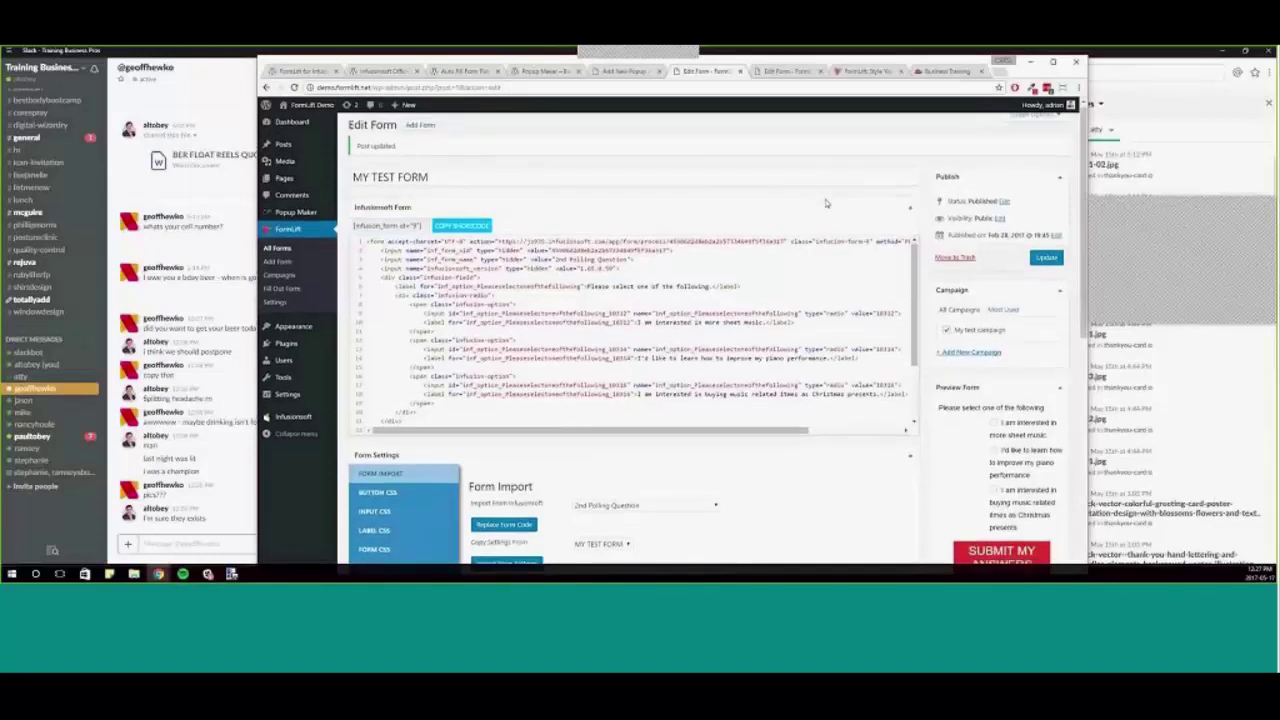
- Review the BUTTON, INPUT, FORM and LABEL CSS tabs plus ERROR SETTINGS & CSS
{"action": "scroll", "coordinate": [600, 300], "scroll_direction": "down", "scroll_amount": 5}
{"action": "left_click", "coordinate": [378, 155]}
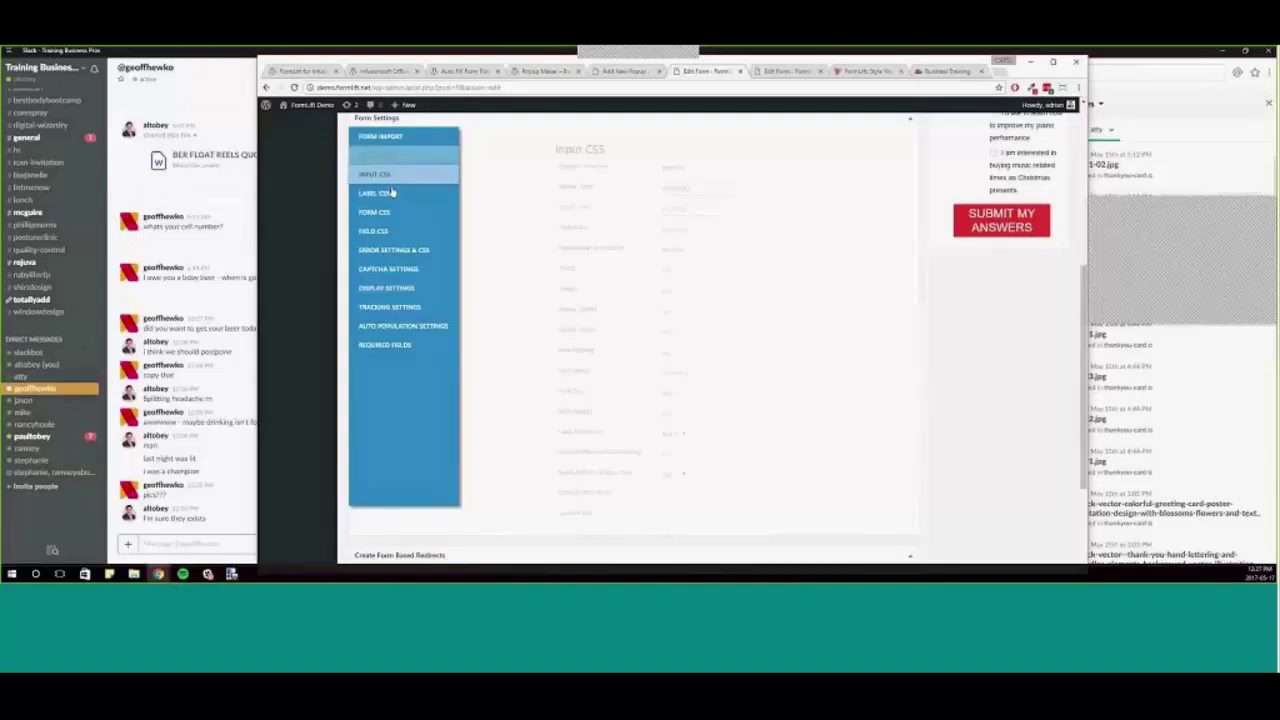
{"action": "left_click", "coordinate": [385, 176]}
{"action": "left_click", "coordinate": [400, 213]}
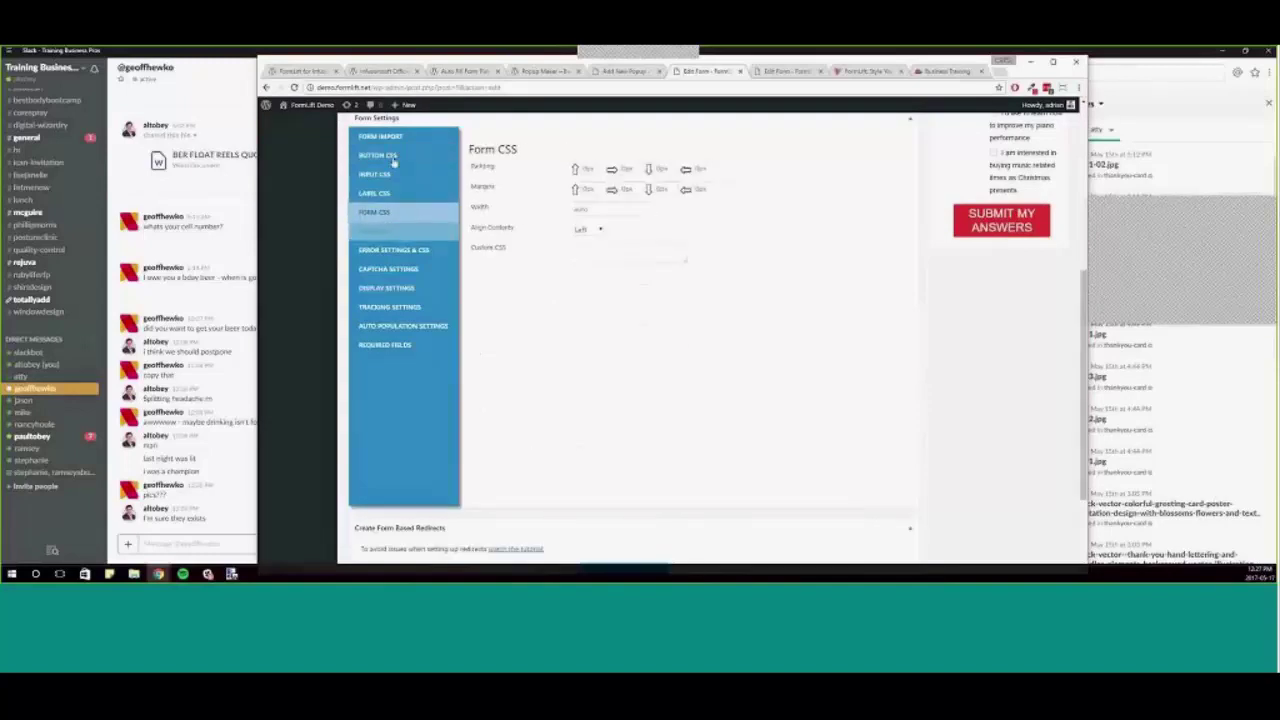
{"action": "left_click", "coordinate": [379, 155]}
{"action": "left_click", "coordinate": [428, 195]}
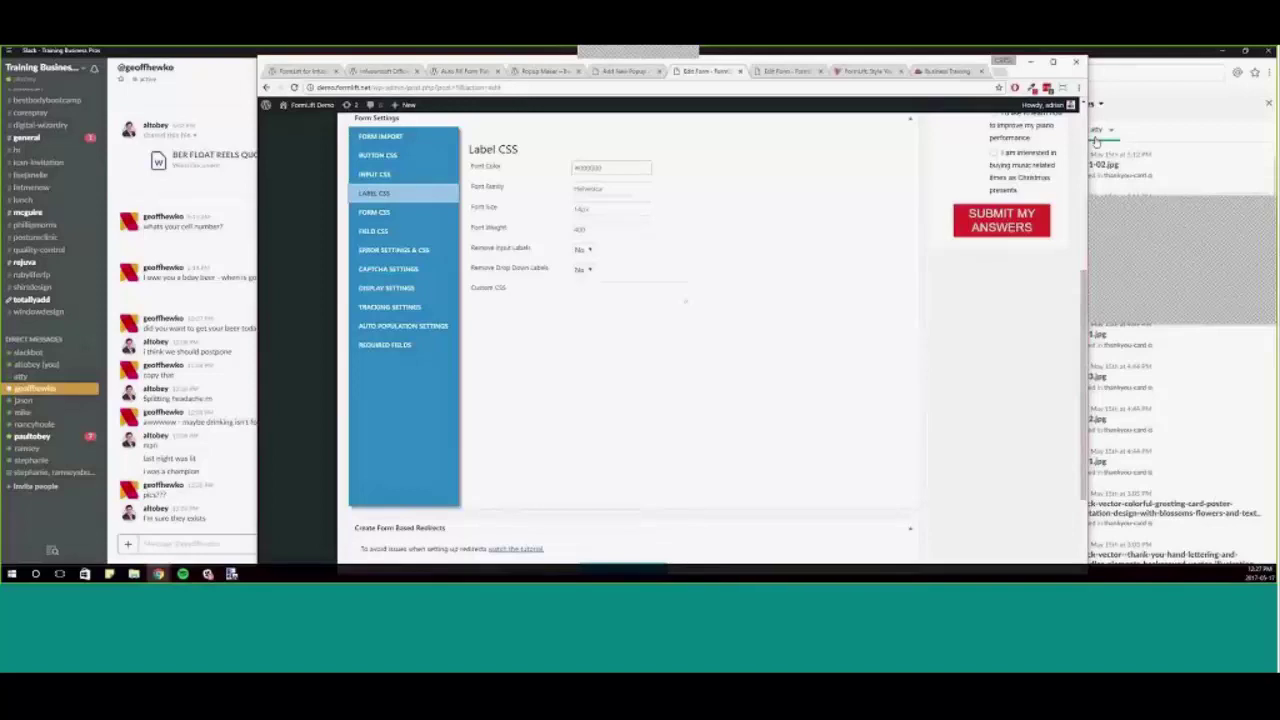
{"action": "left_click", "coordinate": [410, 157]}
{"action": "left_click", "coordinate": [415, 173]}
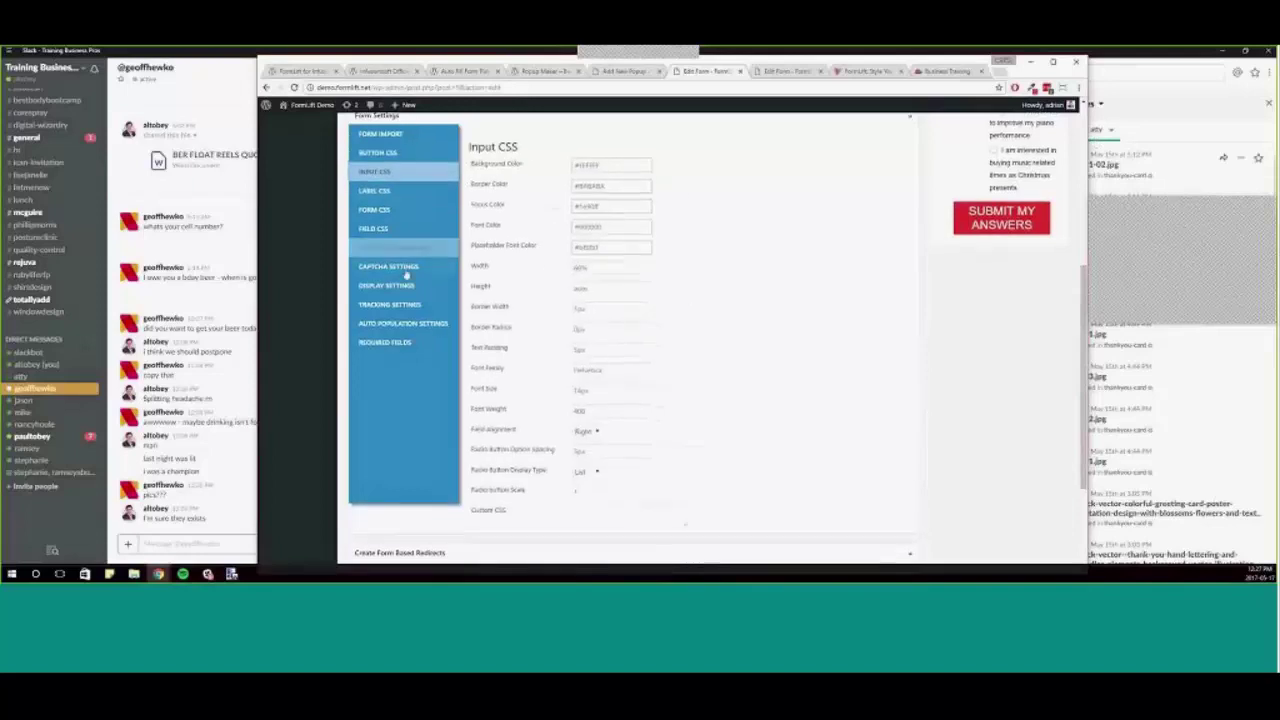
{"action": "left_click", "coordinate": [400, 250]}
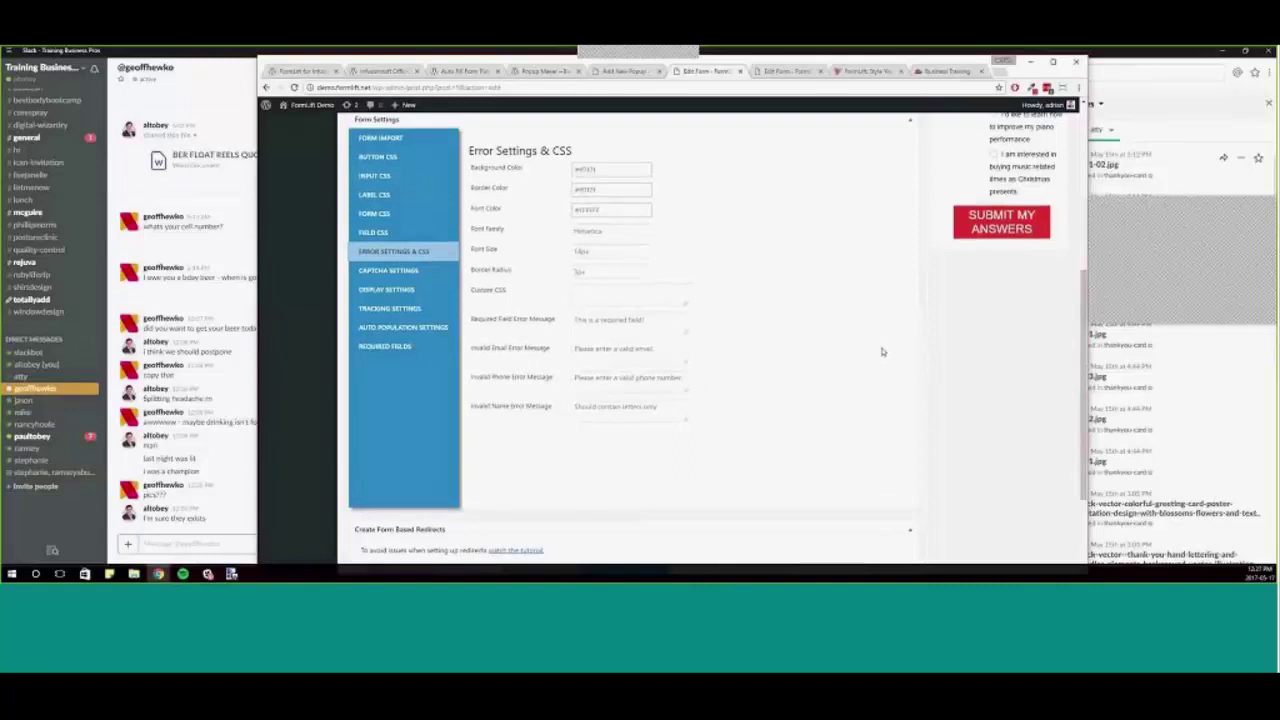
{"action": "scroll", "coordinate": [882, 352], "scroll_direction": "up", "scroll_amount": 5}
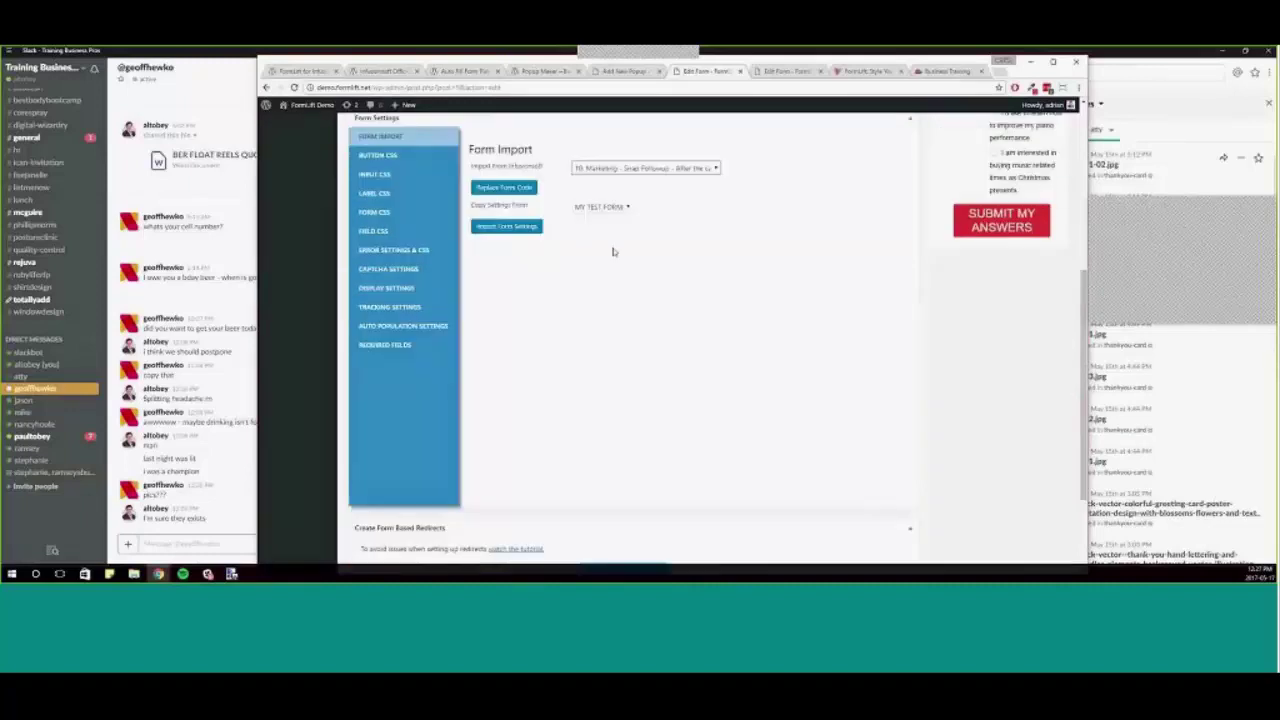
{"action": "scroll", "coordinate": [700, 290], "scroll_direction": "up", "scroll_amount": 1}
{"action": "scroll", "coordinate": [860, 370], "scroll_direction": "up", "scroll_amount": 2}
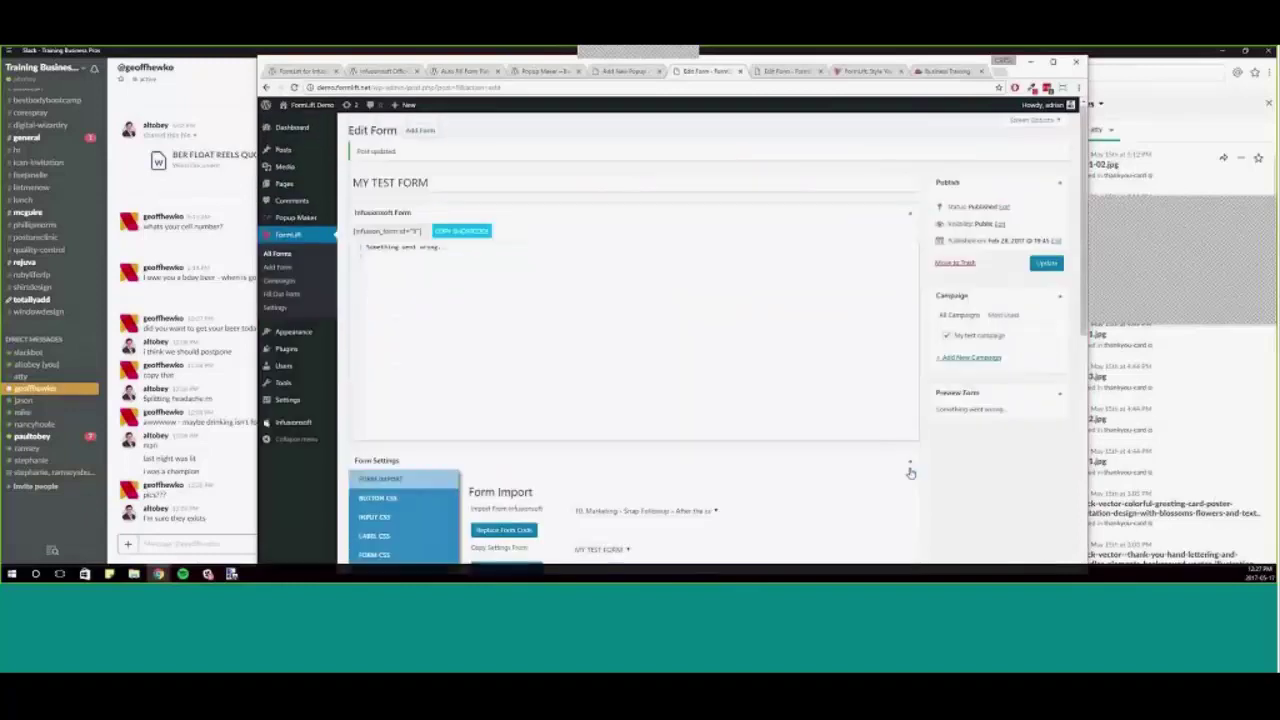
- Choose Webinar Sign-up from the Import From Infusionsoft list so its form code loads
{"action": "scroll", "coordinate": [553, 344], "scroll_direction": "down", "scroll_amount": 1}
{"action": "left_click", "coordinate": [645, 360]}
{"action": "scroll", "coordinate": [705, 300], "scroll_direction": "up", "scroll_amount": 3}
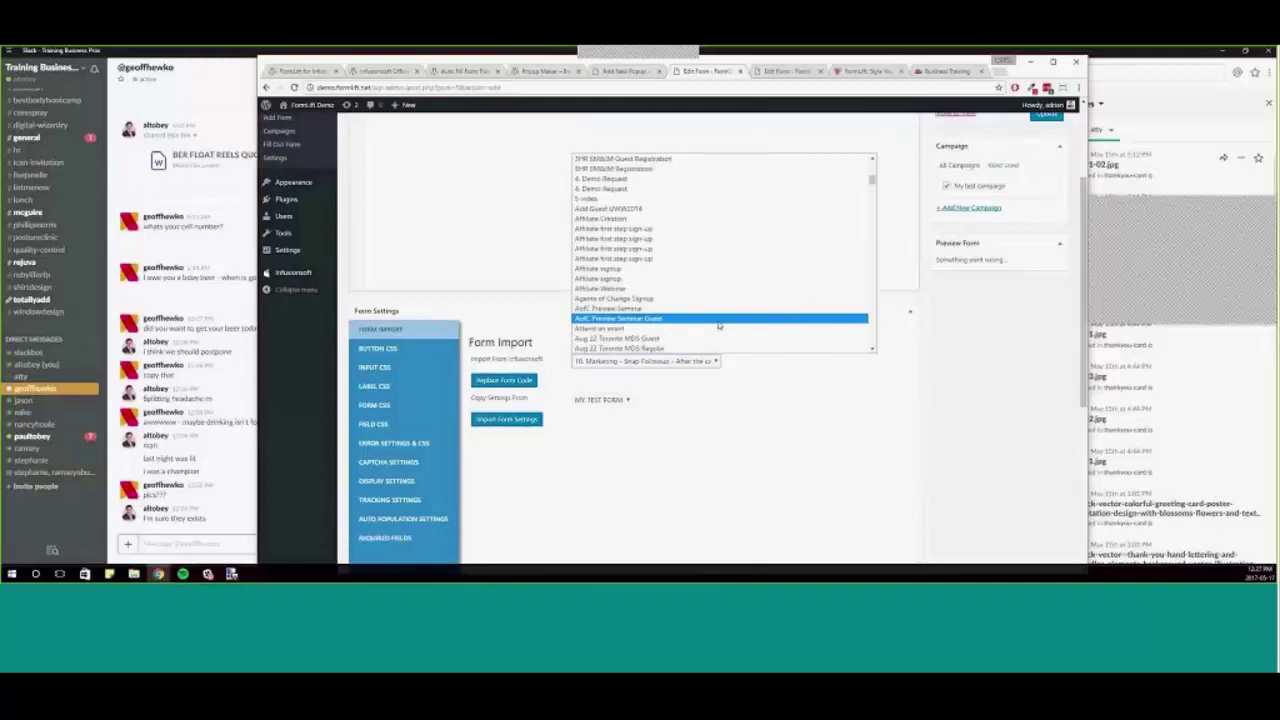
{"action": "scroll", "coordinate": [705, 261], "scroll_direction": "down", "scroll_amount": 10}
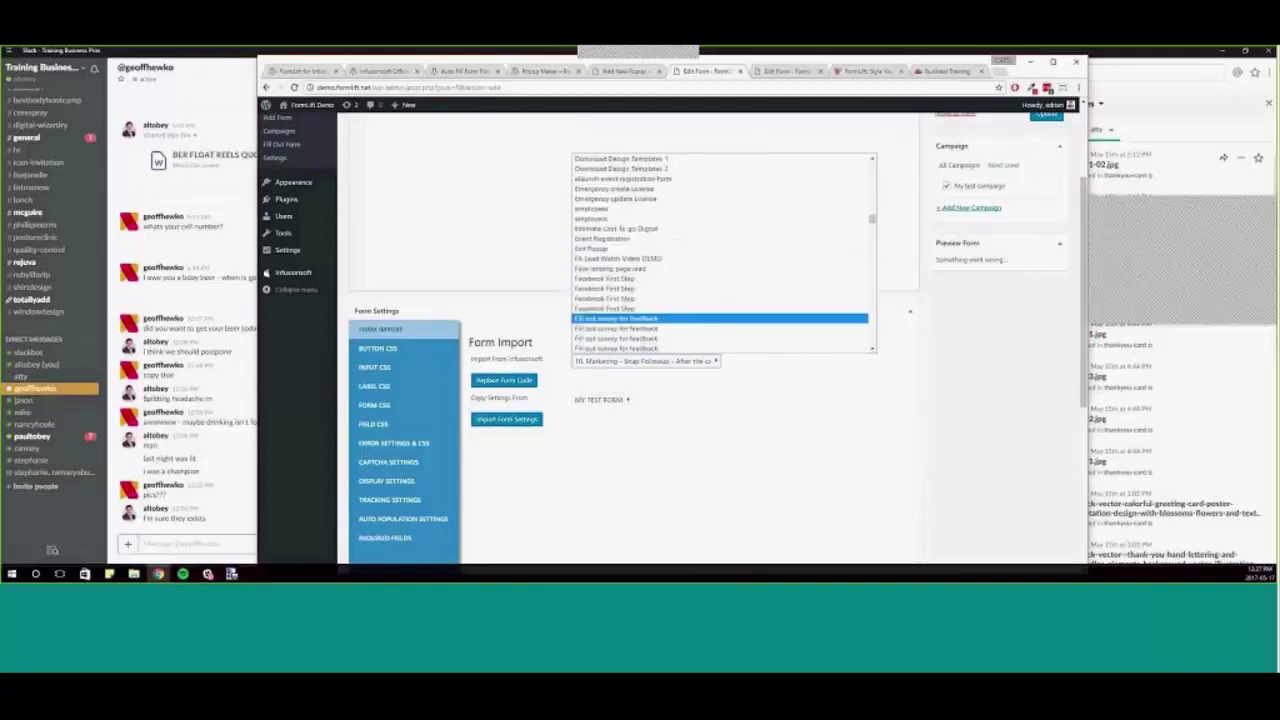
{"action": "scroll", "coordinate": [710, 310], "scroll_direction": "down", "scroll_amount": 10}
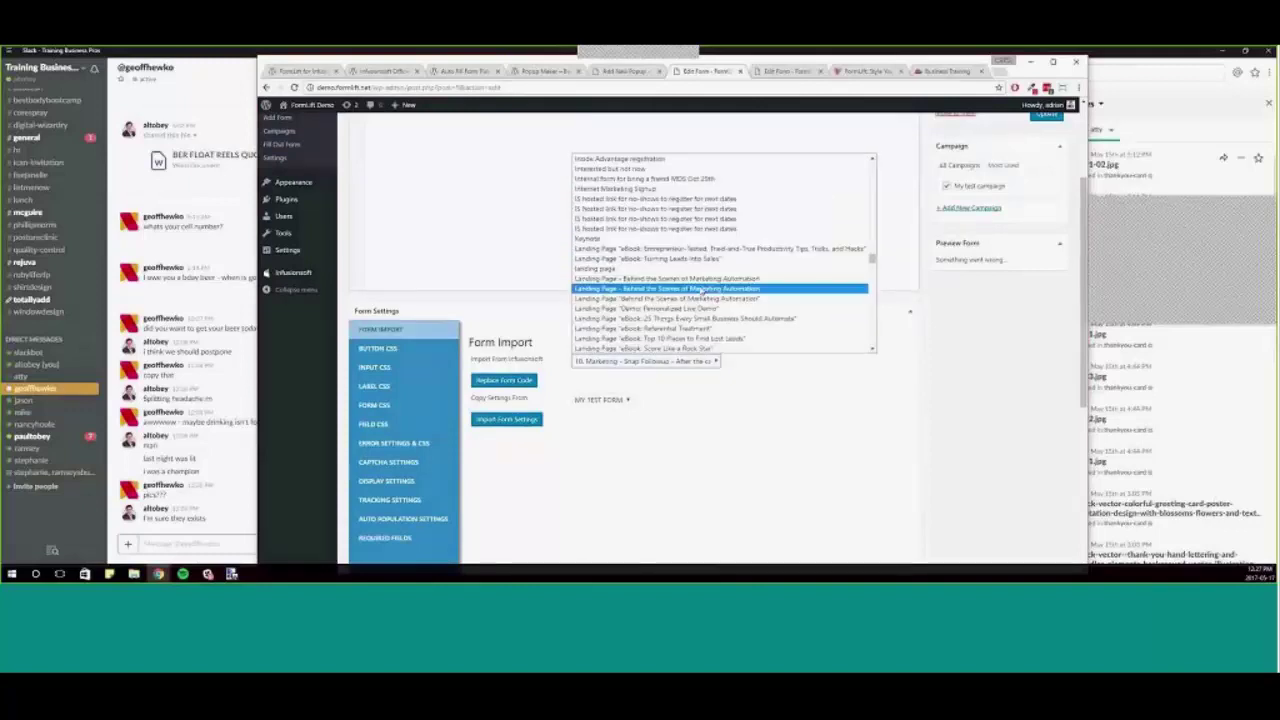
{"action": "scroll", "coordinate": [705, 295], "scroll_direction": "down", "scroll_amount": 10}
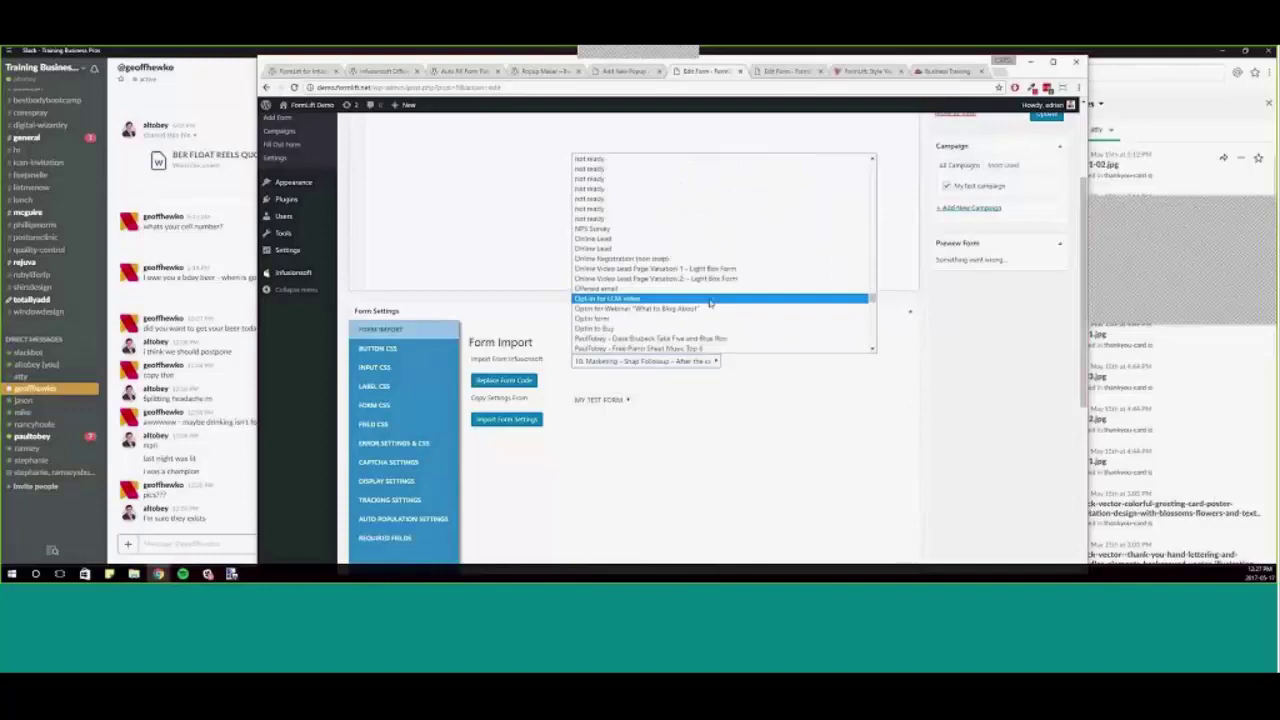
{"action": "scroll", "coordinate": [713, 300], "scroll_direction": "down", "scroll_amount": 10}
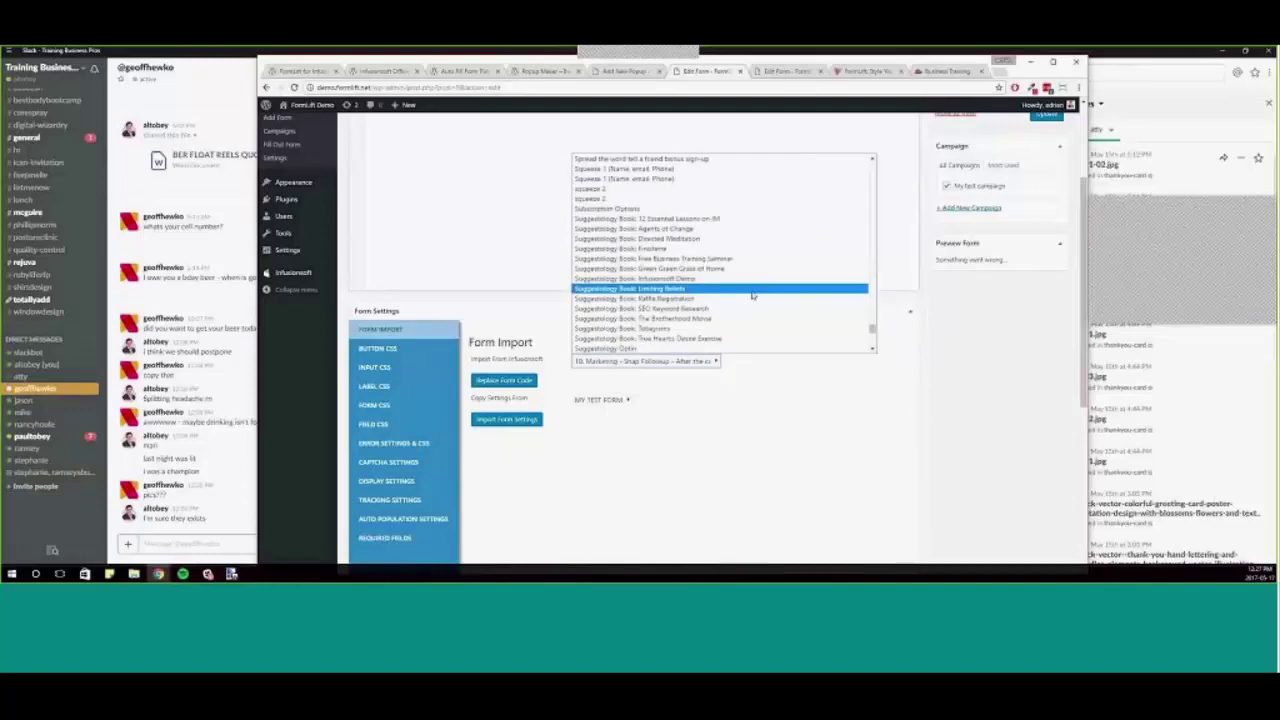
{"action": "scroll", "coordinate": [752, 295], "scroll_direction": "down", "scroll_amount": 3}
{"action": "left_click", "coordinate": [610, 340]}
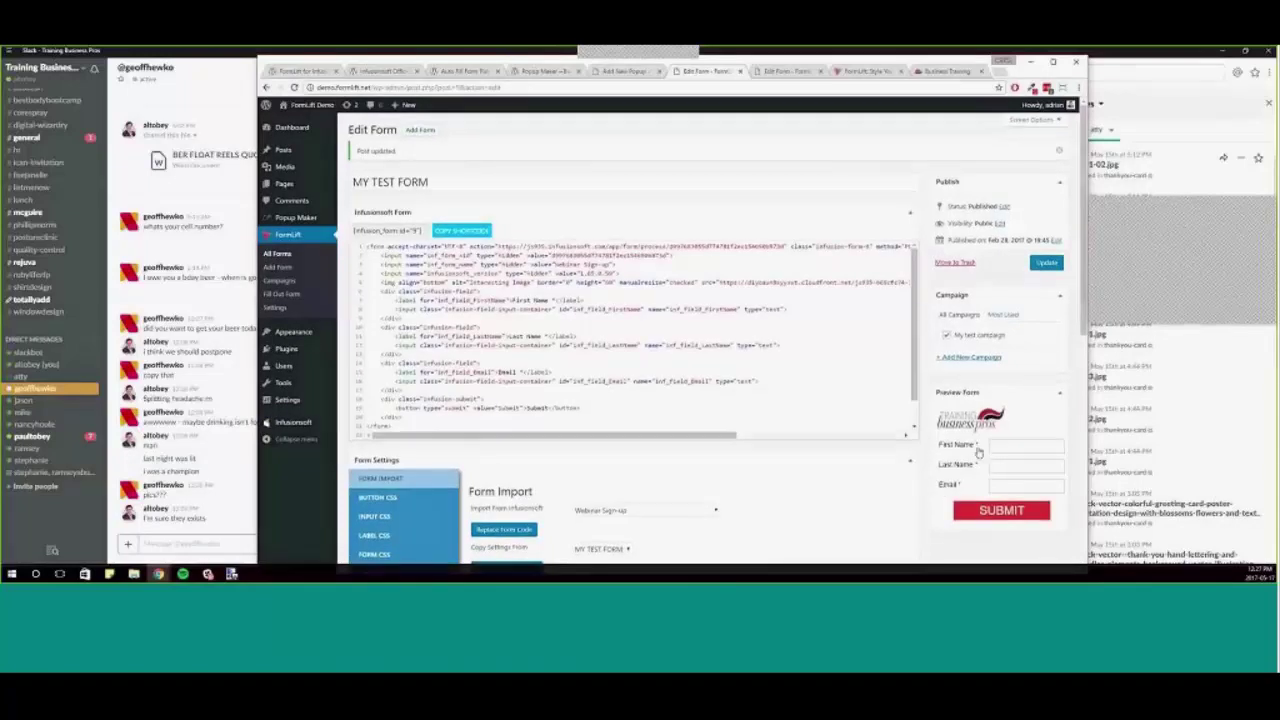
{"action": "scroll", "coordinate": [978, 452], "scroll_direction": "down", "scroll_amount": 3}
- In BUTTON CSS, set Color to red, Border Color to green and Hover Color to blue
{"action": "left_click", "coordinate": [410, 250]}
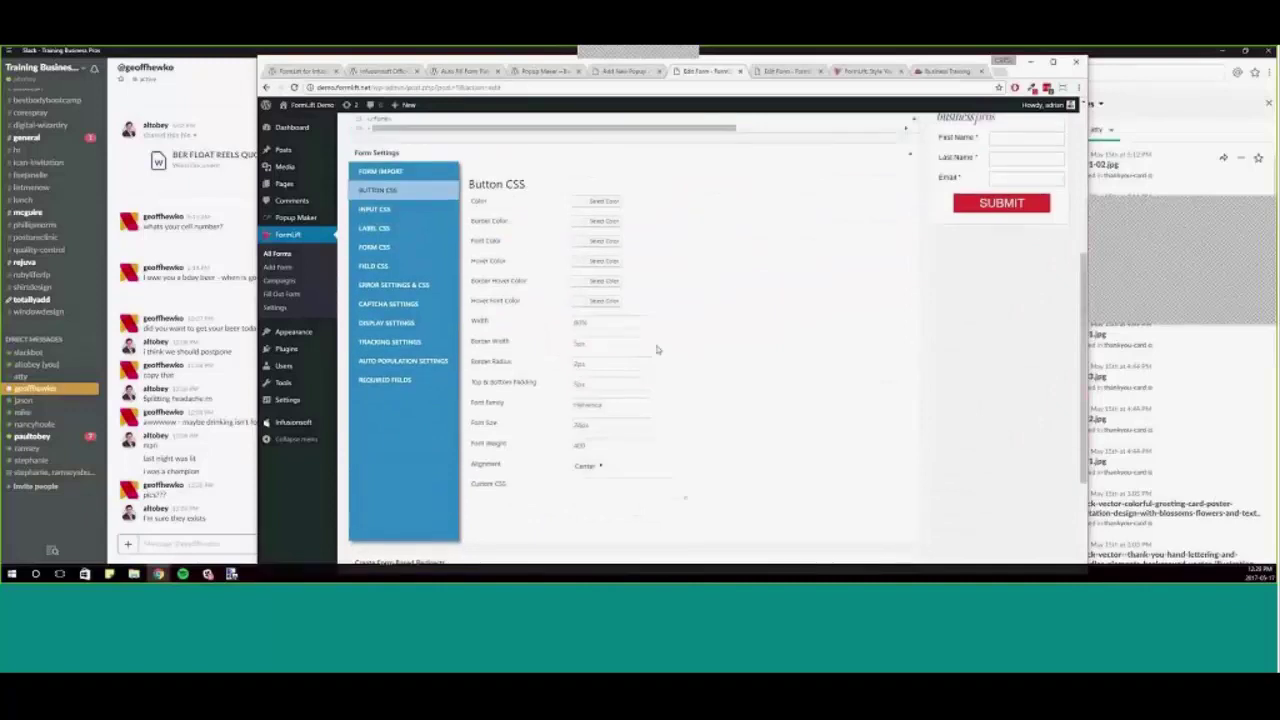
{"action": "scroll", "coordinate": [657, 349], "scroll_direction": "up", "scroll_amount": 1}
{"action": "left_click", "coordinate": [604, 266]}
{"action": "left_click", "coordinate": [603, 381]}
{"action": "left_click", "coordinate": [604, 286]}
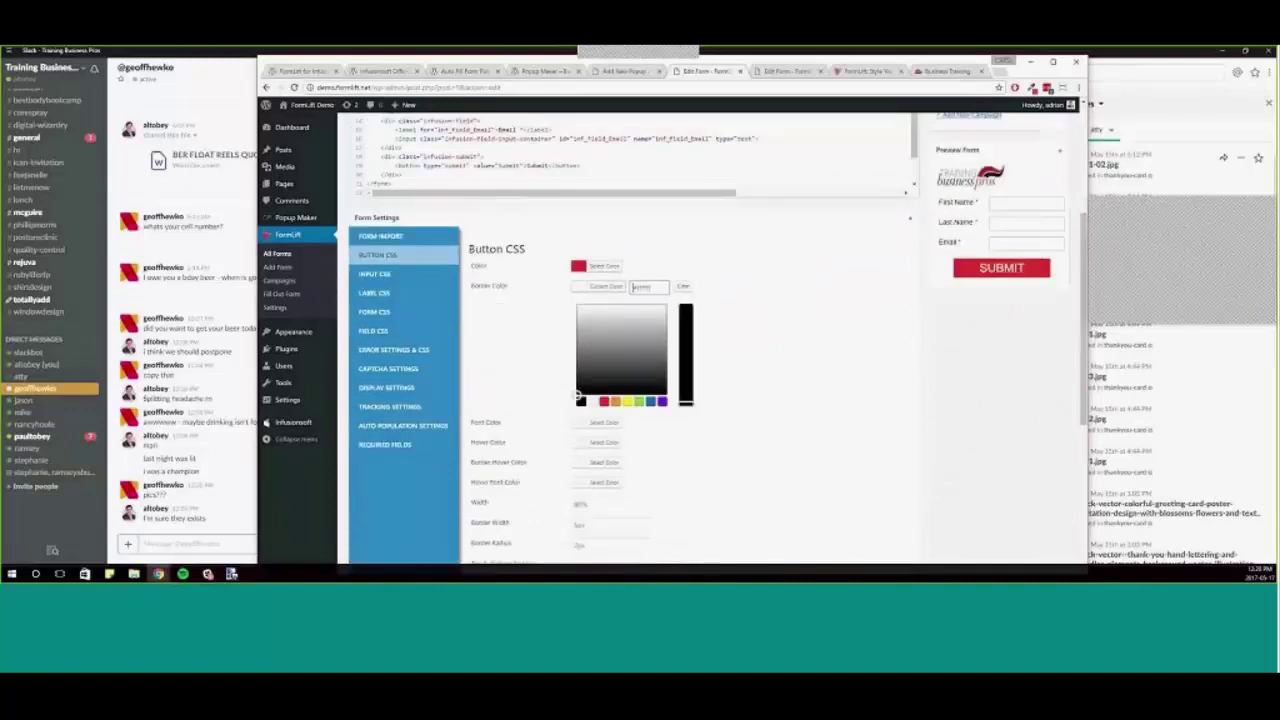
{"action": "left_click", "coordinate": [638, 401]}
{"action": "scroll", "coordinate": [641, 308], "scroll_direction": "down", "scroll_amount": 1}
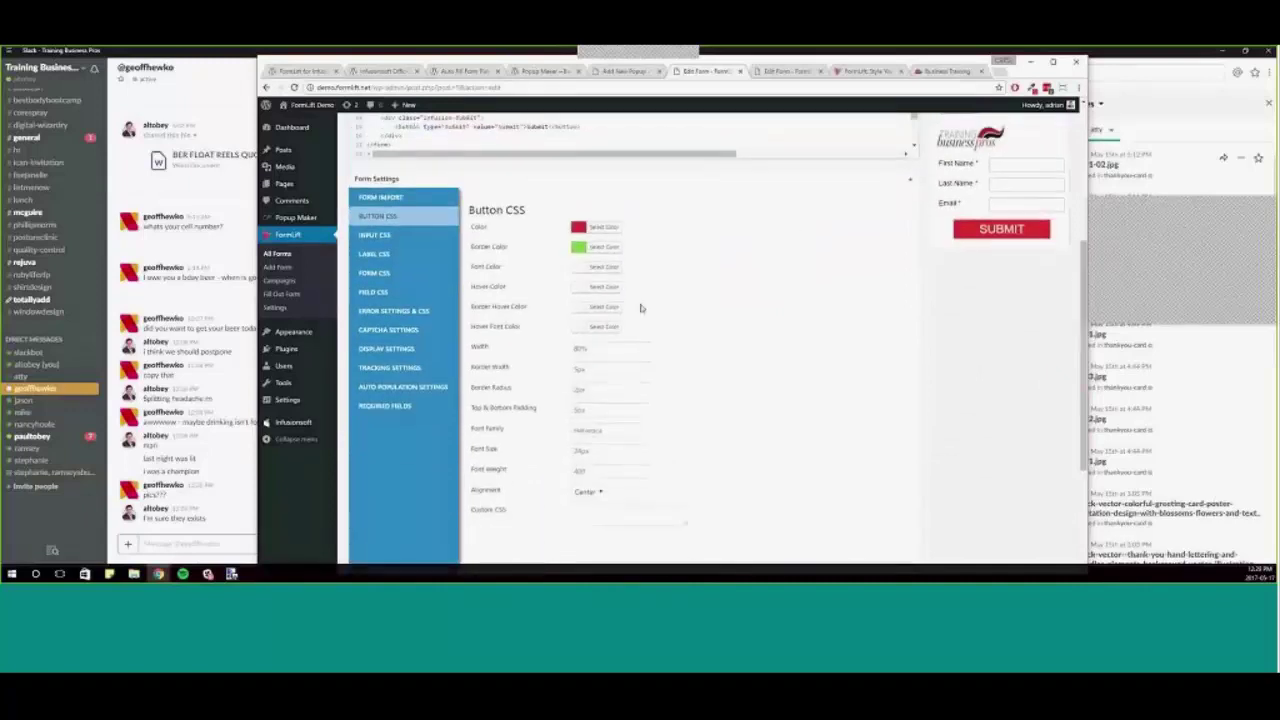
{"action": "left_click", "coordinate": [604, 276]}
{"action": "left_click", "coordinate": [649, 402]}
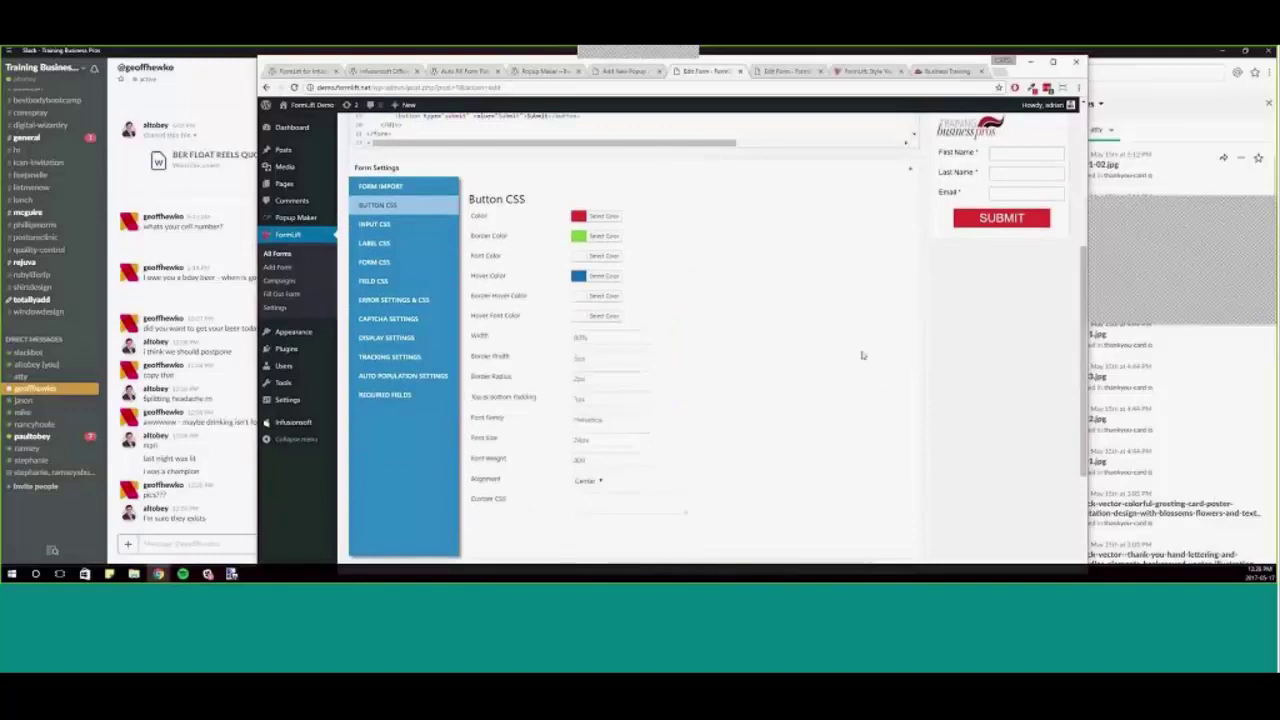
{"action": "scroll", "coordinate": [874, 352], "scroll_direction": "up", "scroll_amount": 3}
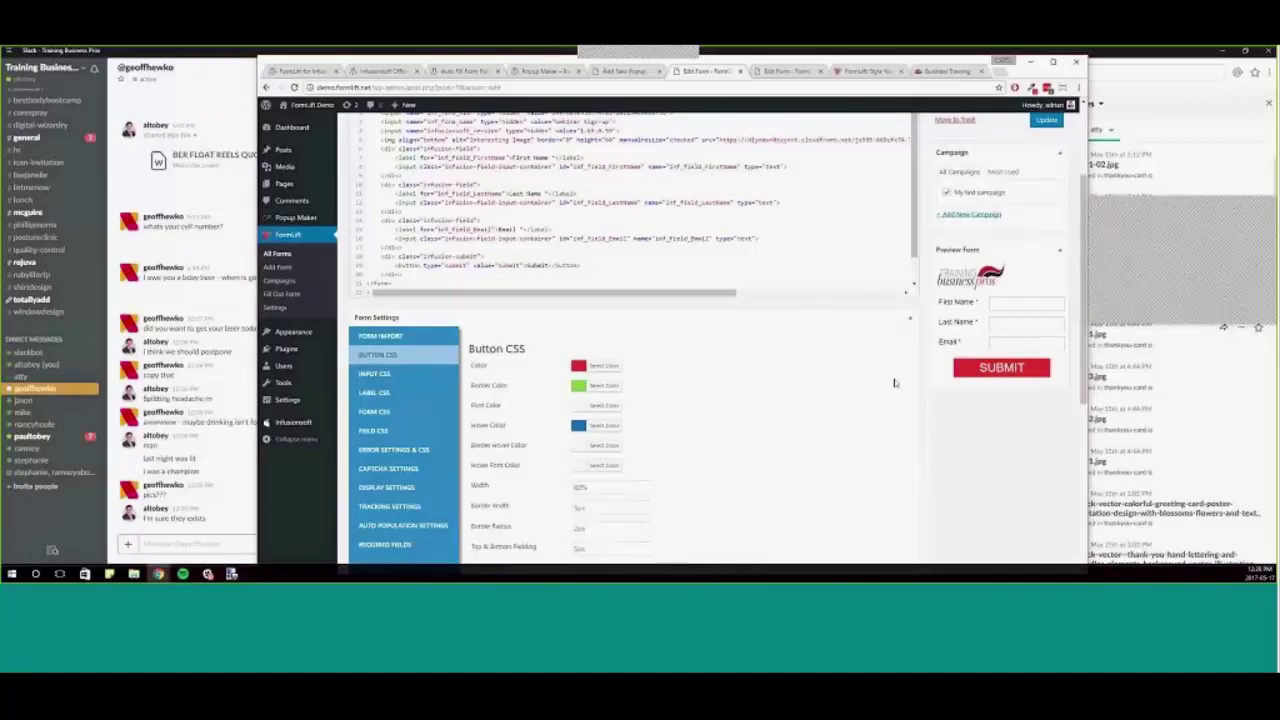
{"action": "scroll", "coordinate": [885, 394], "scroll_direction": "up", "scroll_amount": 2}
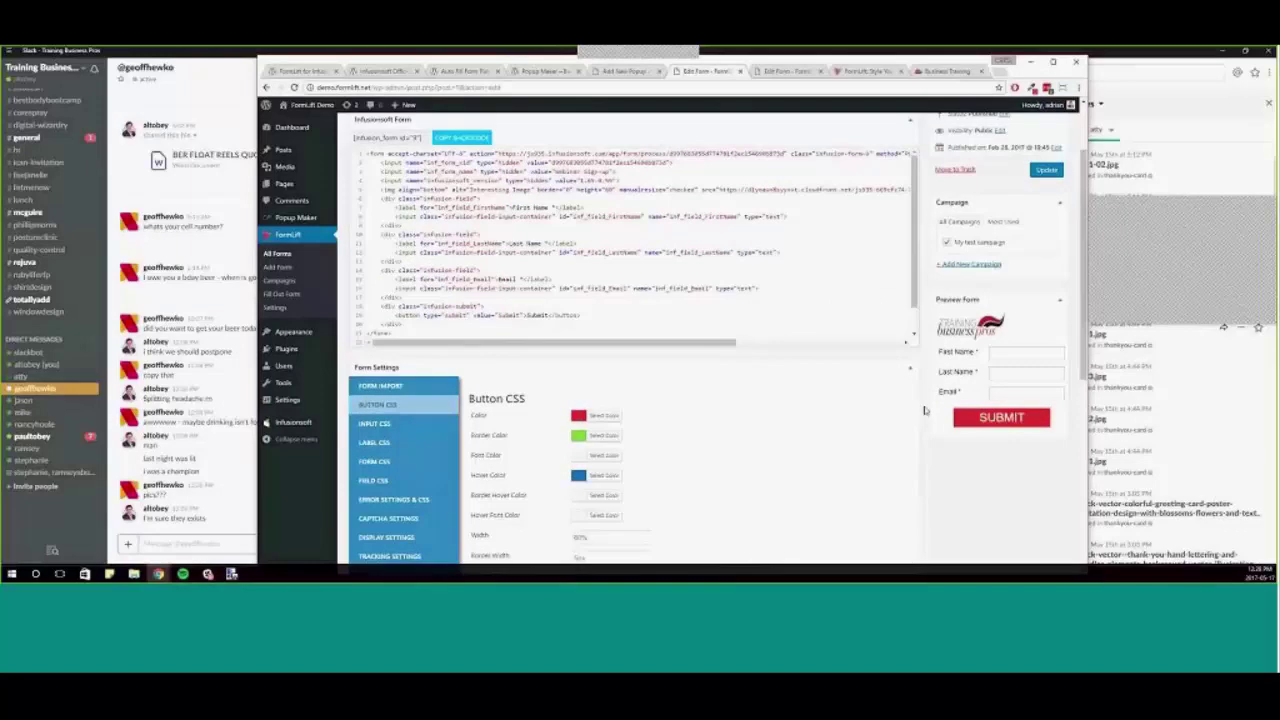
{"action": "scroll", "coordinate": [925, 410], "scroll_direction": "up", "scroll_amount": 2}
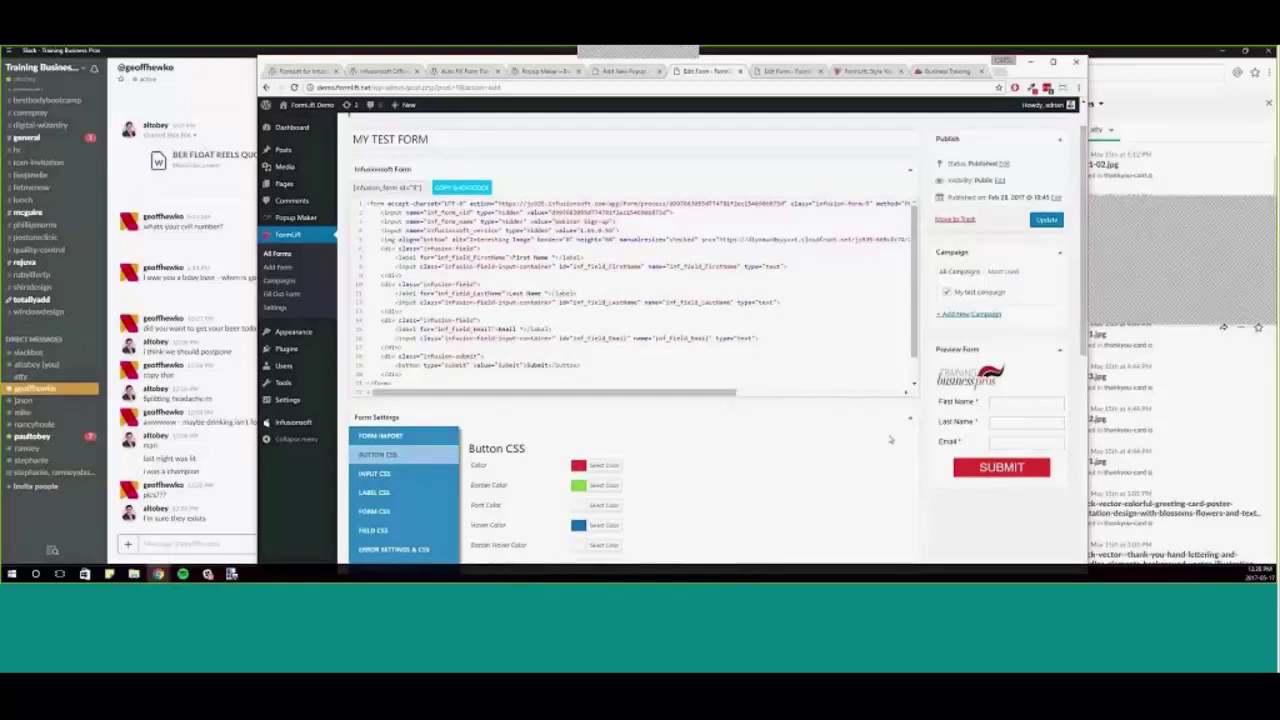
{"action": "scroll", "coordinate": [850, 448], "scroll_direction": "down", "scroll_amount": 5}
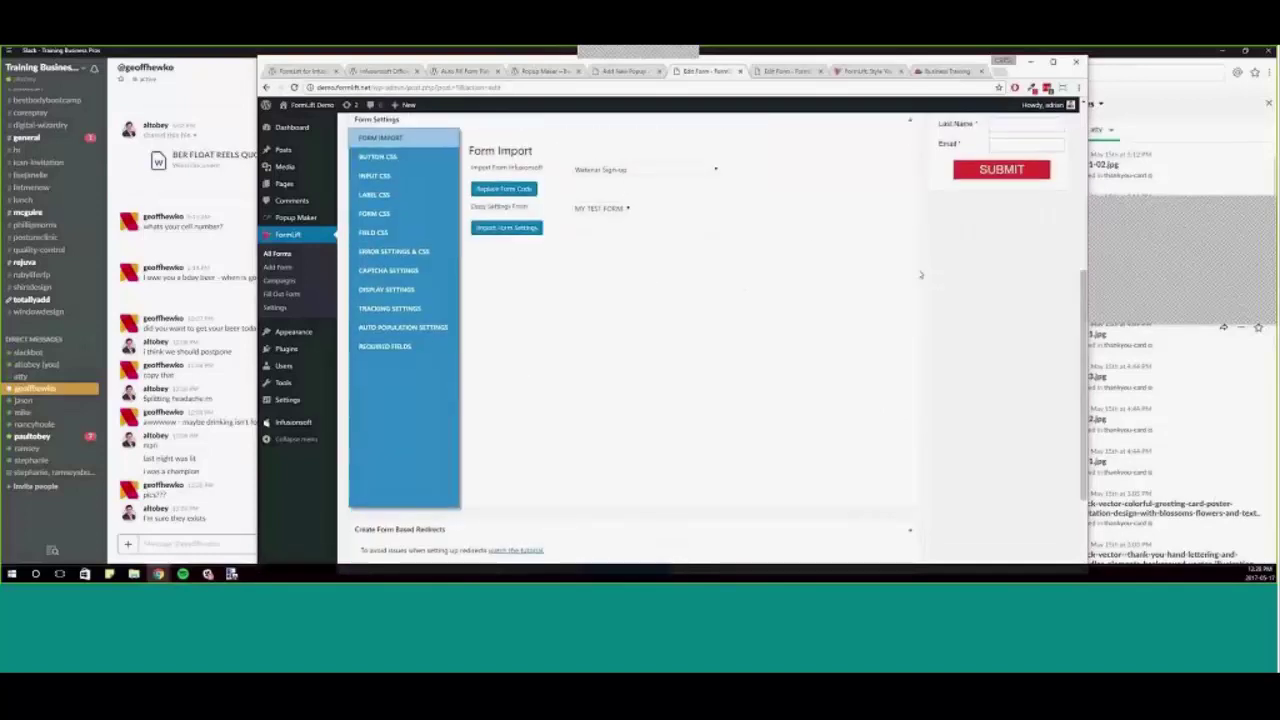
{"action": "scroll", "coordinate": [980, 340], "scroll_direction": "up", "scroll_amount": 3}
{"action": "scroll", "coordinate": [980, 340], "scroll_direction": "up", "scroll_amount": 5}
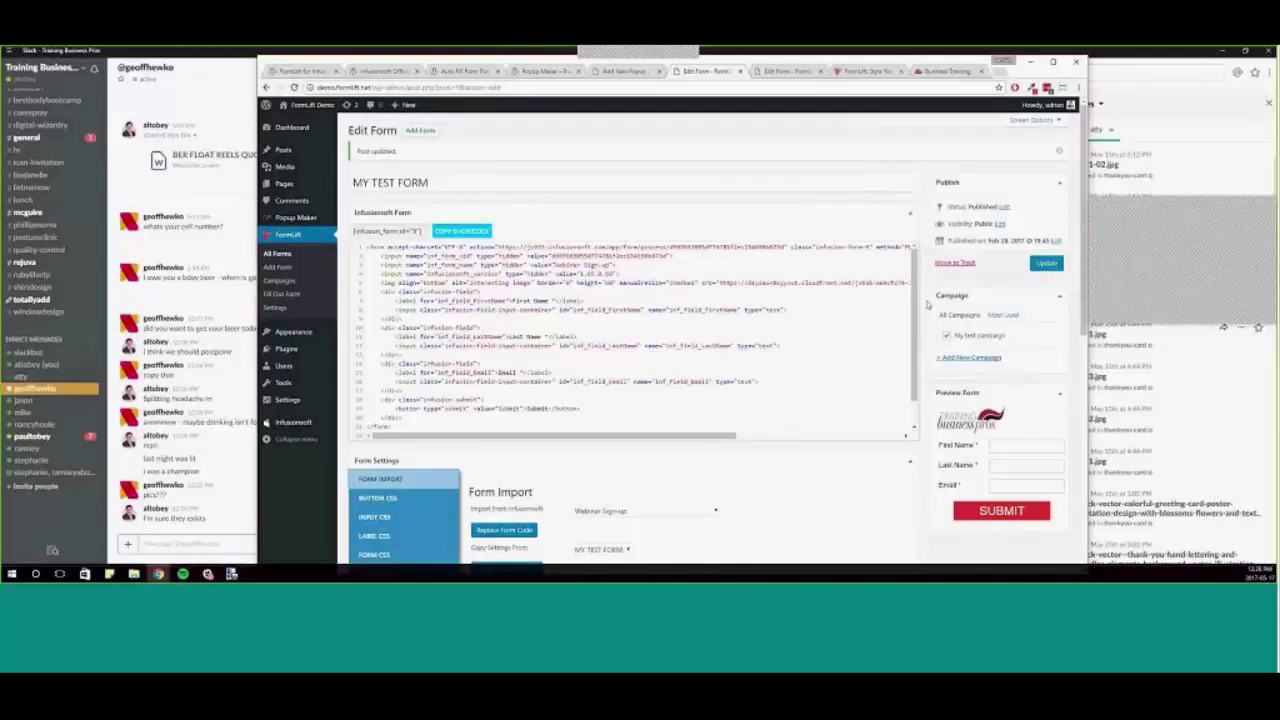
{"action": "scroll", "coordinate": [930, 304], "scroll_direction": "down", "scroll_amount": 3}
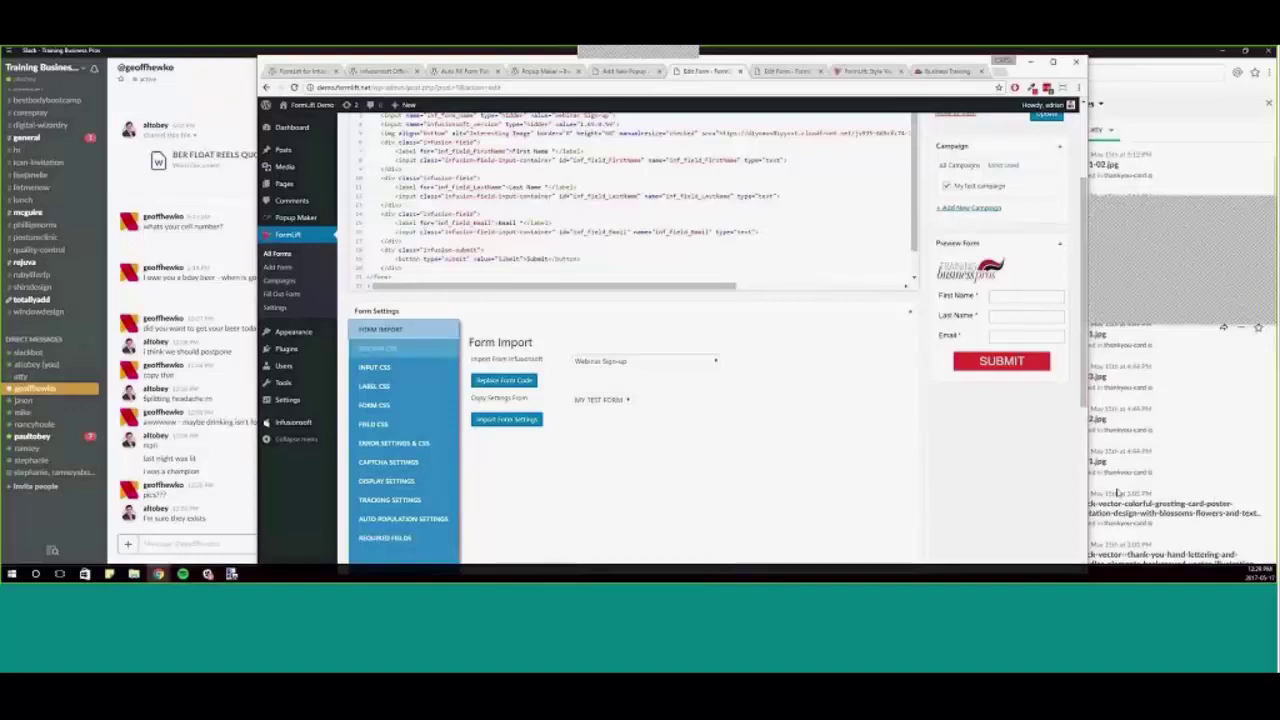
- Display the Captcha Settings tab, which warns a Google reCAPTCHA API key is required
{"action": "left_click", "coordinate": [418, 462]}
{"action": "scroll", "coordinate": [634, 497], "scroll_direction": "down", "scroll_amount": 1}
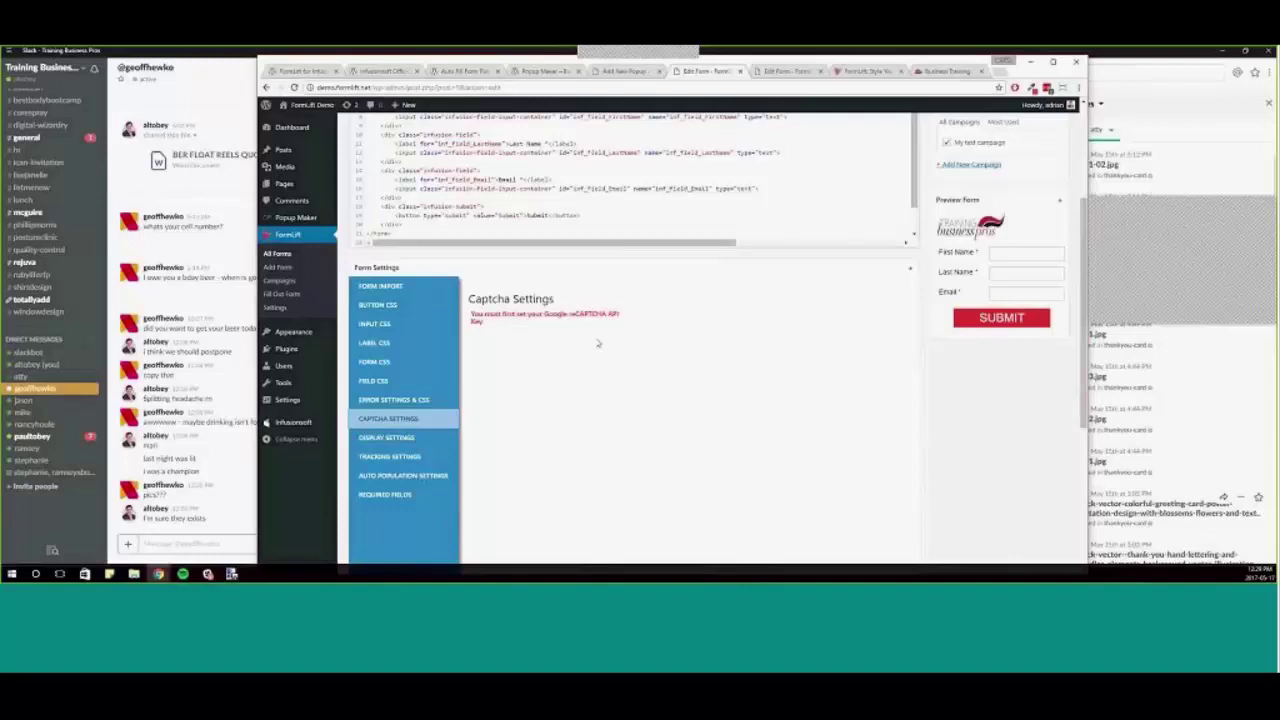
{"action": "scroll", "coordinate": [598, 343], "scroll_direction": "up", "scroll_amount": 1}
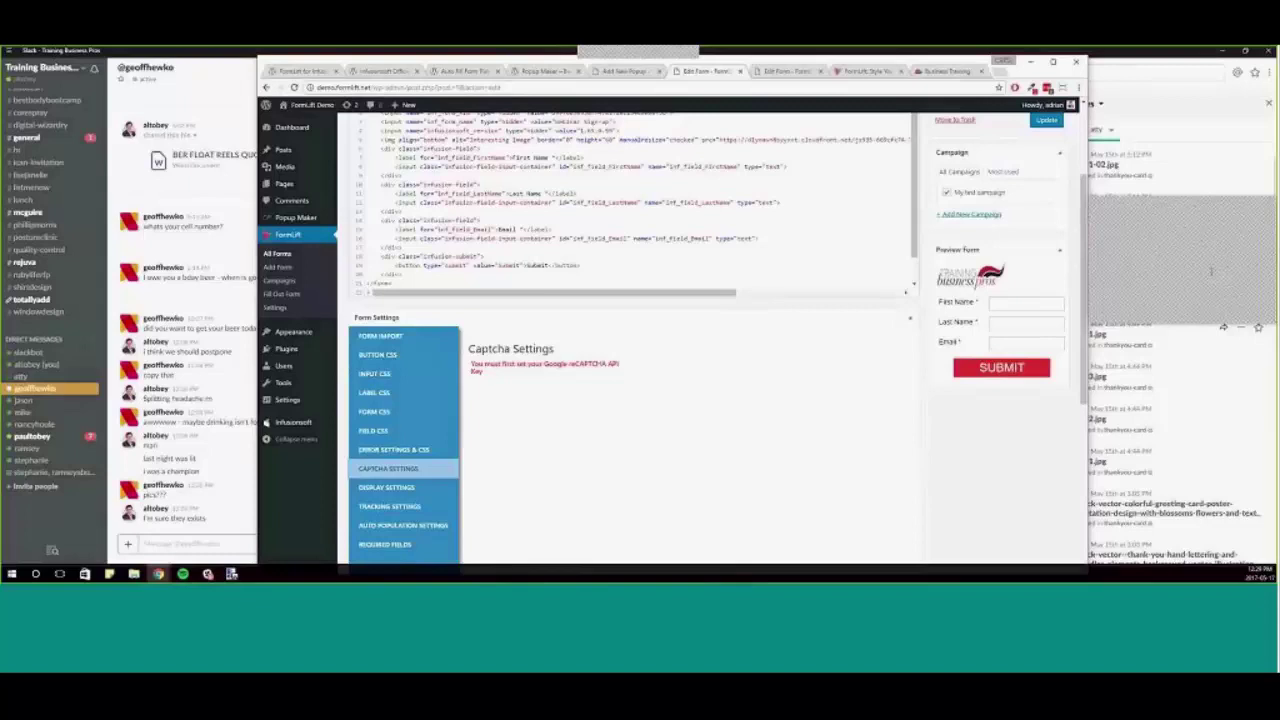
{"action": "left_click", "coordinate": [1147, 320]}
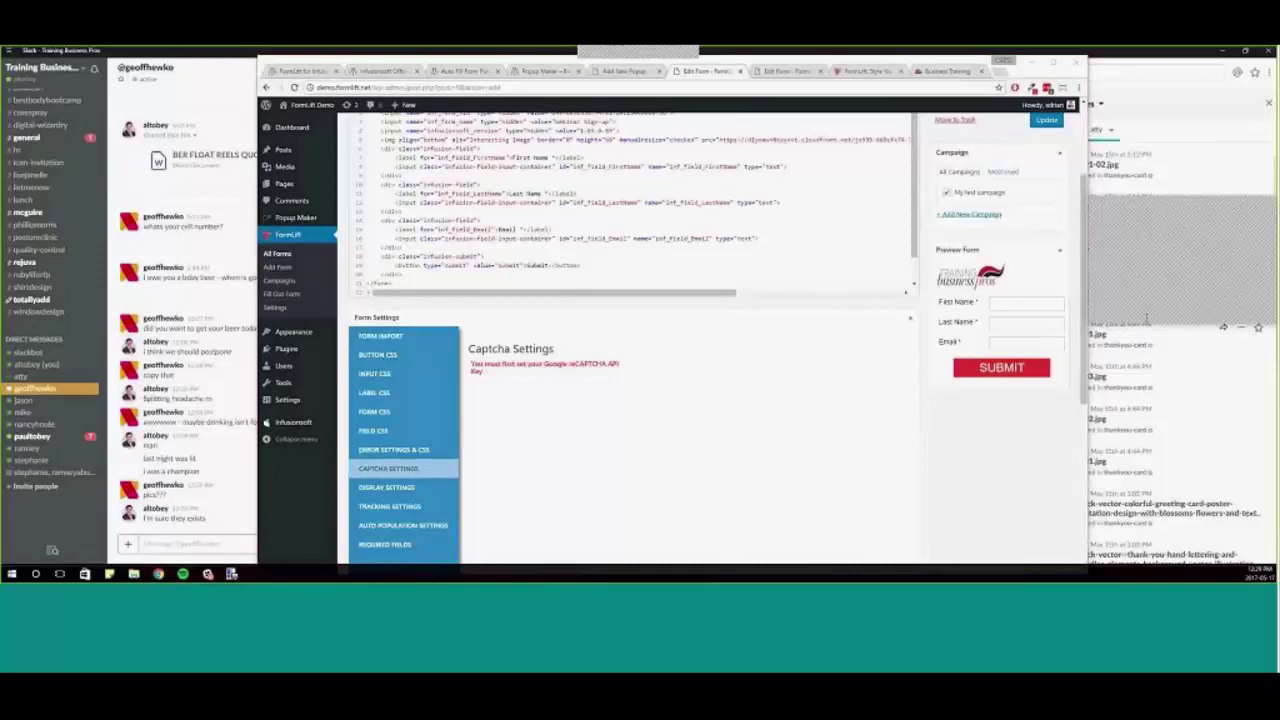
{"action": "scroll", "coordinate": [671, 434], "scroll_direction": "up", "scroll_amount": 2}
{"action": "scroll", "coordinate": [706, 316], "scroll_direction": "down", "scroll_amount": 1}
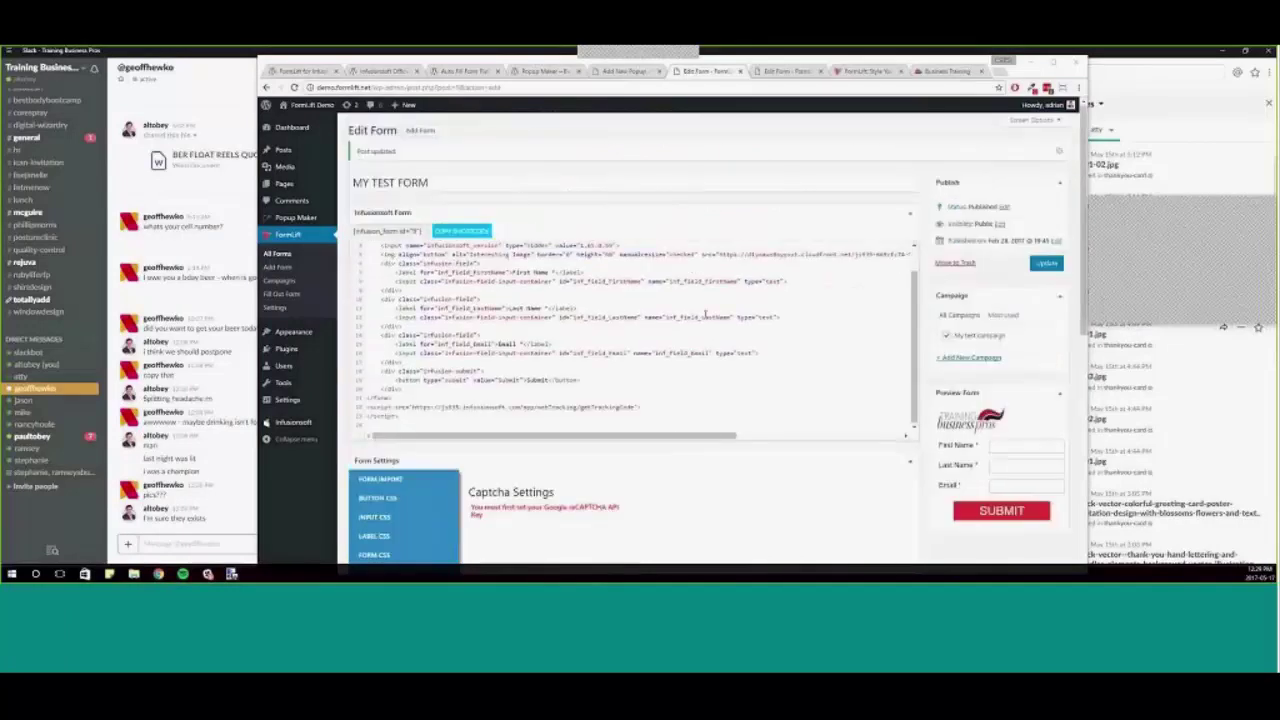
{"action": "scroll", "coordinate": [820, 528], "scroll_direction": "down", "scroll_amount": 2}
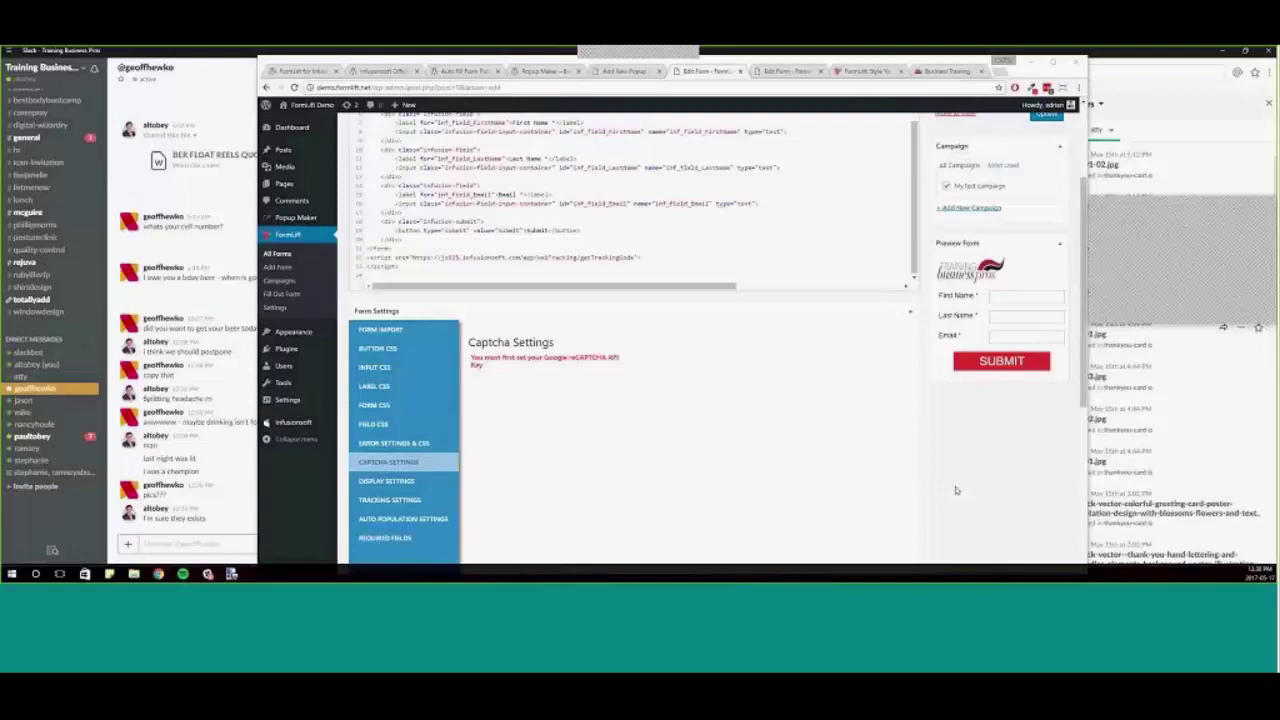
{"action": "scroll", "coordinate": [660, 387], "scroll_direction": "up", "scroll_amount": 2}
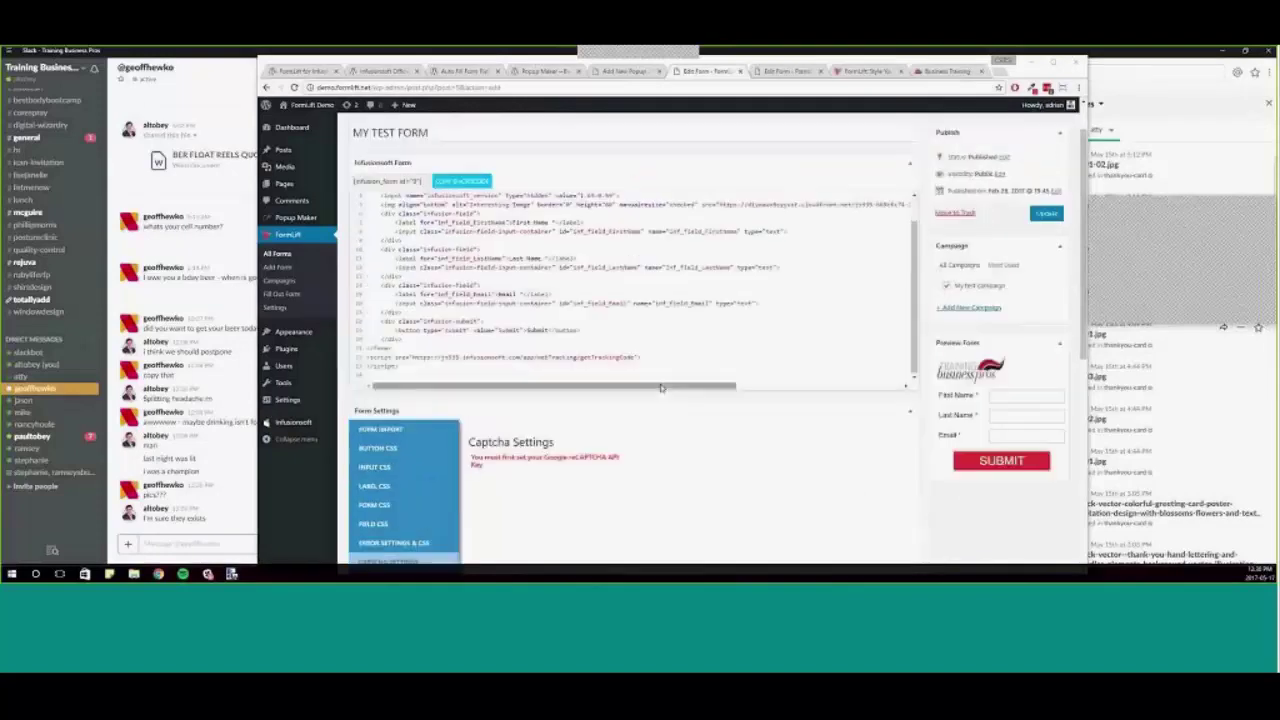
{"action": "scroll", "coordinate": [668, 420], "scroll_direction": "down", "scroll_amount": 5}
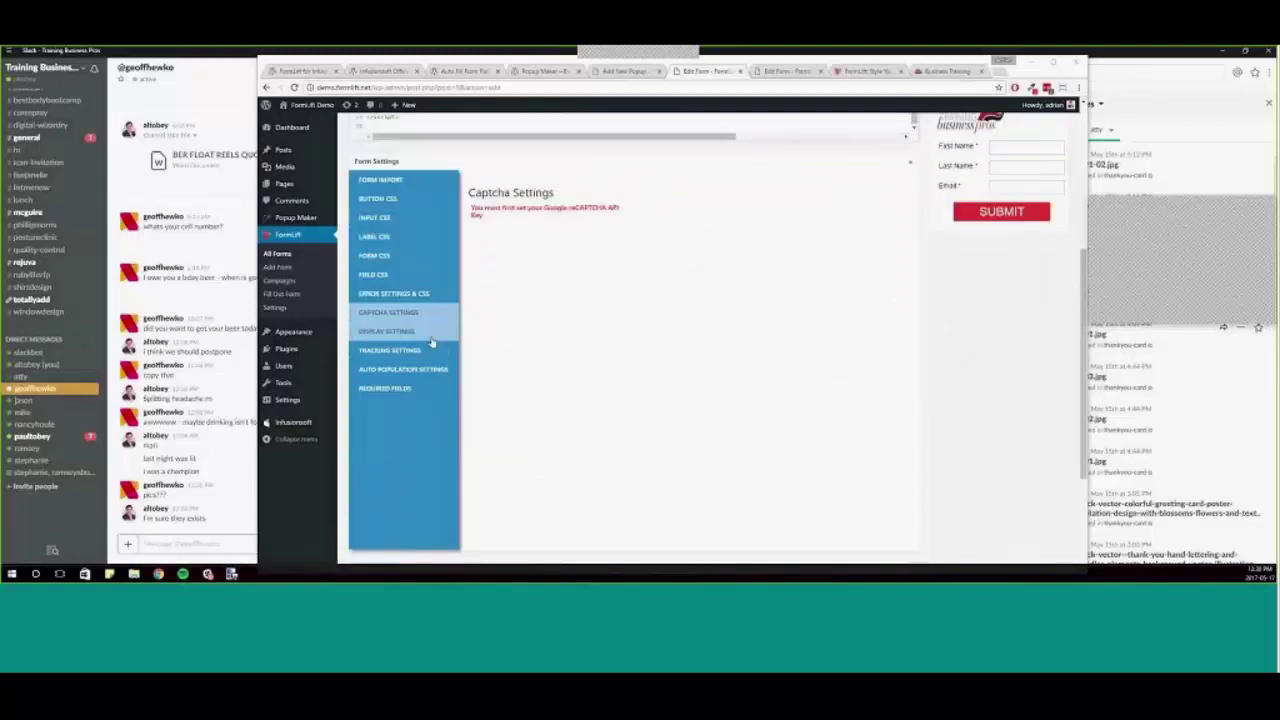
{"action": "scroll", "coordinate": [753, 389], "scroll_direction": "up", "scroll_amount": 1}
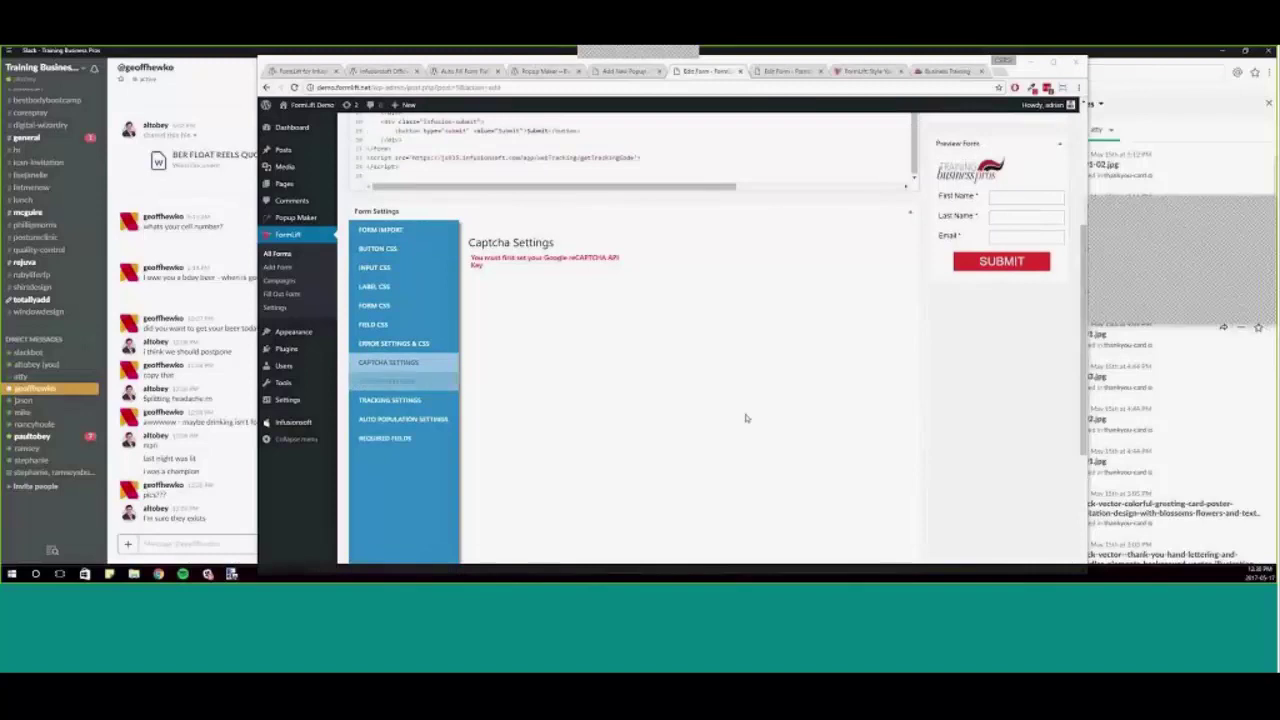
- Open the form's Display Settings and check the Display Condition list, keeping Always Show
{"action": "left_click", "coordinate": [401, 384]}
{"action": "scroll", "coordinate": [880, 420], "scroll_direction": "up", "scroll_amount": 3}
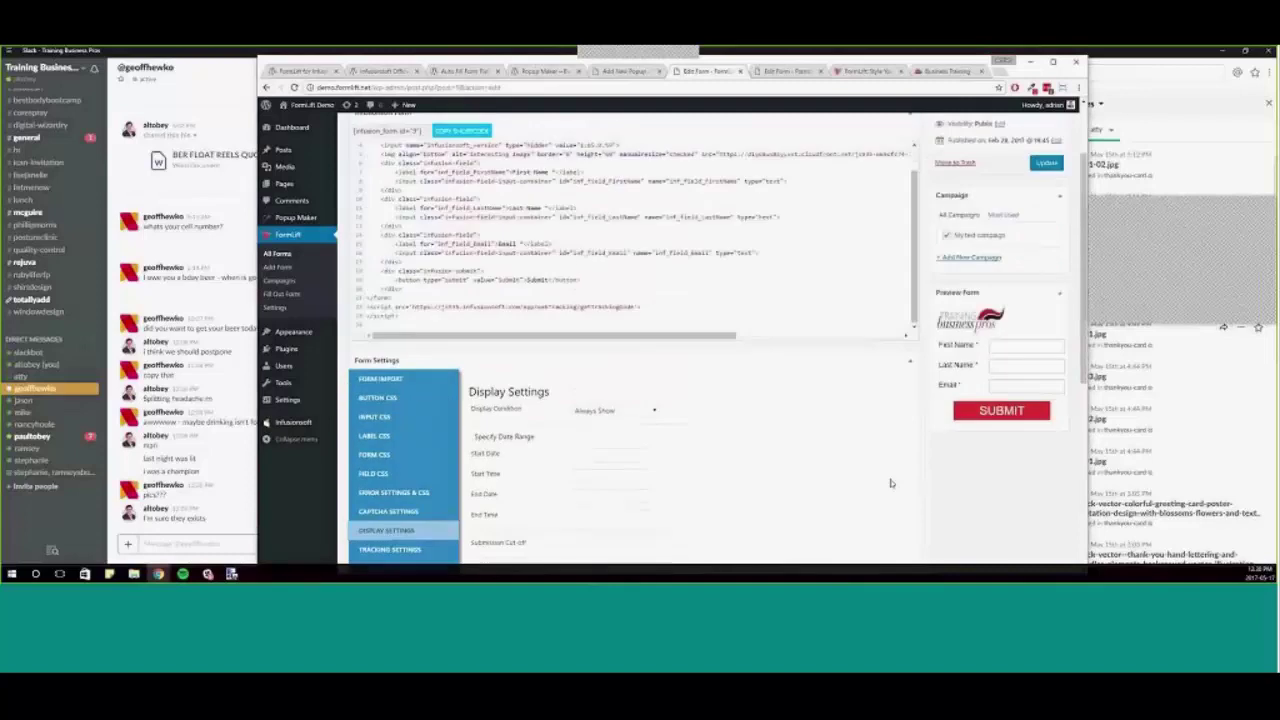
{"action": "scroll", "coordinate": [870, 367], "scroll_direction": "down", "scroll_amount": 4}
{"action": "scroll", "coordinate": [870, 367], "scroll_direction": "up", "scroll_amount": 2}
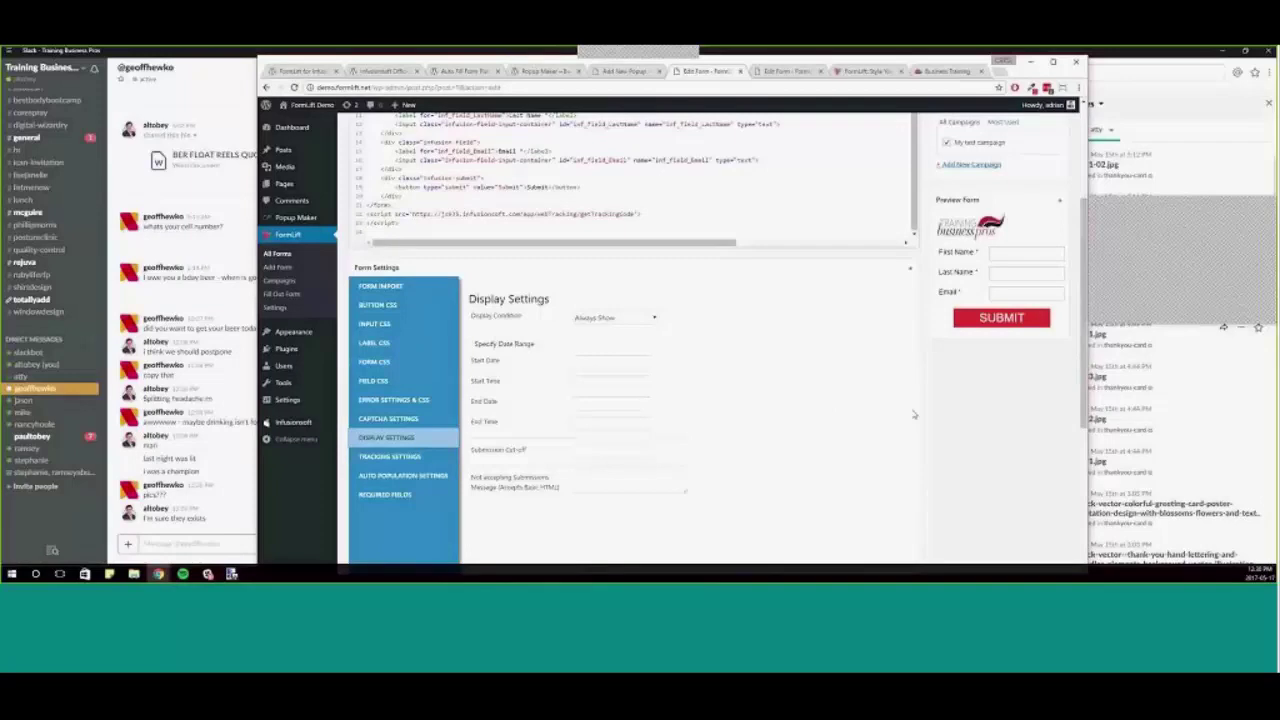
{"action": "left_click", "coordinate": [655, 318]}
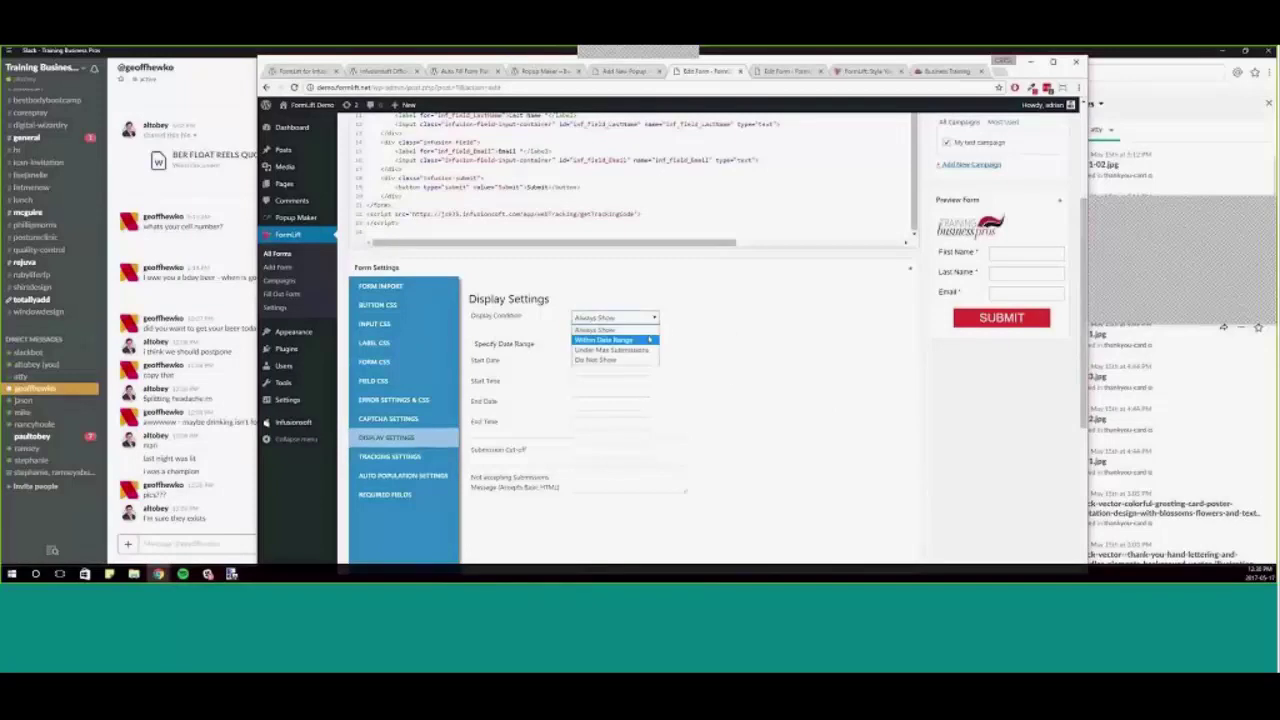
{"action": "left_click", "coordinate": [732, 332]}
{"action": "scroll", "coordinate": [730, 377], "scroll_direction": "down", "scroll_amount": 1}
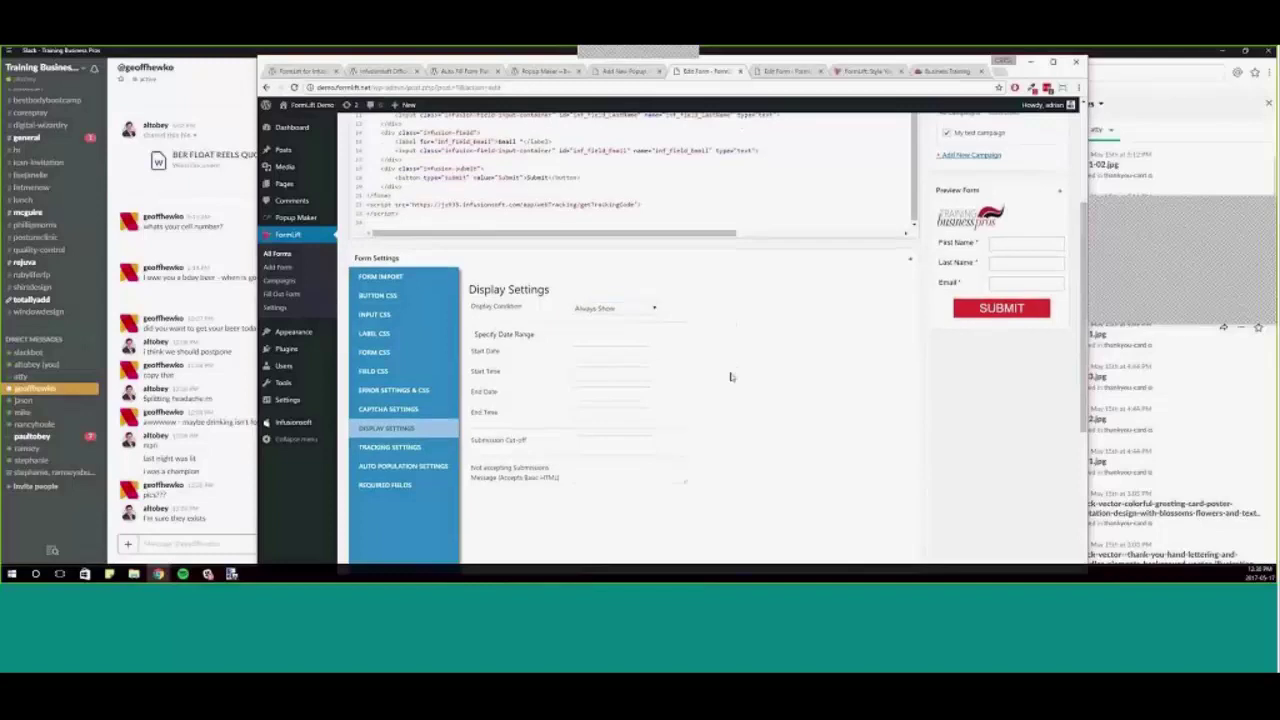
- Inspect the start date calendar, submission cut-off and closed-form message fields, leaving them empty
{"action": "left_click", "coordinate": [605, 311]}
{"action": "left_click", "coordinate": [463, 288]}
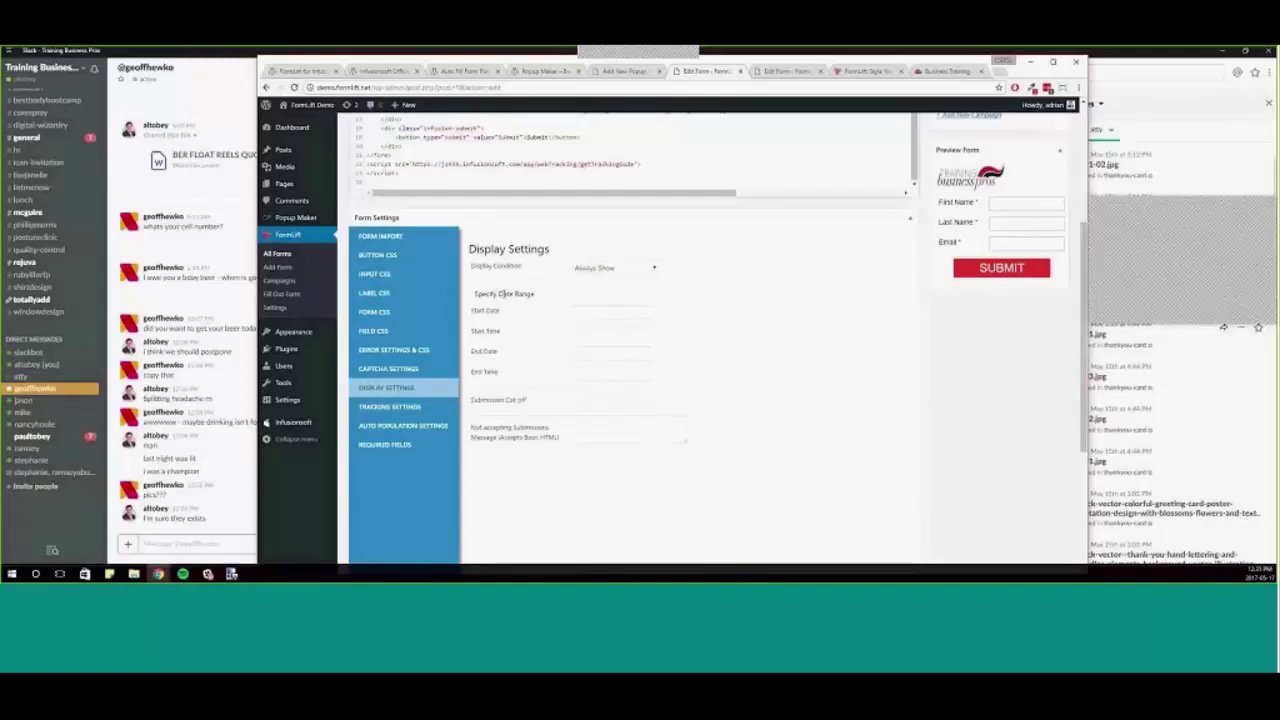
{"action": "left_click", "coordinate": [600, 408]}
{"action": "key", "text": "Tab"}
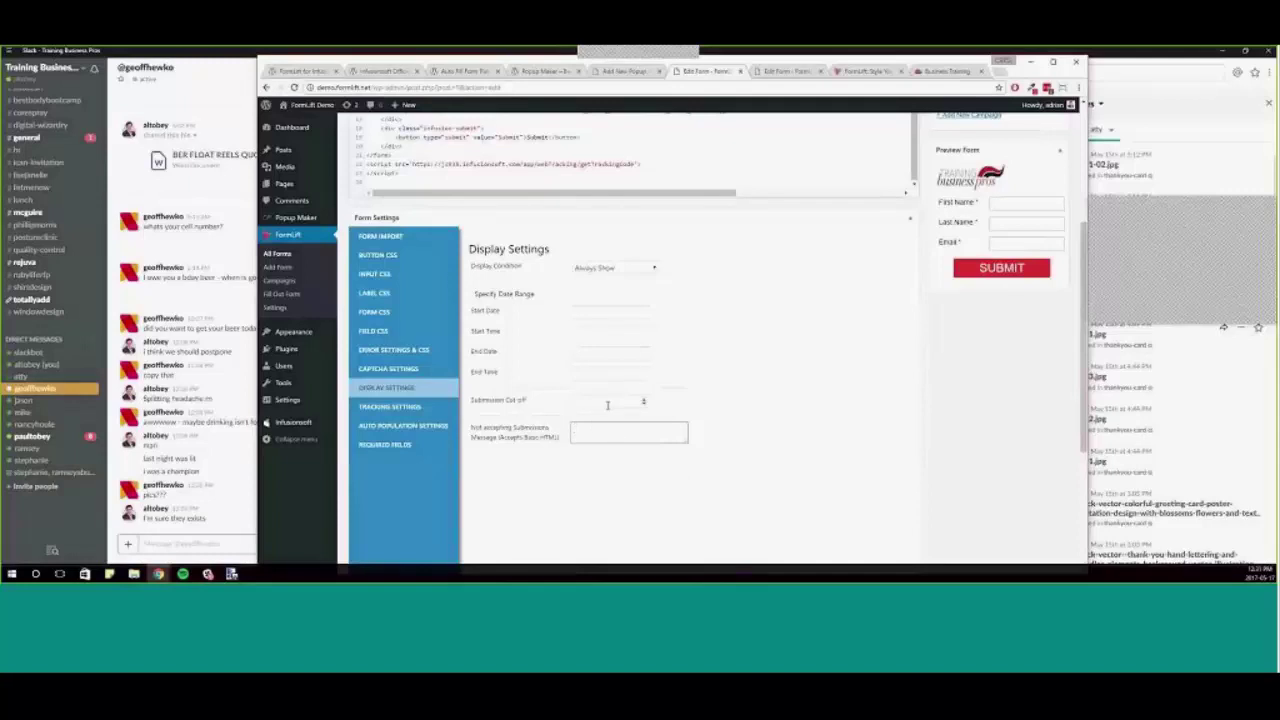
{"action": "left_click", "coordinate": [614, 312]}
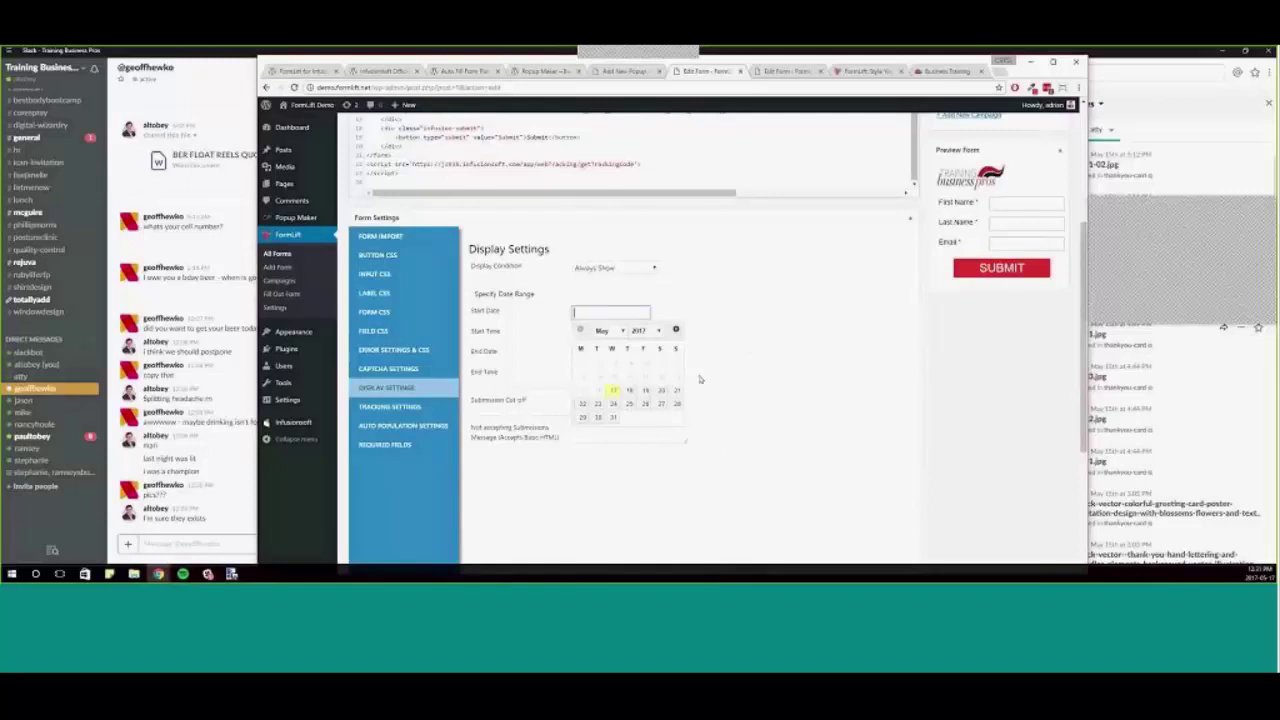
{"action": "left_click", "coordinate": [796, 414]}
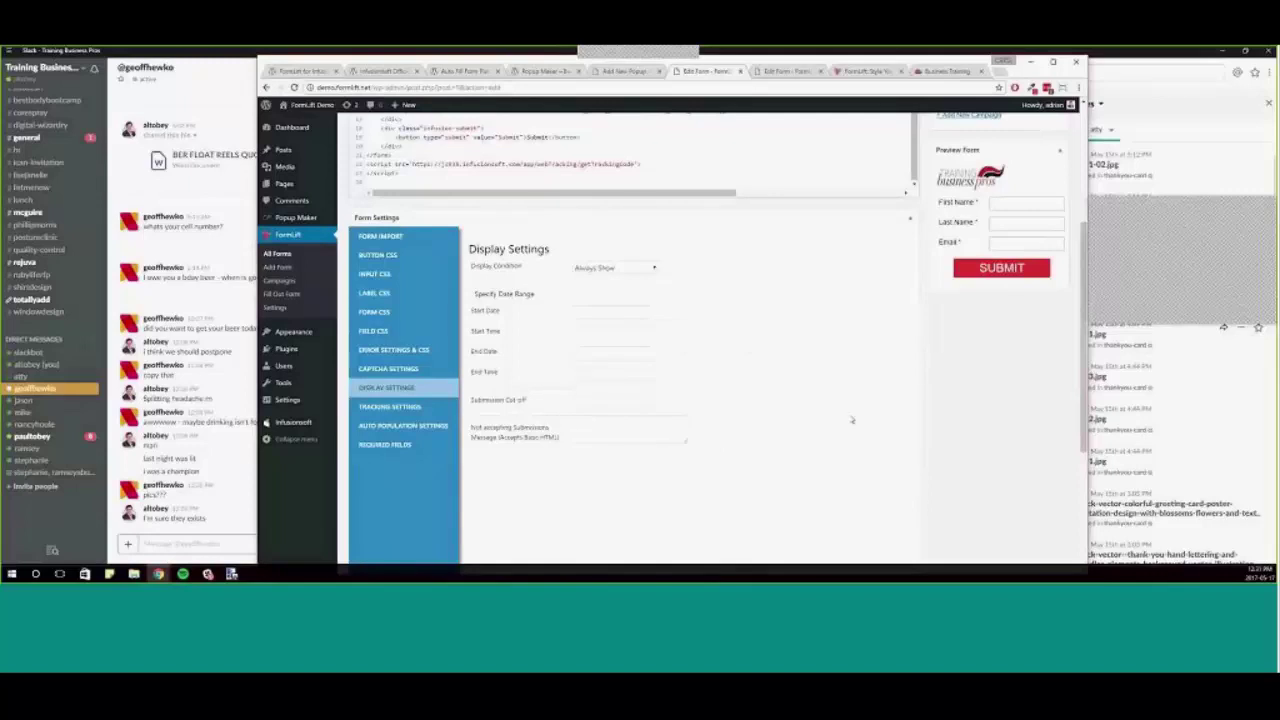
{"action": "left_click", "coordinate": [646, 432]}
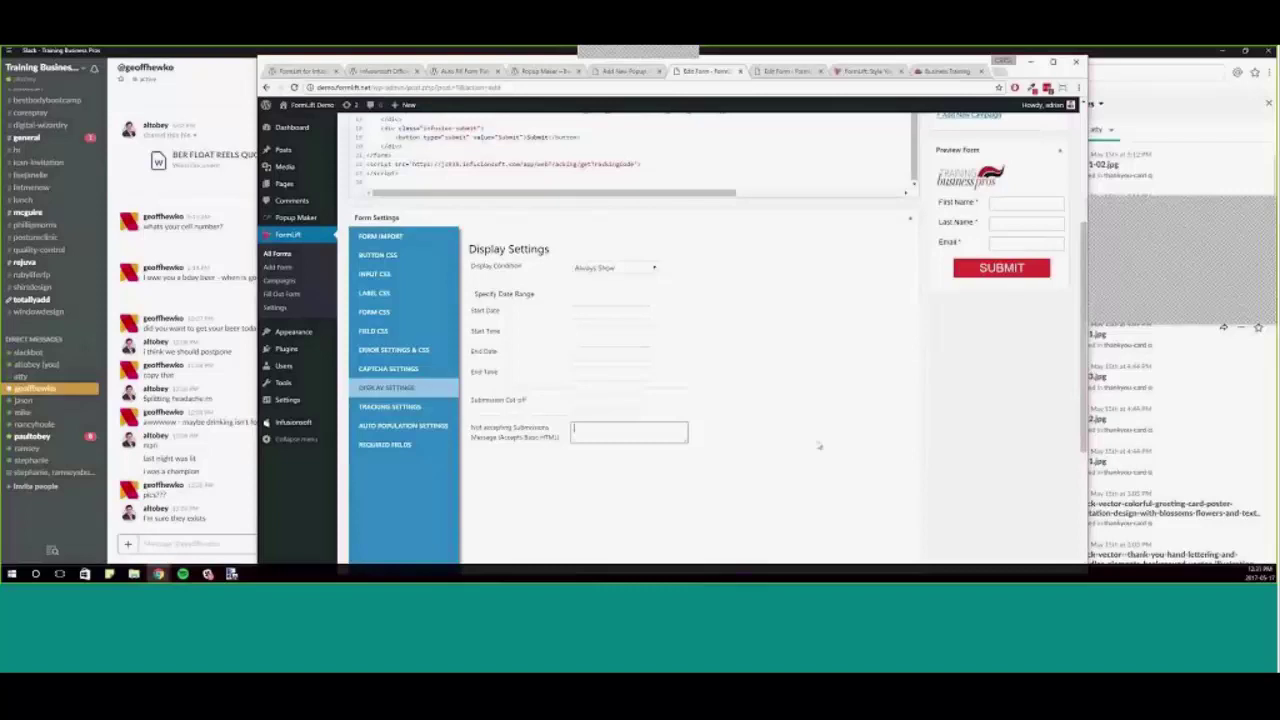
{"action": "scroll", "coordinate": [820, 443], "scroll_direction": "down", "scroll_amount": 3}
{"action": "left_click", "coordinate": [732, 474]}
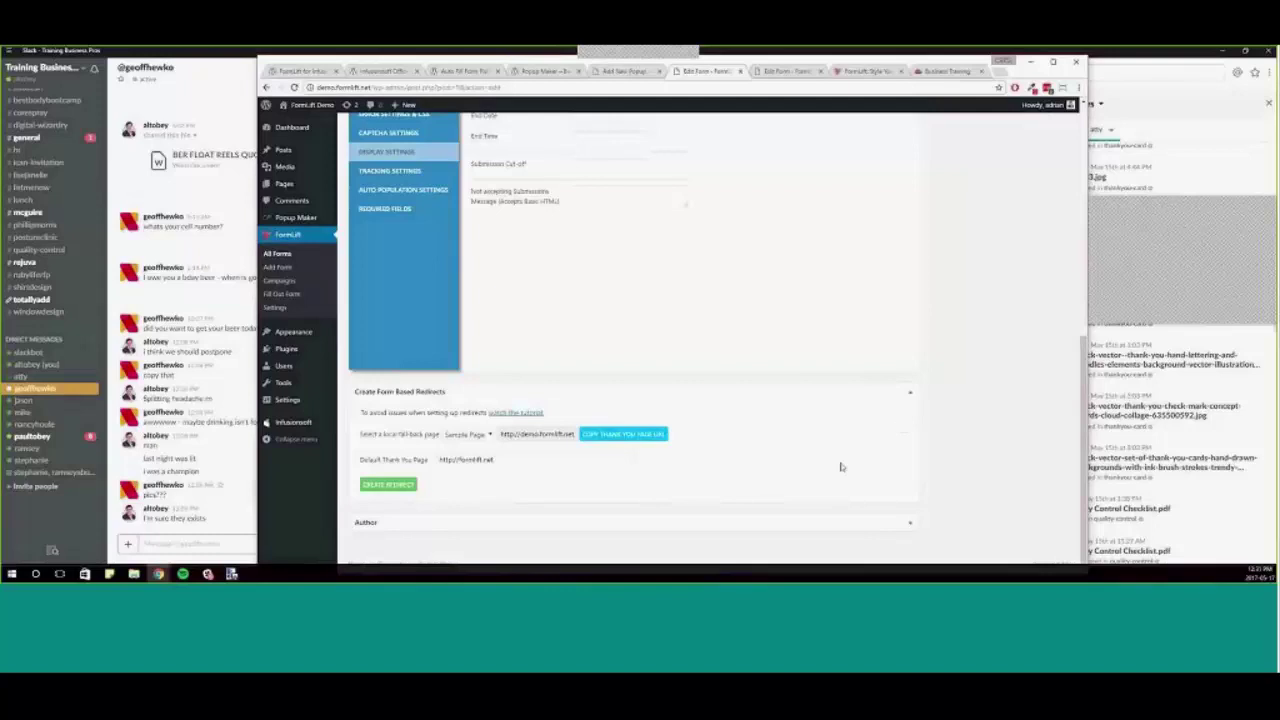
- Create the redirect rules and set the first rule to Email Contains gmail
{"action": "left_click", "coordinate": [415, 485]}
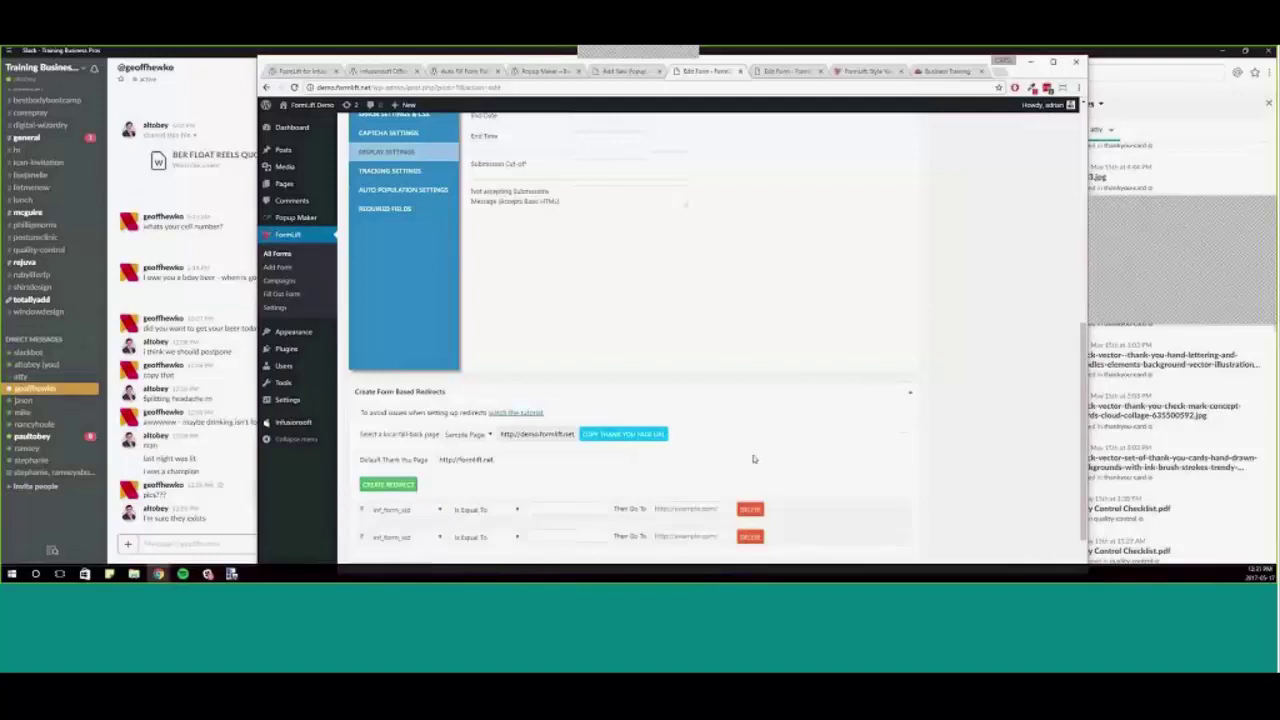
{"action": "scroll", "coordinate": [391, 441], "scroll_direction": "down", "scroll_amount": 1}
{"action": "scroll", "coordinate": [391, 441], "scroll_direction": "down", "scroll_amount": 1}
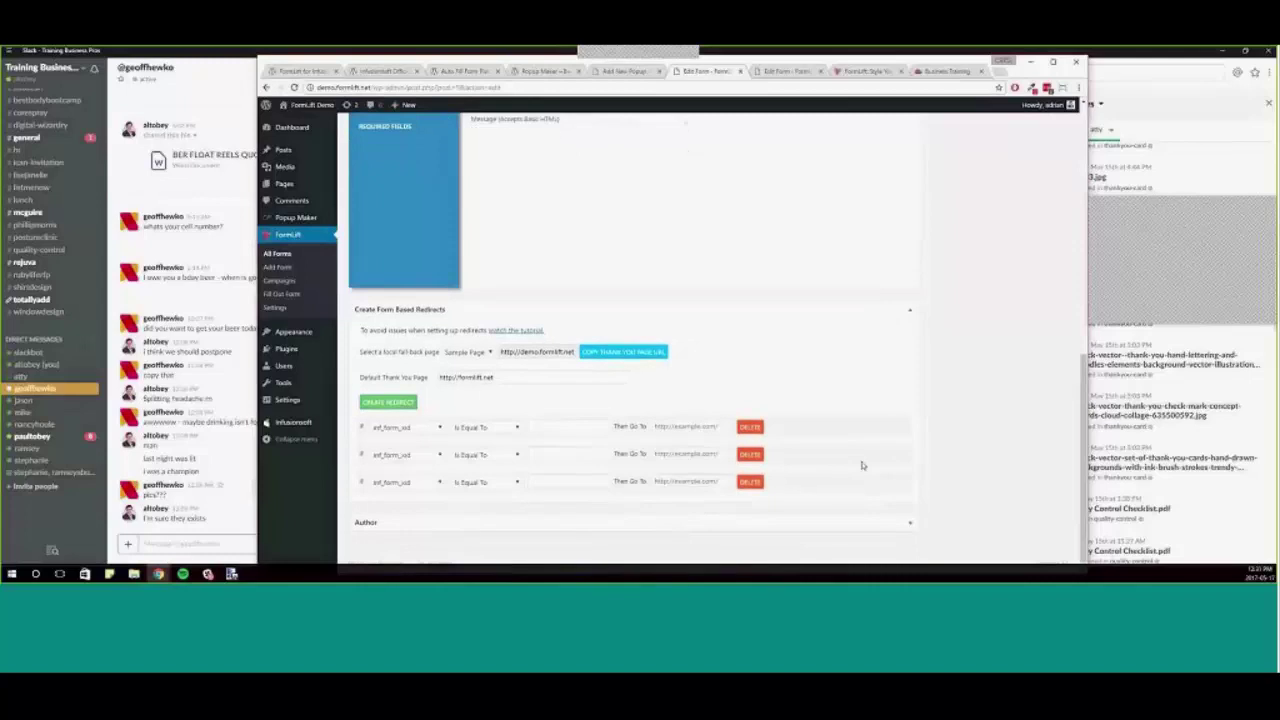
{"action": "left_click", "coordinate": [436, 430]}
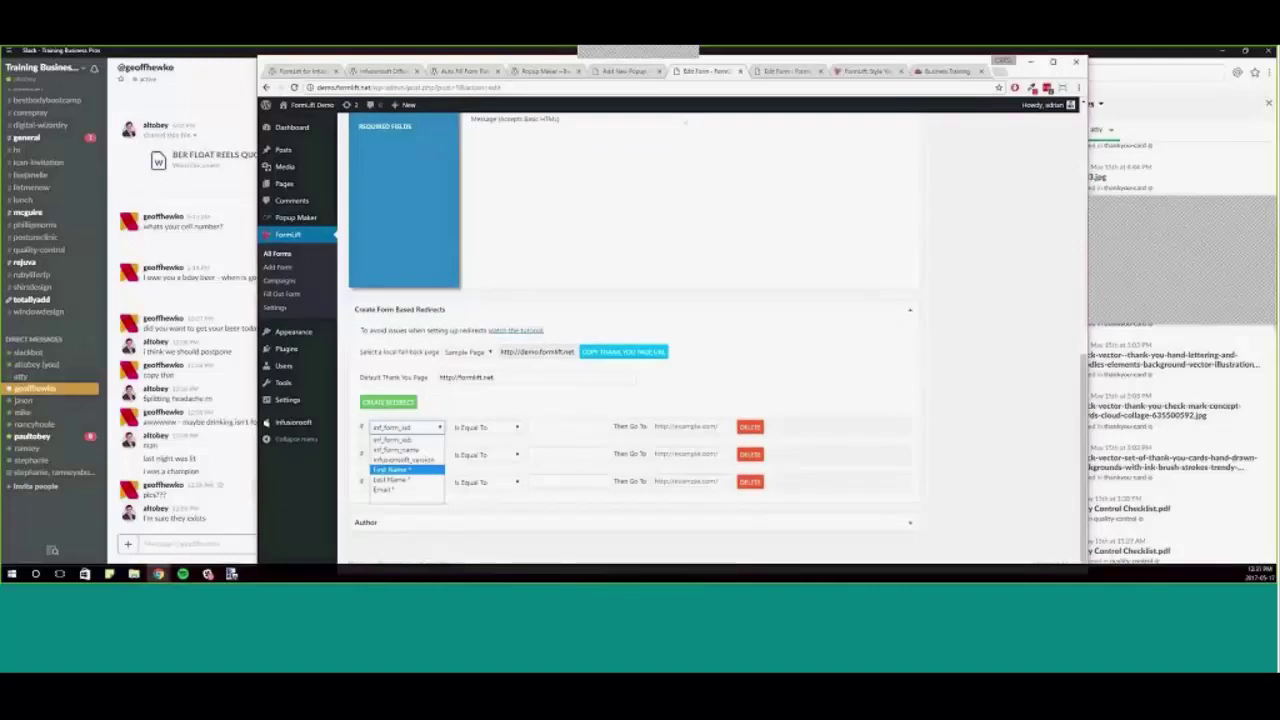
{"action": "left_click", "coordinate": [400, 469]}
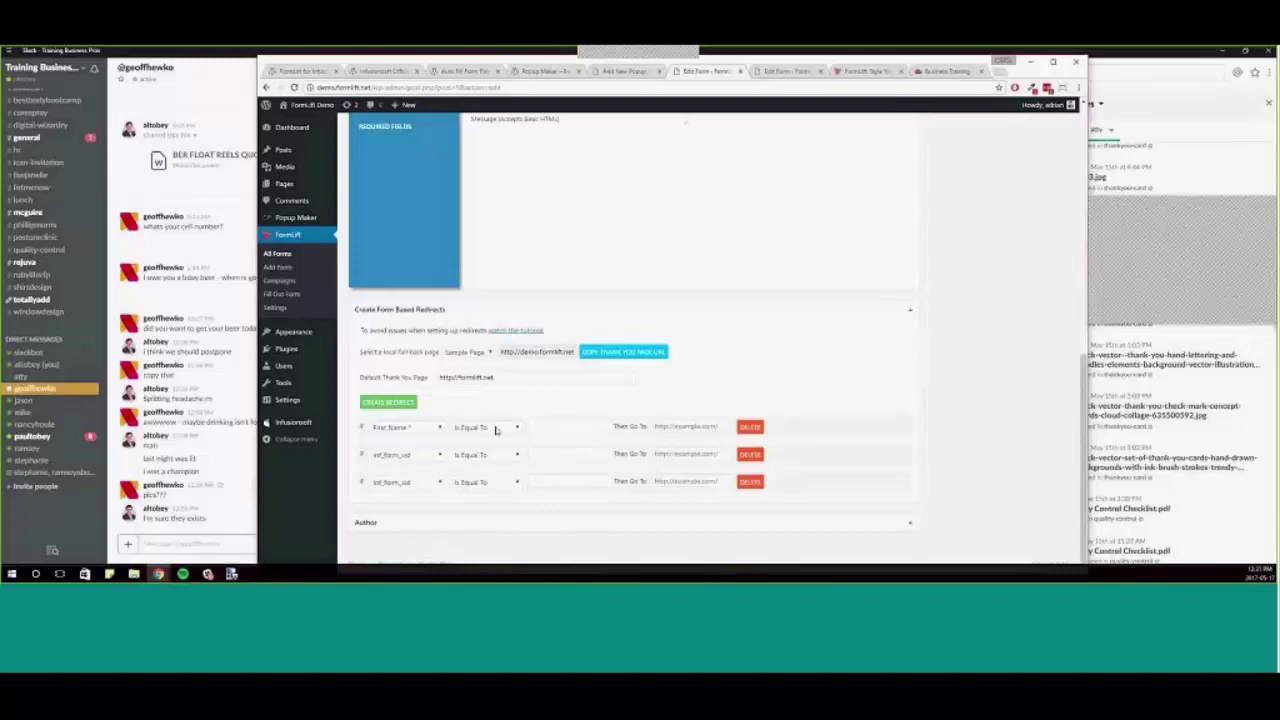
{"action": "left_click", "coordinate": [495, 430]}
{"action": "left_click", "coordinate": [500, 428]}
{"action": "left_click", "coordinate": [396, 430]}
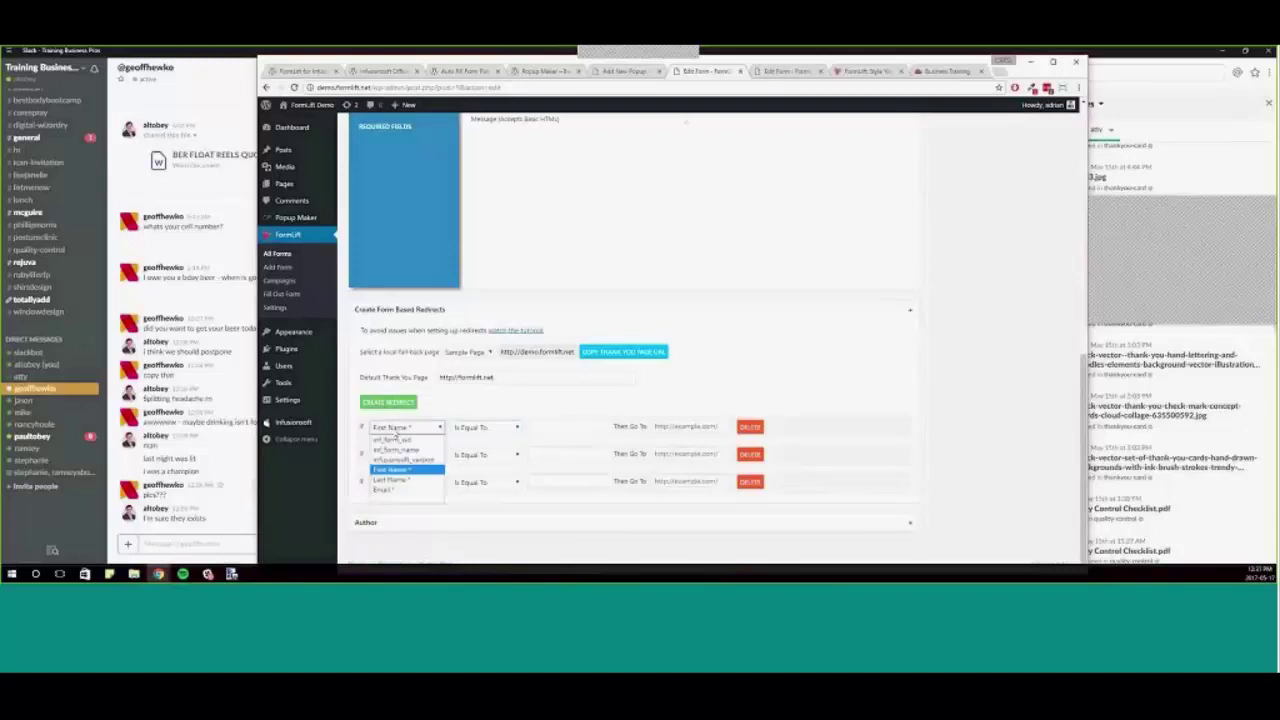
{"action": "left_click", "coordinate": [417, 489]}
{"action": "left_click", "coordinate": [489, 428]}
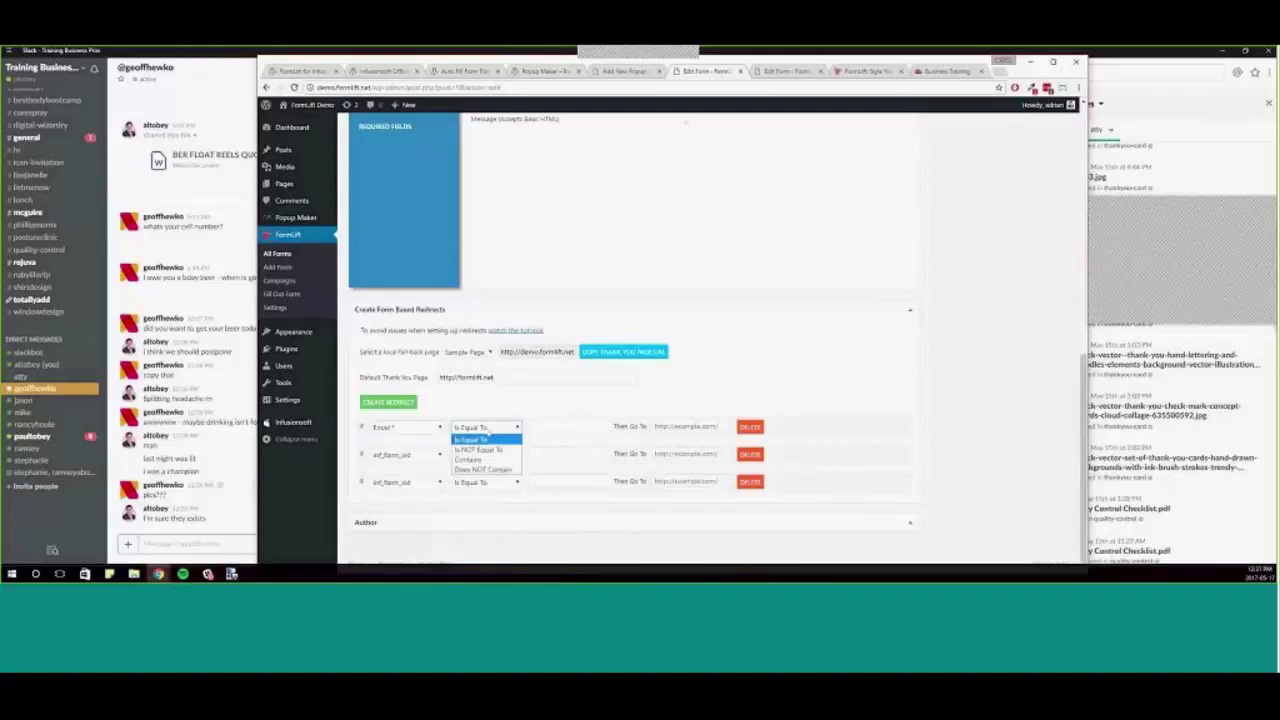
{"action": "left_click", "coordinate": [488, 428]}
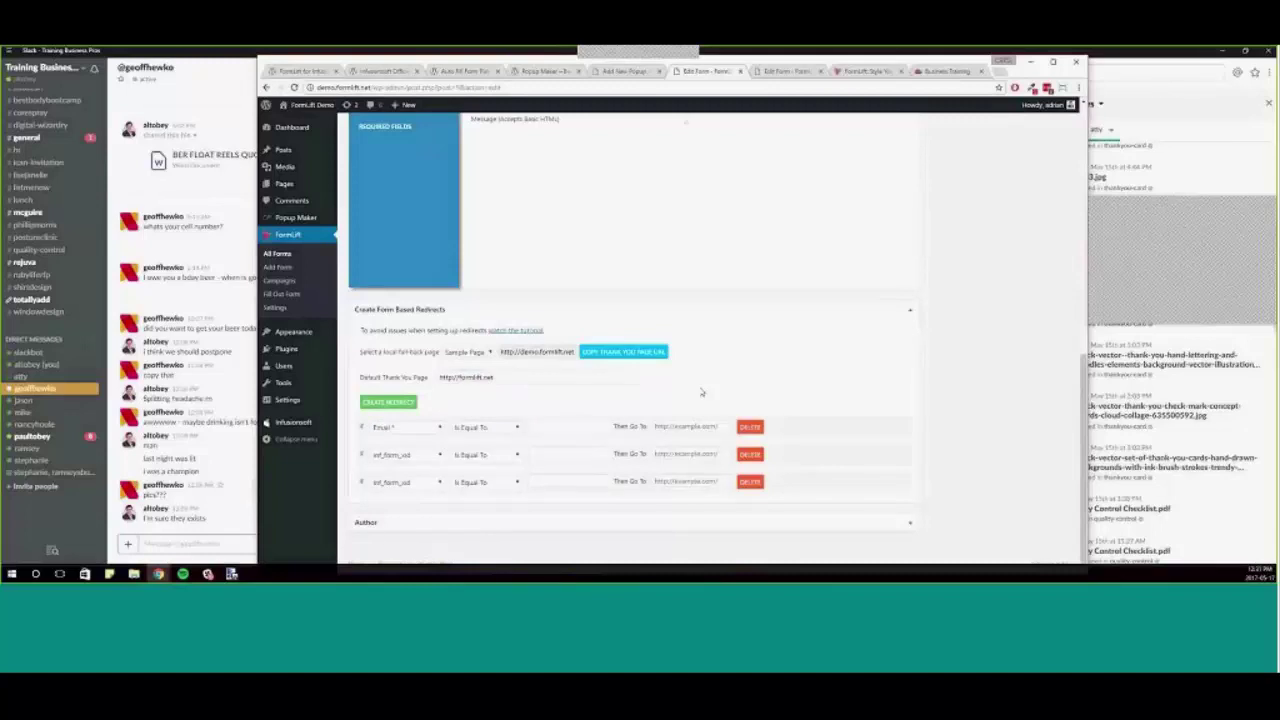
{"action": "left_click", "coordinate": [484, 428]}
{"action": "left_click", "coordinate": [478, 460]}
{"action": "type", "text": "gmail"}
{"action": "left_click", "coordinate": [700, 427]}
- Set the second redirect rule to Email Contains hotmail
{"action": "left_click", "coordinate": [405, 455]}
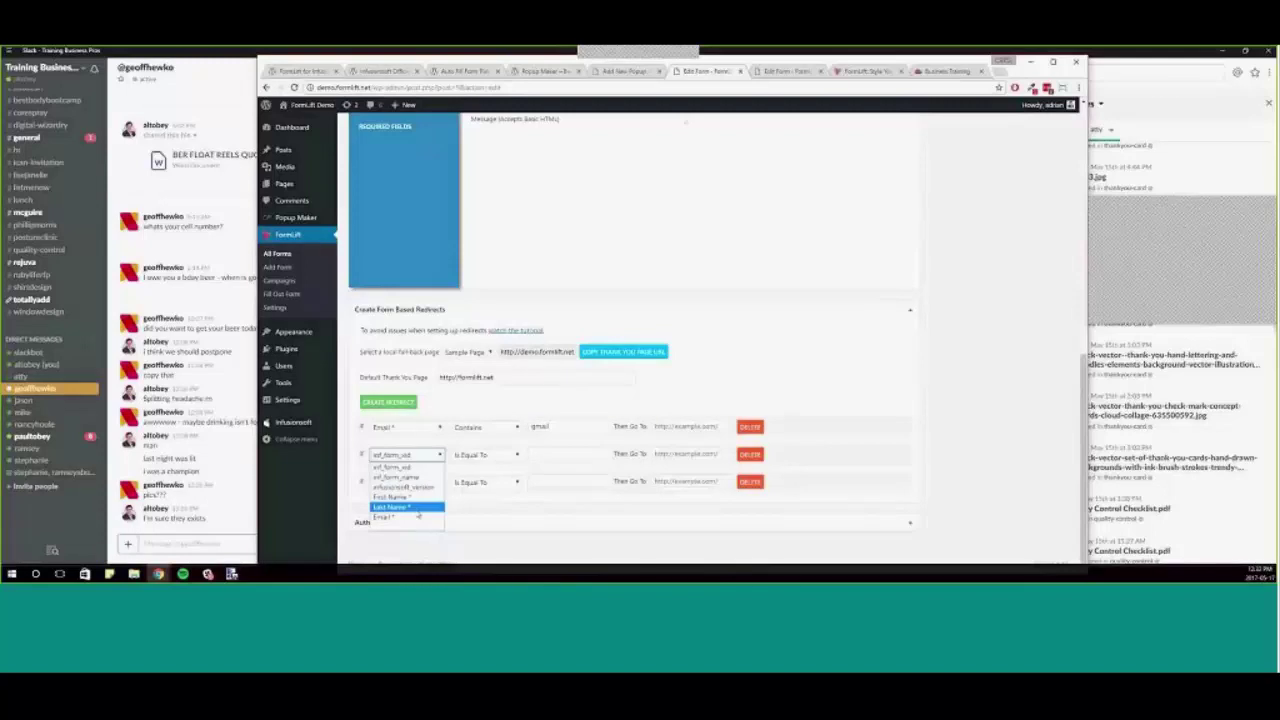
{"action": "left_click", "coordinate": [418, 516]}
{"action": "left_click", "coordinate": [487, 455]}
{"action": "left_click", "coordinate": [485, 474]}
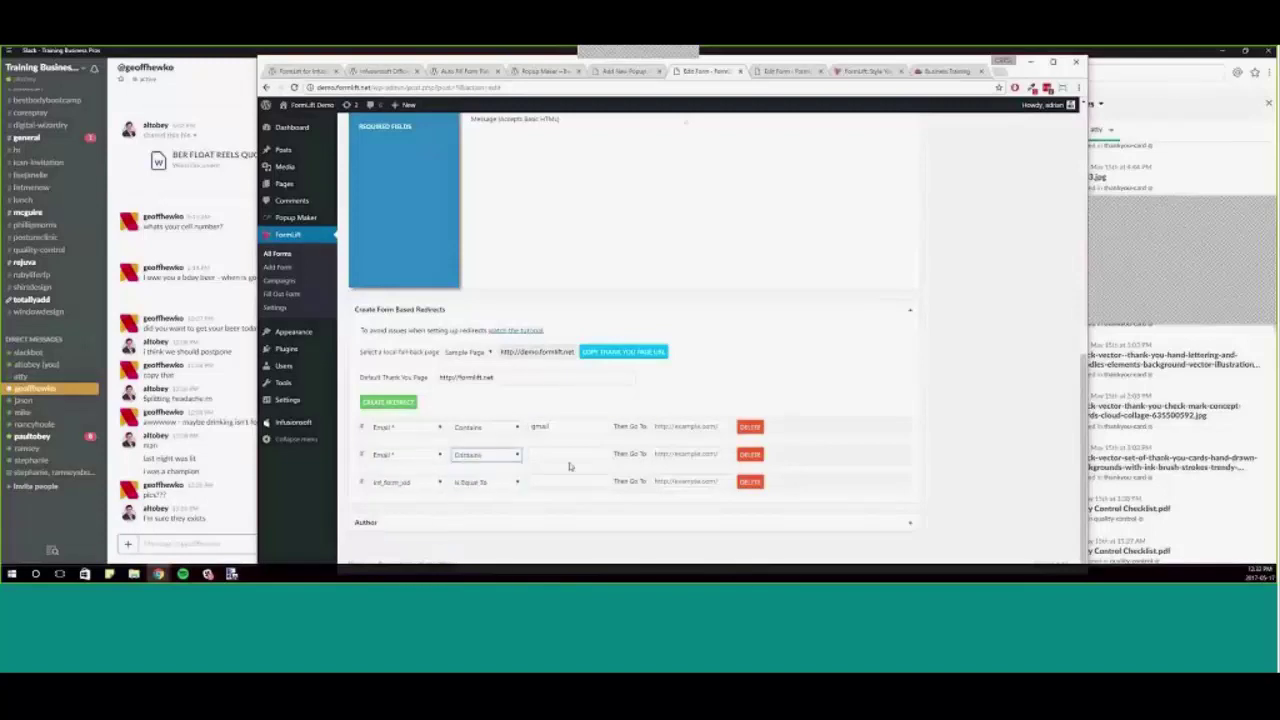
{"action": "left_click", "coordinate": [570, 456]}
{"action": "type", "text": "hotmail"}
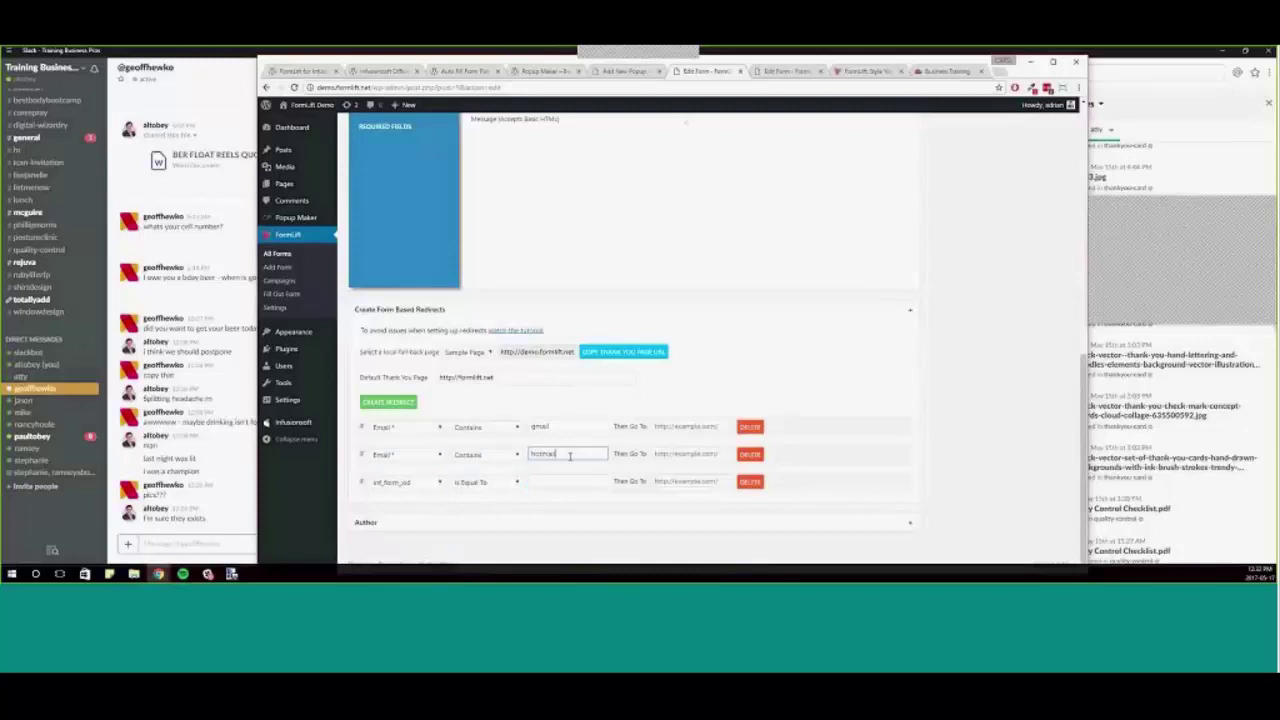
{"action": "left_click", "coordinate": [737, 385]}
- Select the fallback thank-you page URL for copying
{"action": "left_click", "coordinate": [602, 354]}
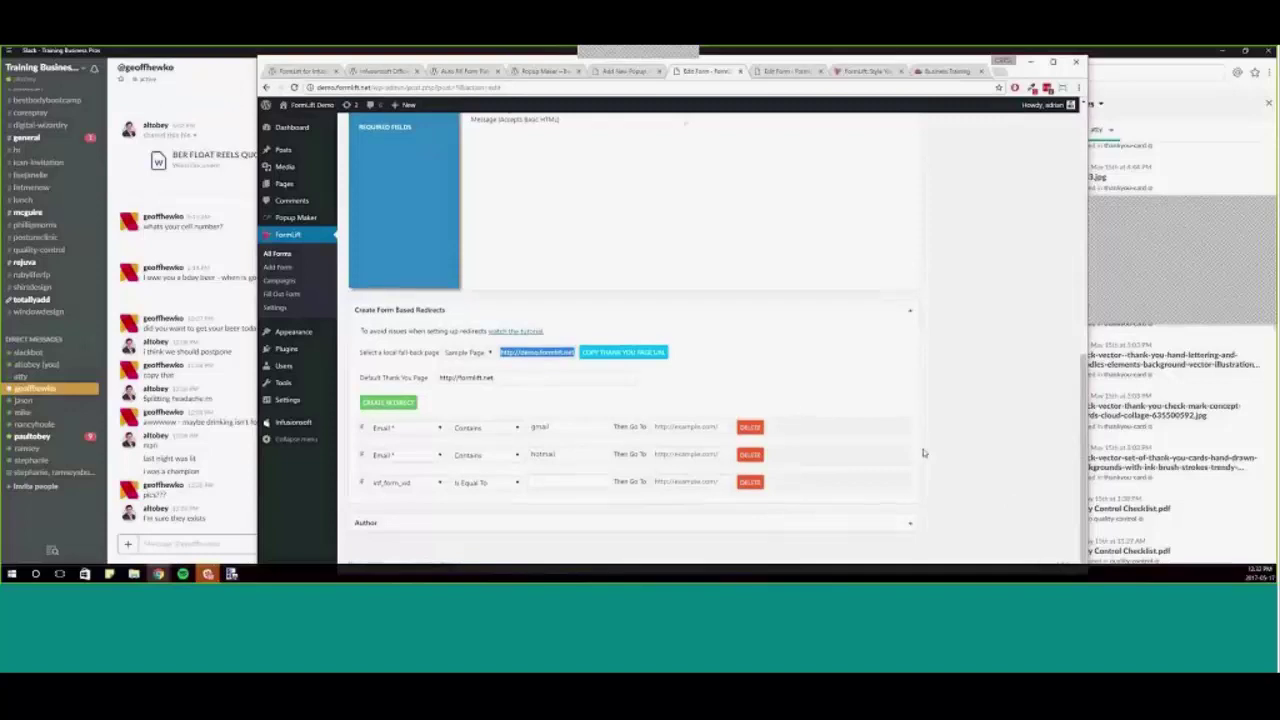
{"action": "scroll", "coordinate": [932, 459], "scroll_direction": "up", "scroll_amount": 3}
{"action": "scroll", "coordinate": [932, 459], "scroll_direction": "up", "scroll_amount": 2}
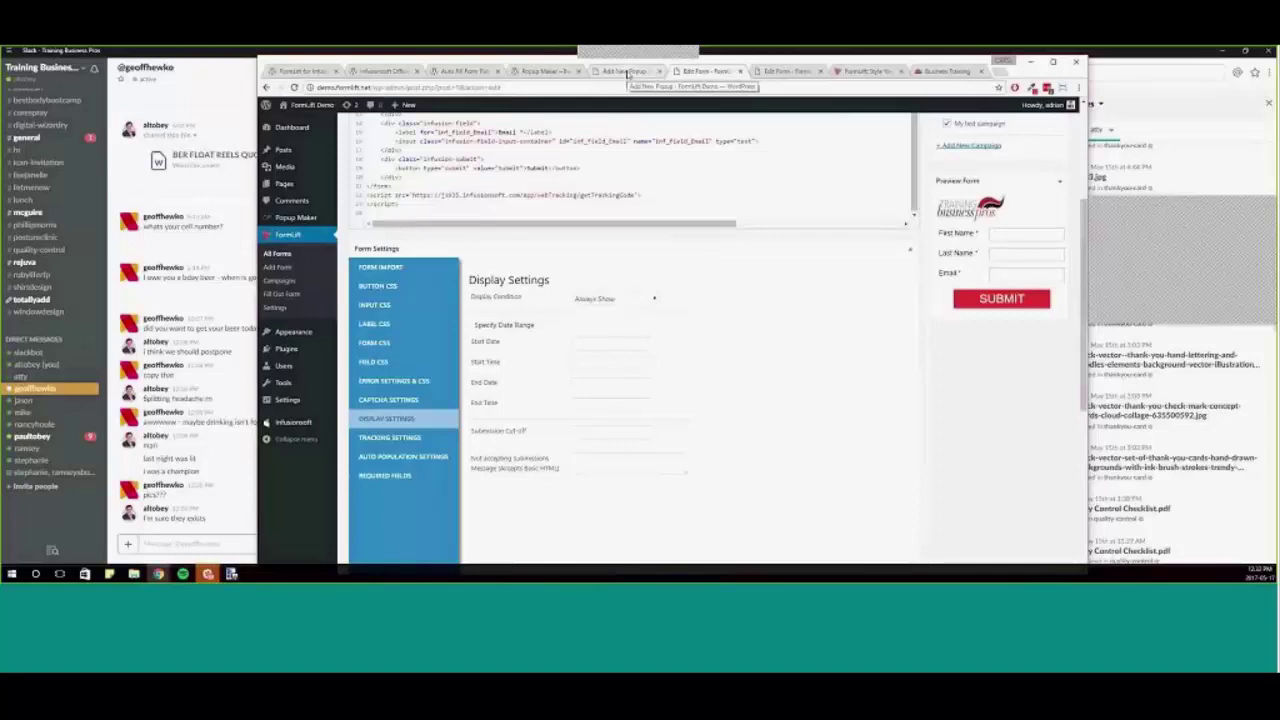
{"action": "left_click", "coordinate": [627, 71]}
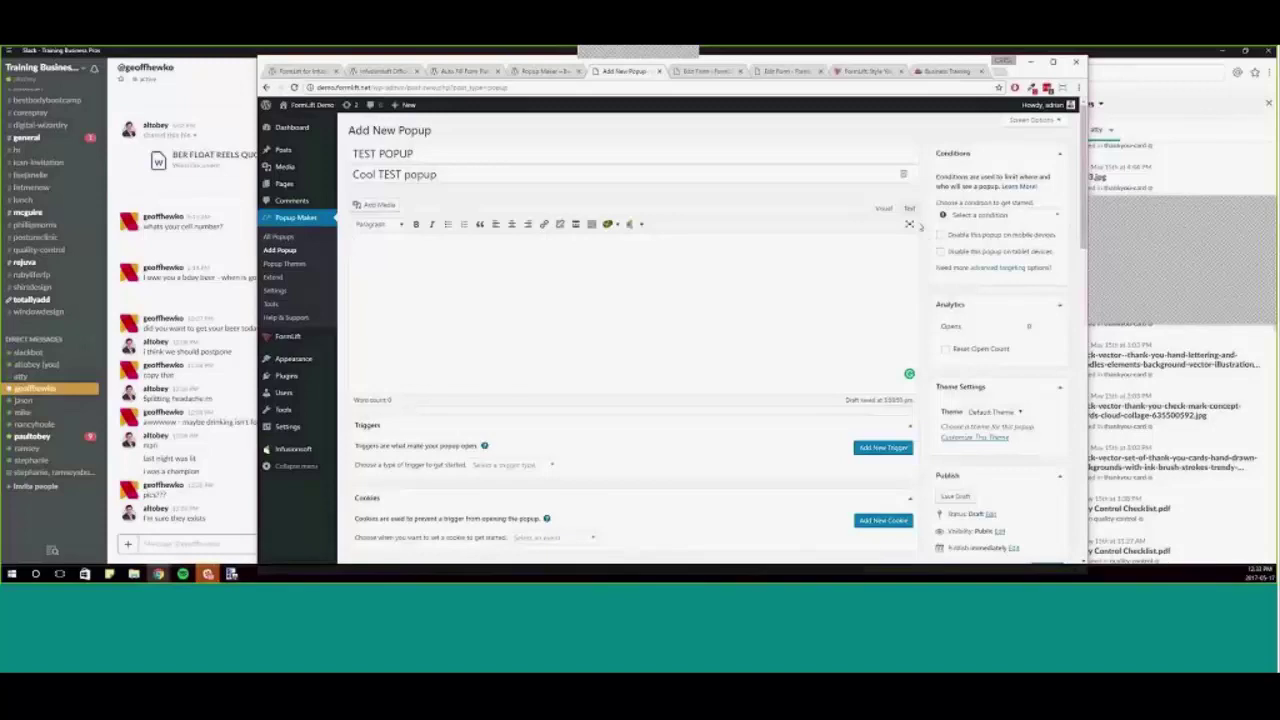
{"action": "scroll", "coordinate": [724, 505], "scroll_direction": "down", "scroll_amount": 1}
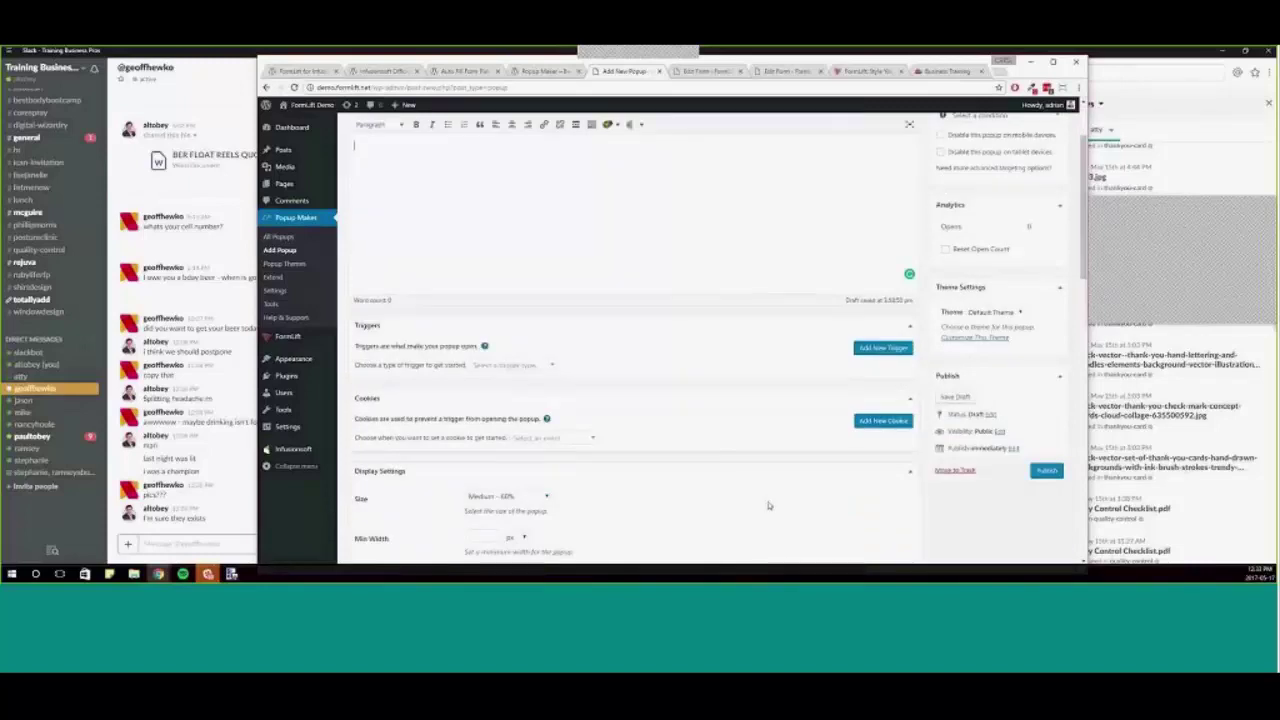
{"action": "left_click", "coordinate": [498, 366]}
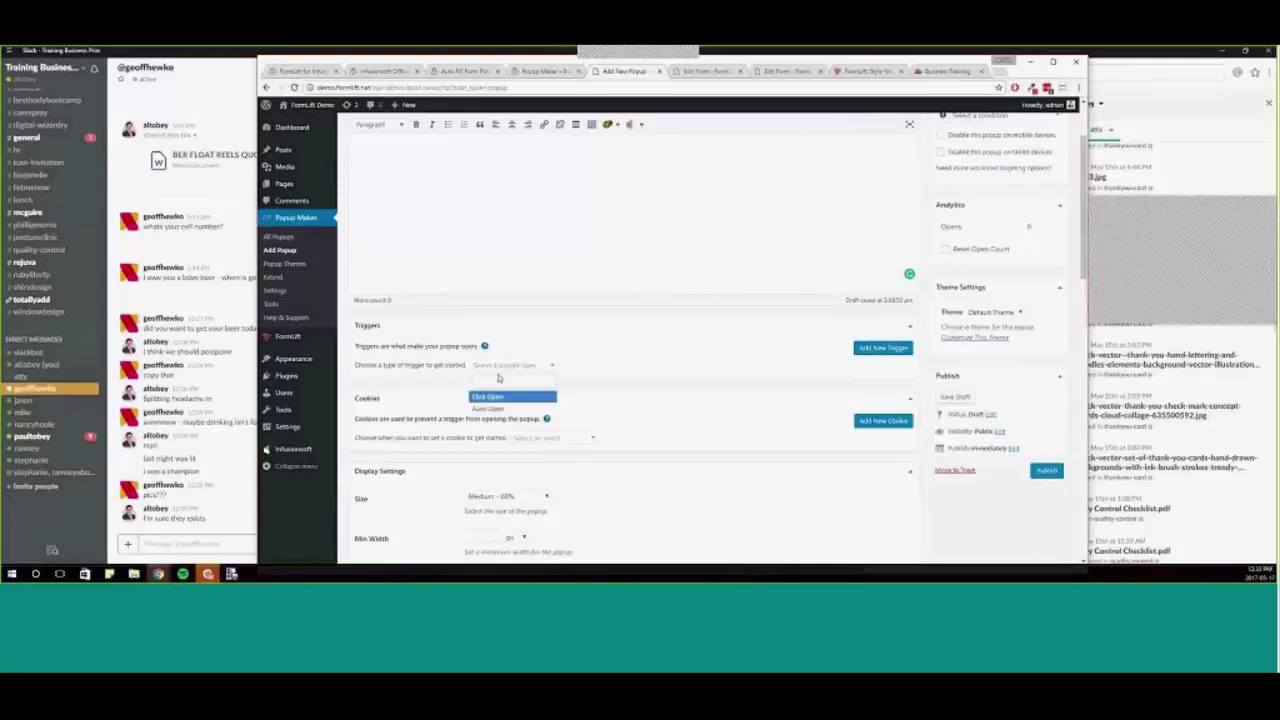
{"action": "left_click", "coordinate": [490, 408]}
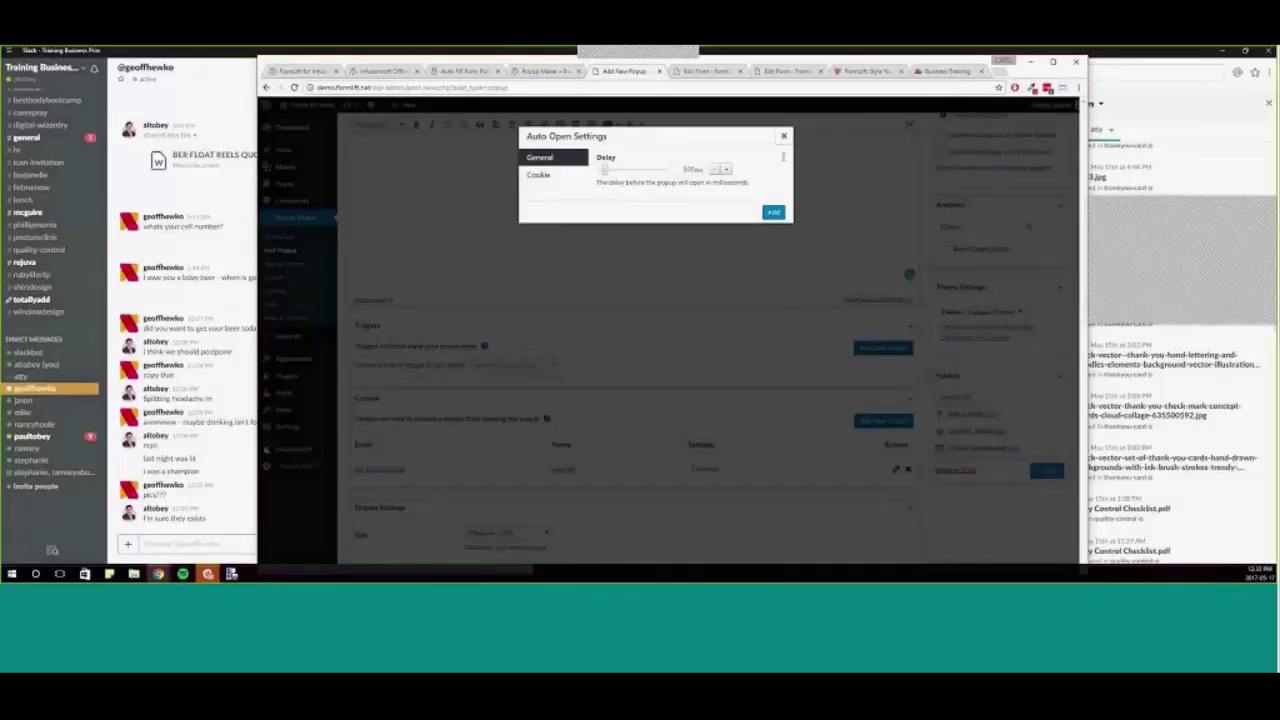
{"action": "left_click", "coordinate": [783, 136]}
{"action": "left_click", "coordinate": [500, 366]}
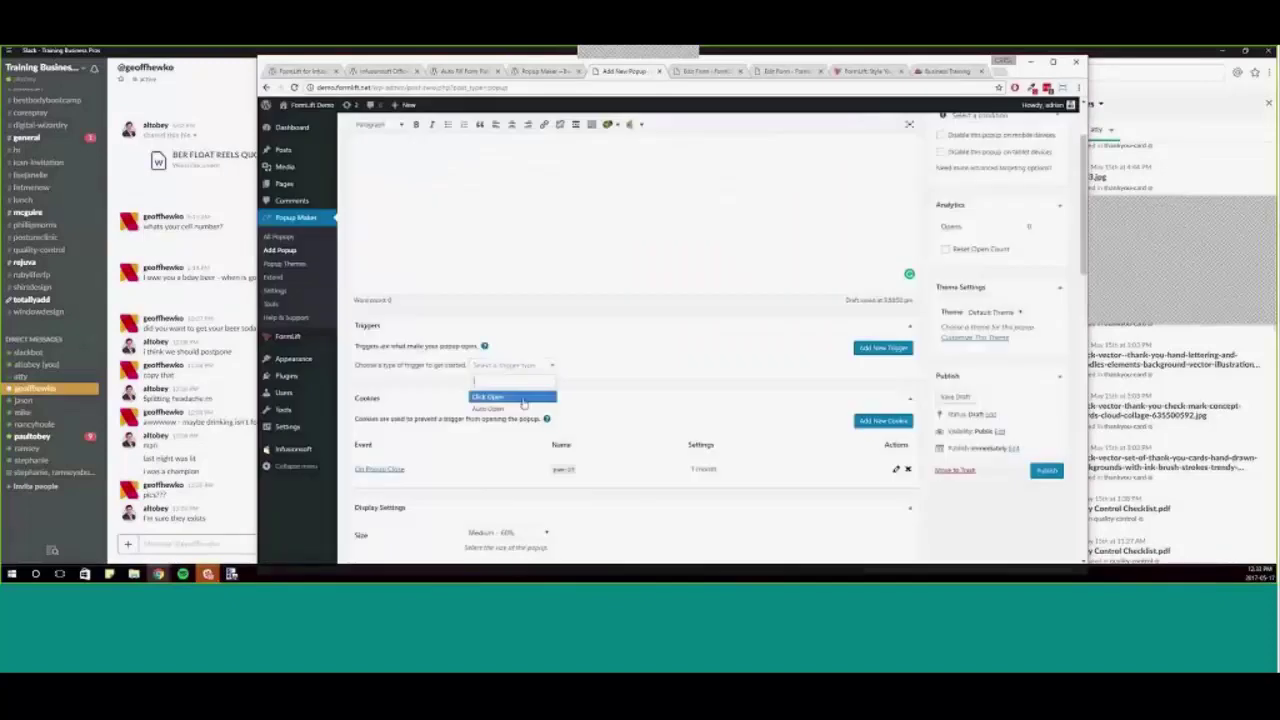
{"action": "left_click", "coordinate": [736, 414]}
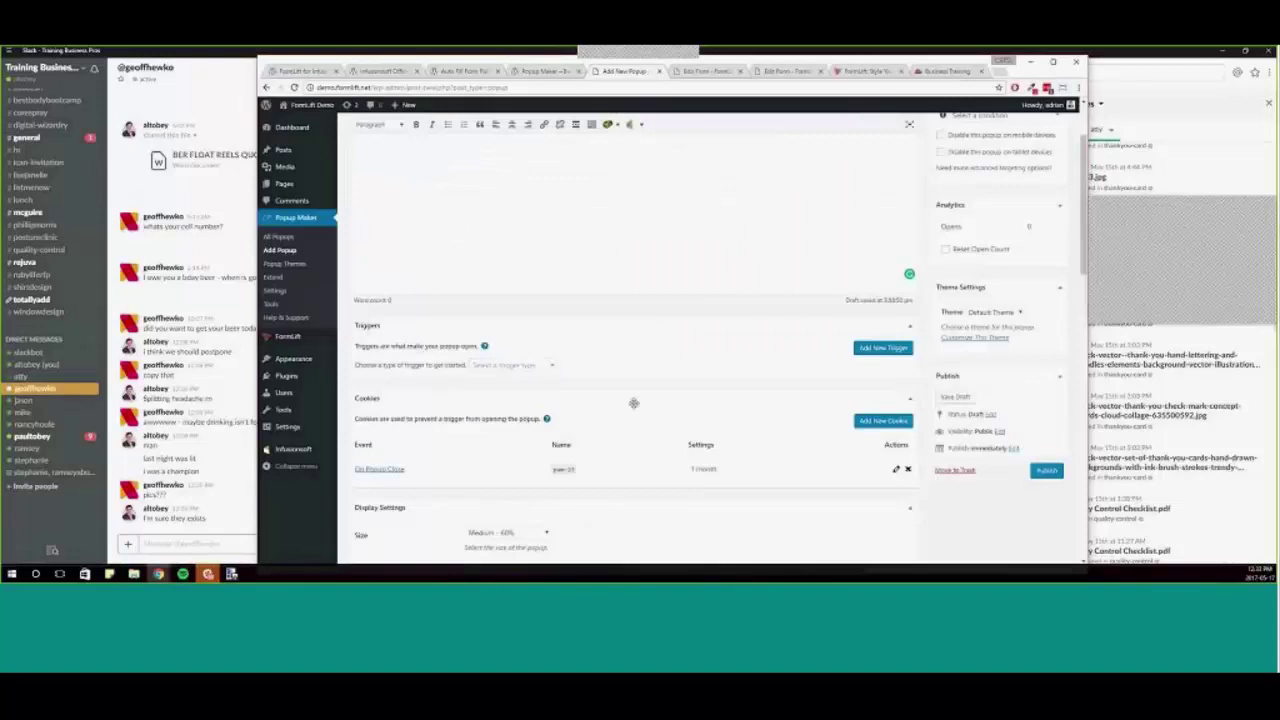
{"action": "scroll", "coordinate": [660, 410], "scroll_direction": "down", "scroll_amount": 1}
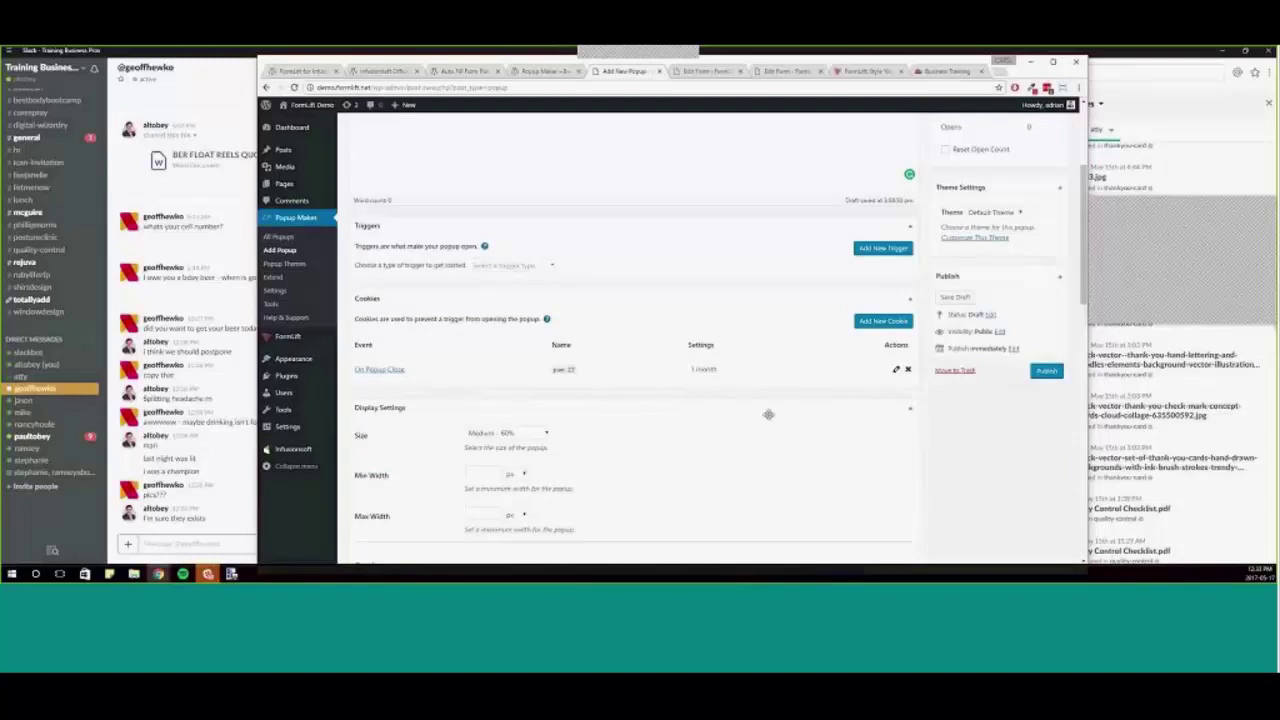
{"action": "scroll", "coordinate": [700, 400], "scroll_direction": "down", "scroll_amount": 3}
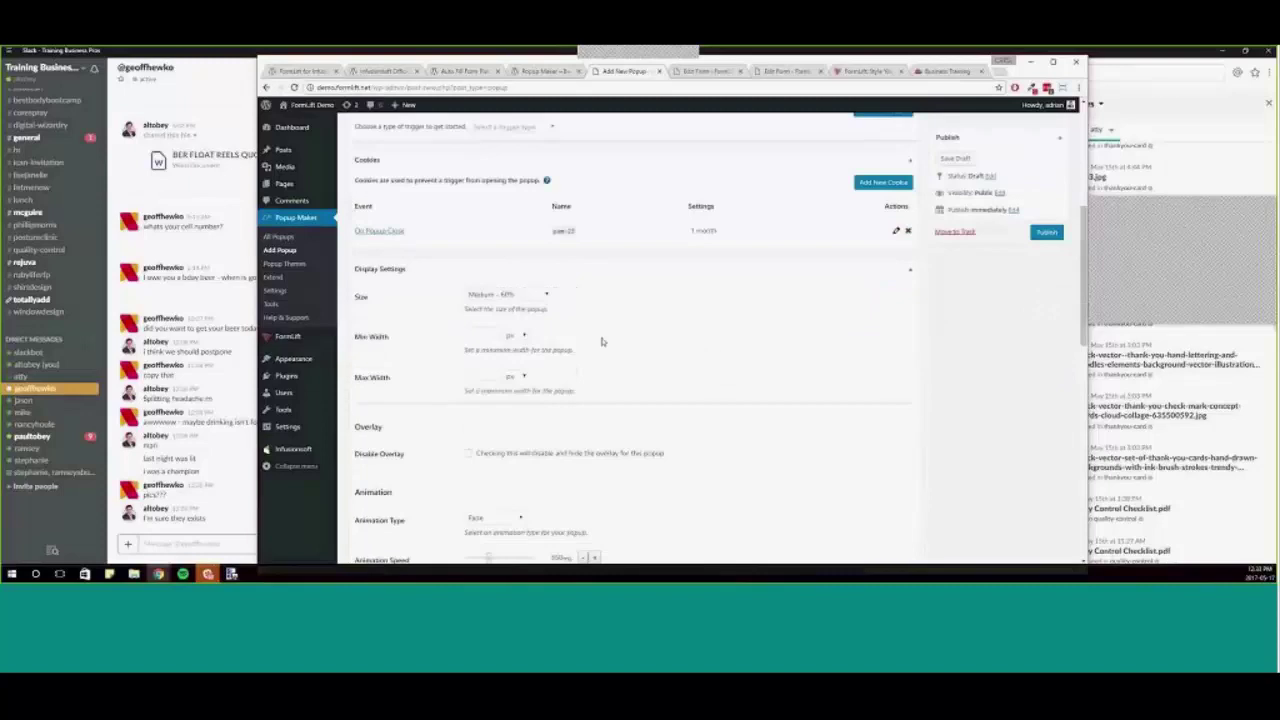
{"action": "left_click", "coordinate": [534, 186]}
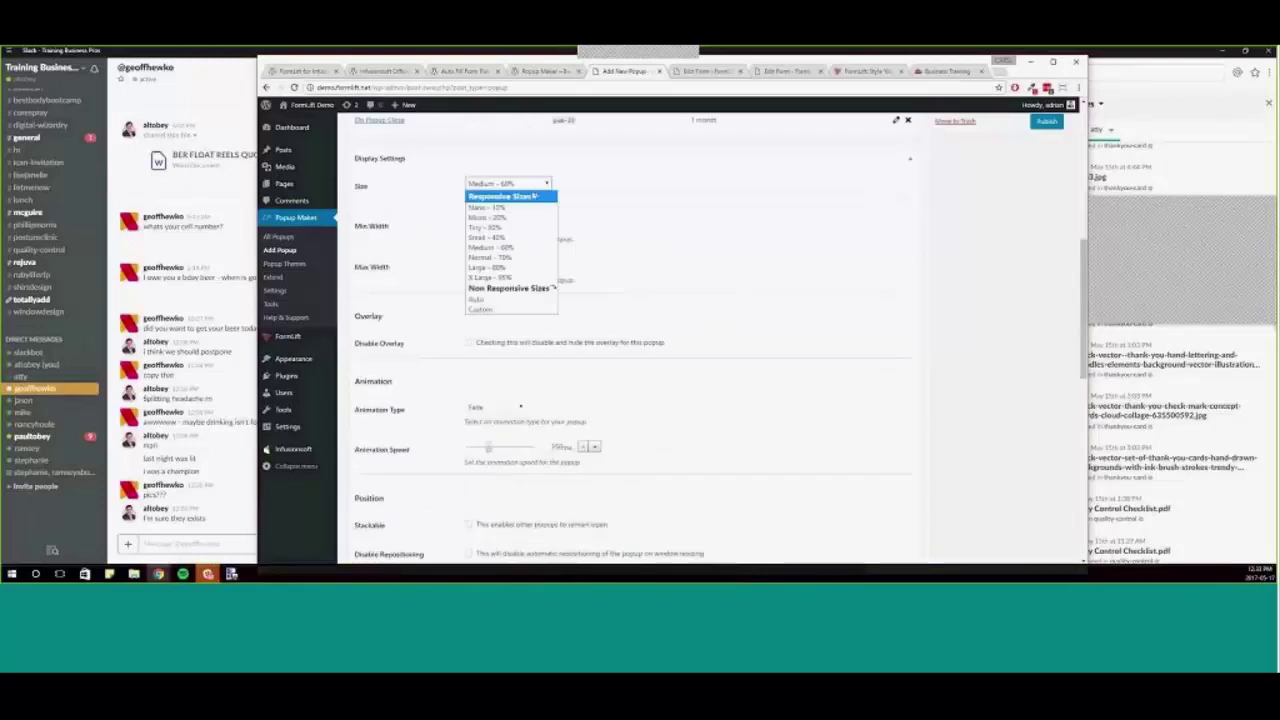
{"action": "left_click", "coordinate": [490, 264]}
{"action": "left_click", "coordinate": [482, 263]}
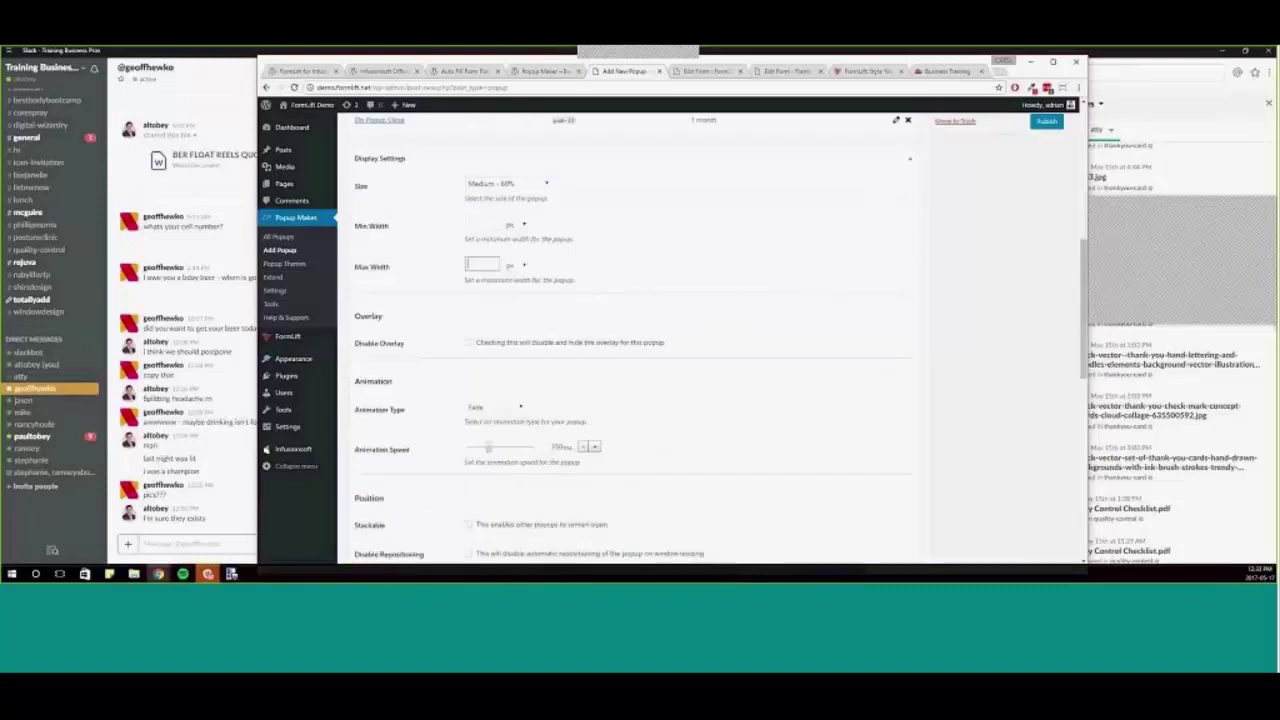
{"action": "scroll", "coordinate": [670, 314], "scroll_direction": "down", "scroll_amount": 1}
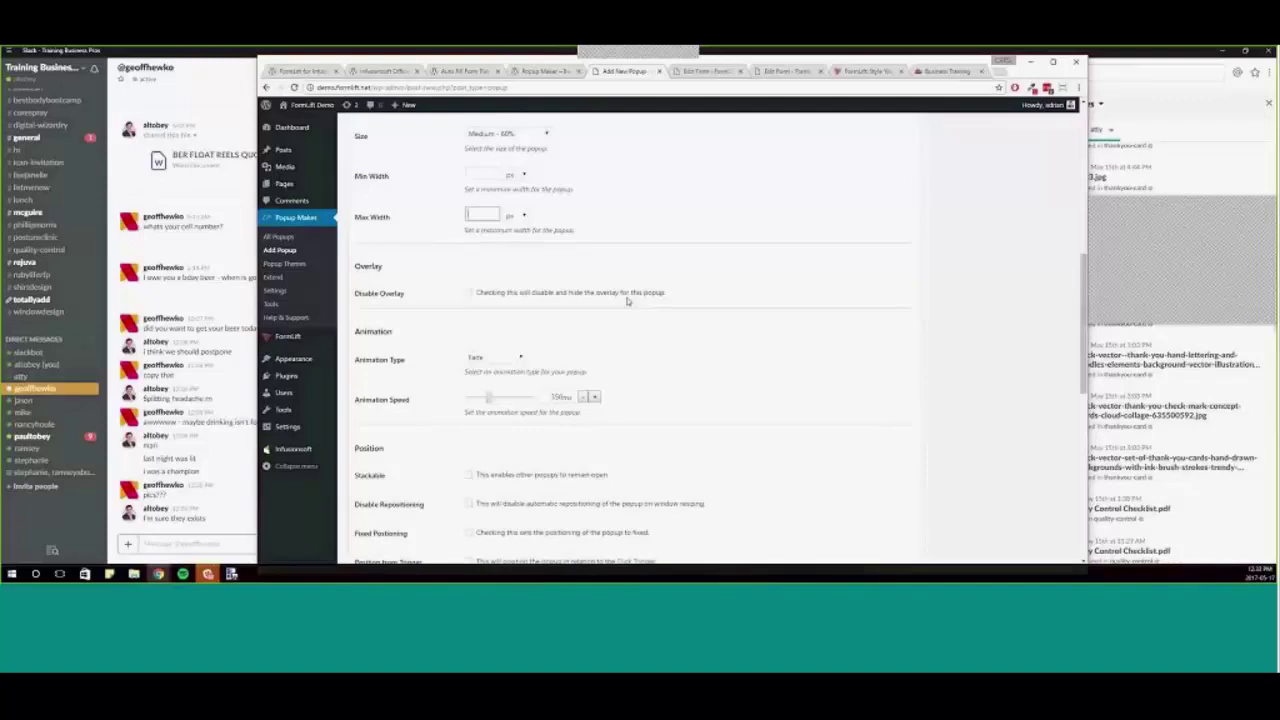
{"action": "scroll", "coordinate": [688, 316], "scroll_direction": "down", "scroll_amount": 1}
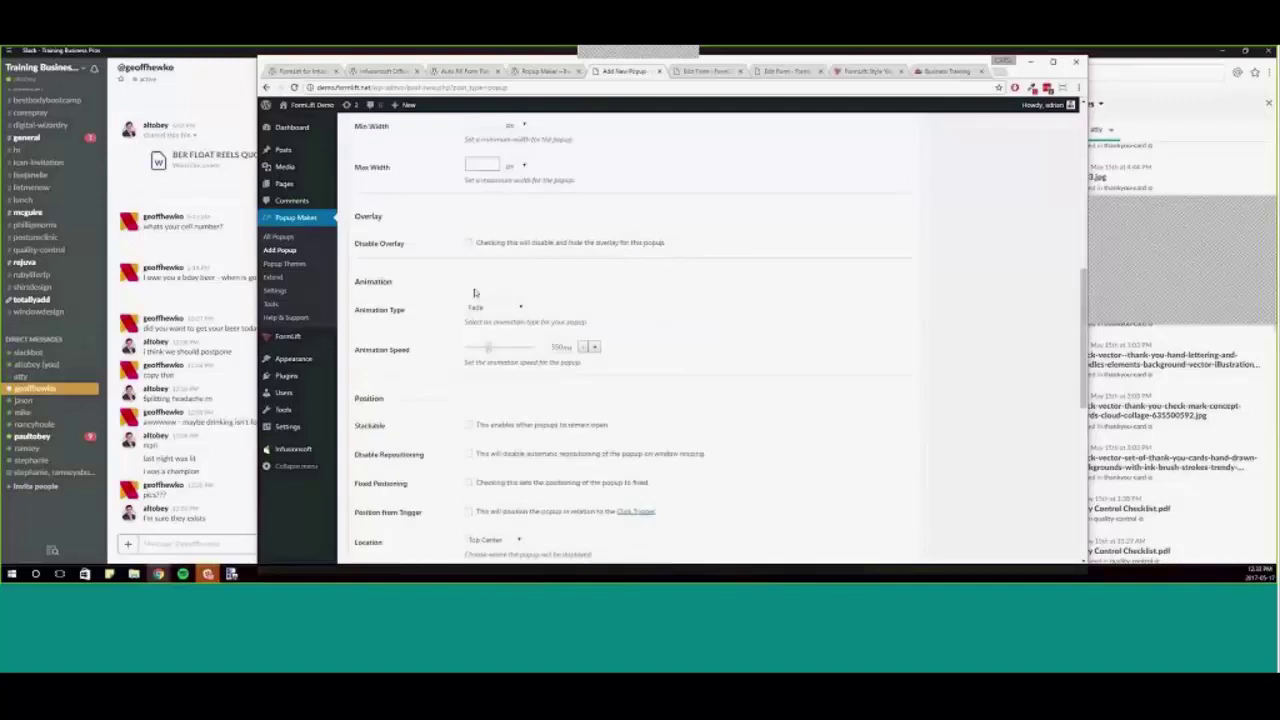
{"action": "left_click", "coordinate": [488, 310]}
{"action": "left_click", "coordinate": [650, 323]}
{"action": "scroll", "coordinate": [840, 355], "scroll_direction": "down", "scroll_amount": 3}
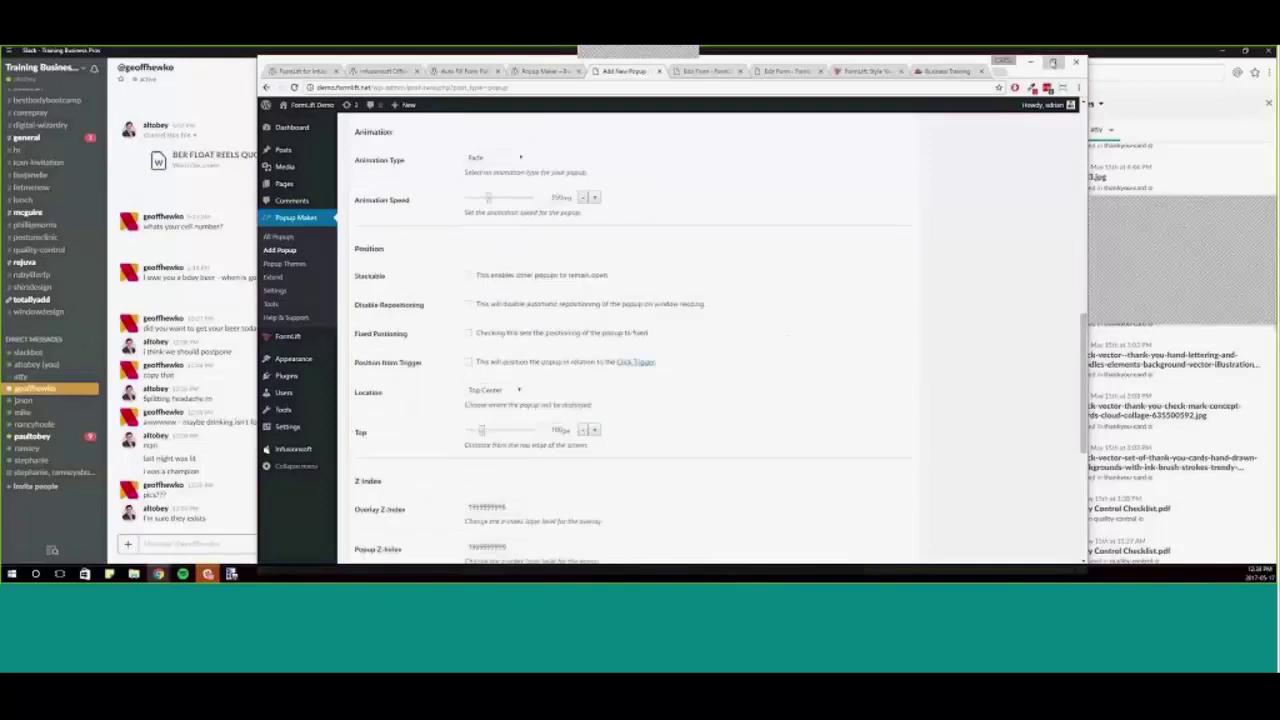
{"action": "left_click", "coordinate": [1052, 62]}
{"action": "scroll", "coordinate": [760, 400], "scroll_direction": "down", "scroll_amount": 3}
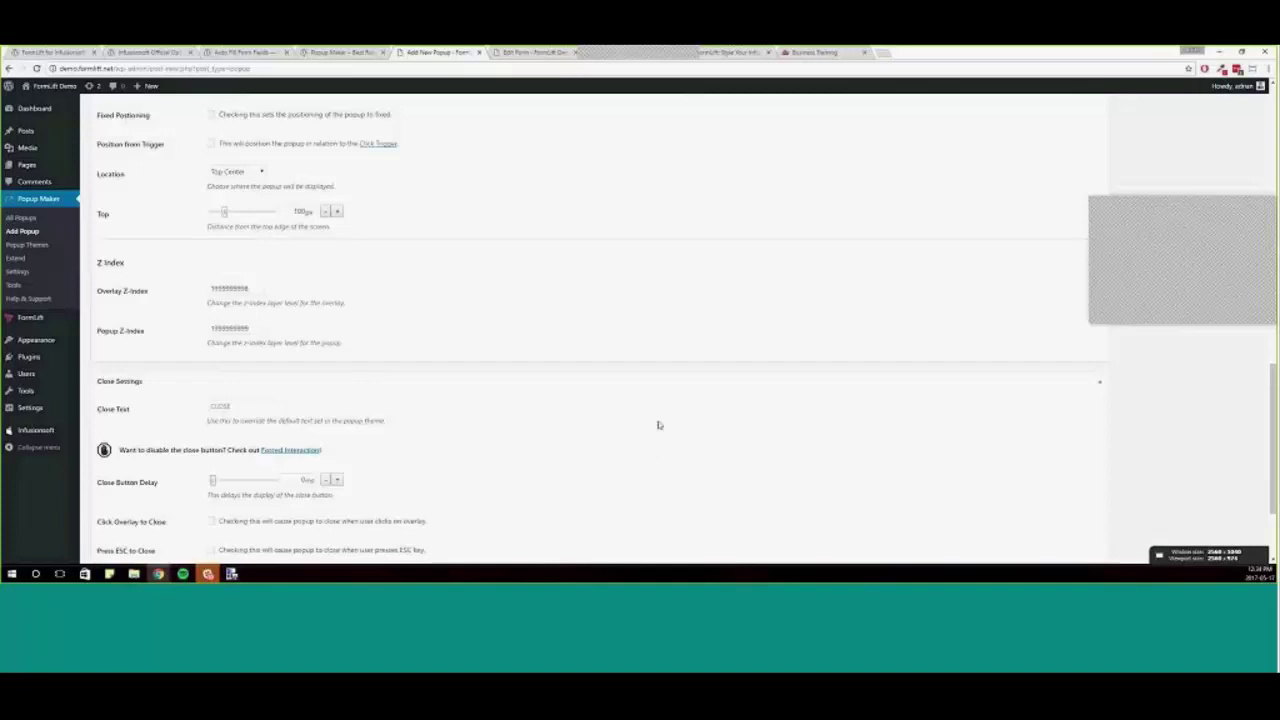
{"action": "scroll", "coordinate": [658, 425], "scroll_direction": "down", "scroll_amount": 3}
{"action": "scroll", "coordinate": [583, 406], "scroll_direction": "up", "scroll_amount": 10}
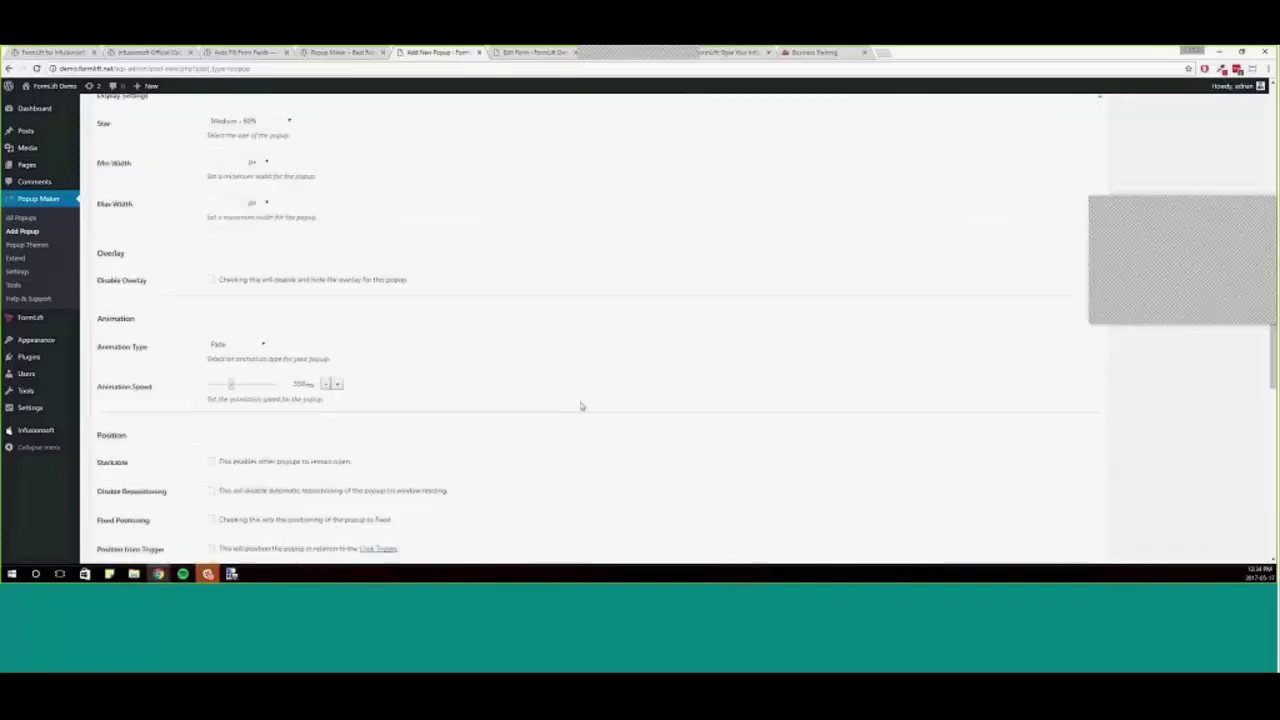
- Go to Popup Themes, discarding the unsaved popup, and open the Enterprise Blue theme
{"action": "left_click", "coordinate": [60, 247]}
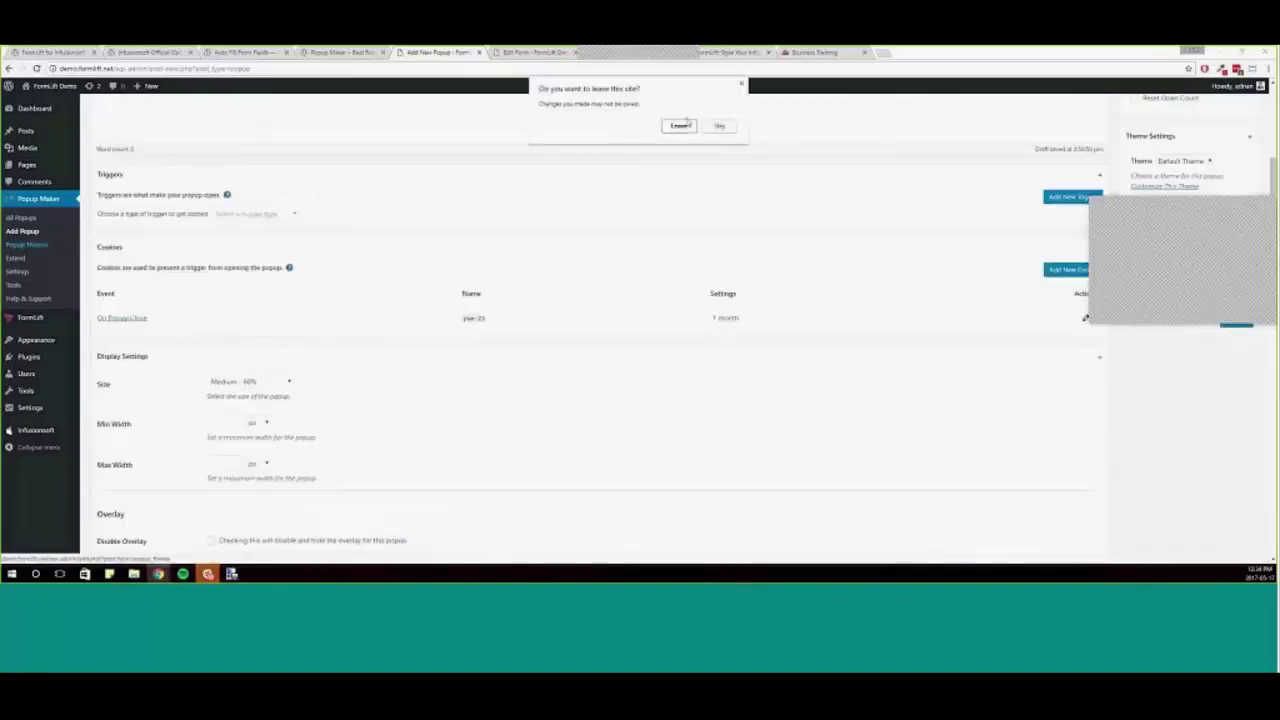
{"action": "left_click", "coordinate": [681, 125]}
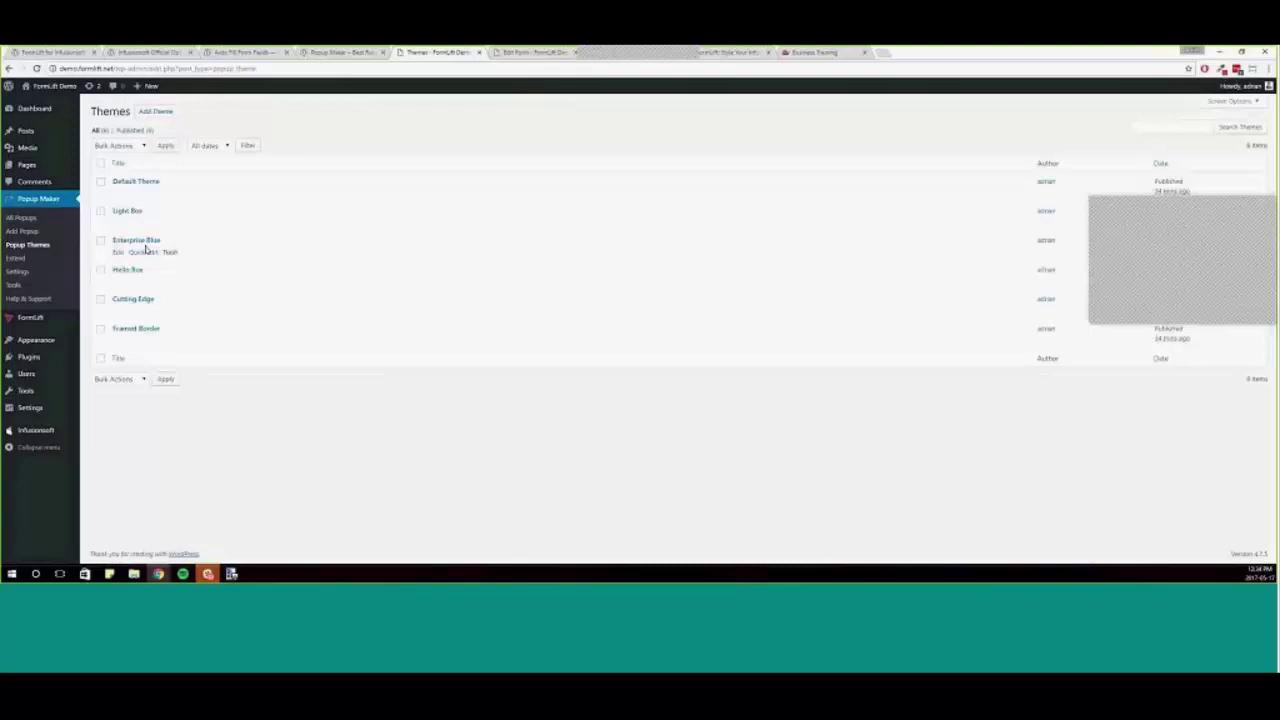
{"action": "left_click", "coordinate": [140, 240]}
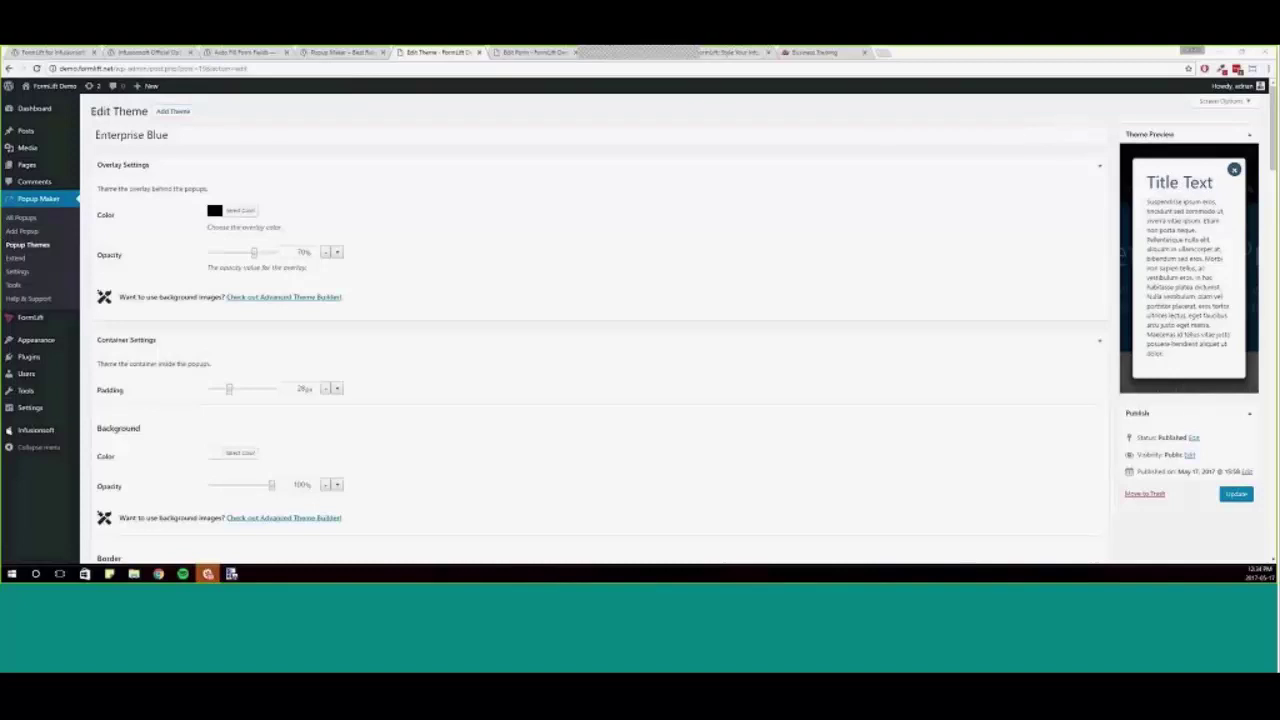
- Review Enterprise Blue's settings: black overlay at 70% opacity and 28px container padding
{"action": "scroll", "coordinate": [104, 186], "scroll_direction": "down", "scroll_amount": 10}
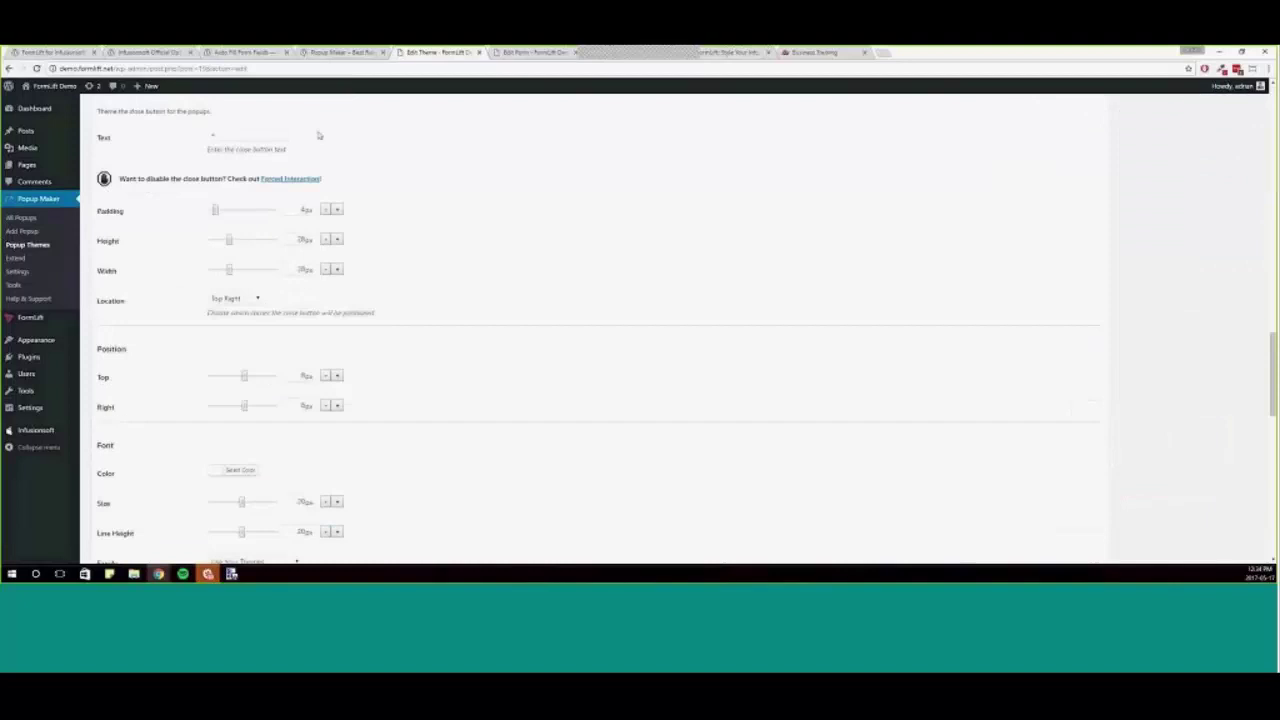
{"action": "scroll", "coordinate": [849, 437], "scroll_direction": "up", "scroll_amount": 4}
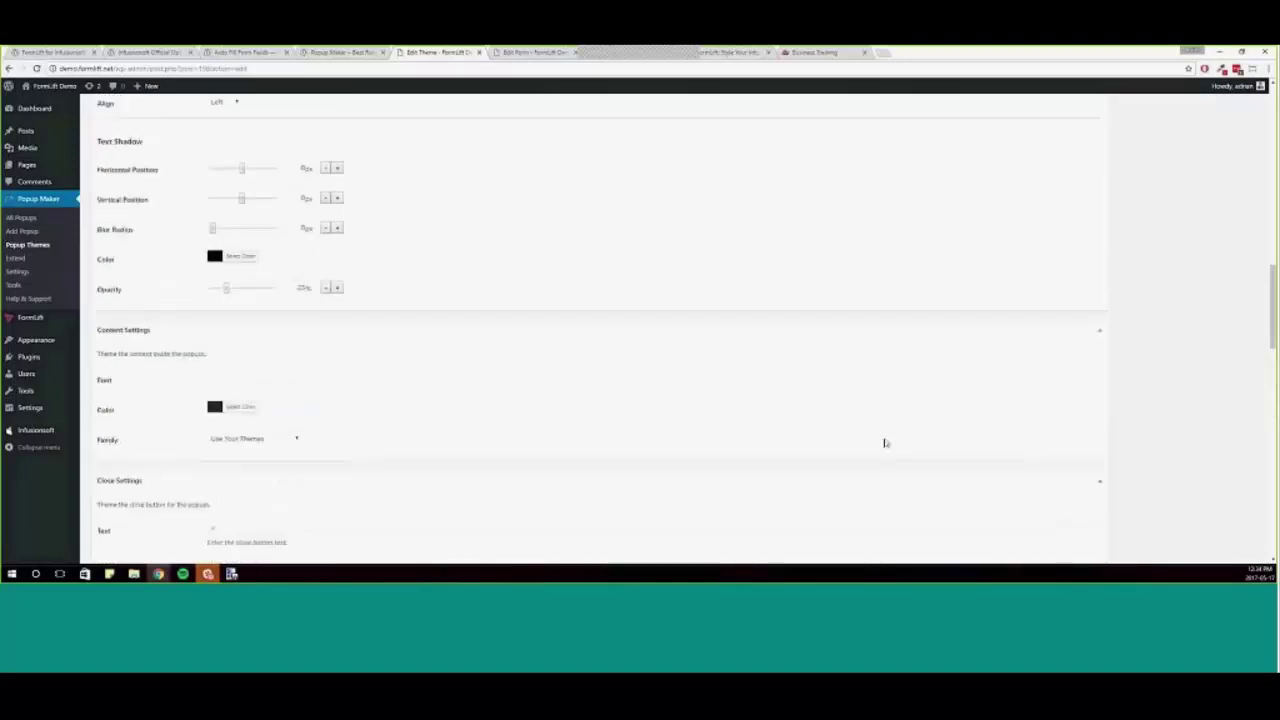
{"action": "scroll", "coordinate": [884, 443], "scroll_direction": "up", "scroll_amount": 10}
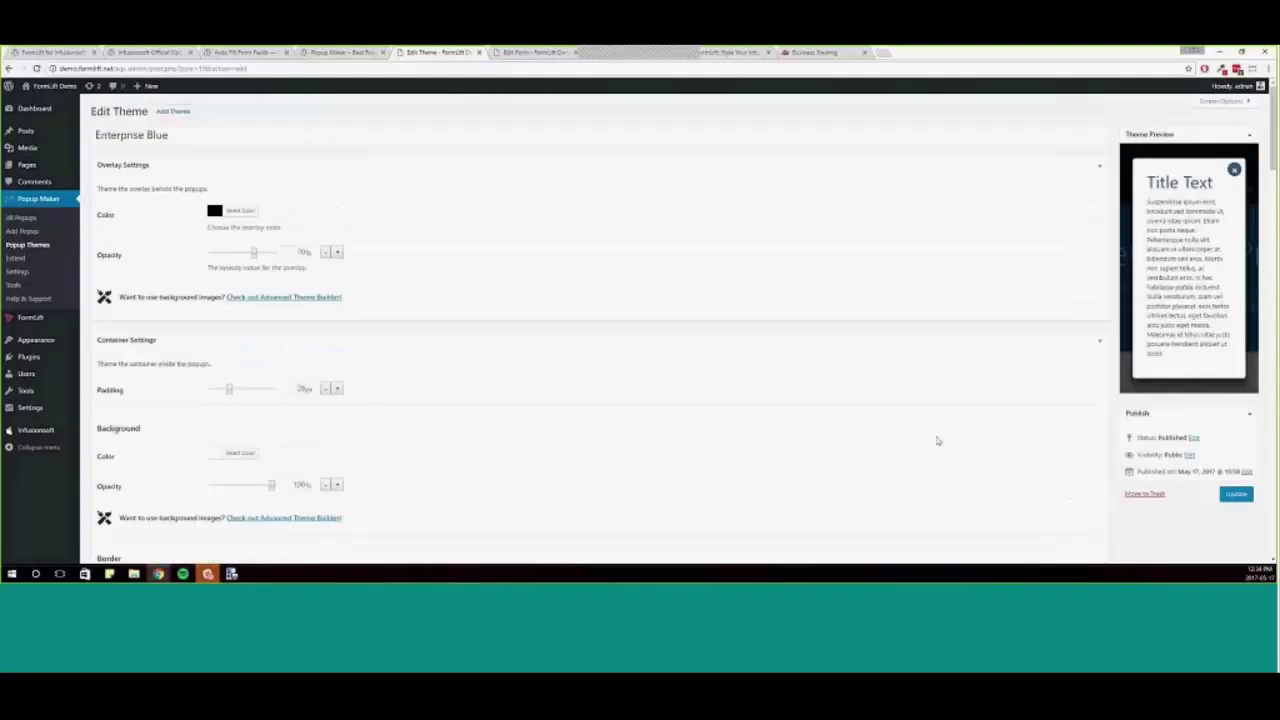
{"action": "scroll", "coordinate": [930, 437], "scroll_direction": "down", "scroll_amount": 5}
{"action": "scroll", "coordinate": [1000, 480], "scroll_direction": "up", "scroll_amount": 5}
{"action": "scroll", "coordinate": [800, 532], "scroll_direction": "down", "scroll_amount": 5}
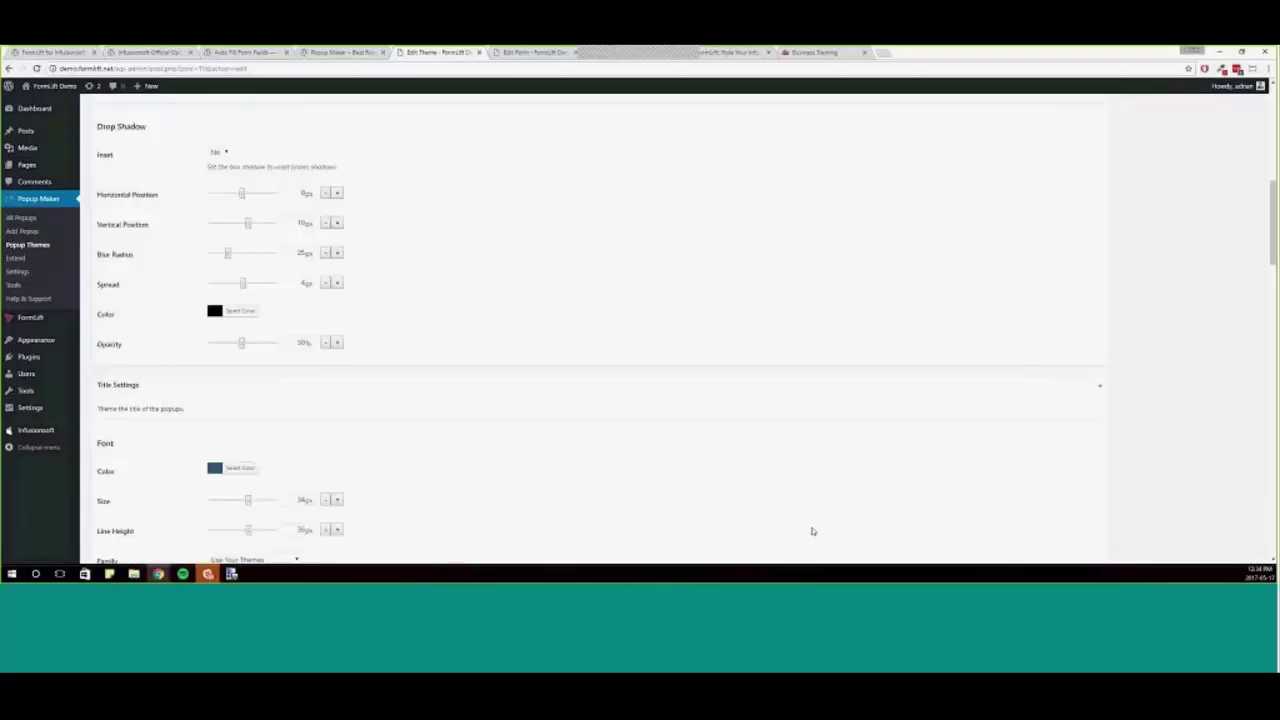
{"action": "scroll", "coordinate": [460, 404], "scroll_direction": "down", "scroll_amount": 2}
{"action": "scroll", "coordinate": [512, 408], "scroll_direction": "down", "scroll_amount": 2}
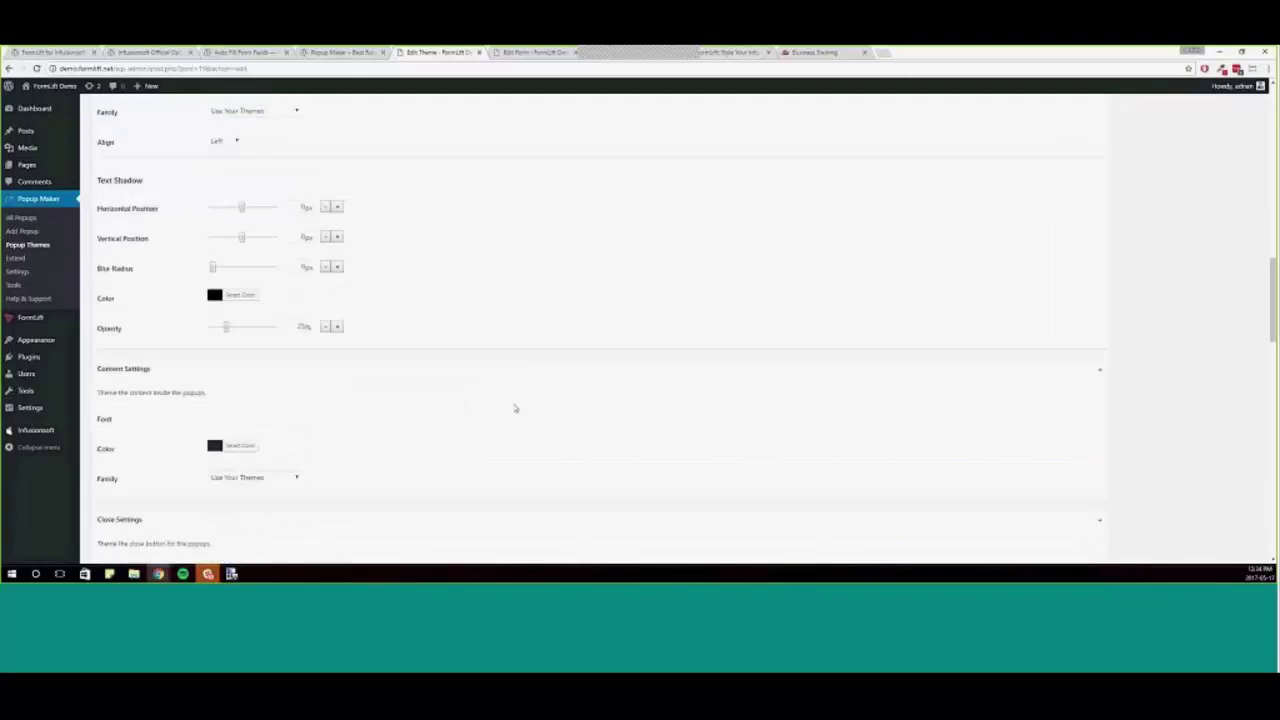
{"action": "scroll", "coordinate": [514, 406], "scroll_direction": "down", "scroll_amount": 2}
{"action": "scroll", "coordinate": [530, 410], "scroll_direction": "down", "scroll_amount": 2}
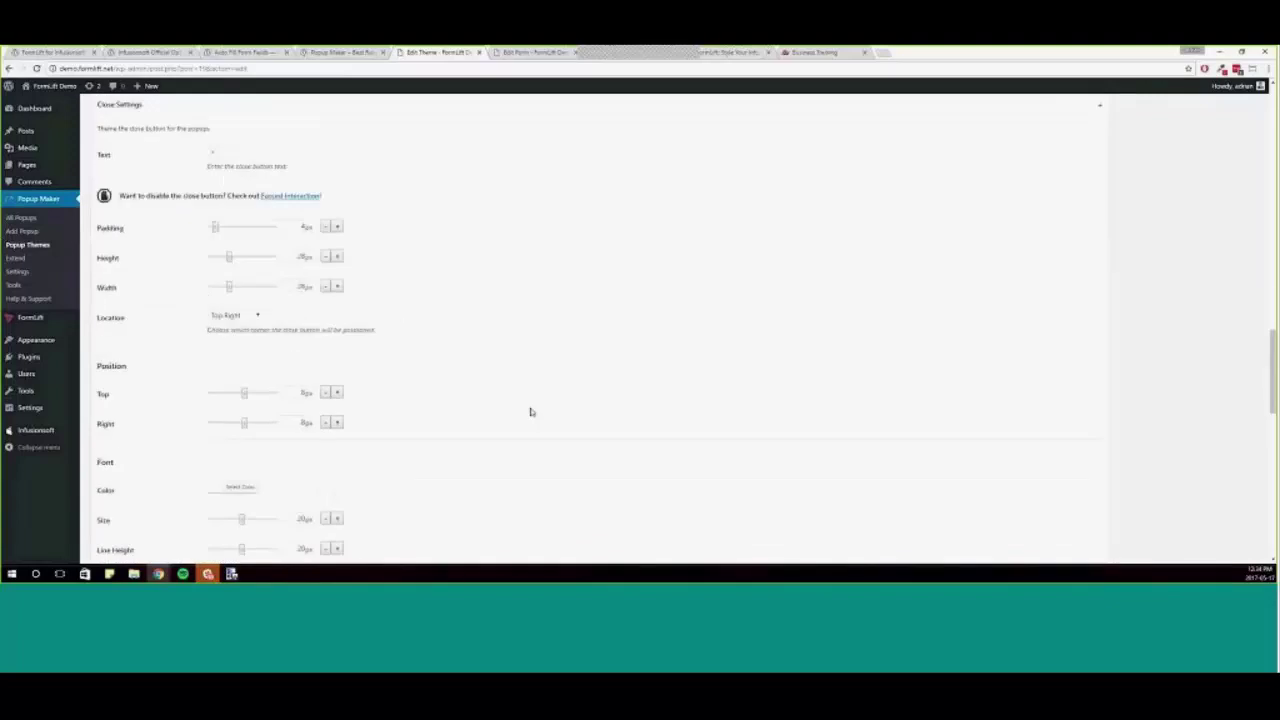
{"action": "scroll", "coordinate": [614, 431], "scroll_direction": "up", "scroll_amount": 5}
{"action": "scroll", "coordinate": [672, 440], "scroll_direction": "up", "scroll_amount": 10}
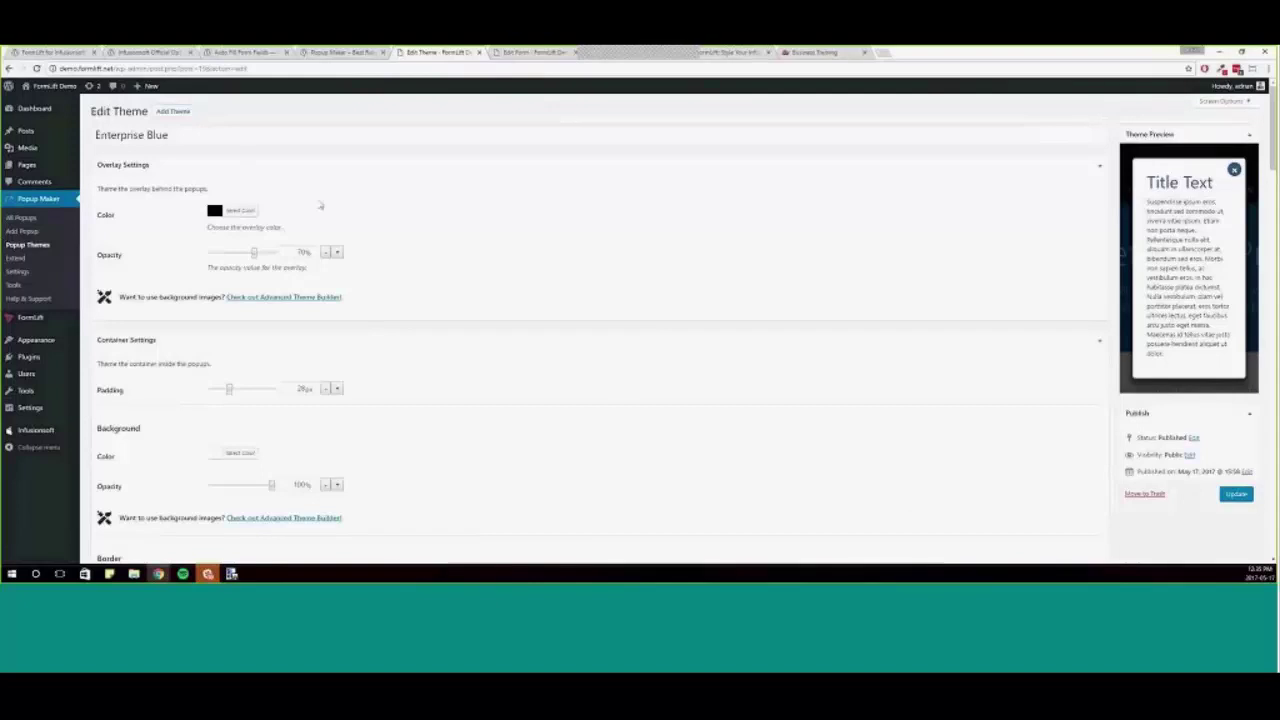
{"action": "mouse_move", "coordinate": [66, 440]}
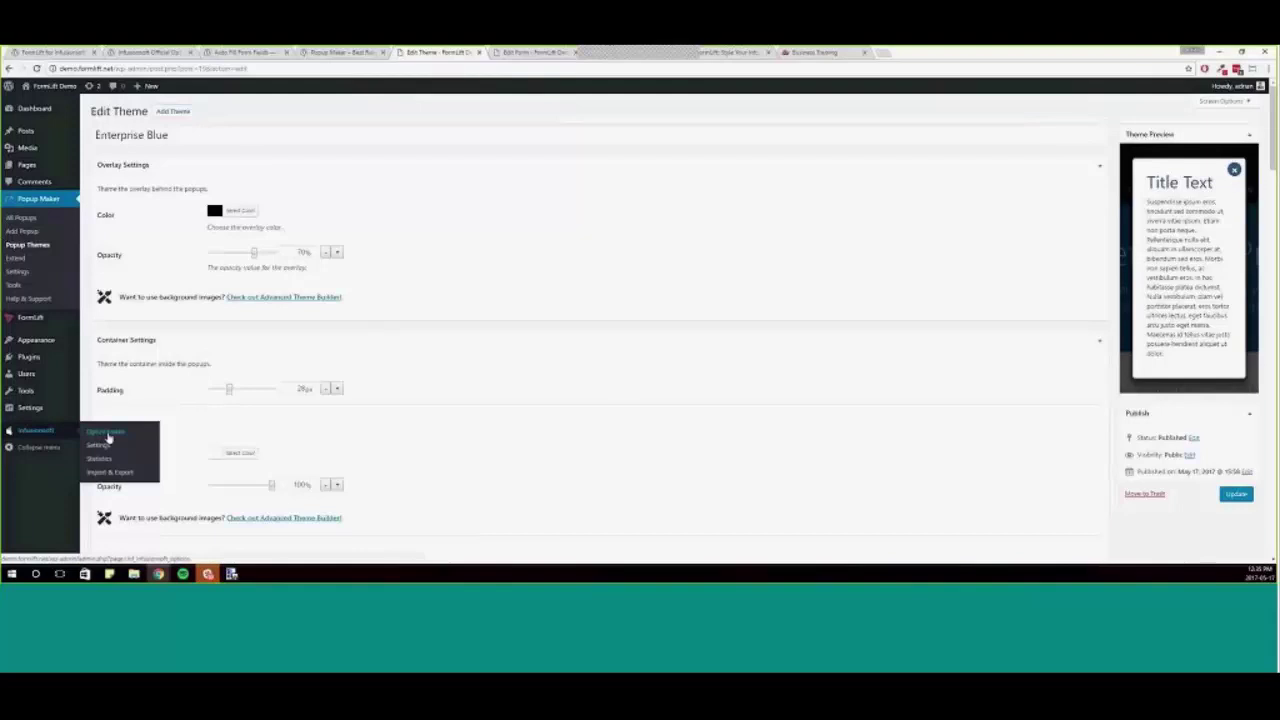
- Go to Infusionsoft Opt-in Forms and start a New Opt-in Form
{"action": "left_click", "coordinate": [144, 438]}
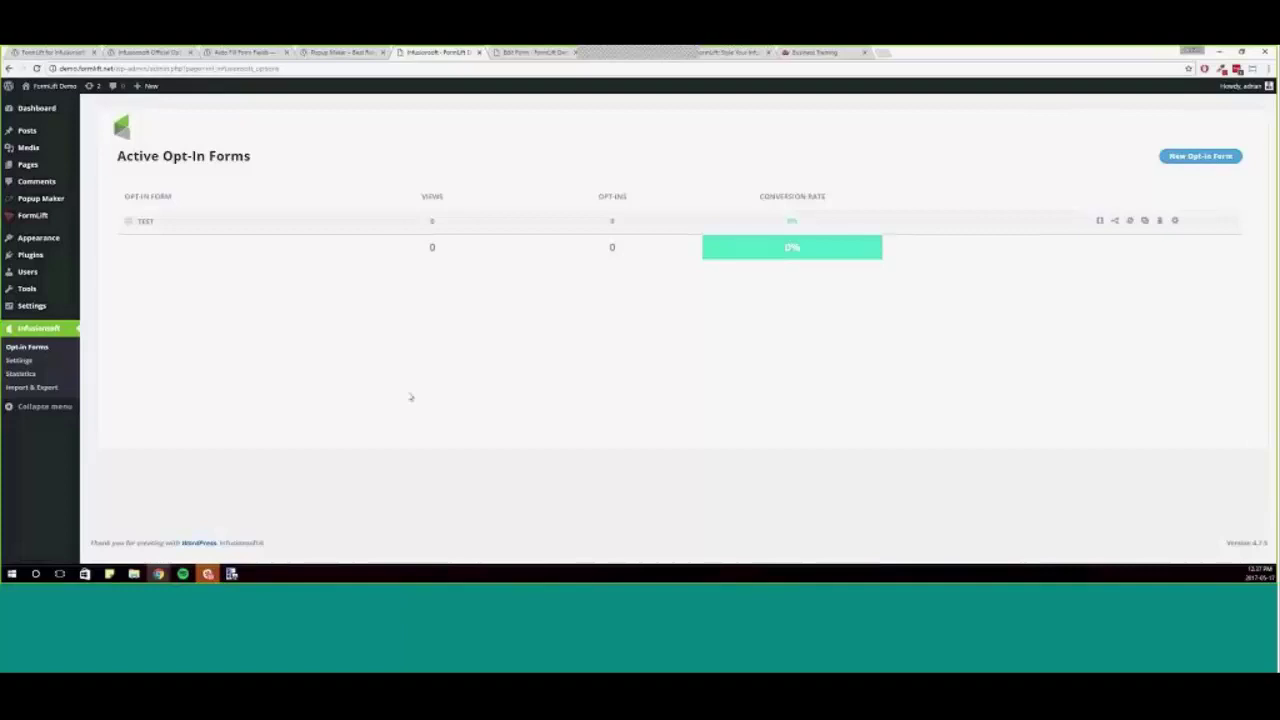
{"action": "left_click", "coordinate": [1205, 157]}
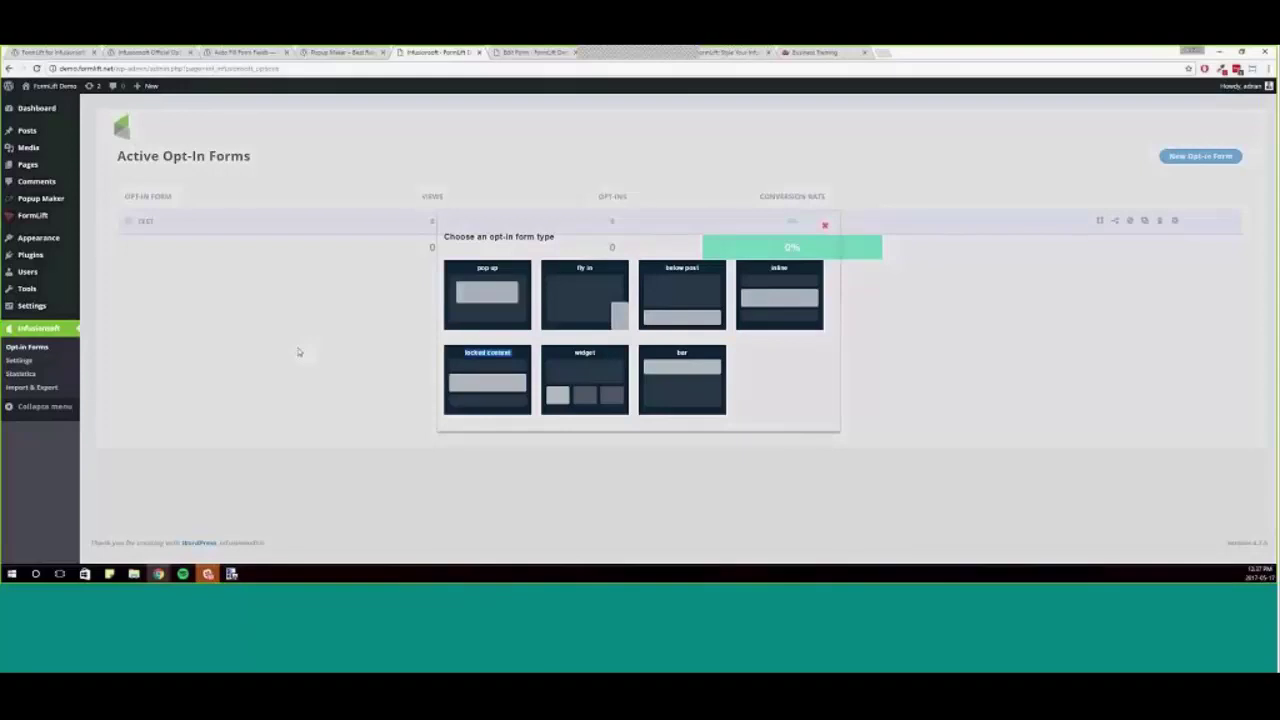
- Choose the locked content form type, name the form 'test', and continue to design
{"action": "left_click", "coordinate": [527, 355]}
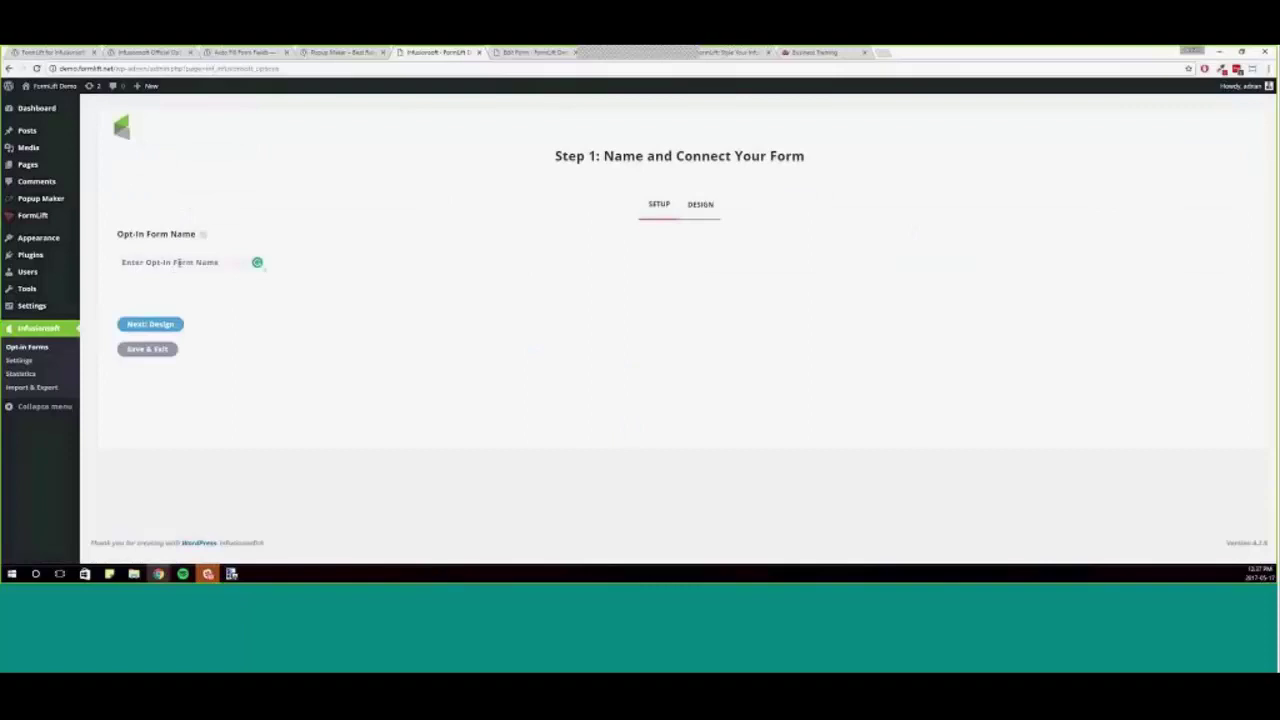
{"action": "left_click", "coordinate": [179, 262]}
{"action": "type", "text": "test"}
{"action": "left_click", "coordinate": [128, 324]}
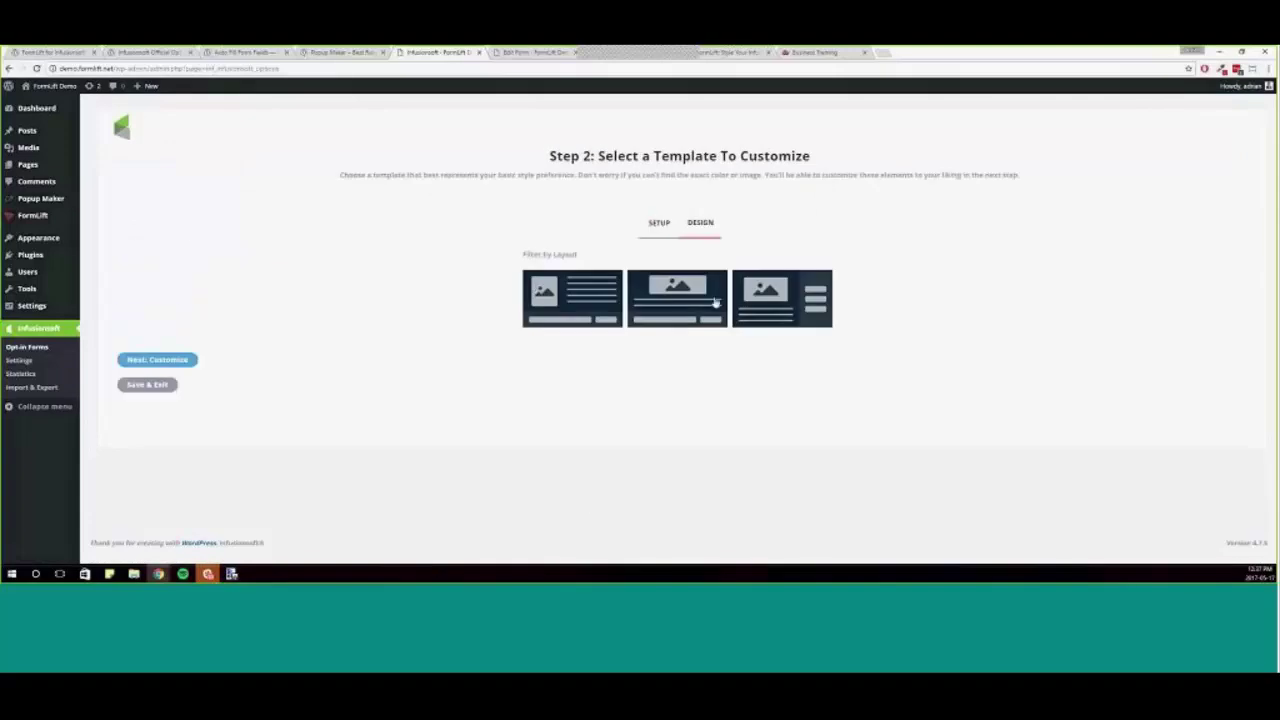
- Pick a side-column layout template and proceed to Next: Customize
{"action": "left_click", "coordinate": [786, 318]}
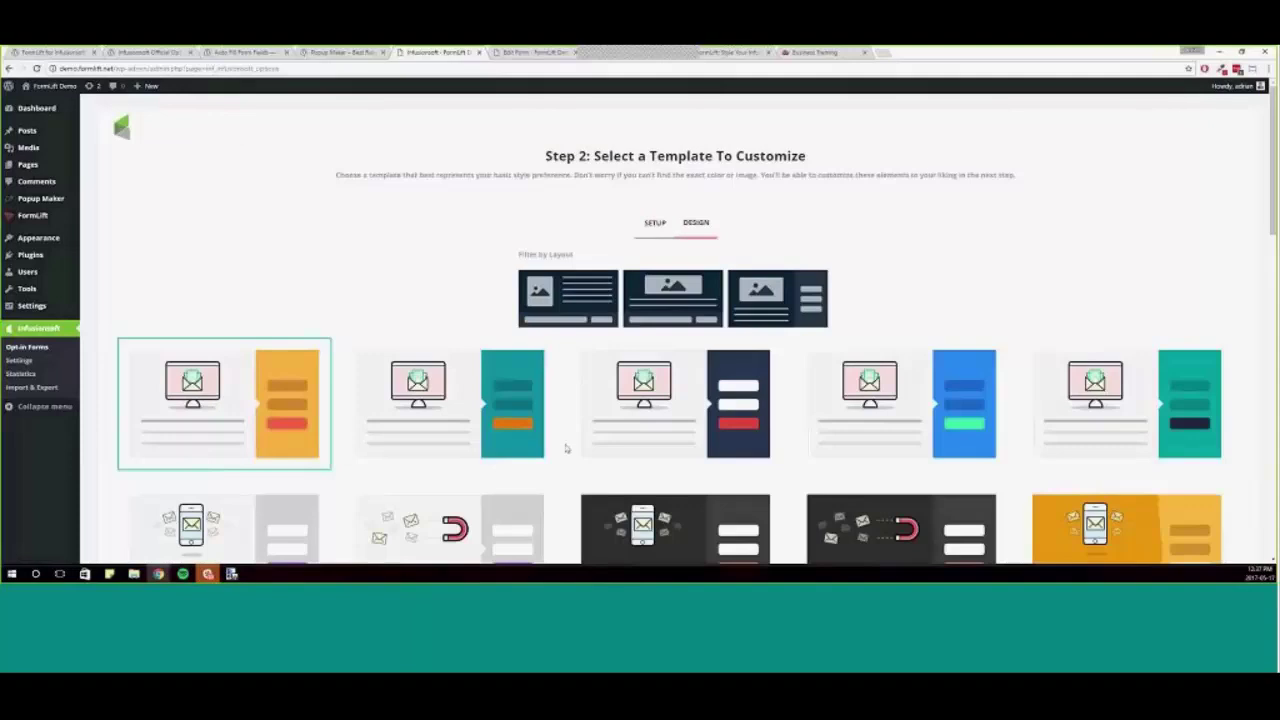
{"action": "scroll", "coordinate": [566, 448], "scroll_direction": "down", "scroll_amount": 3}
{"action": "scroll", "coordinate": [590, 432], "scroll_direction": "down", "scroll_amount": 5}
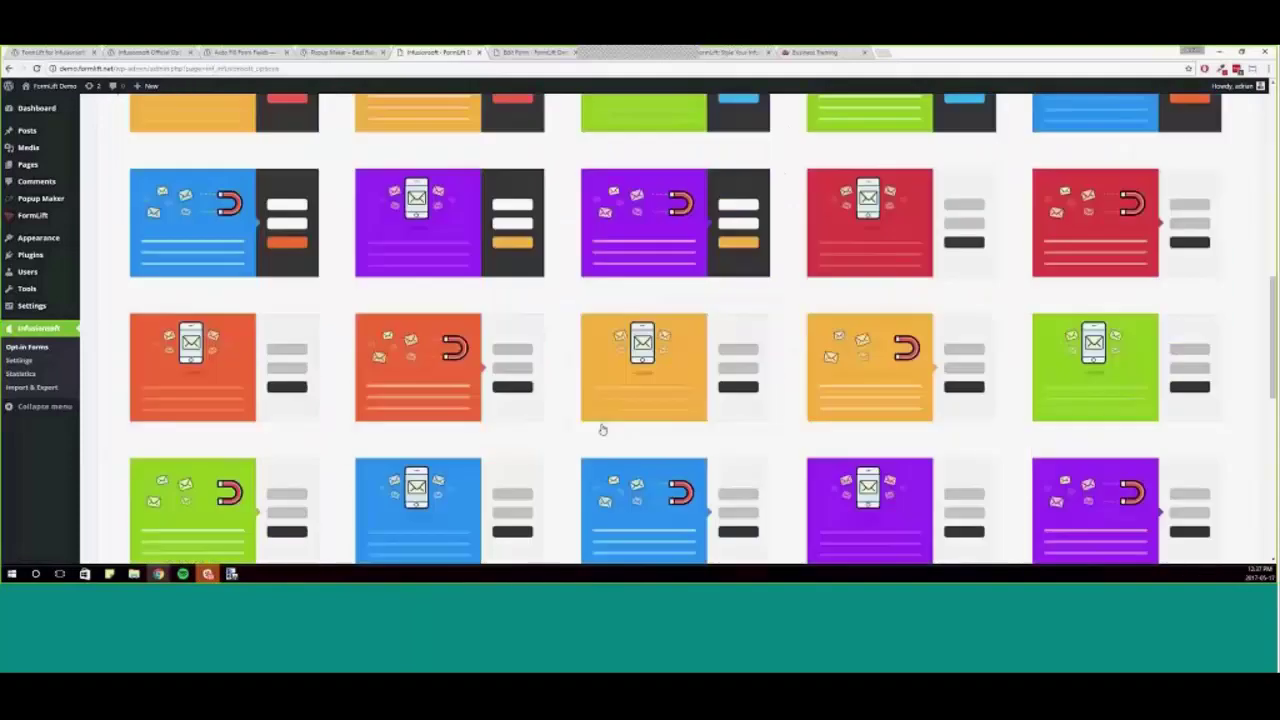
{"action": "scroll", "coordinate": [602, 429], "scroll_direction": "down", "scroll_amount": 1}
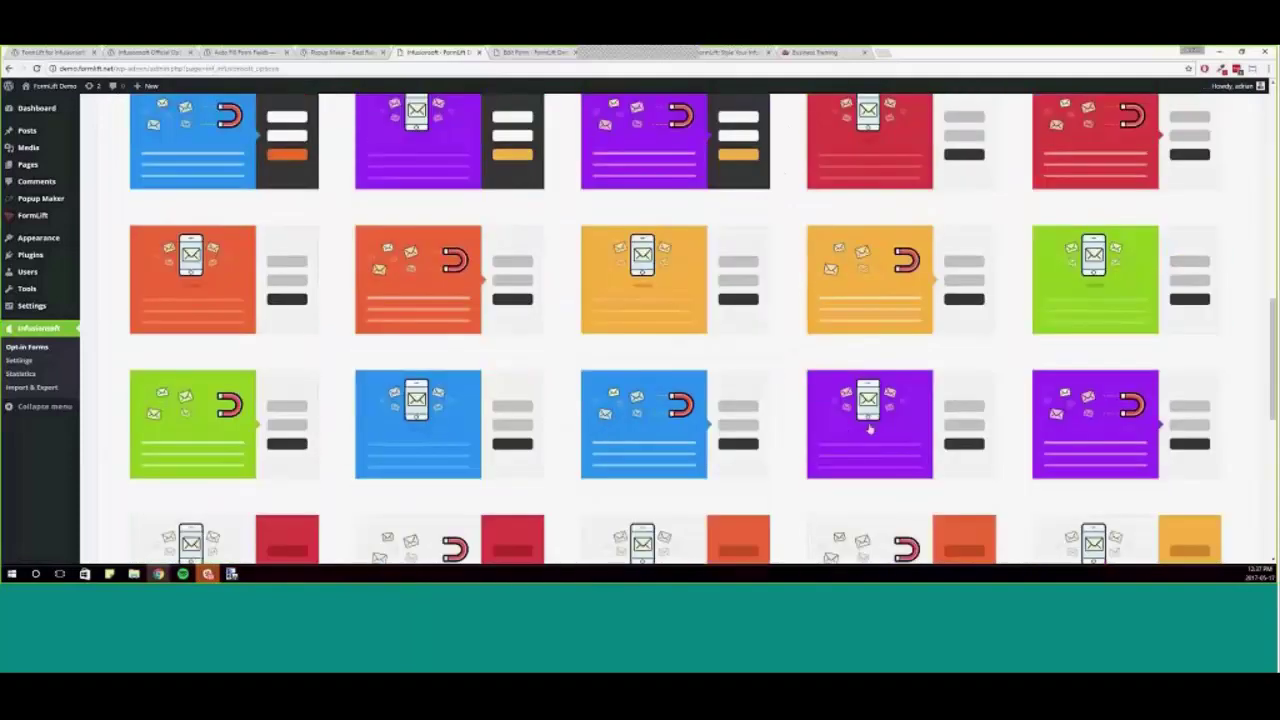
{"action": "scroll", "coordinate": [830, 428], "scroll_direction": "down", "scroll_amount": 5}
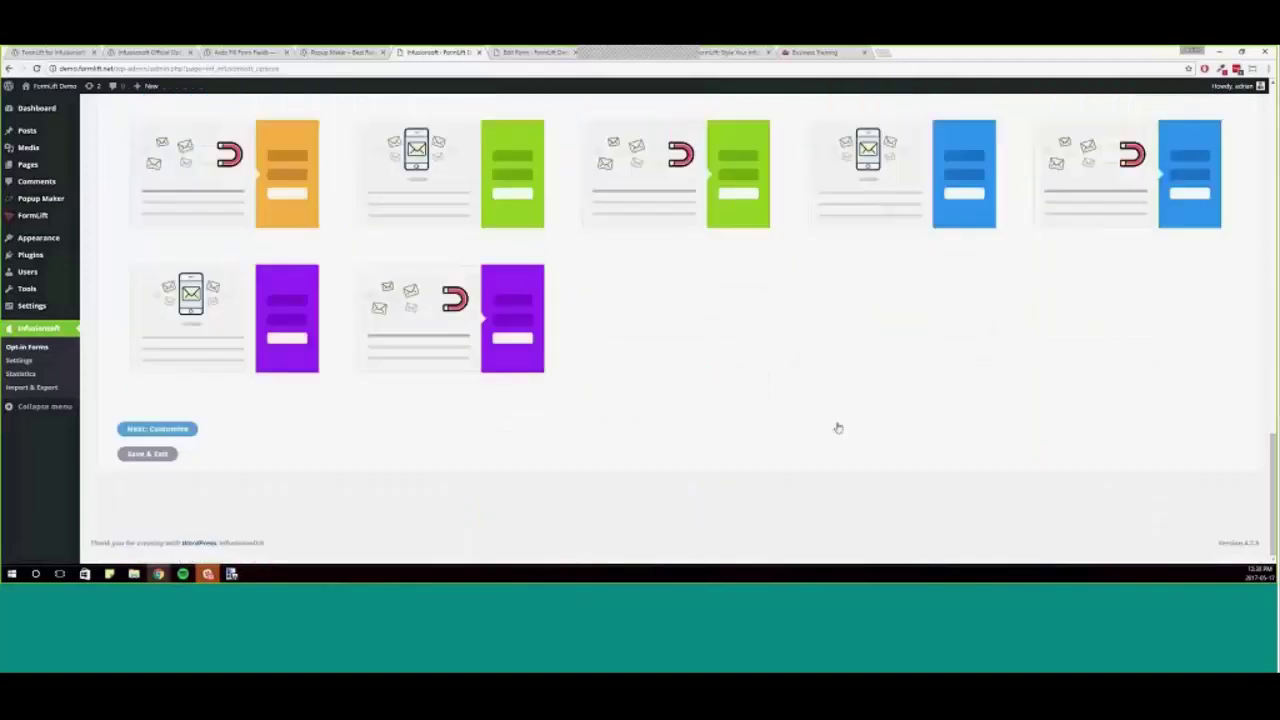
{"action": "scroll", "coordinate": [835, 430], "scroll_direction": "up", "scroll_amount": 7}
{"action": "scroll", "coordinate": [818, 436], "scroll_direction": "up", "scroll_amount": 8}
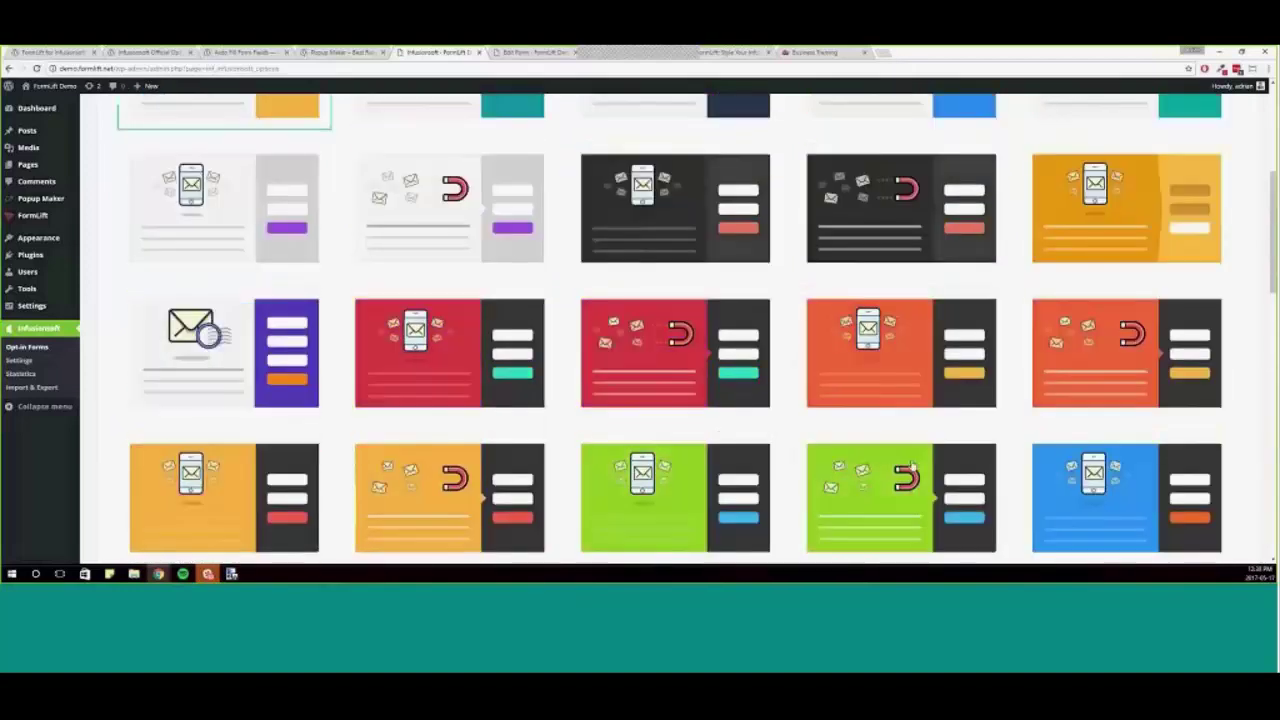
{"action": "scroll", "coordinate": [818, 436], "scroll_direction": "down", "scroll_amount": 10}
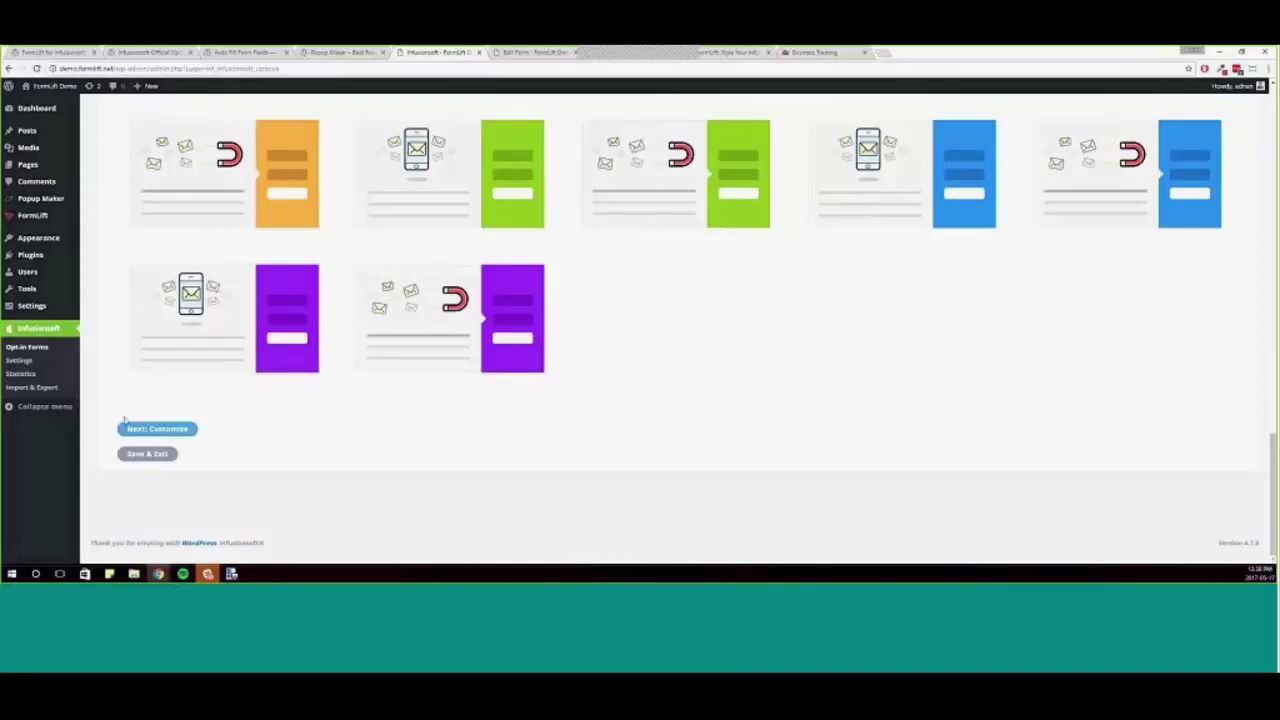
{"action": "left_click", "coordinate": [128, 428]}
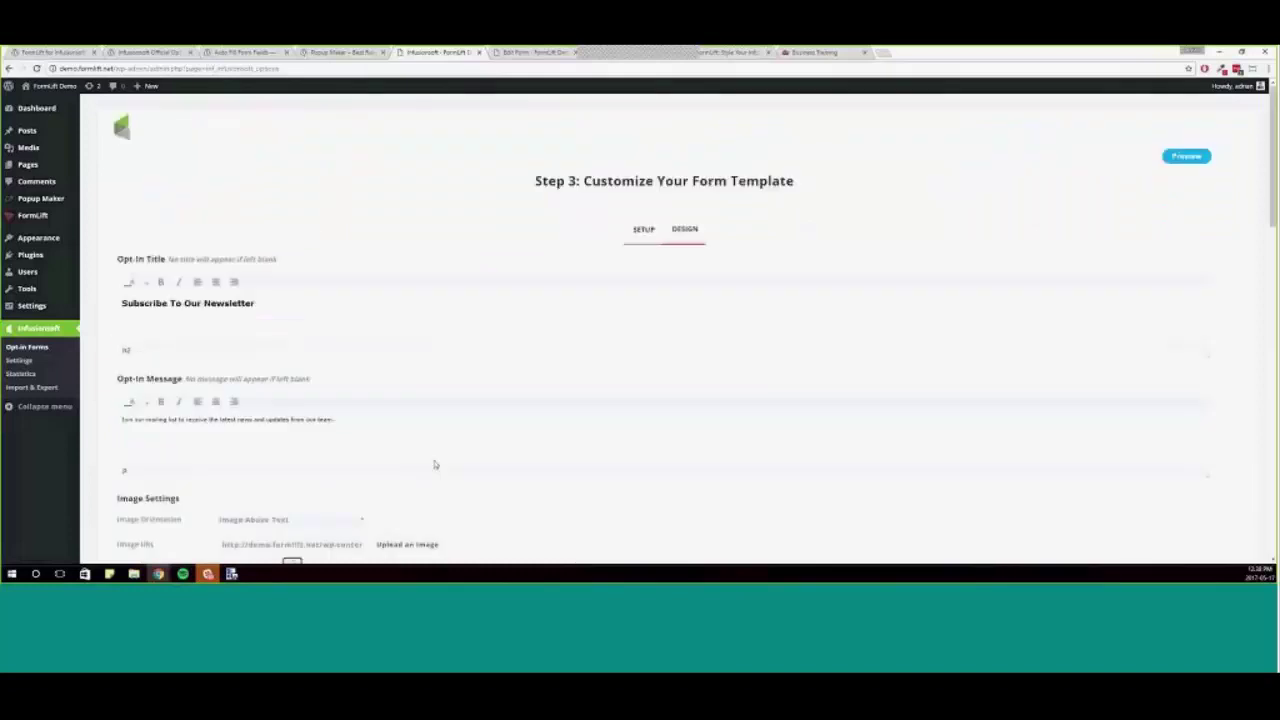
- Scroll through the Step 3 customize options, then switch to the Infusionsoft plugin listing tab
{"action": "scroll", "coordinate": [435, 465], "scroll_direction": "down", "scroll_amount": 7}
{"action": "scroll", "coordinate": [480, 455], "scroll_direction": "up", "scroll_amount": 4}
{"action": "scroll", "coordinate": [496, 462], "scroll_direction": "down", "scroll_amount": 3}
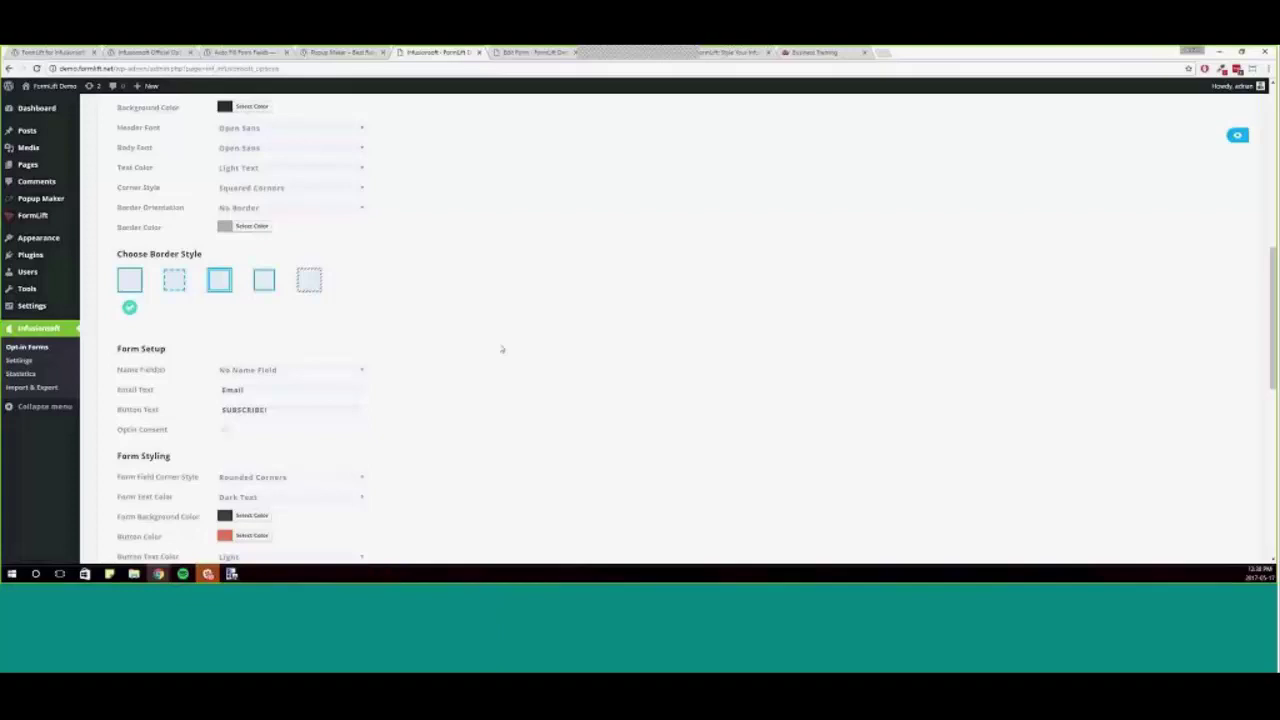
{"action": "scroll", "coordinate": [537, 389], "scroll_direction": "down", "scroll_amount": 2}
{"action": "scroll", "coordinate": [545, 400], "scroll_direction": "up", "scroll_amount": 4}
{"action": "scroll", "coordinate": [597, 440], "scroll_direction": "up", "scroll_amount": 5}
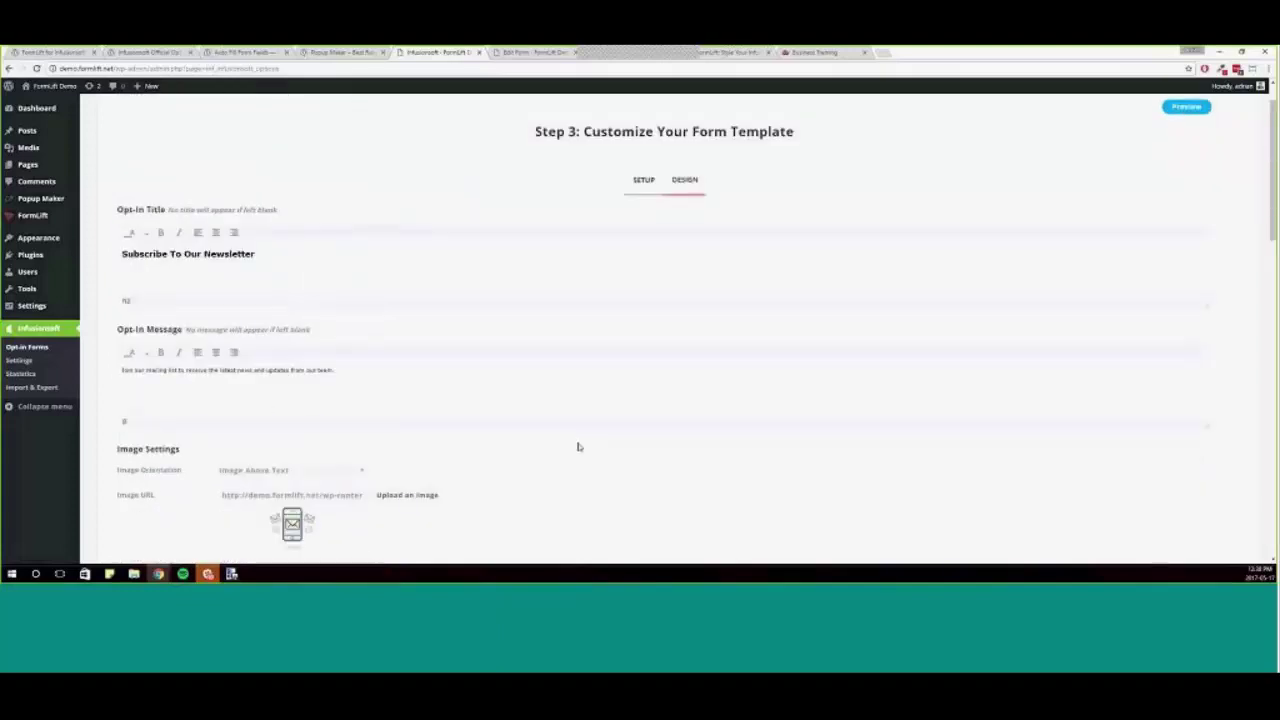
{"action": "scroll", "coordinate": [565, 446], "scroll_direction": "down", "scroll_amount": 2}
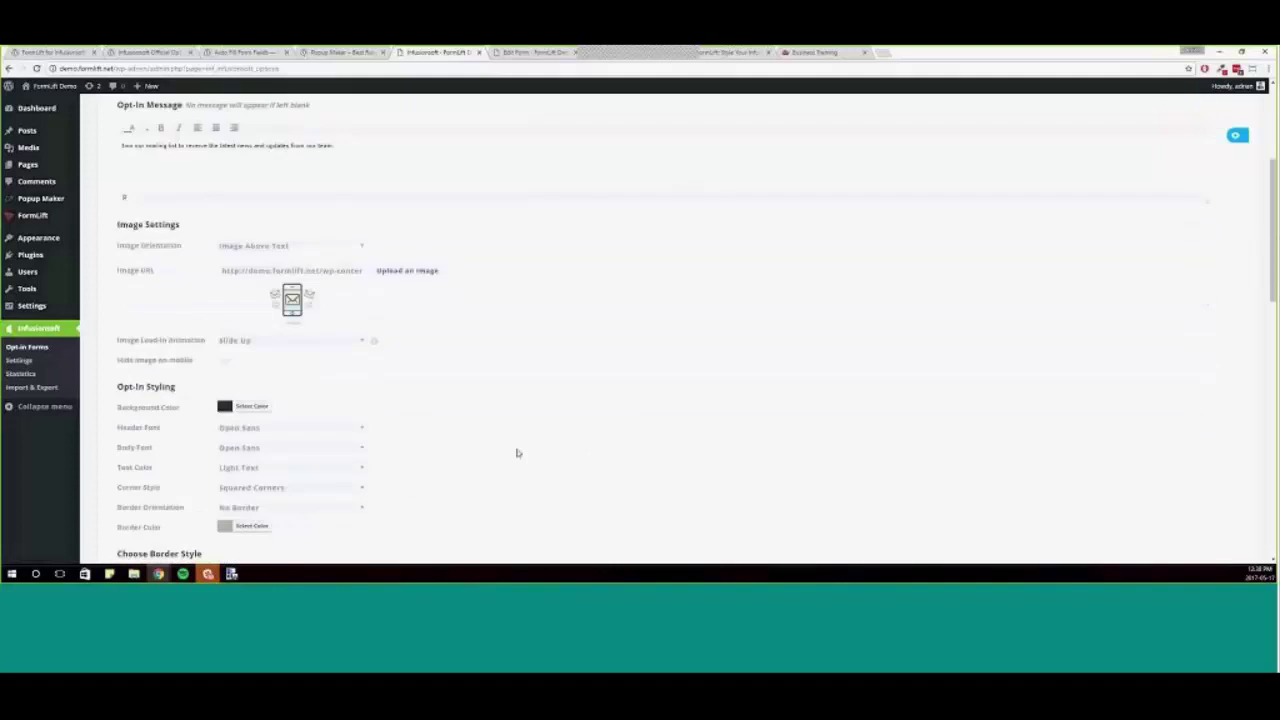
{"action": "scroll", "coordinate": [512, 442], "scroll_direction": "down", "scroll_amount": 3}
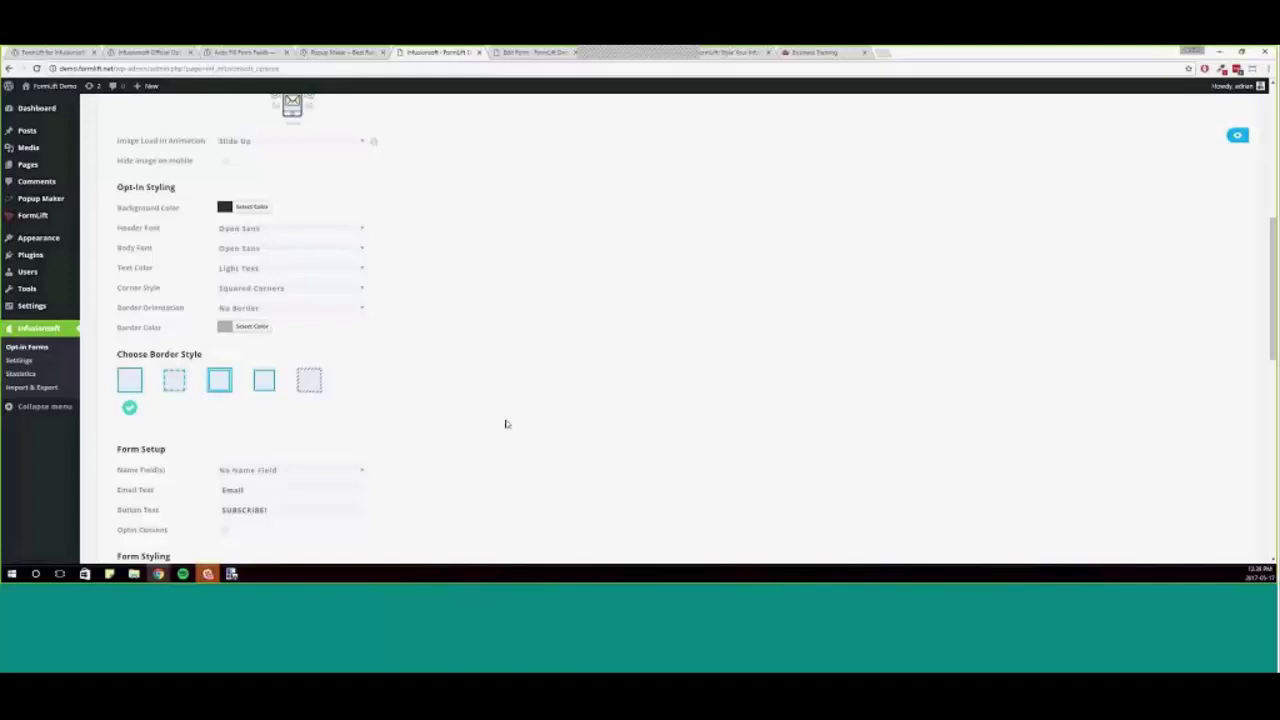
{"action": "scroll", "coordinate": [553, 439], "scroll_direction": "down", "scroll_amount": 1}
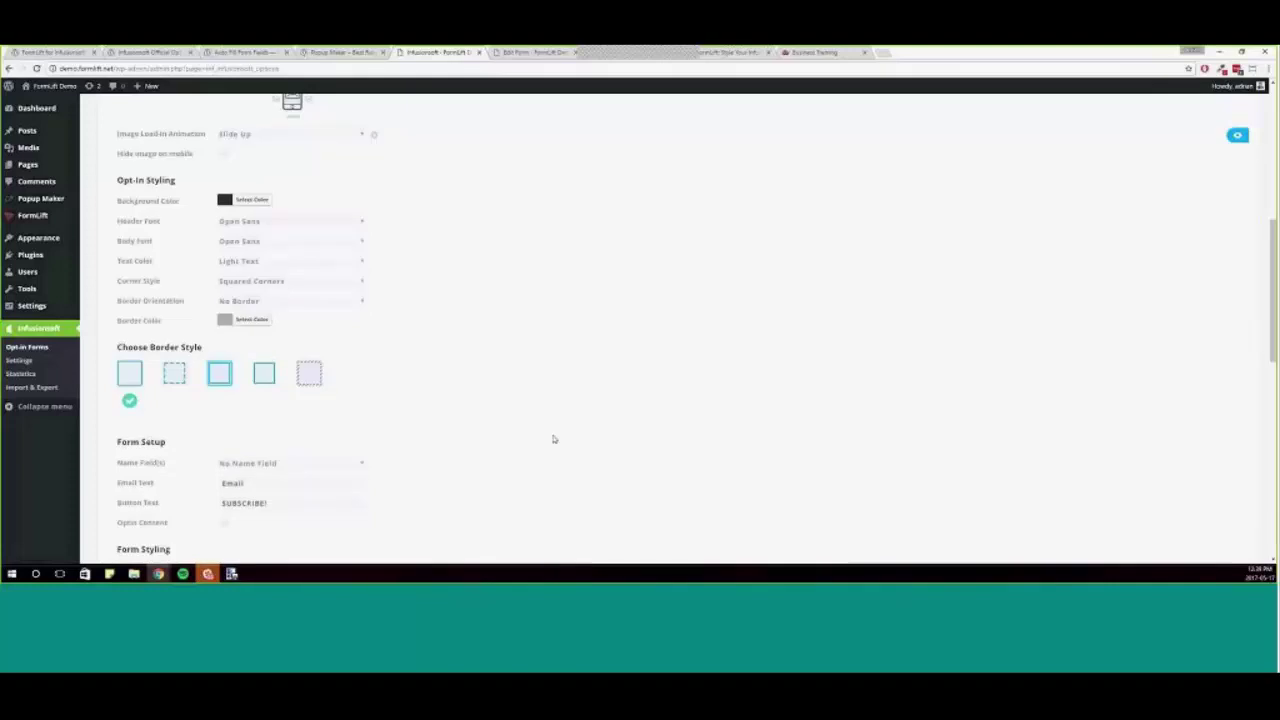
{"action": "scroll", "coordinate": [555, 435], "scroll_direction": "down", "scroll_amount": 10}
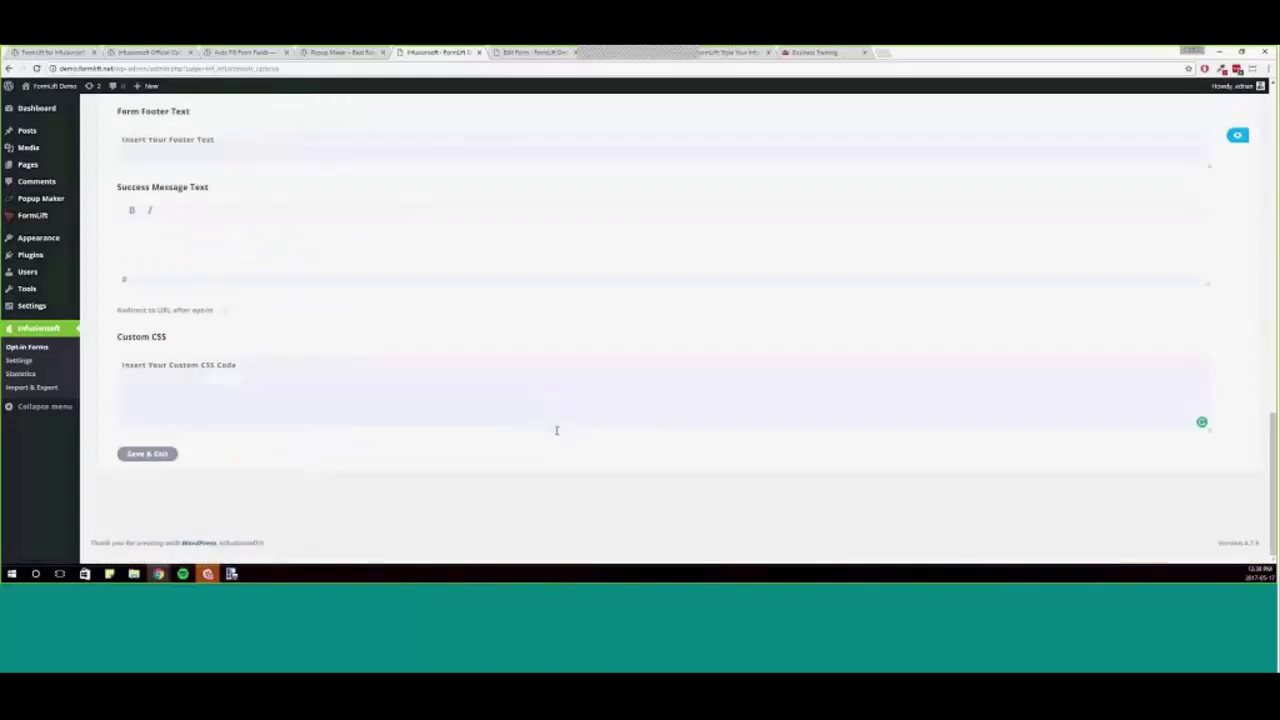
{"action": "scroll", "coordinate": [557, 430], "scroll_direction": "up", "scroll_amount": 10}
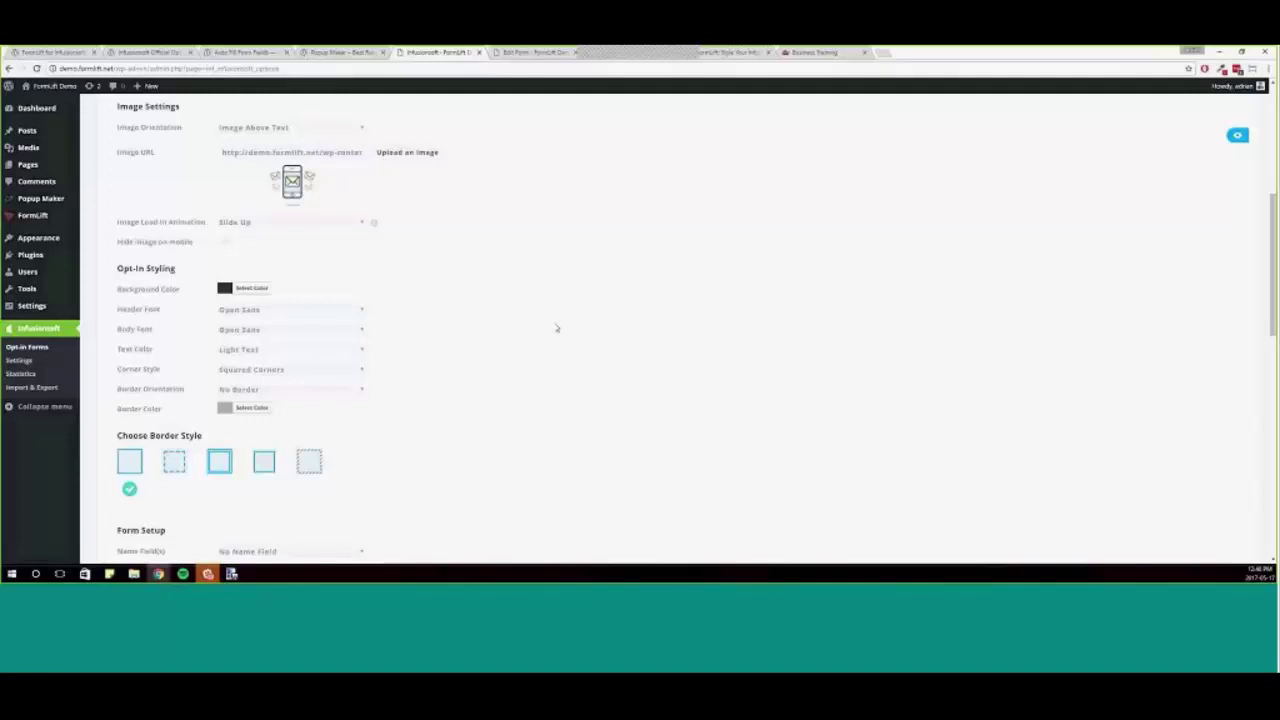
{"action": "scroll", "coordinate": [629, 279], "scroll_direction": "up", "scroll_amount": 2}
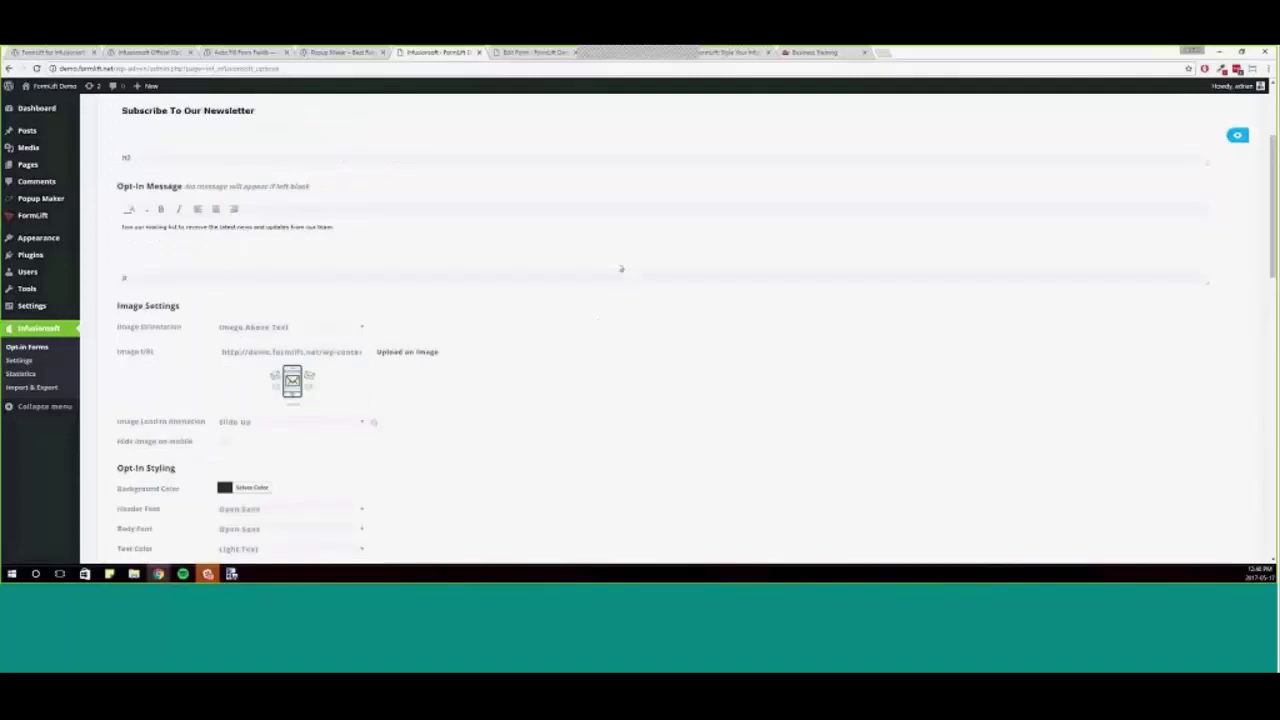
{"action": "scroll", "coordinate": [686, 406], "scroll_direction": "up", "scroll_amount": 2}
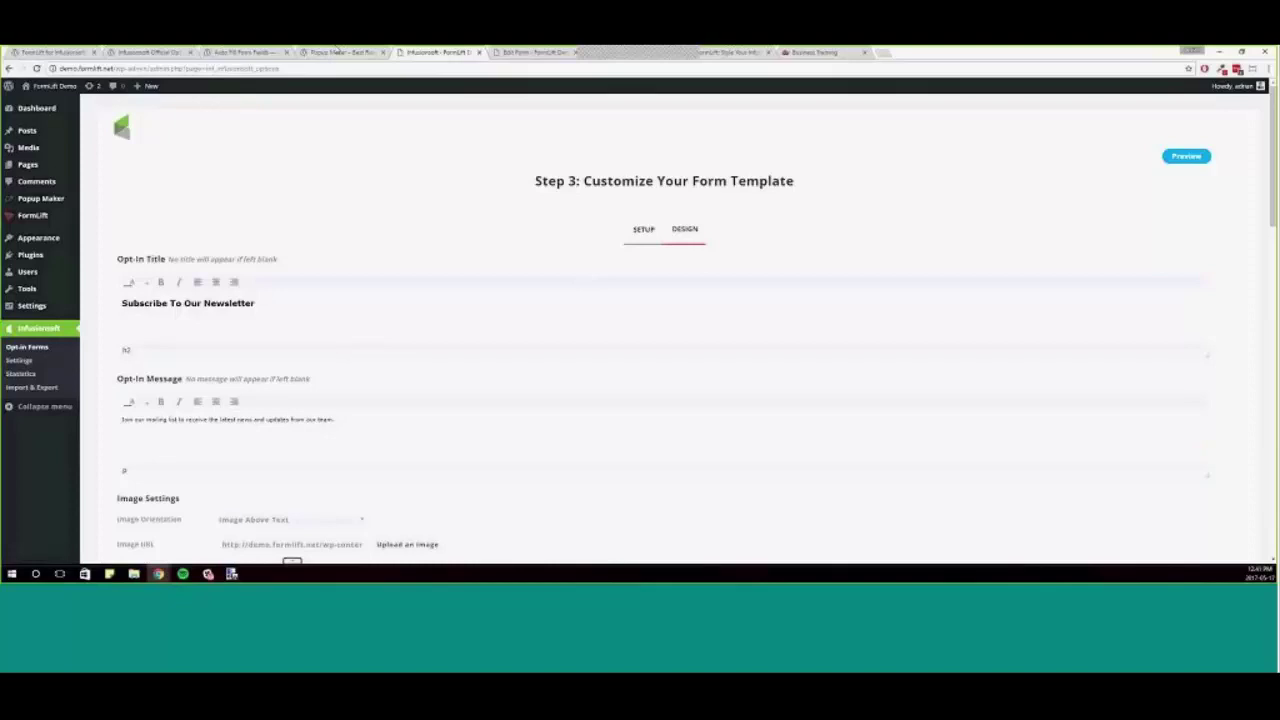
{"action": "key", "text": "ctrl+shift+Tab"}
{"action": "key", "text": "ctrl+shift+Tab"}
{"action": "key", "text": "ctrl+shift+Tab"}
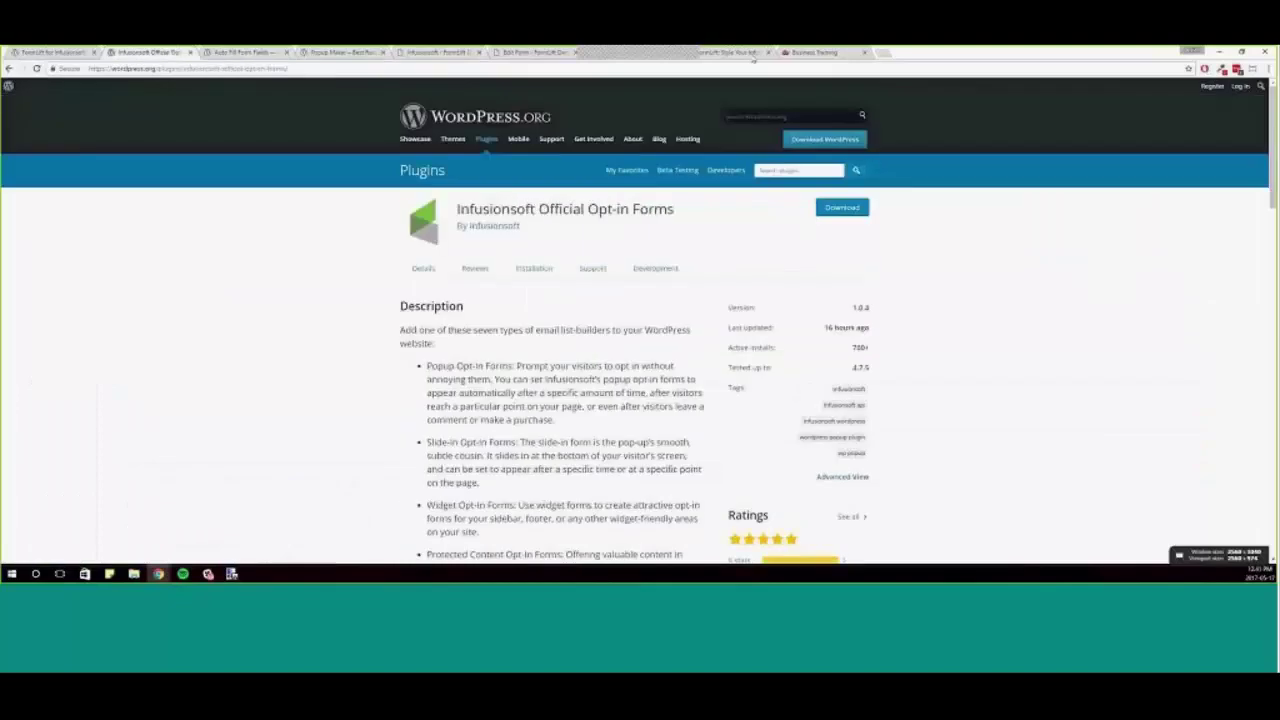
- Switch to the FormLift.net tab and open its purchase page
{"action": "left_click", "coordinate": [815, 52]}
{"action": "left_click", "coordinate": [725, 52]}
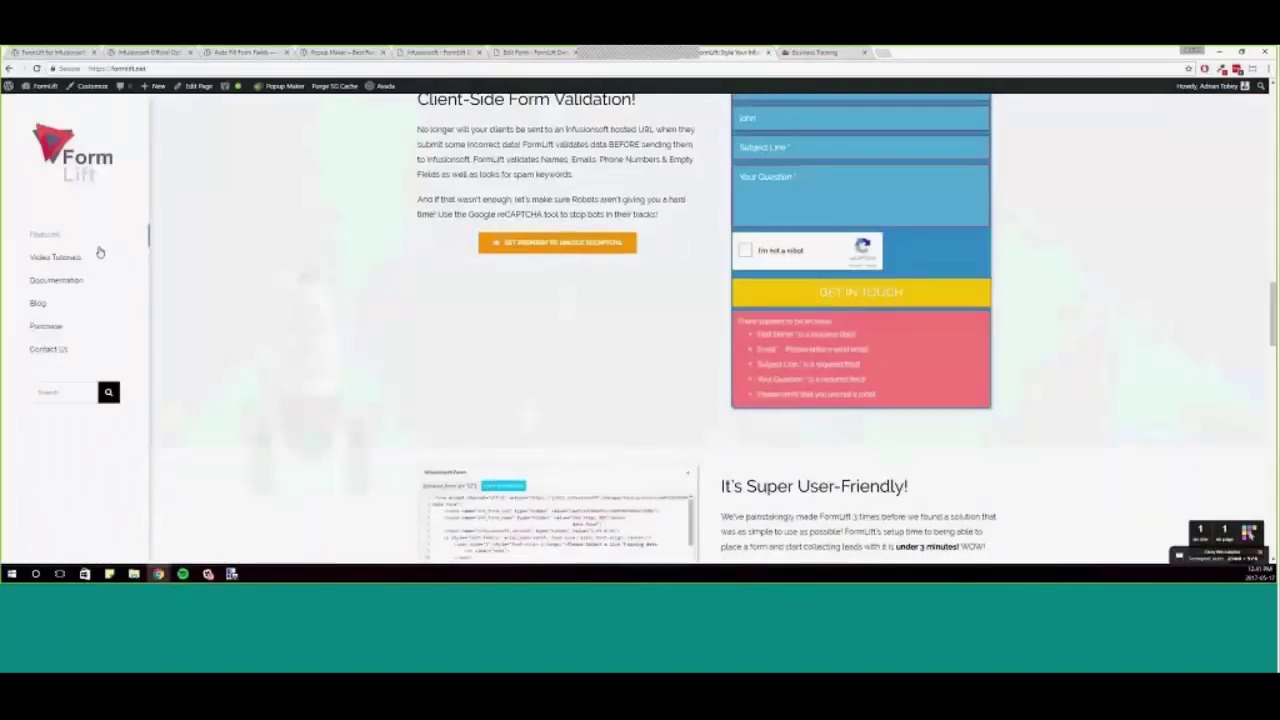
{"action": "scroll", "coordinate": [314, 251], "scroll_direction": "up", "scroll_amount": 15}
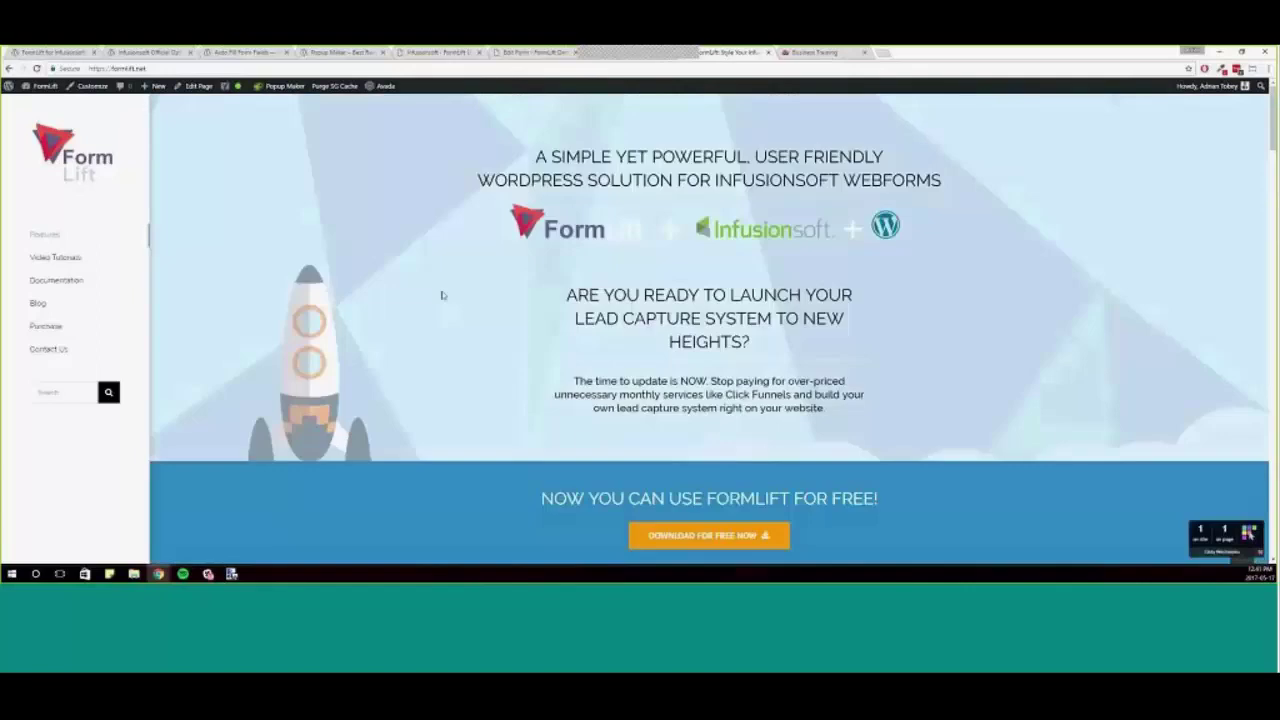
{"action": "scroll", "coordinate": [442, 295], "scroll_direction": "down", "scroll_amount": 2}
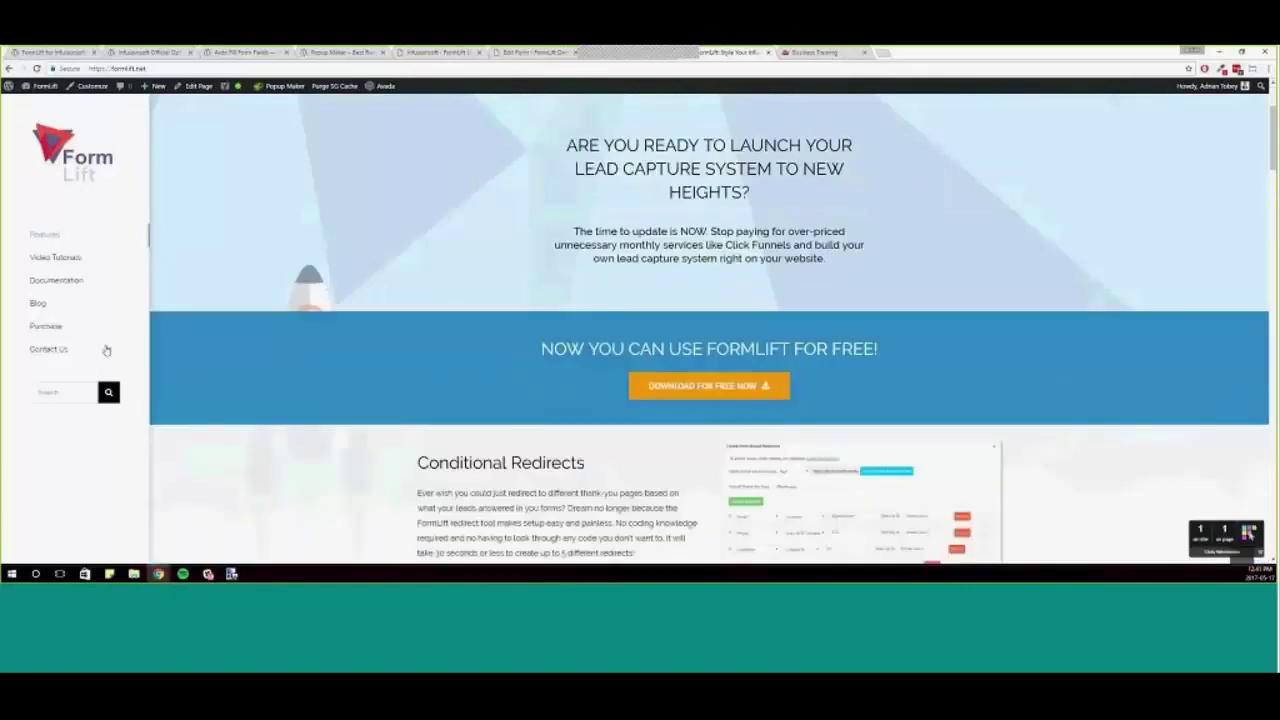
{"action": "left_click", "coordinate": [587, 397]}
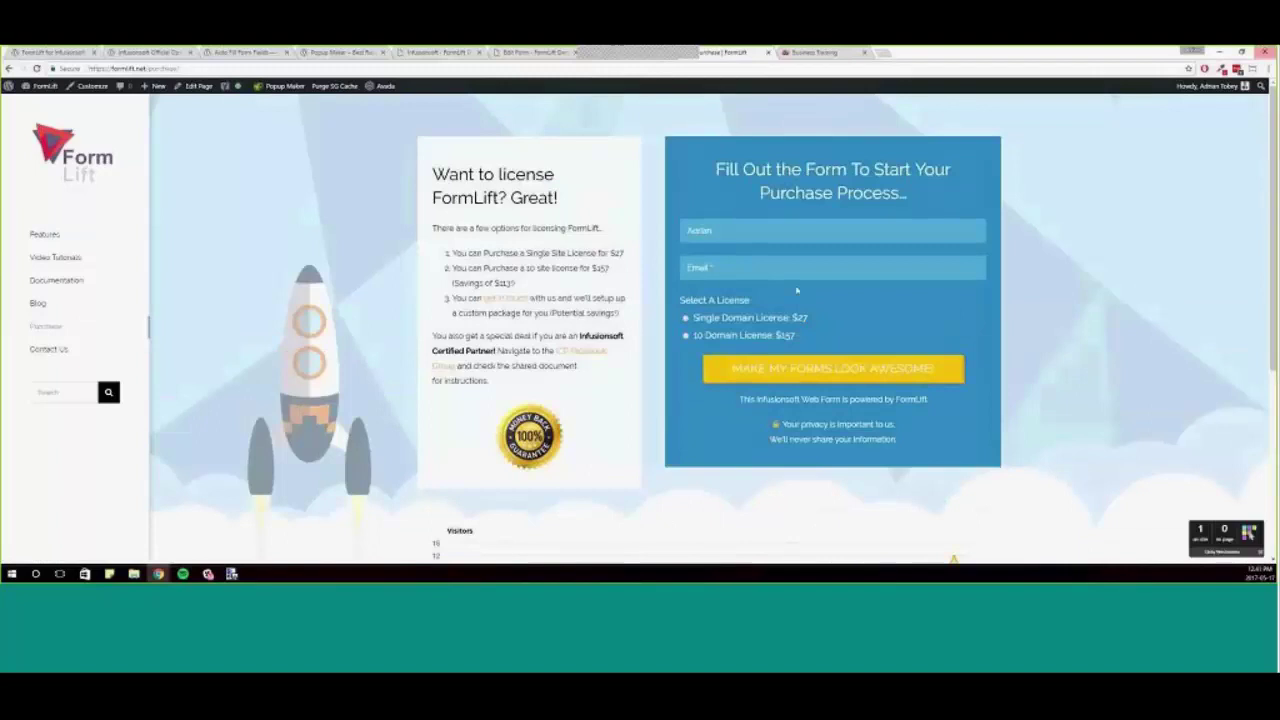
- Autofill the buyer's saved email address and select the Single Domain License ($27)
{"action": "left_click", "coordinate": [833, 267]}
{"action": "key", "text": "Down"}
{"action": "key", "text": "Return"}
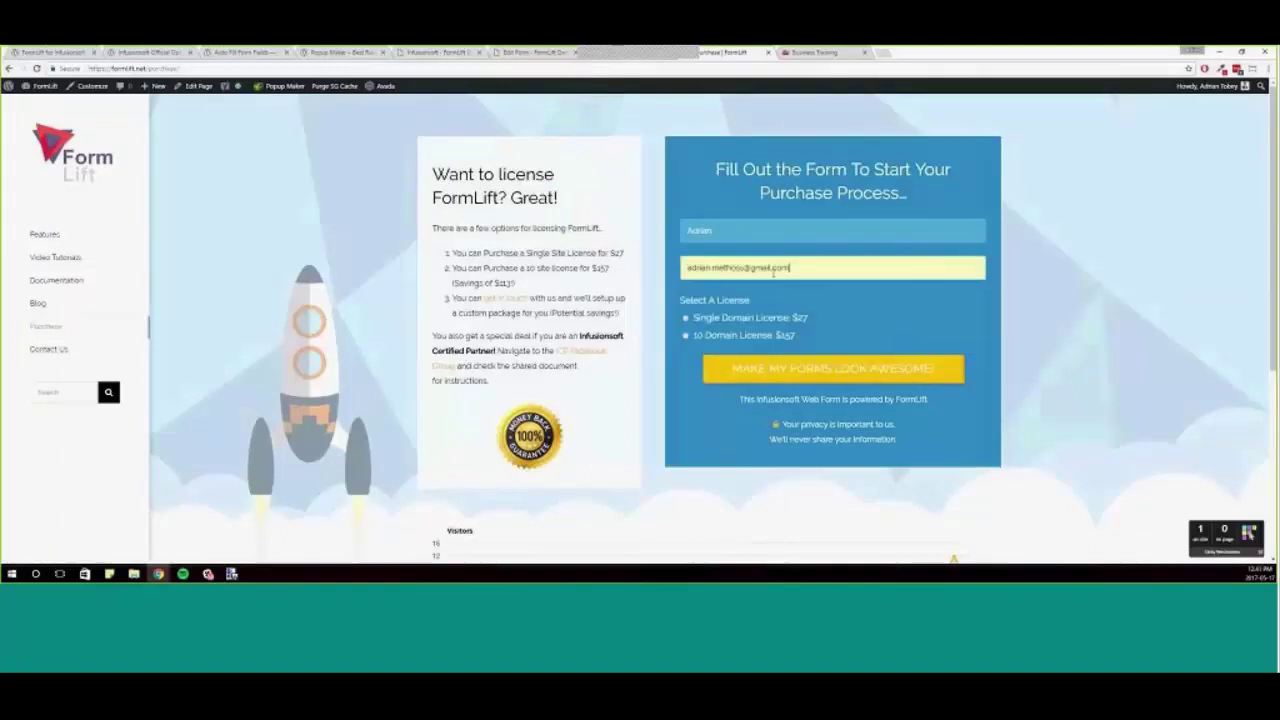
{"action": "left_click", "coordinate": [781, 270]}
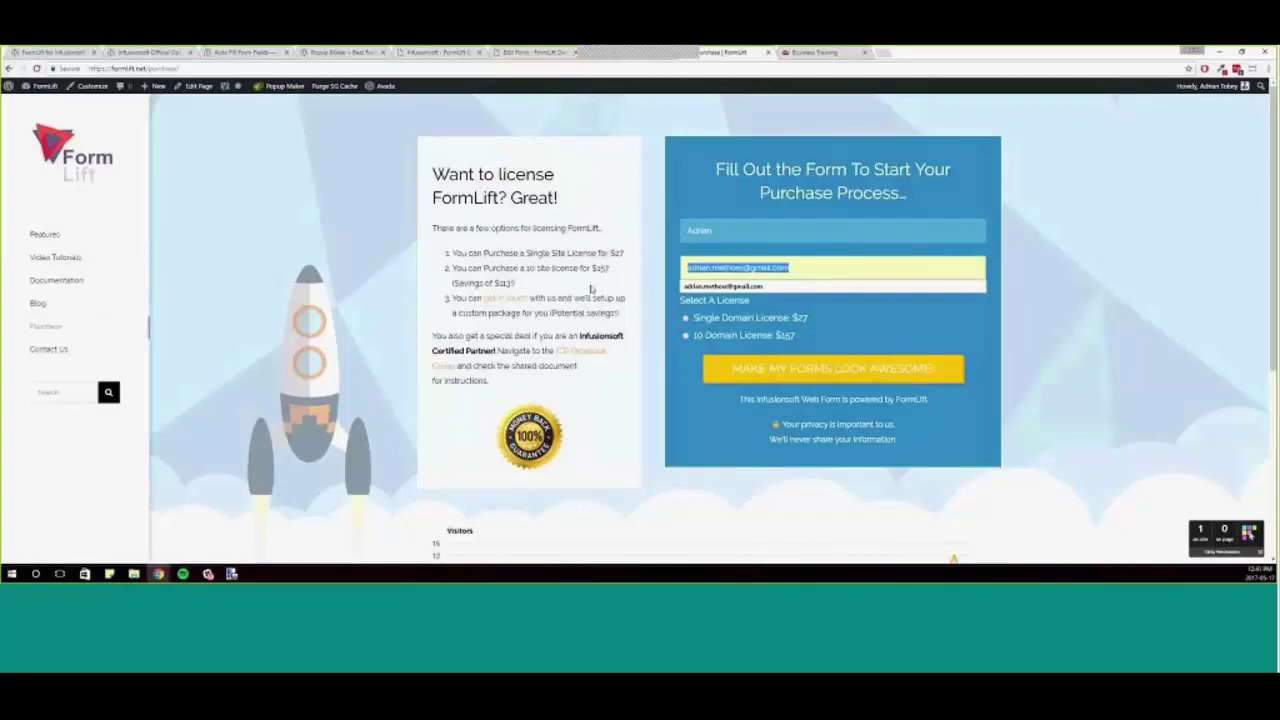
{"action": "left_click", "coordinate": [670, 318]}
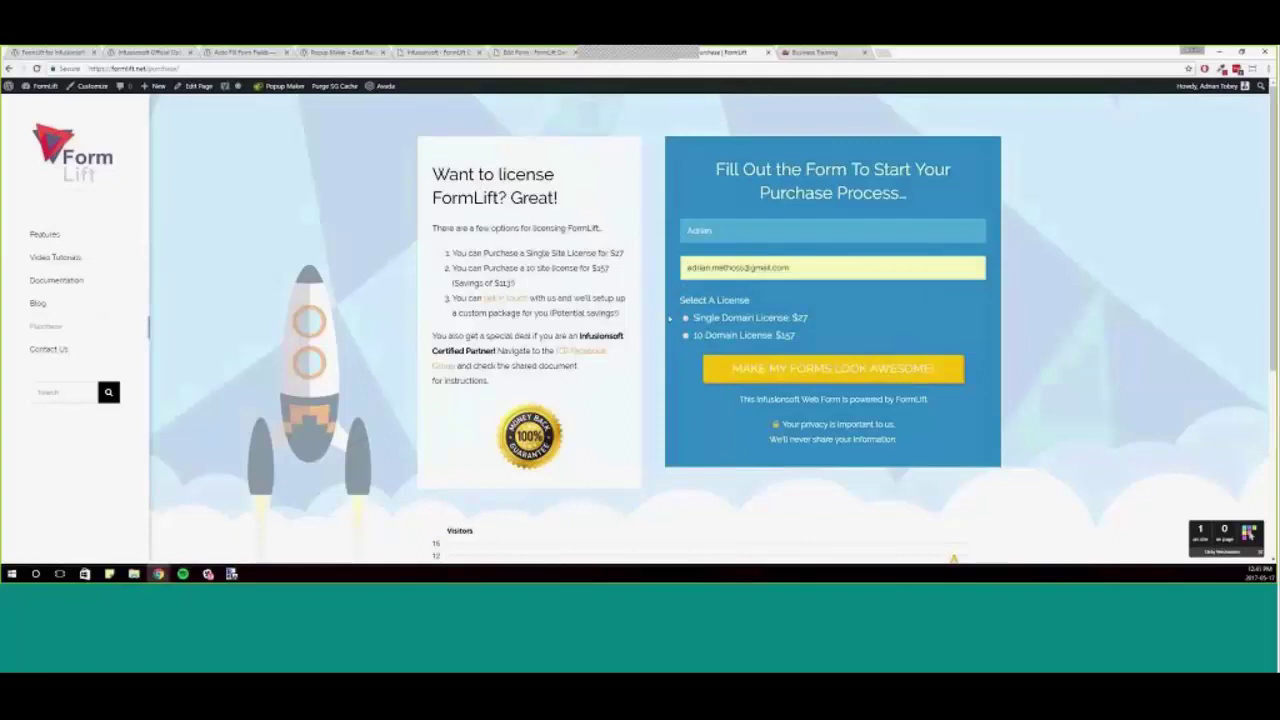
{"action": "left_click", "coordinate": [716, 344]}
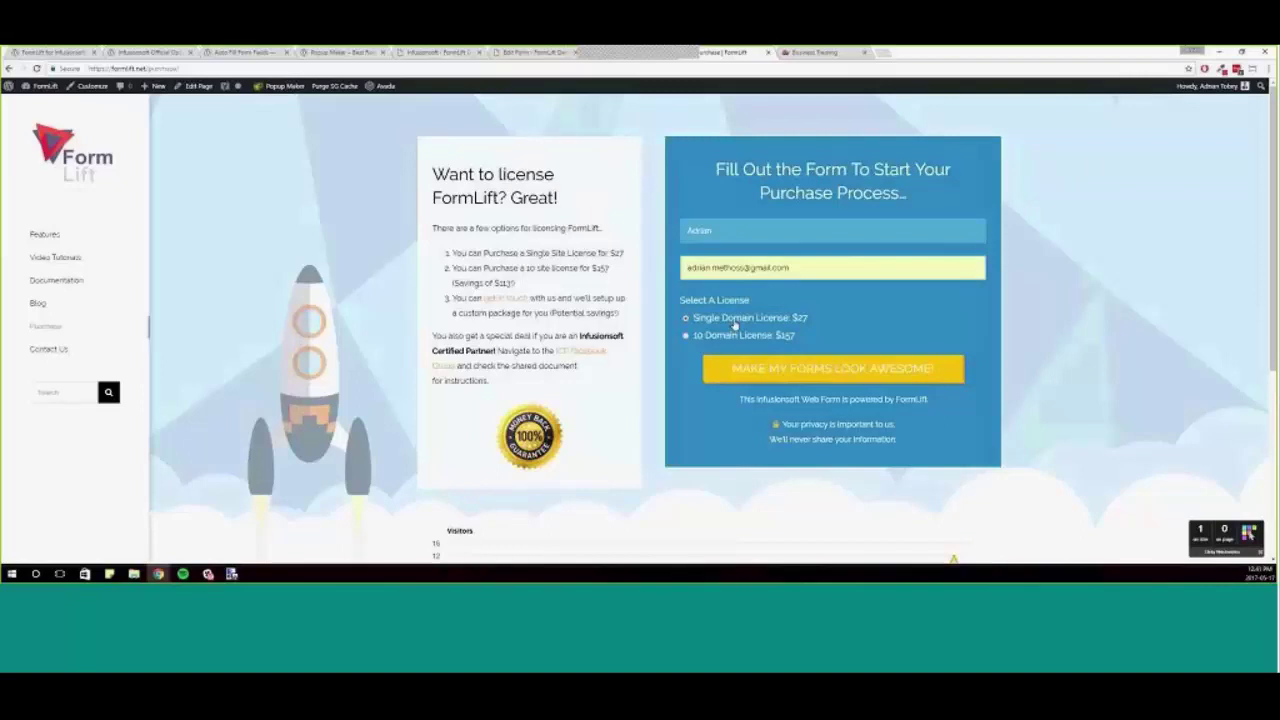
- Submit the Single Domain License form, pass reCAPTCHA, then return to the purchase form
{"action": "left_click", "coordinate": [774, 378]}
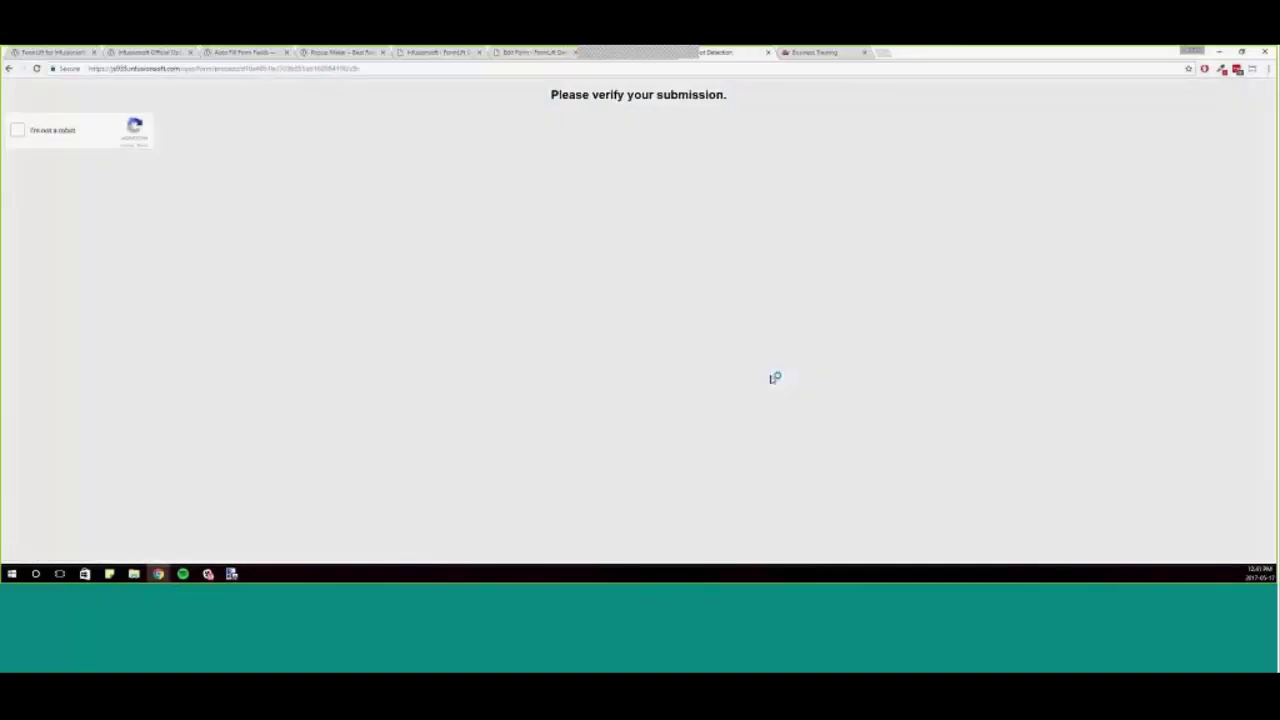
{"action": "left_click", "coordinate": [70, 136]}
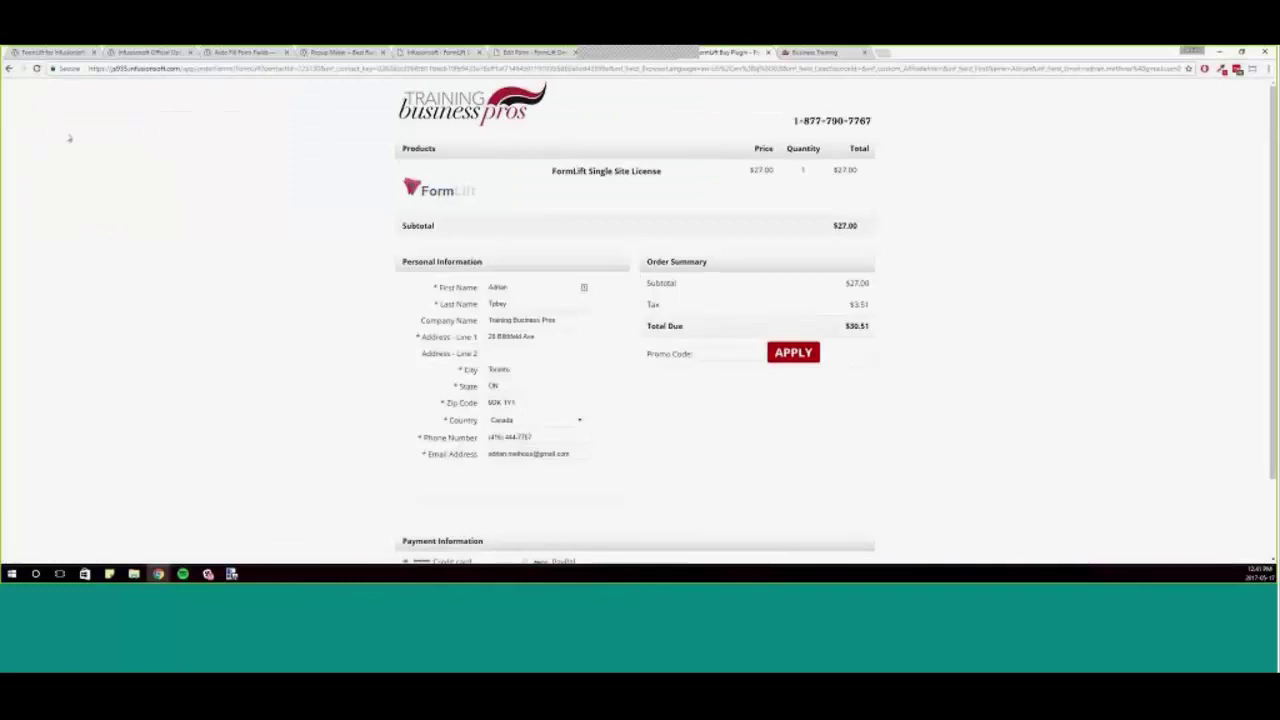
{"action": "key", "text": "alt+Left"}
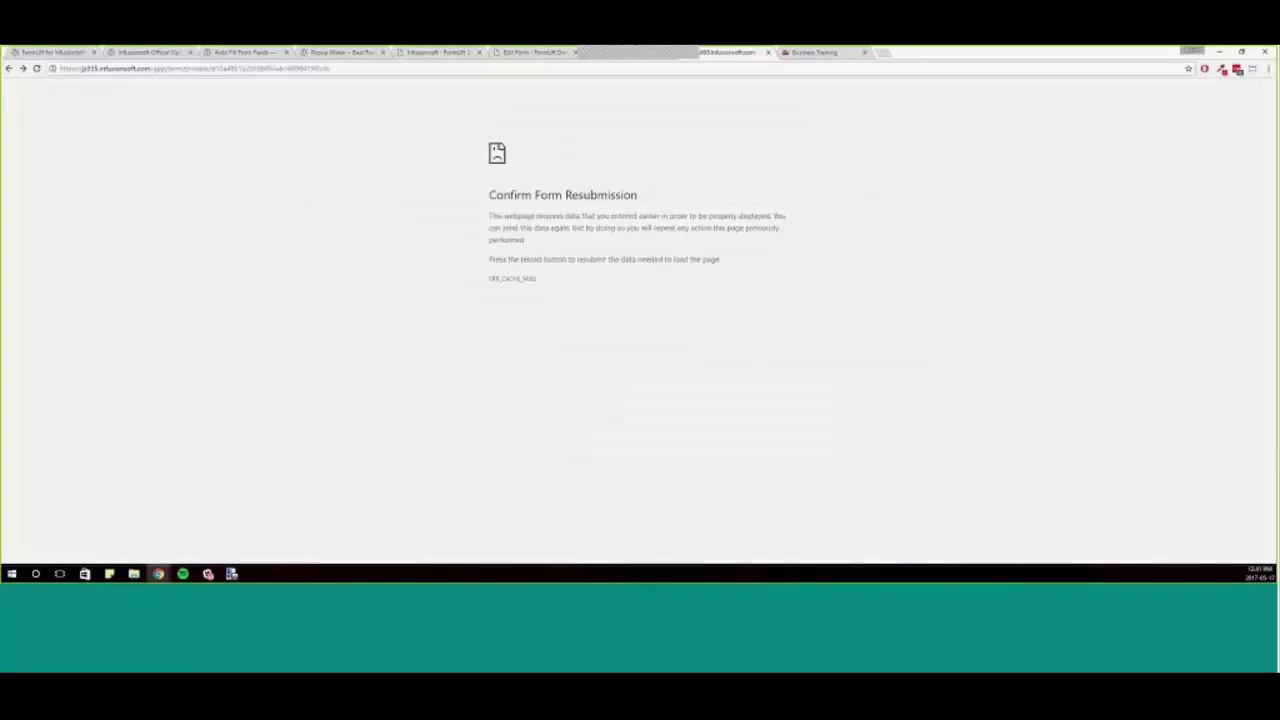
{"action": "key", "text": "alt+Left"}
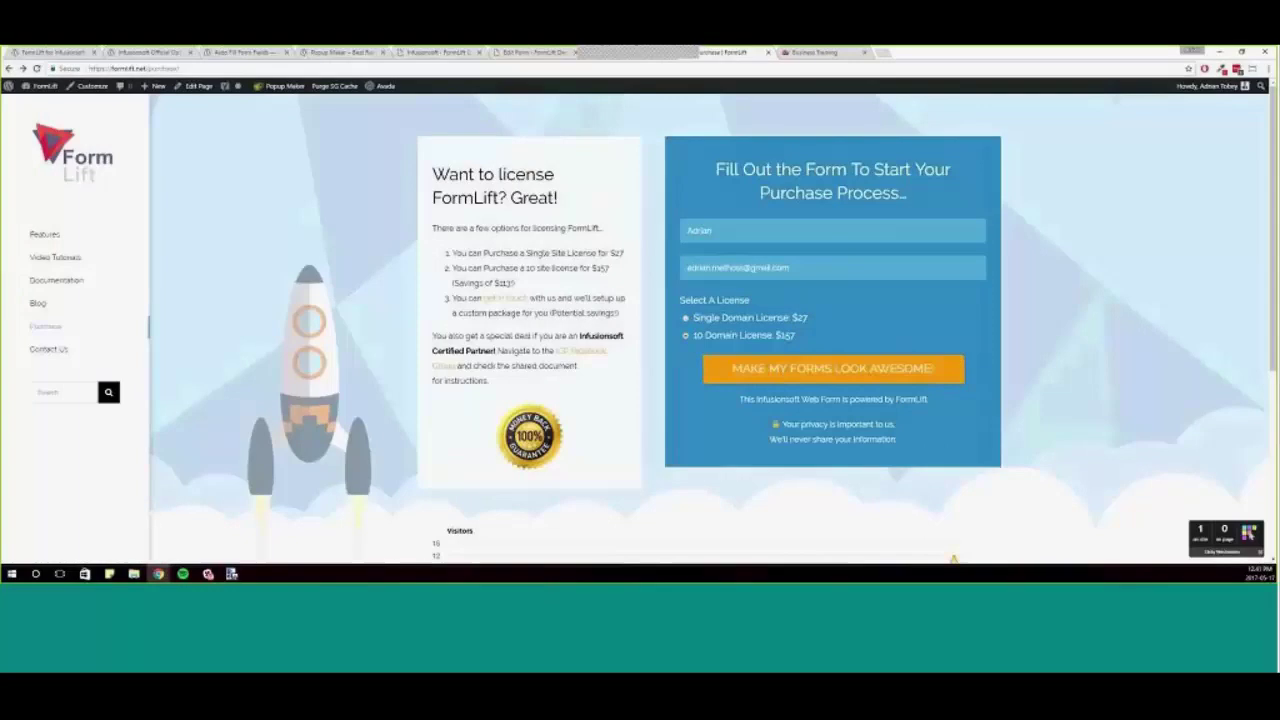
- Resubmit for the $157 Multi Site License, pass reCAPTCHA, and go back
{"action": "left_click", "coordinate": [785, 370]}
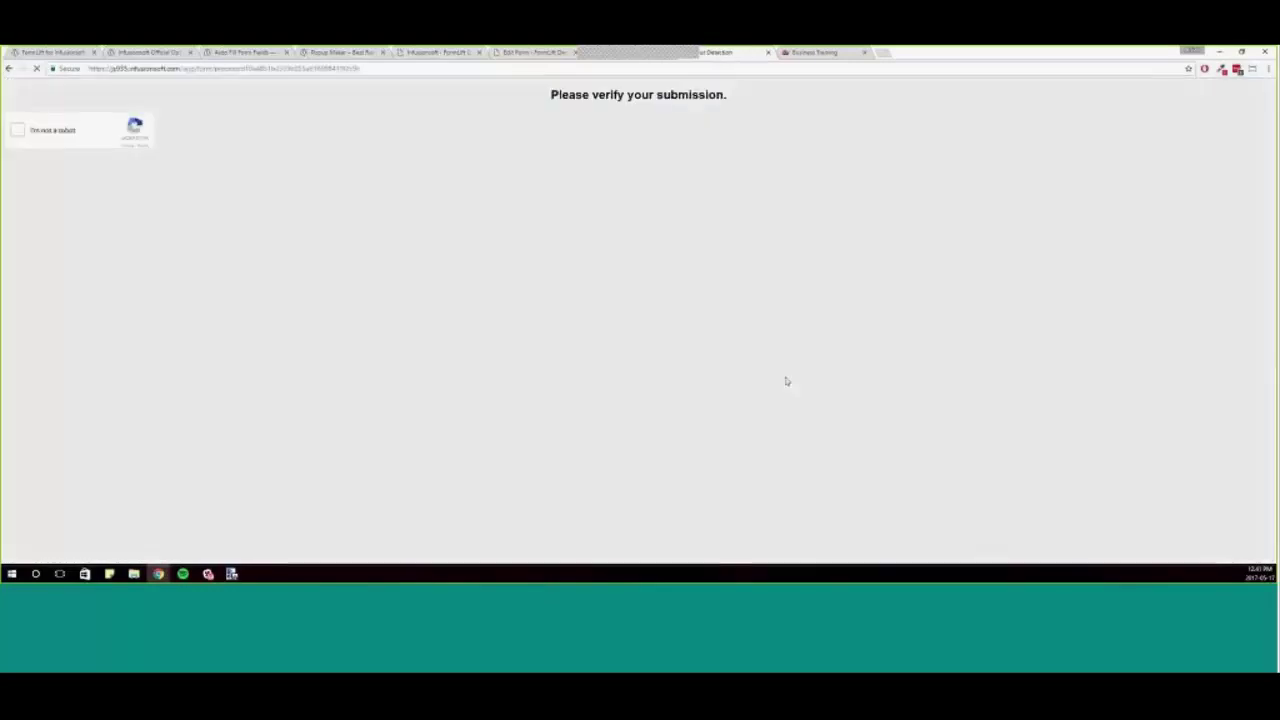
{"action": "left_click", "coordinate": [95, 131]}
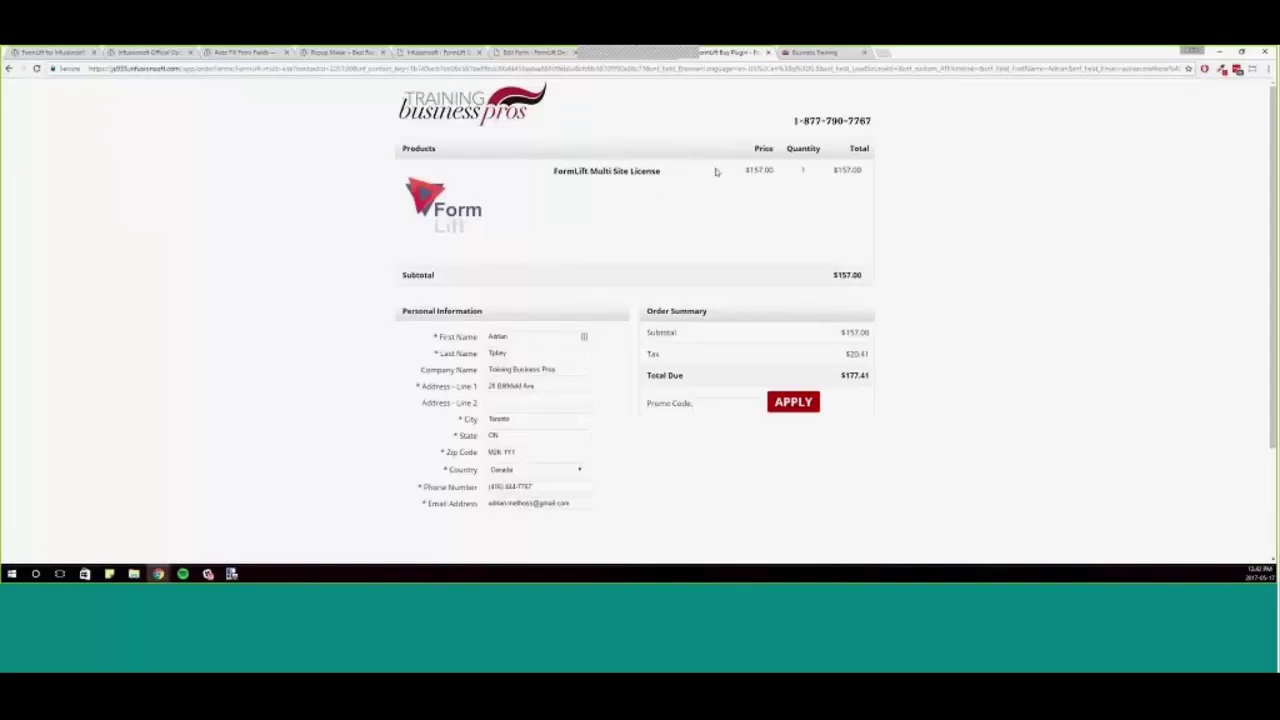
{"action": "key", "text": "alt+Left"}
- Return to the FormLift form editor tab for MY TEST FORM
{"action": "key", "text": "ctrl+shift+Tab"}
{"action": "key", "text": "ctrl+shift+Tab"}
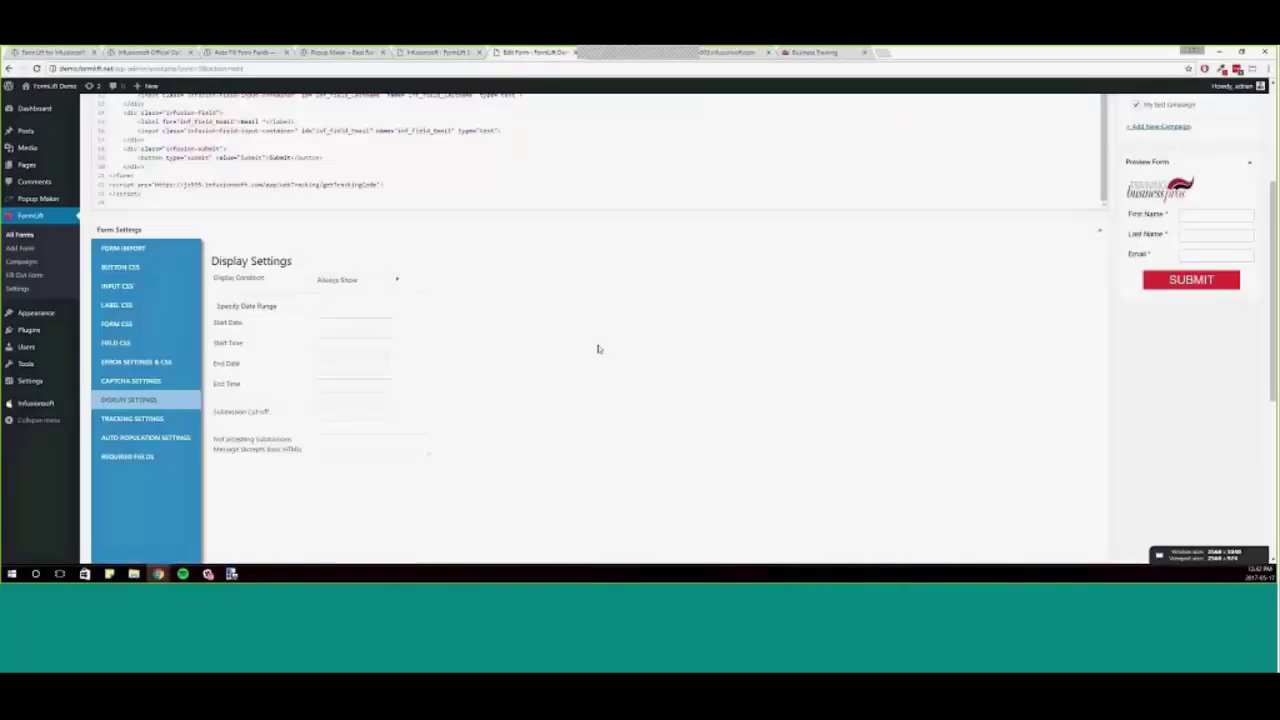
{"action": "scroll", "coordinate": [551, 357], "scroll_direction": "down", "scroll_amount": 4}
{"action": "scroll", "coordinate": [769, 458], "scroll_direction": "up", "scroll_amount": 3}
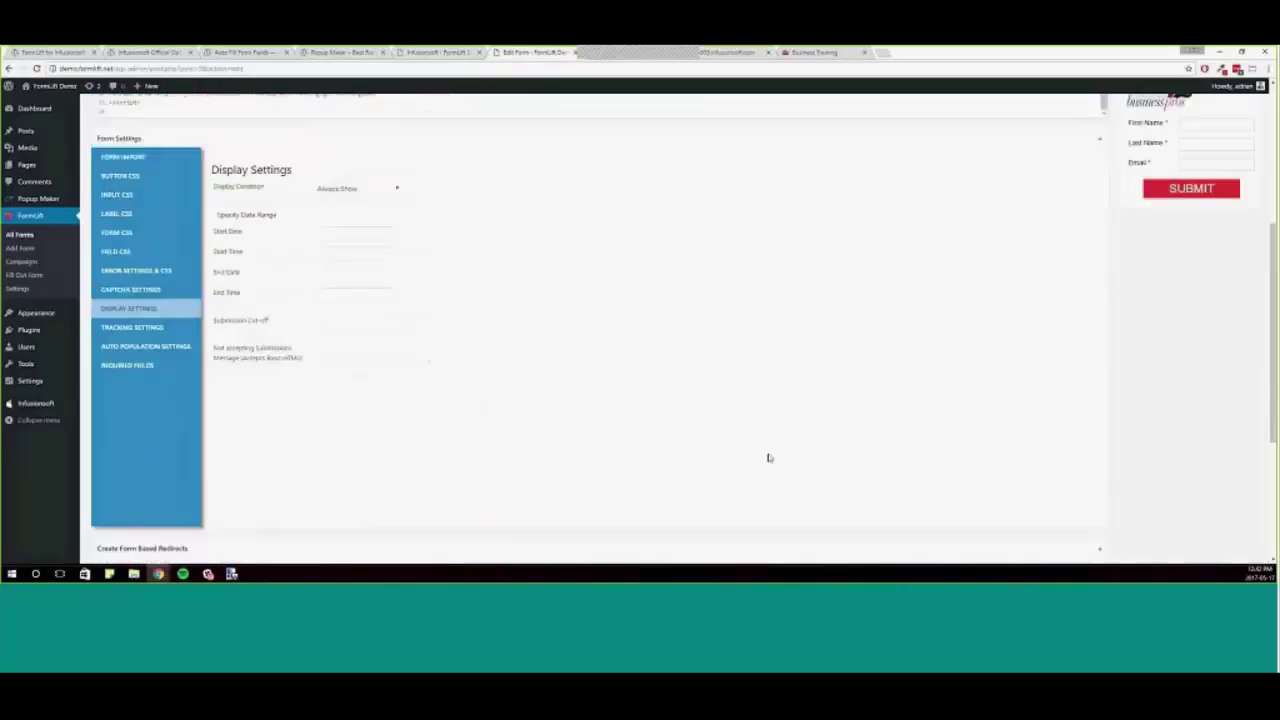
{"action": "scroll", "coordinate": [771, 457], "scroll_direction": "up", "scroll_amount": 3}
{"action": "scroll", "coordinate": [600, 400], "scroll_direction": "down", "scroll_amount": 2}
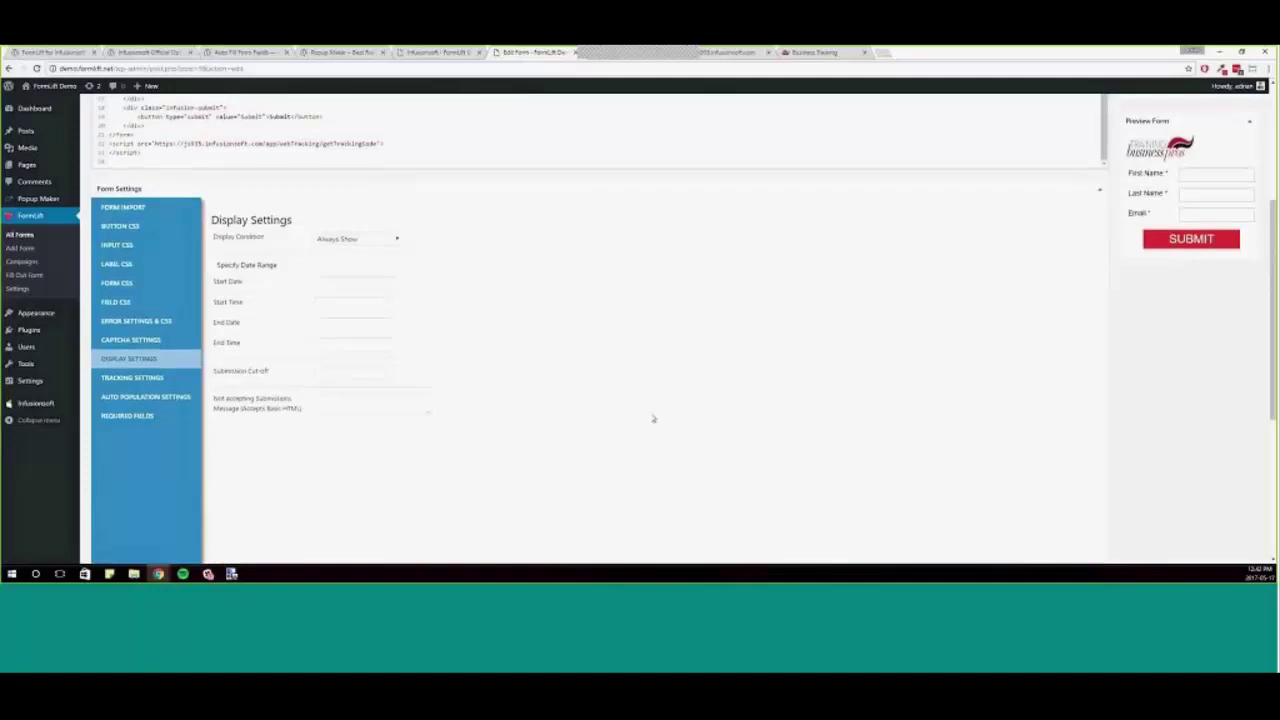
- Import the FormLift Buy Plugin form from Infusionsoft in the Form Import settings
{"action": "left_click", "coordinate": [123, 207]}
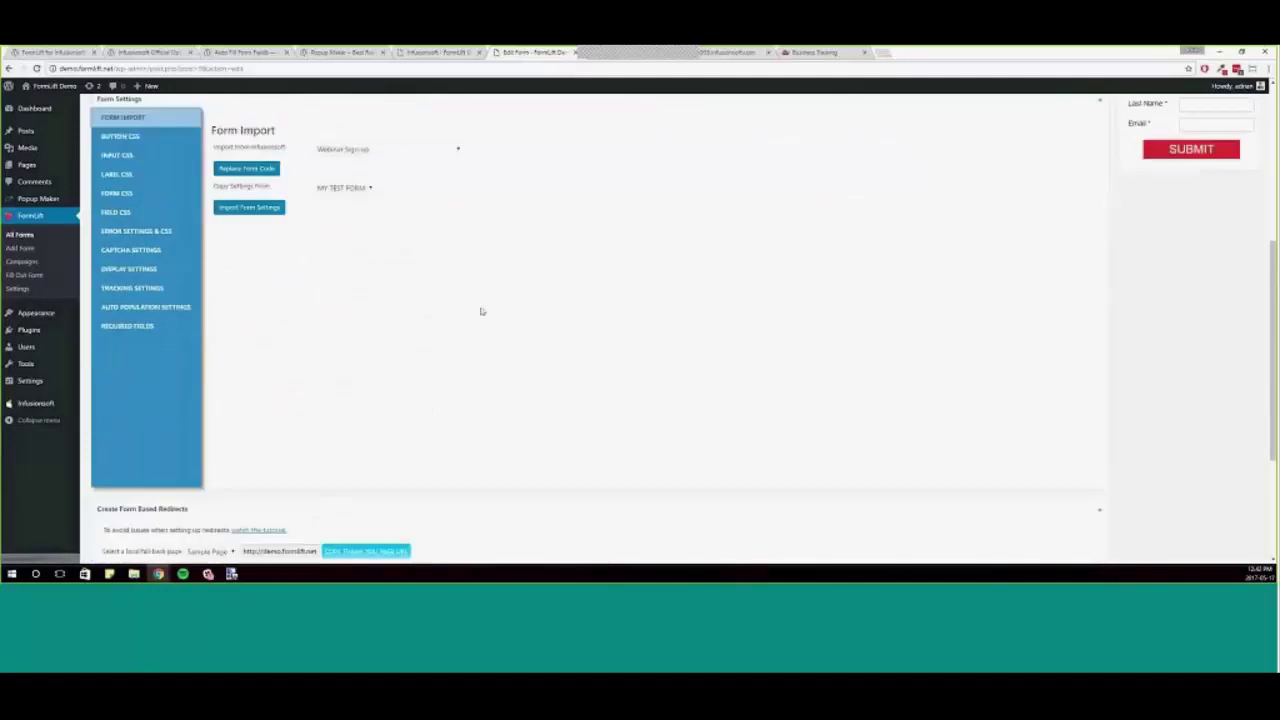
{"action": "left_click", "coordinate": [403, 149]}
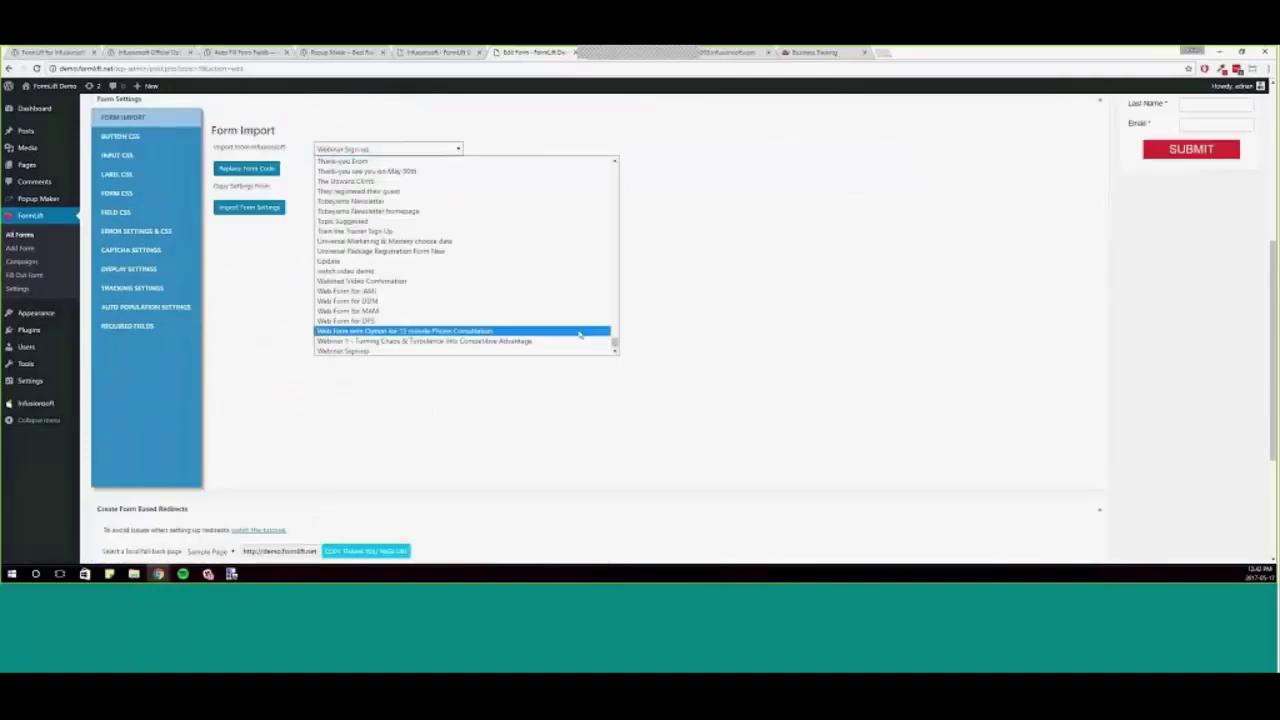
{"action": "scroll", "coordinate": [580, 335], "scroll_direction": "up", "scroll_amount": 10}
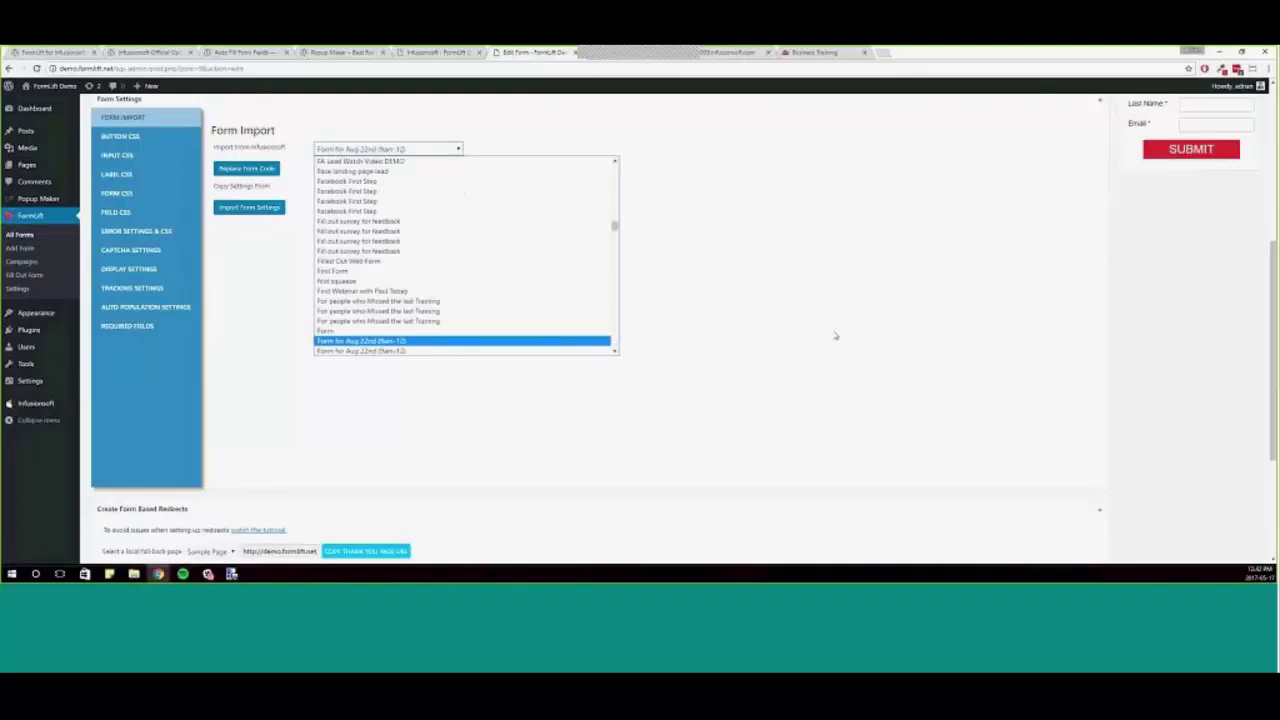
{"action": "key", "text": "Down"}
{"action": "key", "text": "Down"}
{"action": "key", "text": "Down"}
{"action": "key", "text": "Down"}
{"action": "key", "text": "Down"}
{"action": "key", "text": "Down"}
{"action": "key", "text": "Down"}
{"action": "key", "text": "Down"}
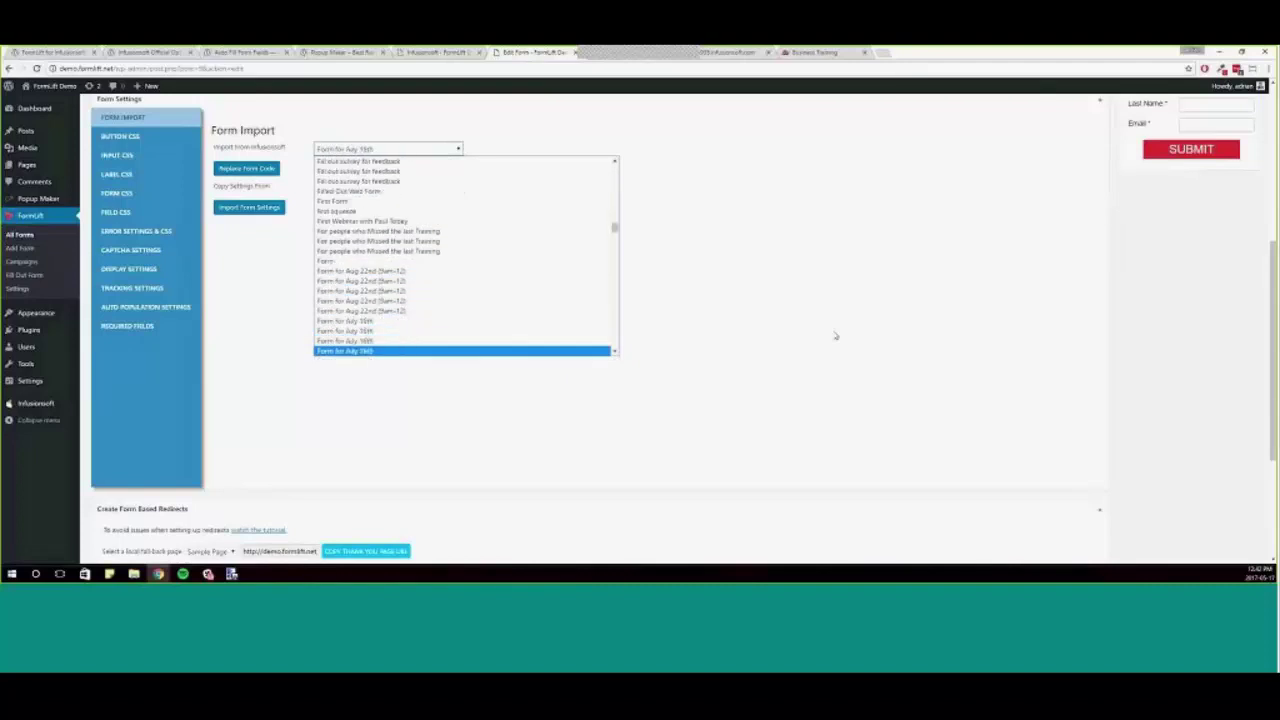
{"action": "key", "text": "Down"}
{"action": "key", "text": "Down"}
{"action": "key", "text": "Down"}
{"action": "key", "text": "Down"}
{"action": "key", "text": "Down"}
{"action": "key", "text": "Down"}
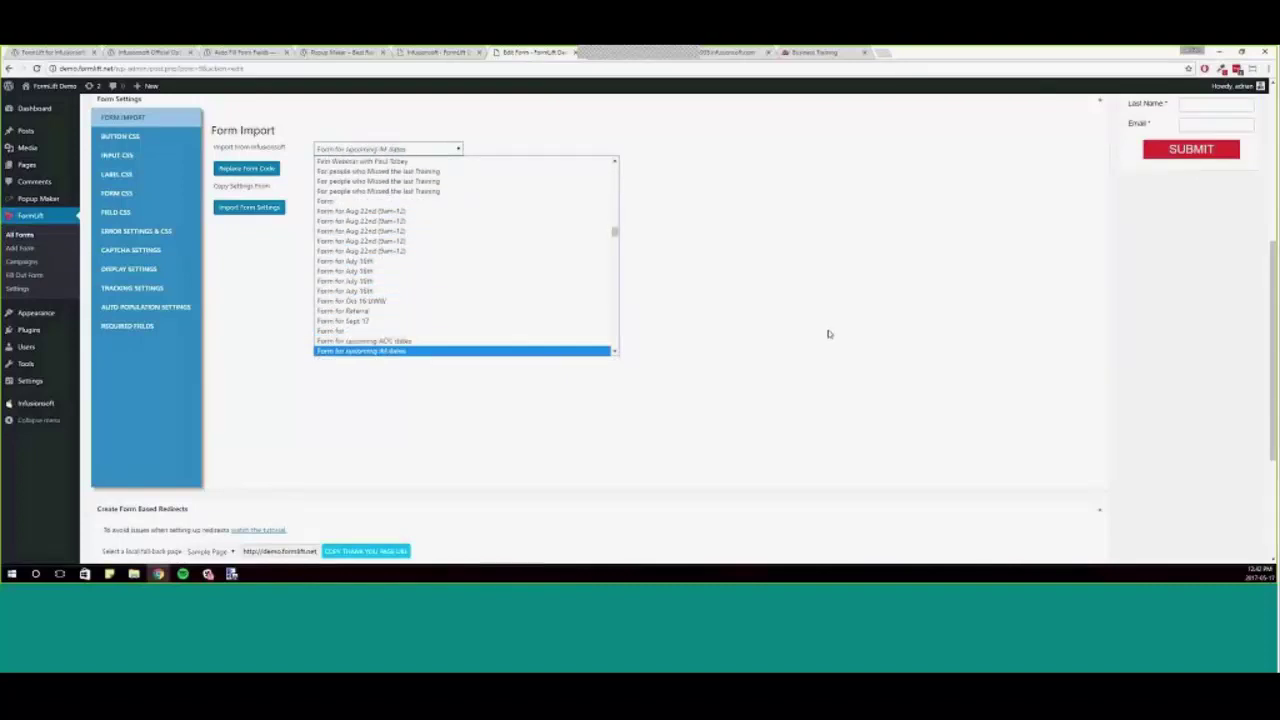
{"action": "scroll", "coordinate": [485, 328], "scroll_direction": "down", "scroll_amount": 3}
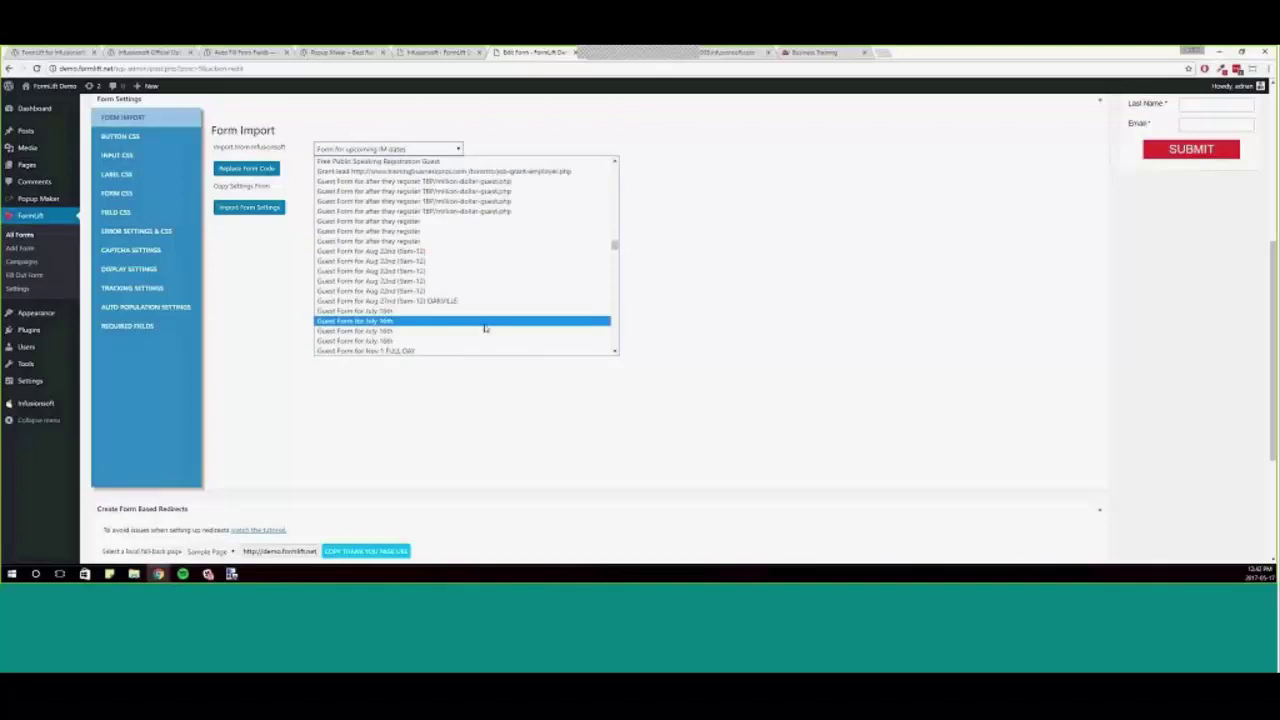
{"action": "scroll", "coordinate": [485, 328], "scroll_direction": "up", "scroll_amount": 5}
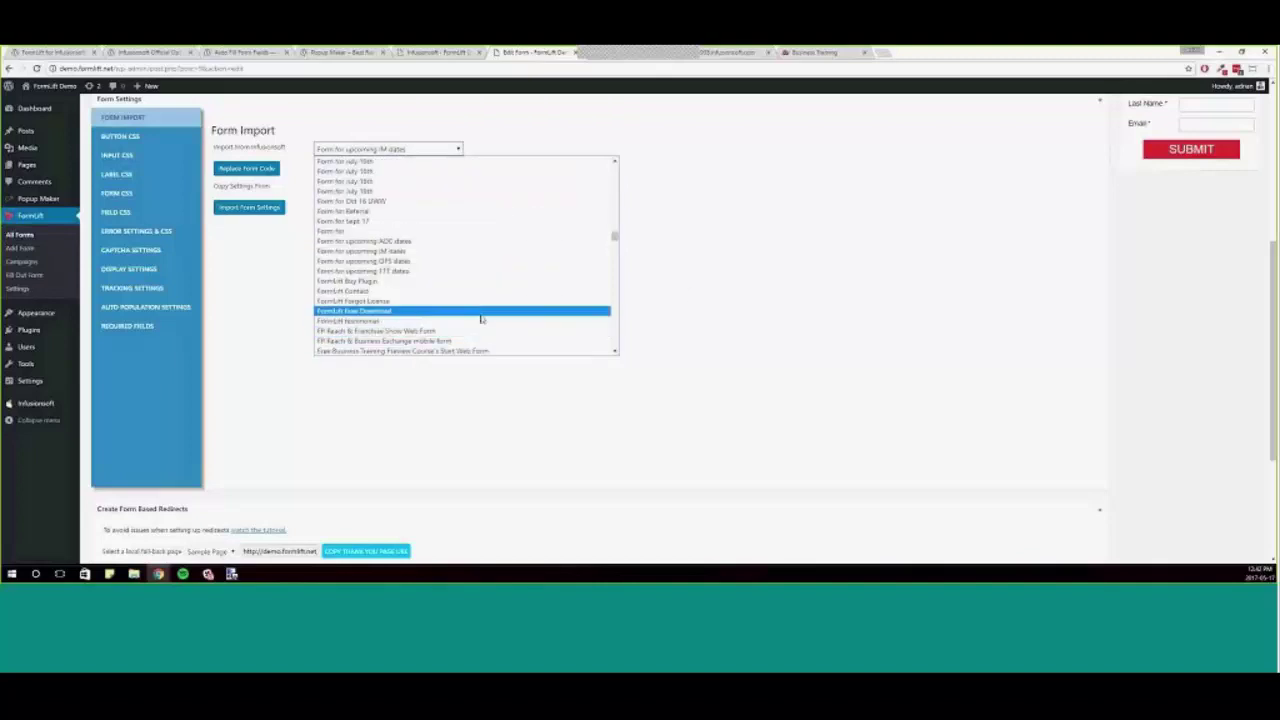
{"action": "left_click", "coordinate": [477, 292]}
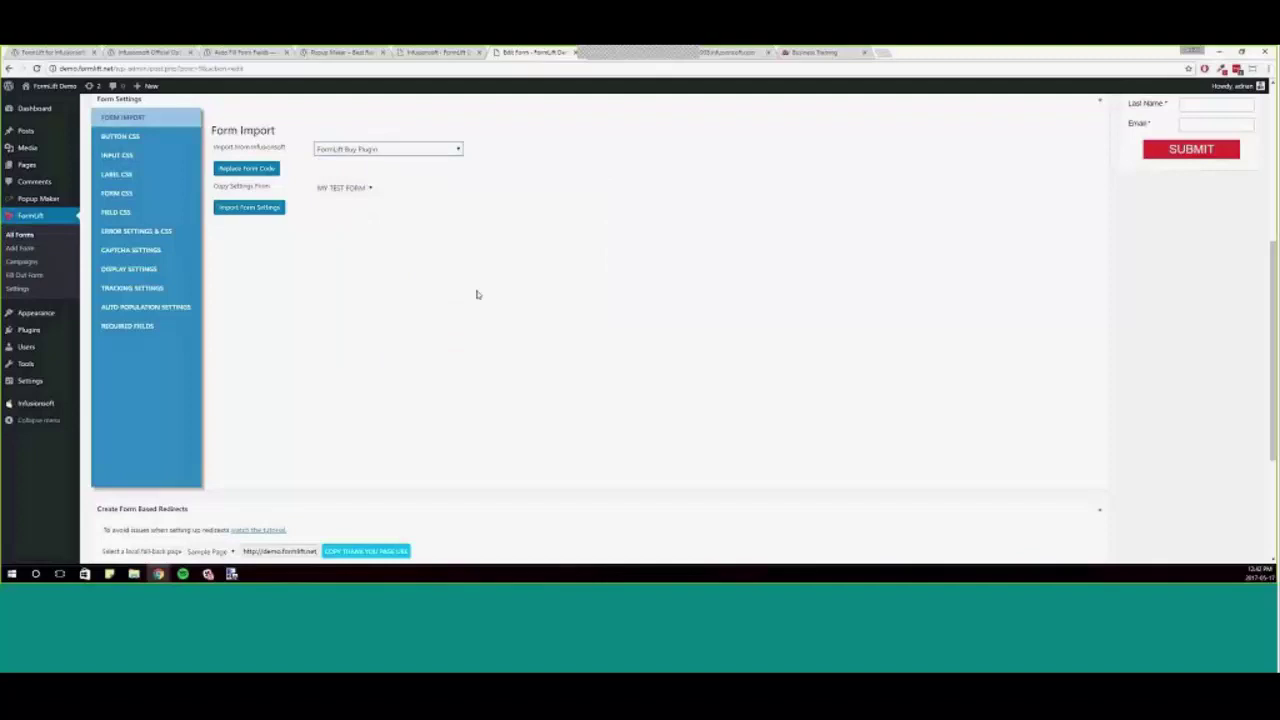
{"action": "scroll", "coordinate": [514, 383], "scroll_direction": "up", "scroll_amount": 3}
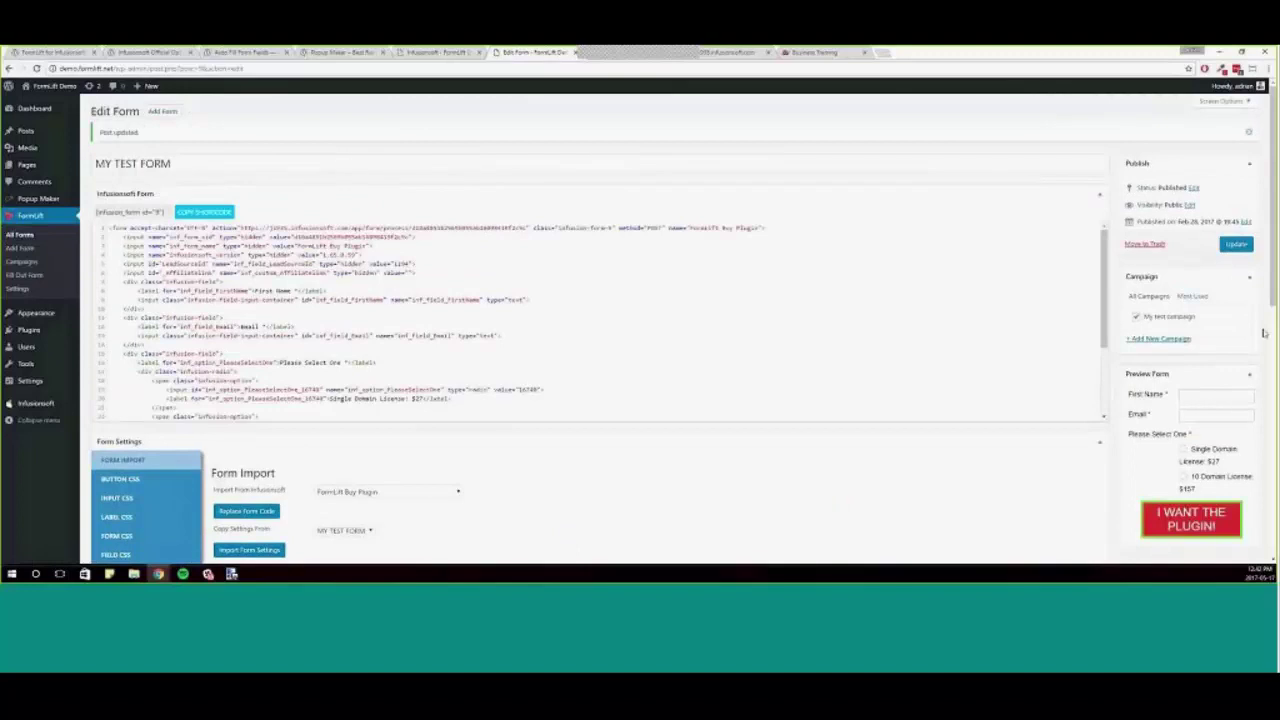
{"action": "scroll", "coordinate": [703, 519], "scroll_direction": "down", "scroll_amount": 10}
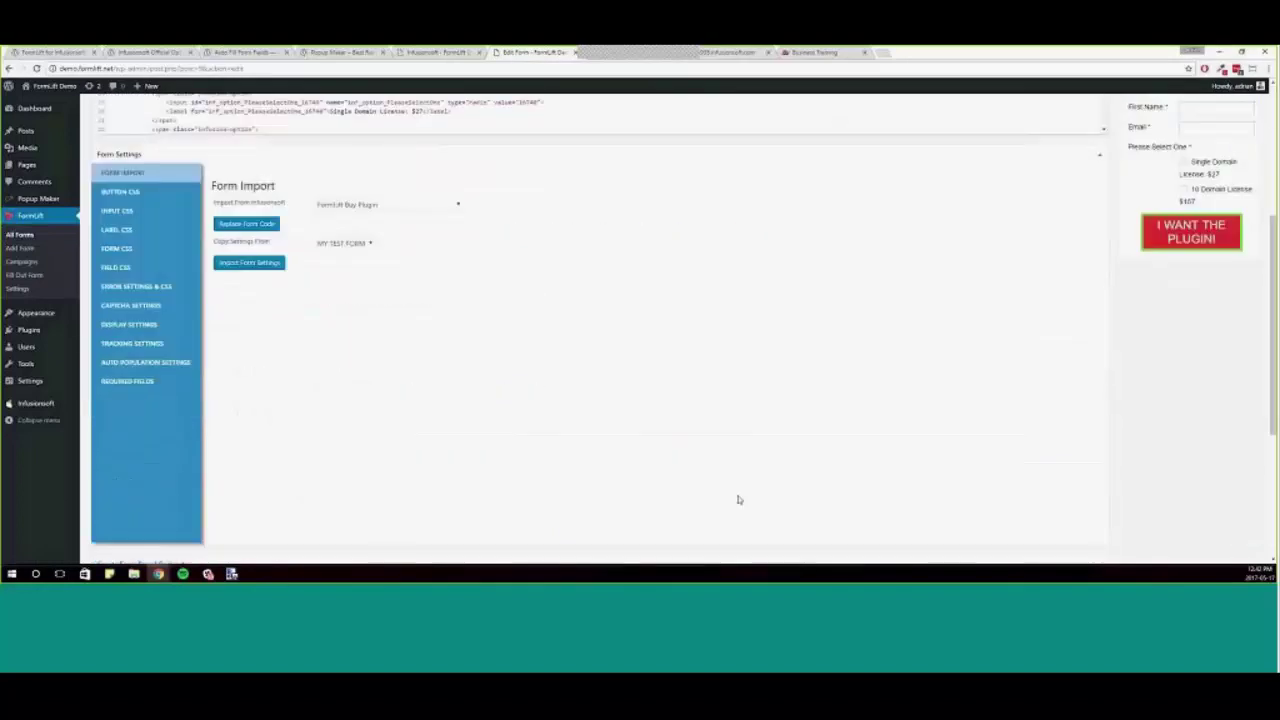
- Delete the three old redirect rules
{"action": "left_click", "coordinate": [502, 416]}
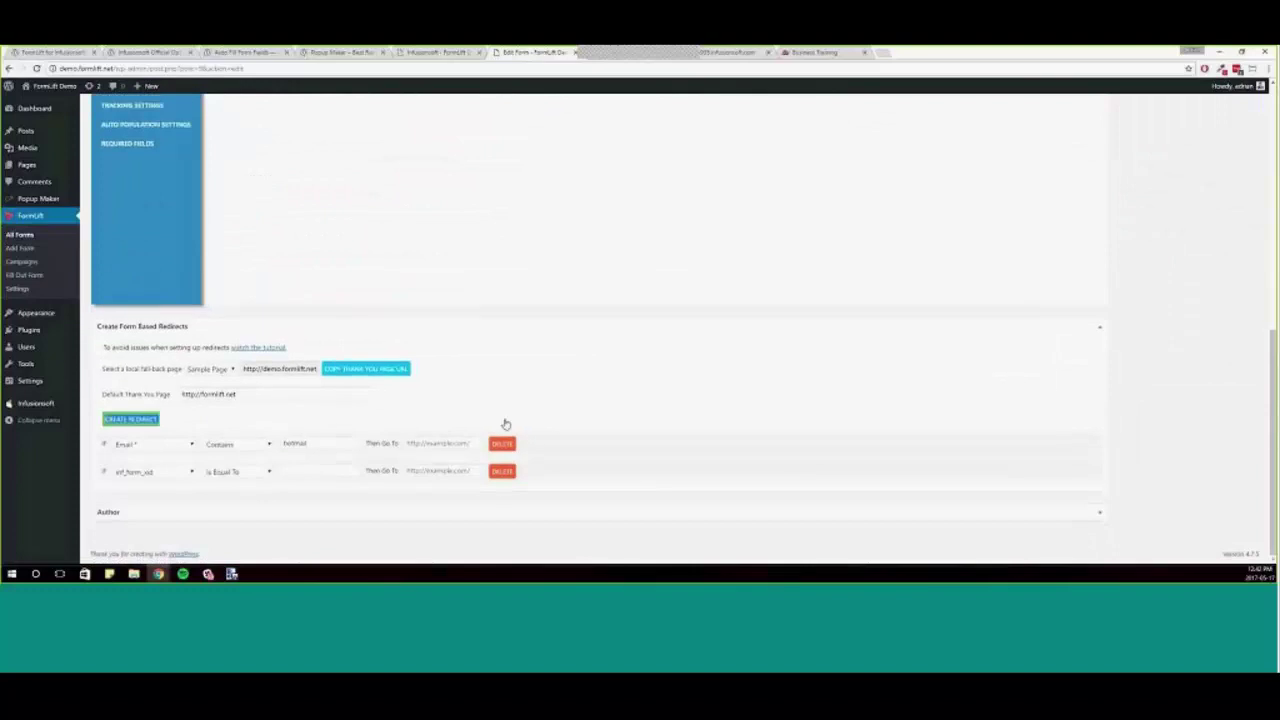
{"action": "left_click", "coordinate": [502, 443]}
{"action": "left_click", "coordinate": [502, 471]}
{"action": "scroll", "coordinate": [1140, 250], "scroll_direction": "up", "scroll_amount": 10}
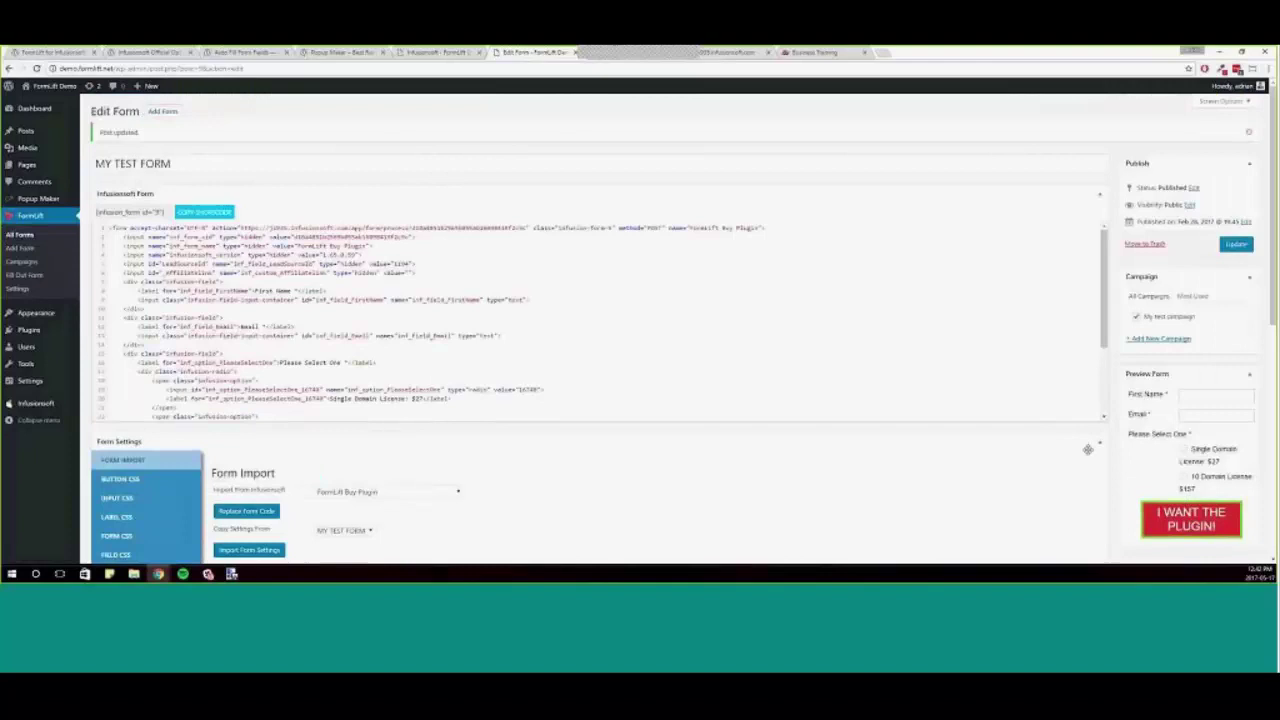
{"action": "scroll", "coordinate": [1076, 455], "scroll_direction": "down", "scroll_amount": 10}
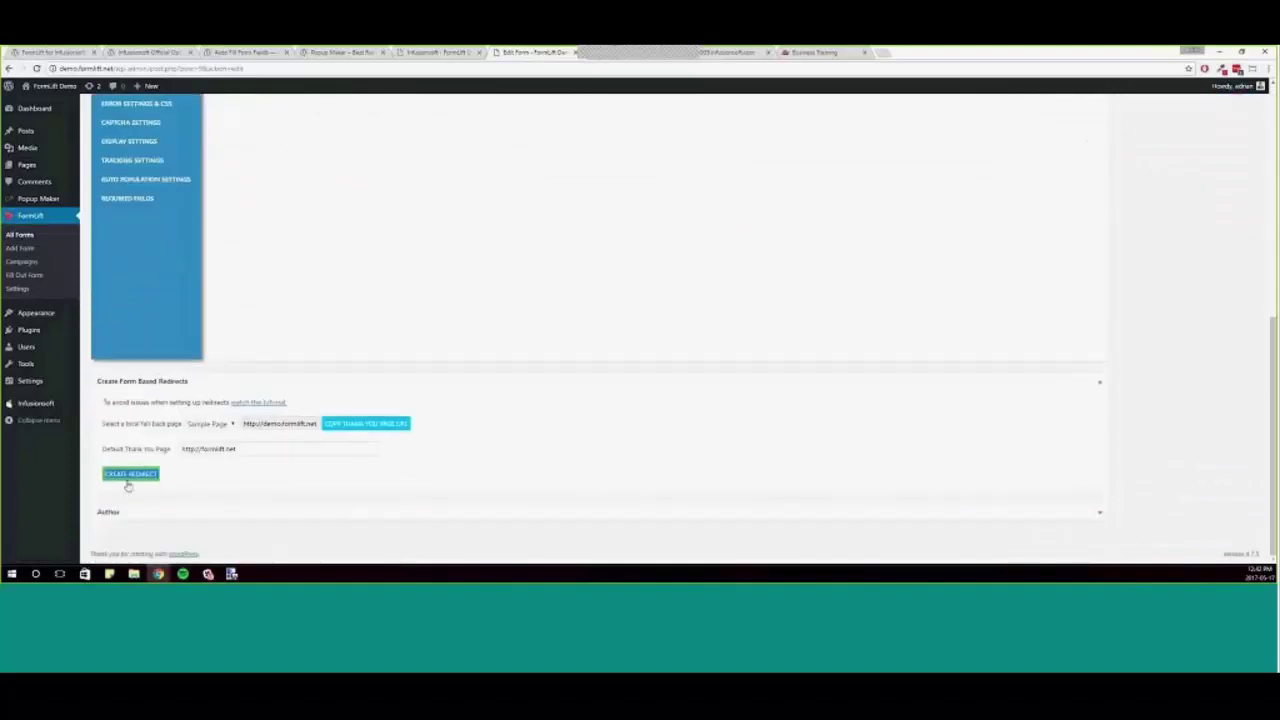
- Add two new redirect rules, basing the first on the Please Select One field
{"action": "left_click", "coordinate": [130, 472]}
{"action": "left_click", "coordinate": [131, 447]}
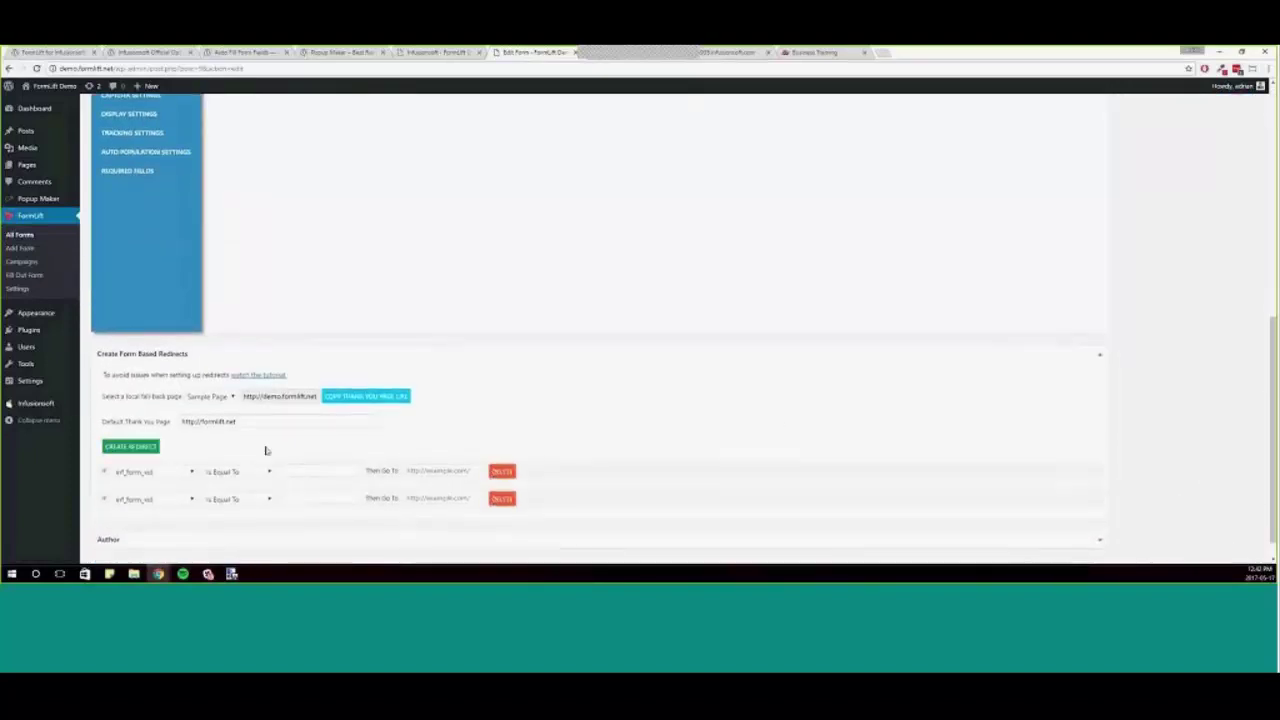
{"action": "left_click", "coordinate": [144, 445]}
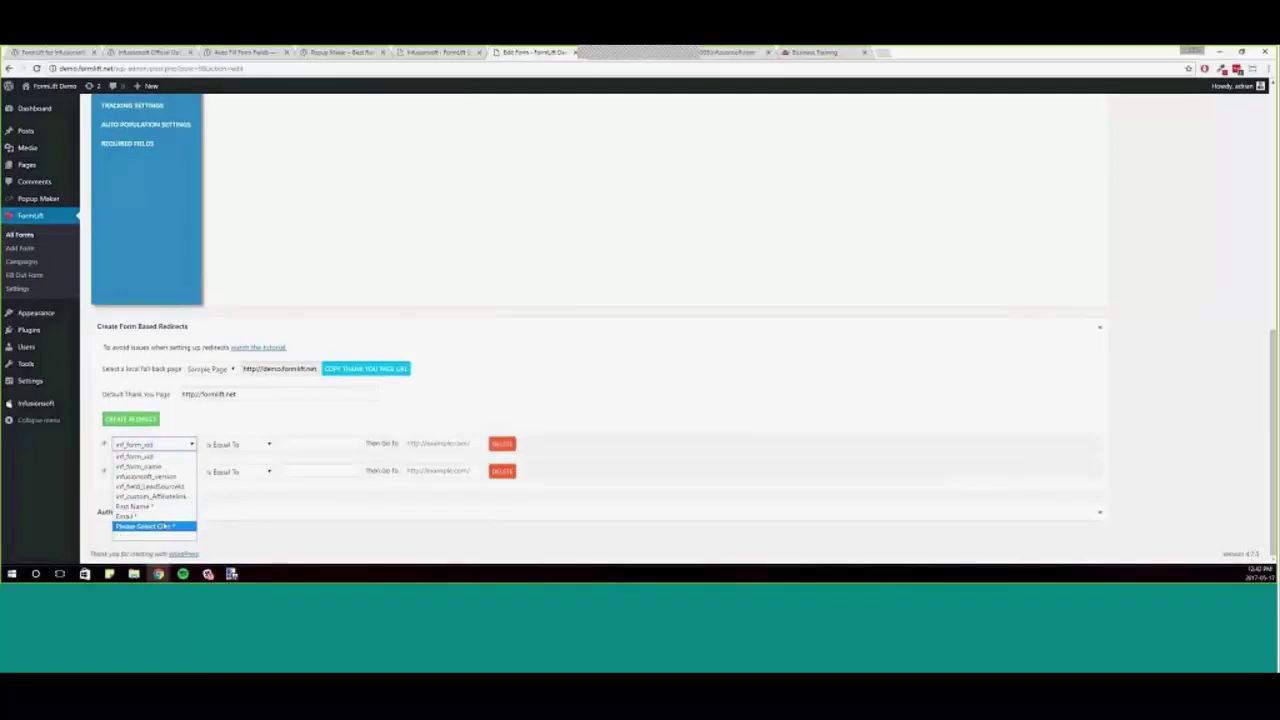
{"action": "left_click", "coordinate": [175, 526]}
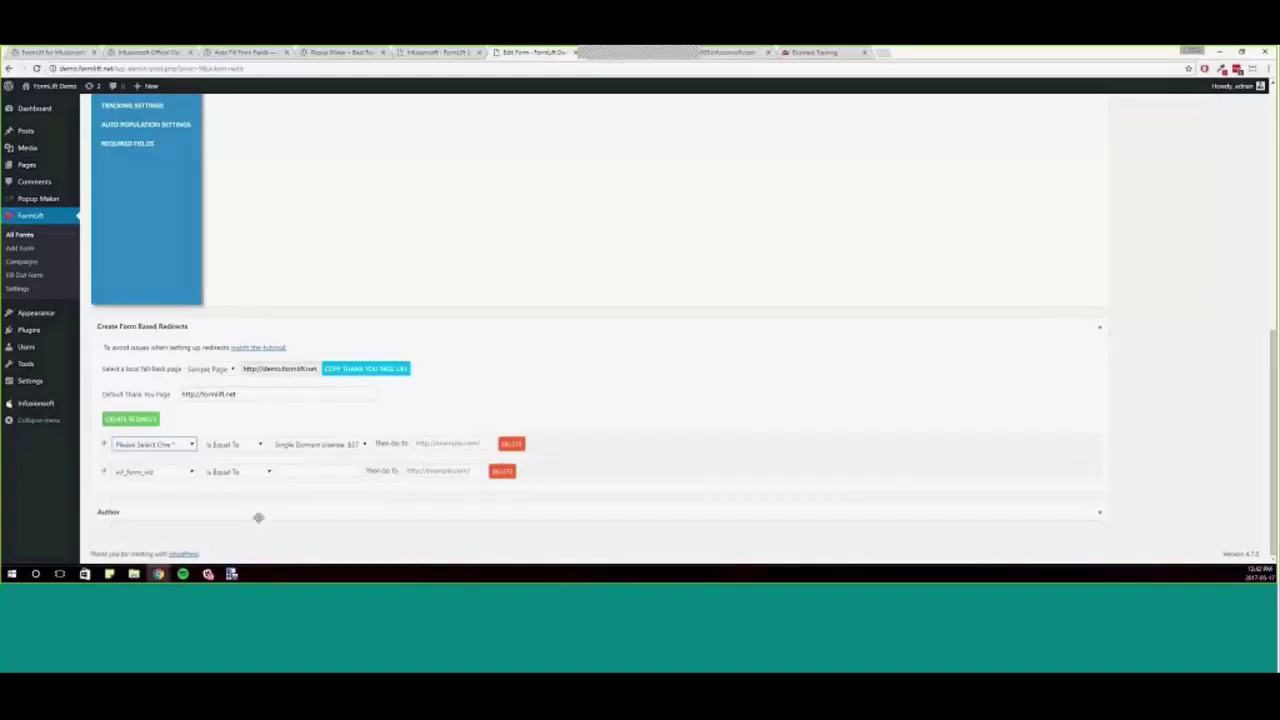
{"action": "scroll", "coordinate": [1117, 314], "scroll_direction": "up", "scroll_amount": 5}
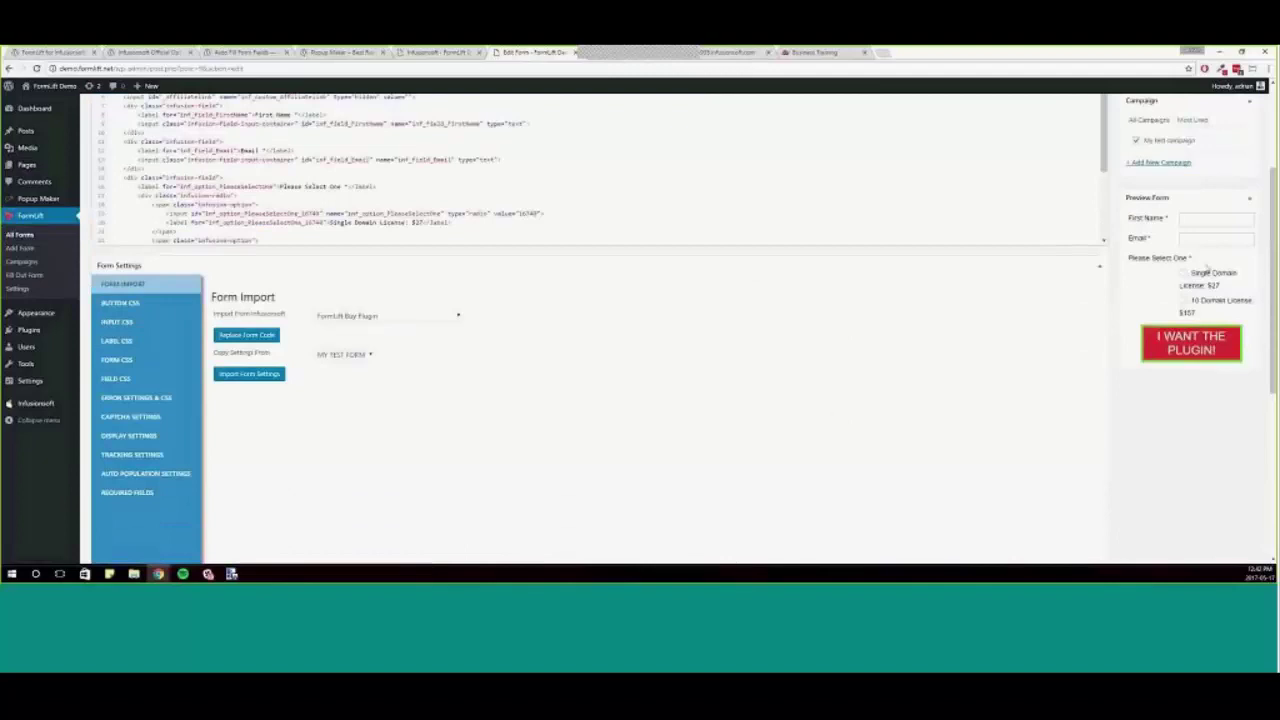
{"action": "scroll", "coordinate": [1064, 351], "scroll_direction": "down", "scroll_amount": 3}
{"action": "scroll", "coordinate": [1064, 351], "scroll_direction": "down", "scroll_amount": 2}
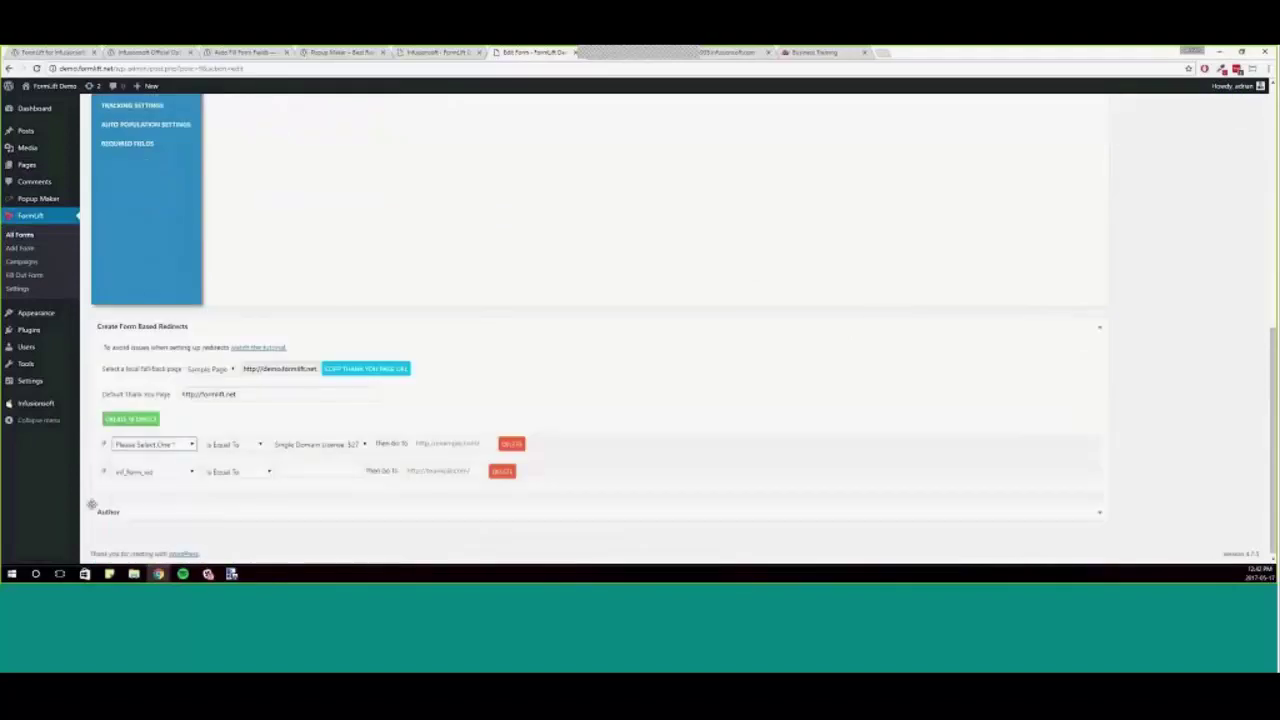
{"action": "left_click", "coordinate": [150, 444]}
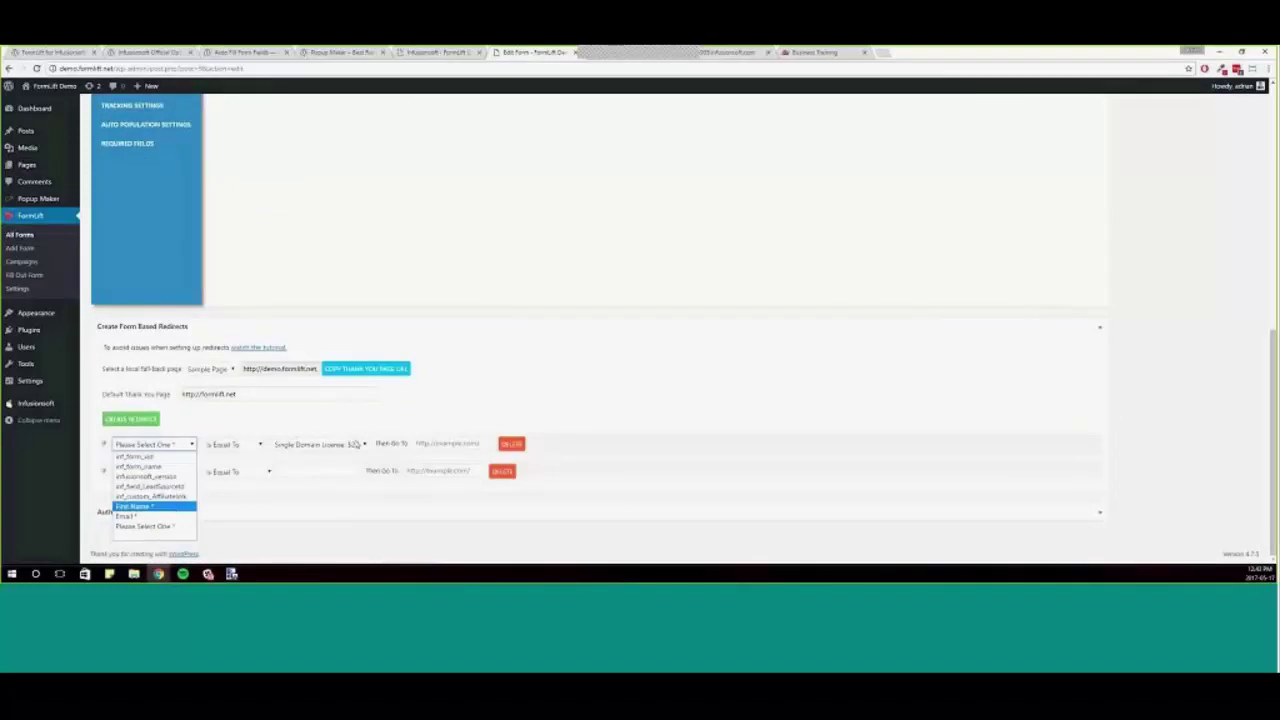
{"action": "left_click", "coordinate": [382, 428]}
- Make the first rule send Single Domain License $27 to the Infusionsoft order-form URL
{"action": "left_click", "coordinate": [355, 446]}
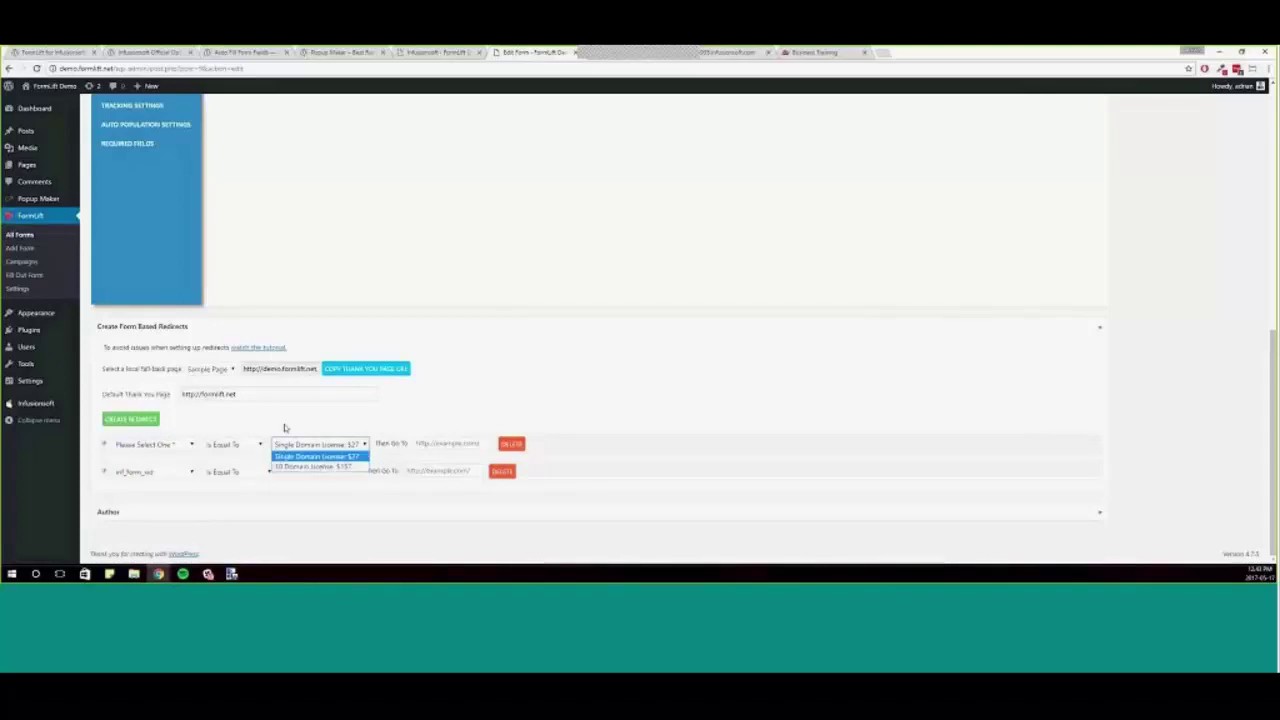
{"action": "left_click", "coordinate": [249, 446]}
{"action": "left_click", "coordinate": [318, 444]}
{"action": "left_click", "coordinate": [318, 457]}
{"action": "left_click", "coordinate": [446, 443]}
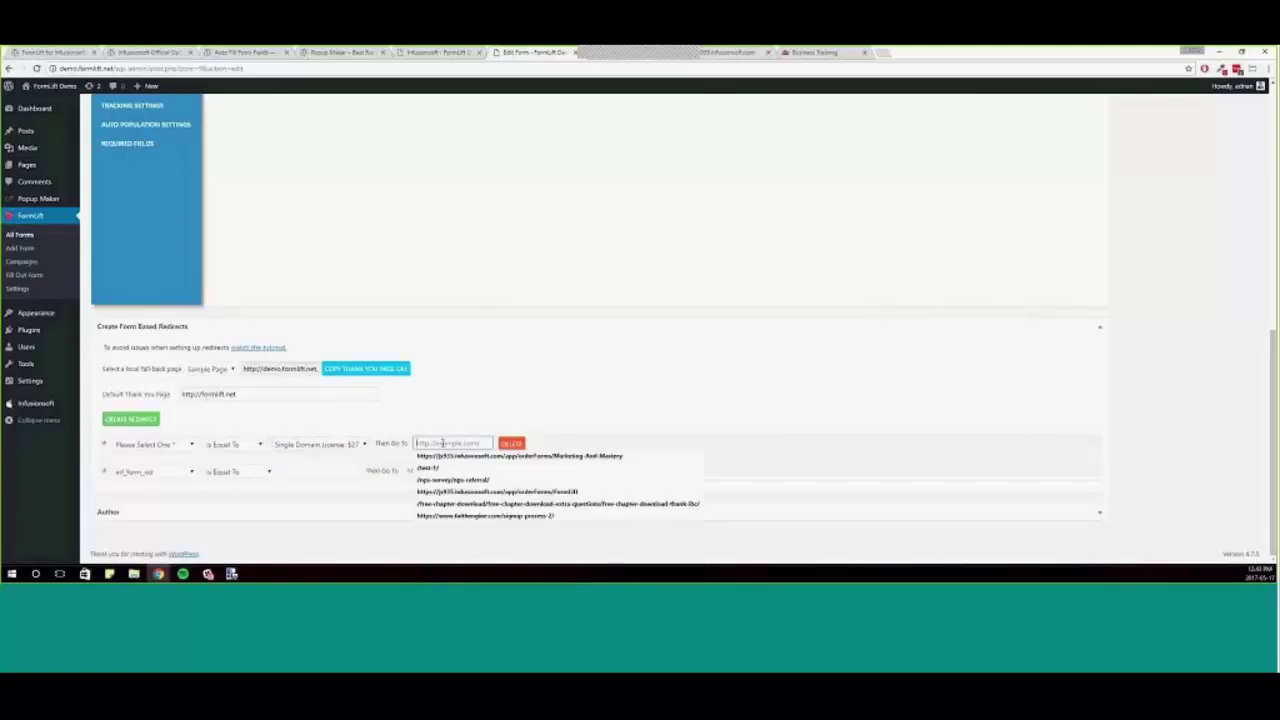
{"action": "left_click", "coordinate": [448, 457]}
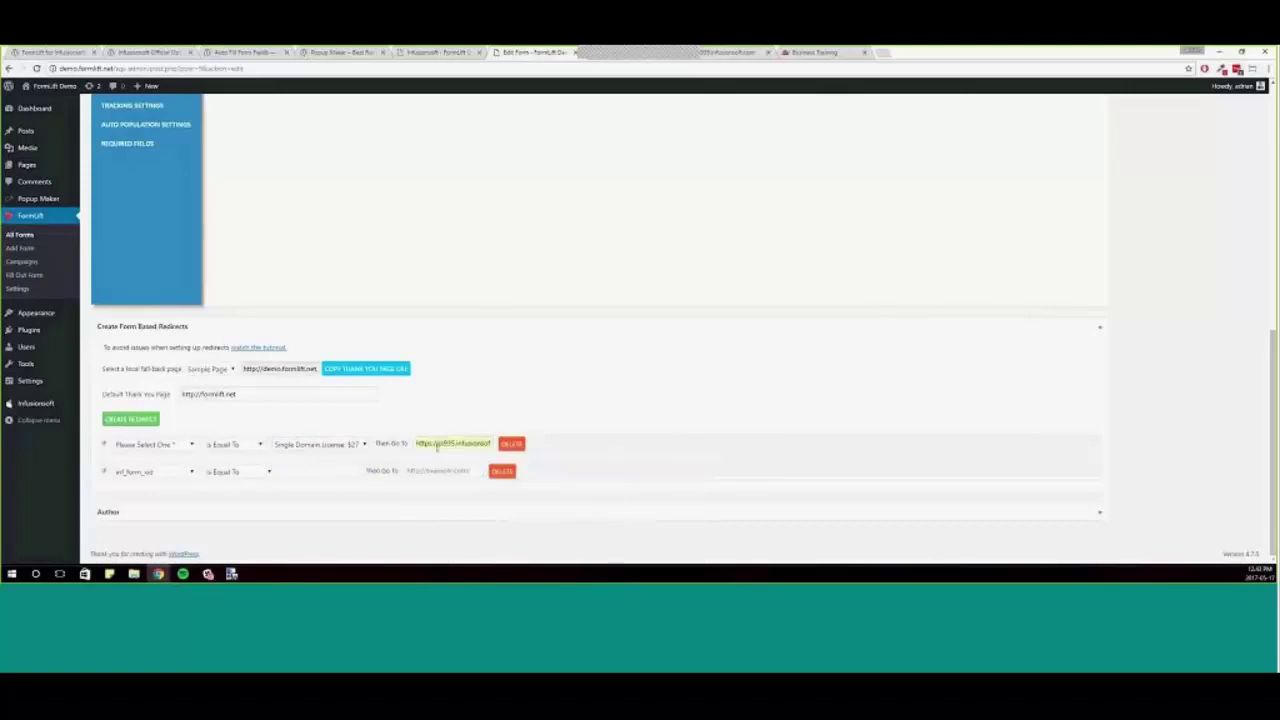
- Set the second rule to match 10 Domain License $157 on Please Select One, with a suggested destination
{"action": "left_click", "coordinate": [153, 472]}
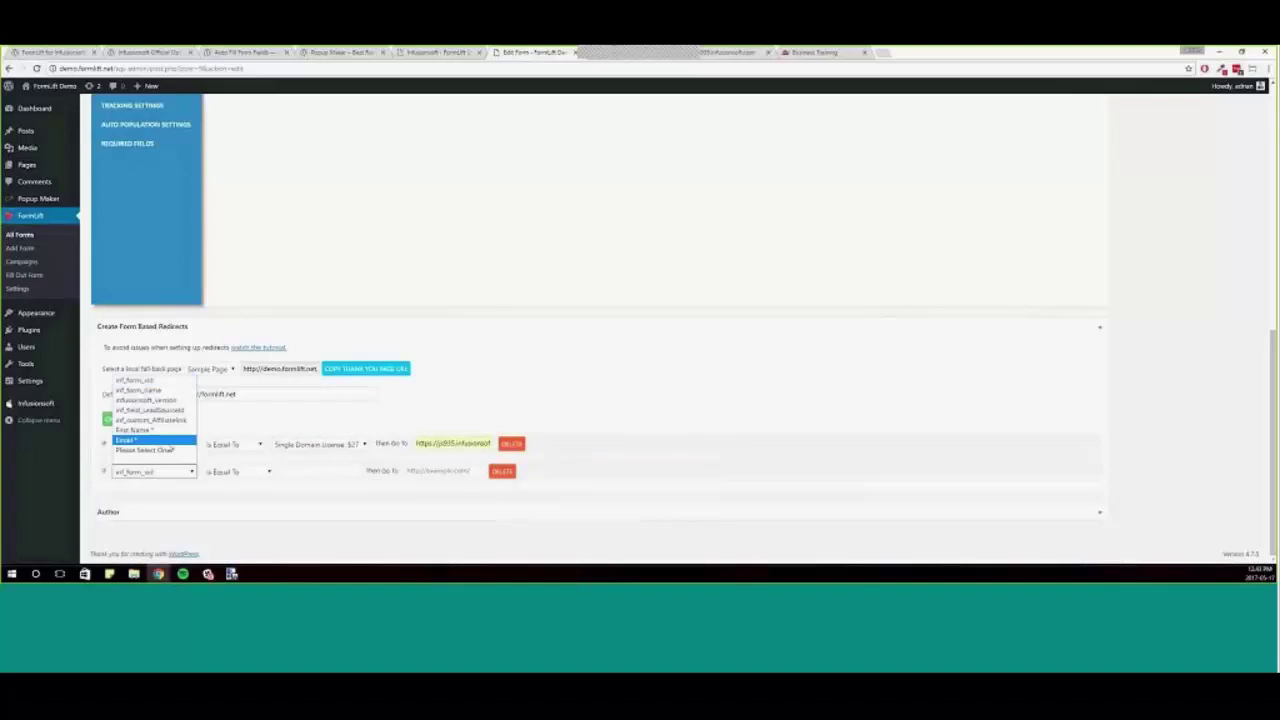
{"action": "left_click", "coordinate": [145, 446]}
{"action": "left_click", "coordinate": [305, 474]}
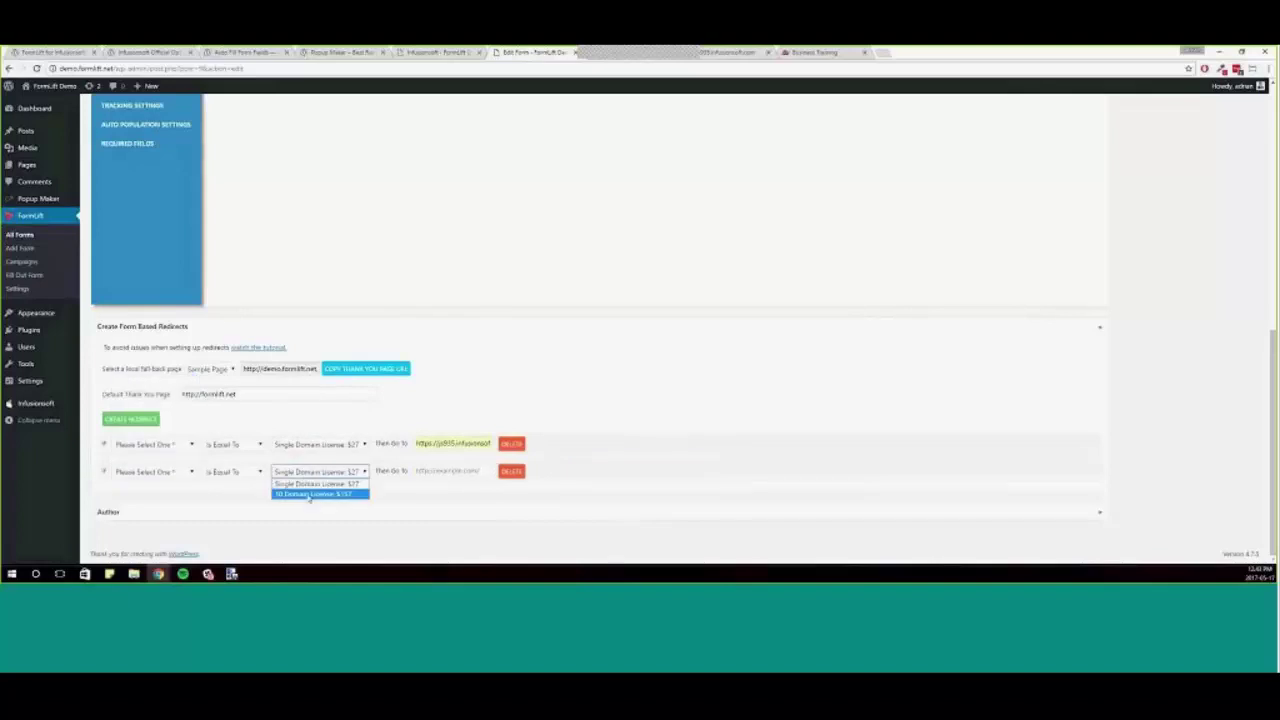
{"action": "left_click", "coordinate": [308, 496]}
{"action": "left_click", "coordinate": [447, 476]}
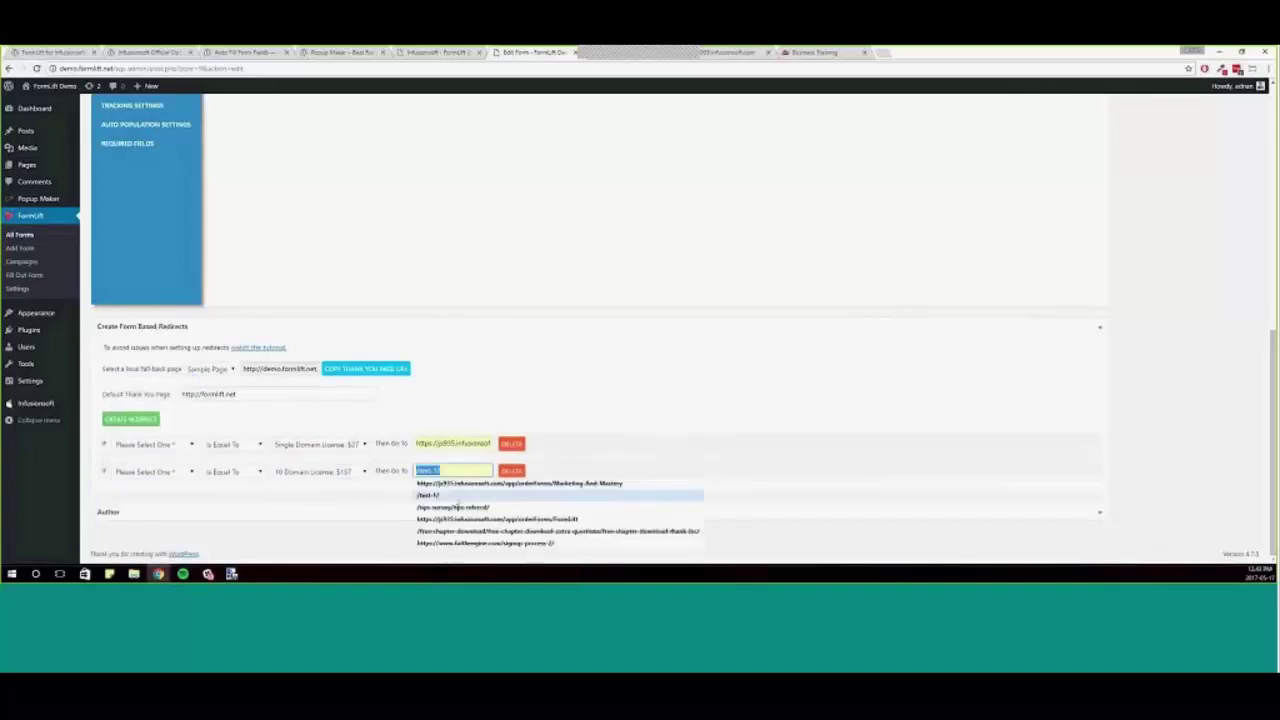
{"action": "left_click", "coordinate": [457, 504]}
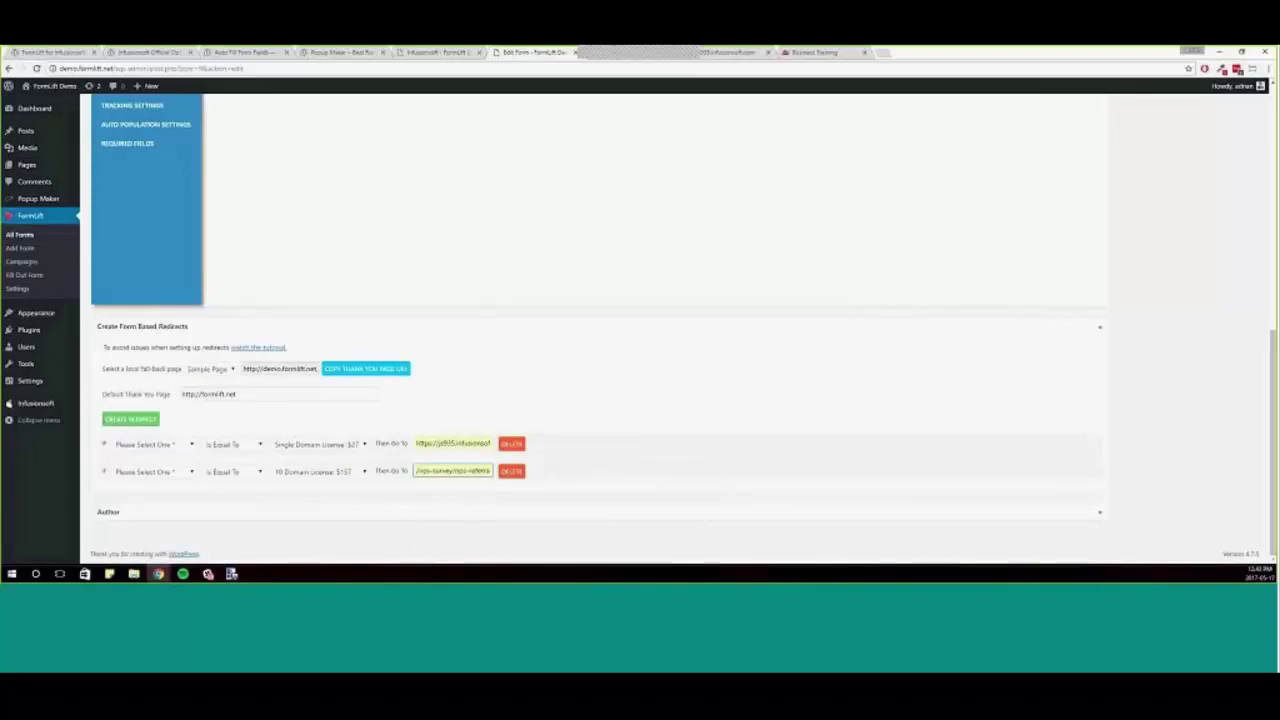
- Replace the second rule's destination with the faithengine URL from the saved suggestions
{"action": "triple_click", "coordinate": [446, 474]}
{"action": "key", "text": "BackSpace"}
{"action": "left_click", "coordinate": [446, 474]}
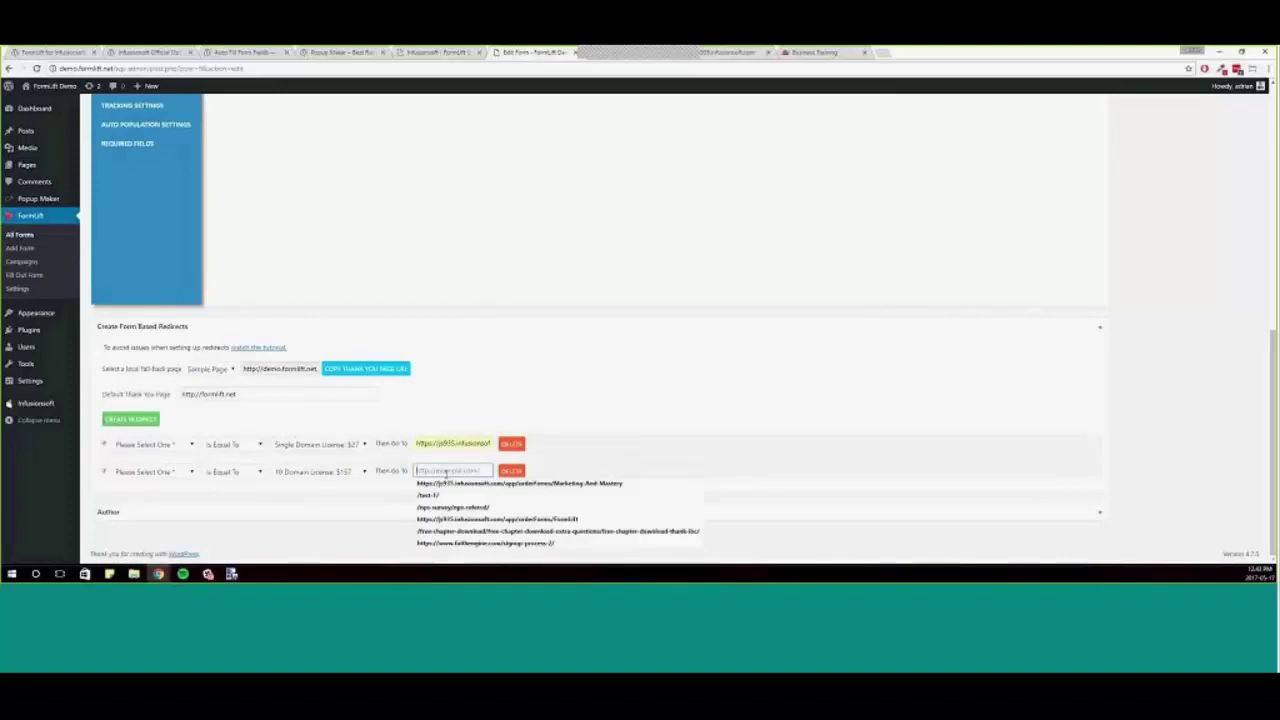
{"action": "left_click", "coordinate": [463, 545]}
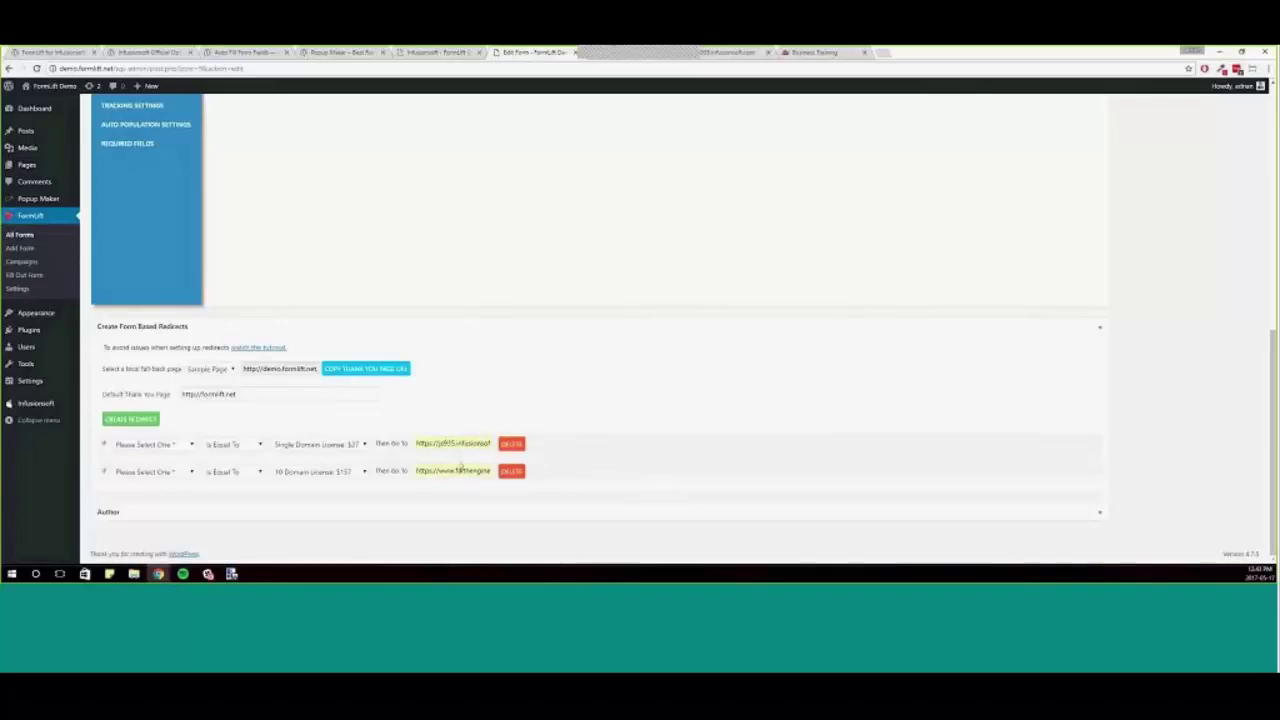
{"action": "left_click_drag", "start_coordinate": [266, 393], "coordinate": [174, 397]}
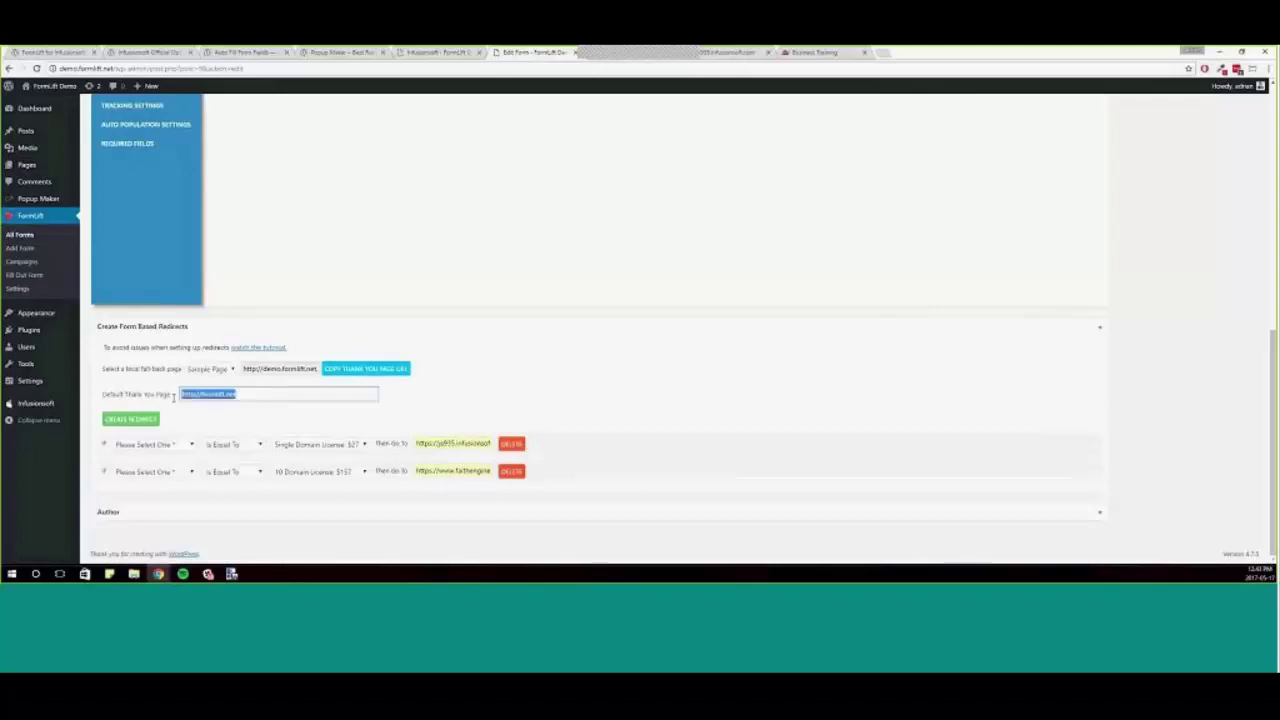
- Check the default thank-you page address, leaving it unchanged
{"action": "left_click", "coordinate": [306, 396]}
{"action": "left_click", "coordinate": [311, 411]}
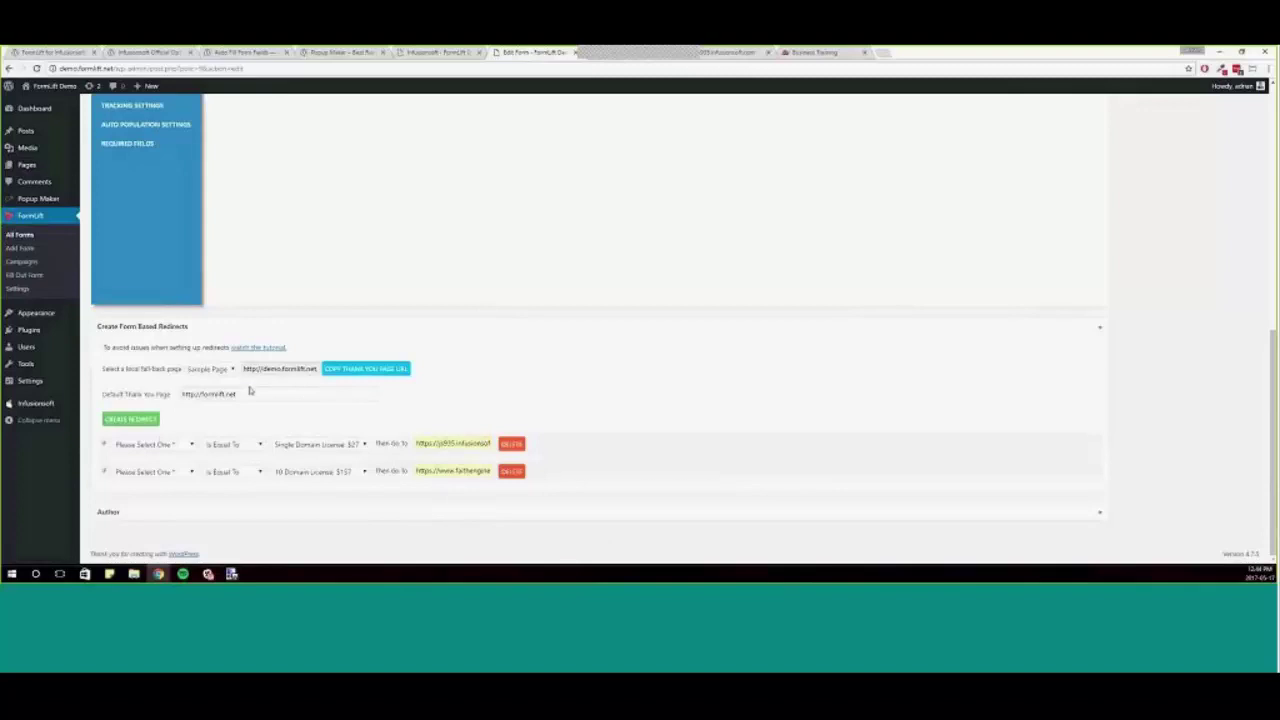
{"action": "left_click_drag", "start_coordinate": [250, 391], "coordinate": [181, 393]}
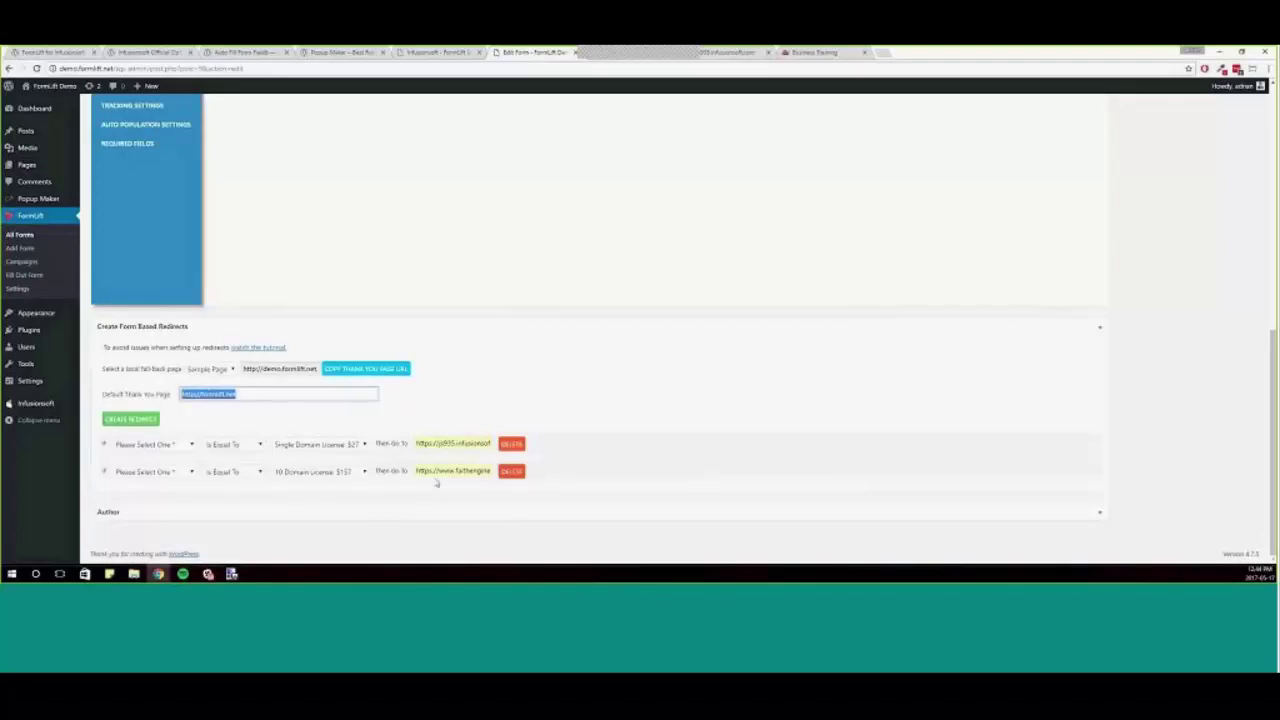
{"action": "left_click", "coordinate": [158, 397]}
{"action": "key", "text": "ctrl+a"}
{"action": "left_click", "coordinate": [680, 425]}
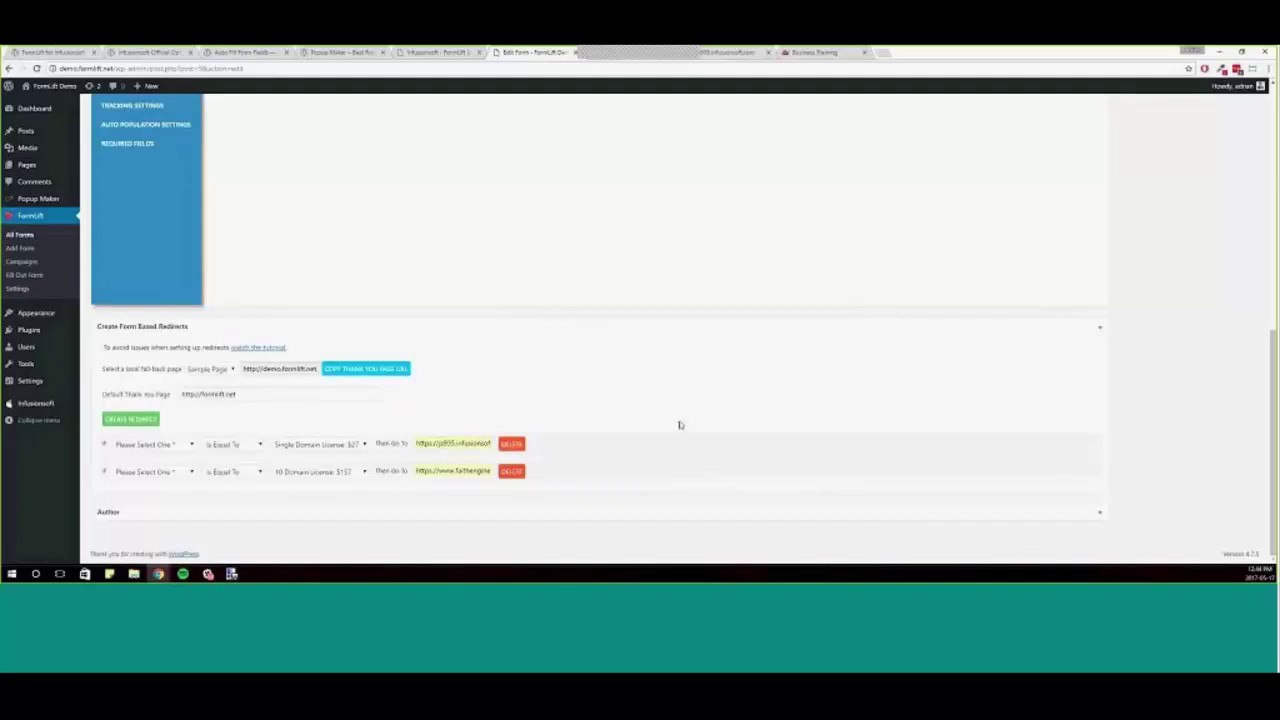
- Update the form to save both license redirect rules
{"action": "scroll", "coordinate": [1117, 526], "scroll_direction": "up", "scroll_amount": 5}
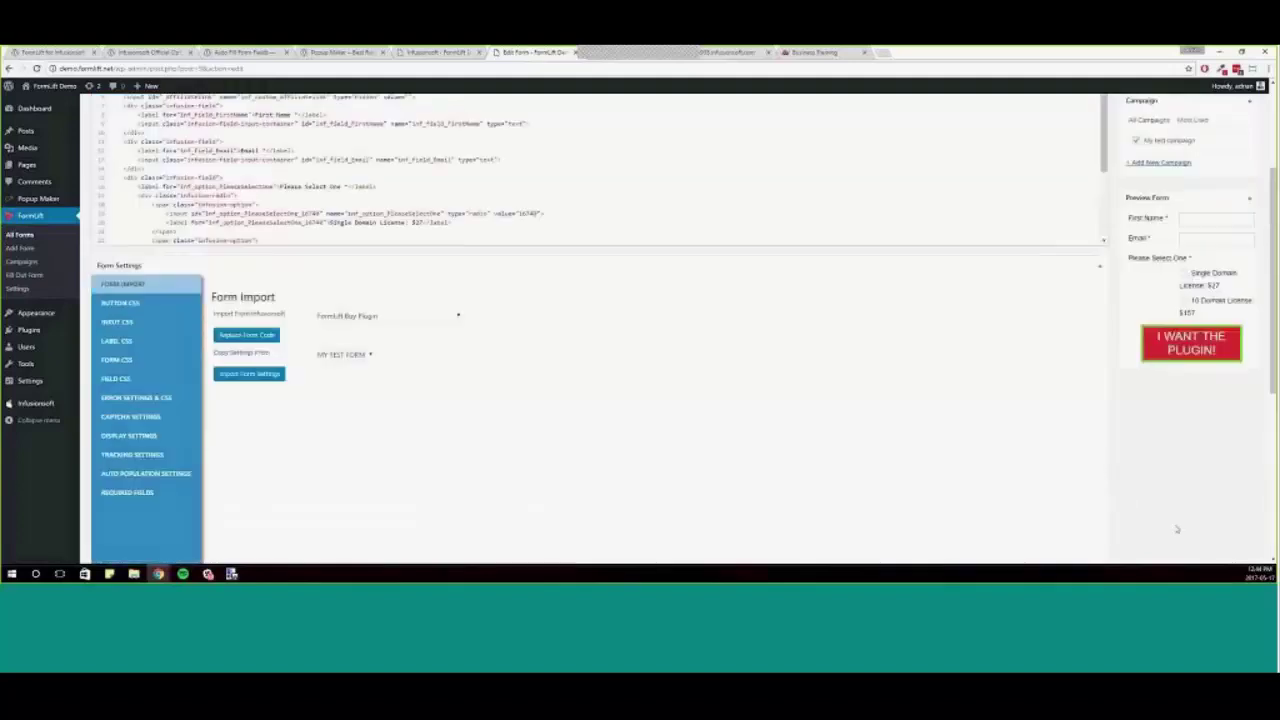
{"action": "scroll", "coordinate": [1180, 514], "scroll_direction": "up", "scroll_amount": 3}
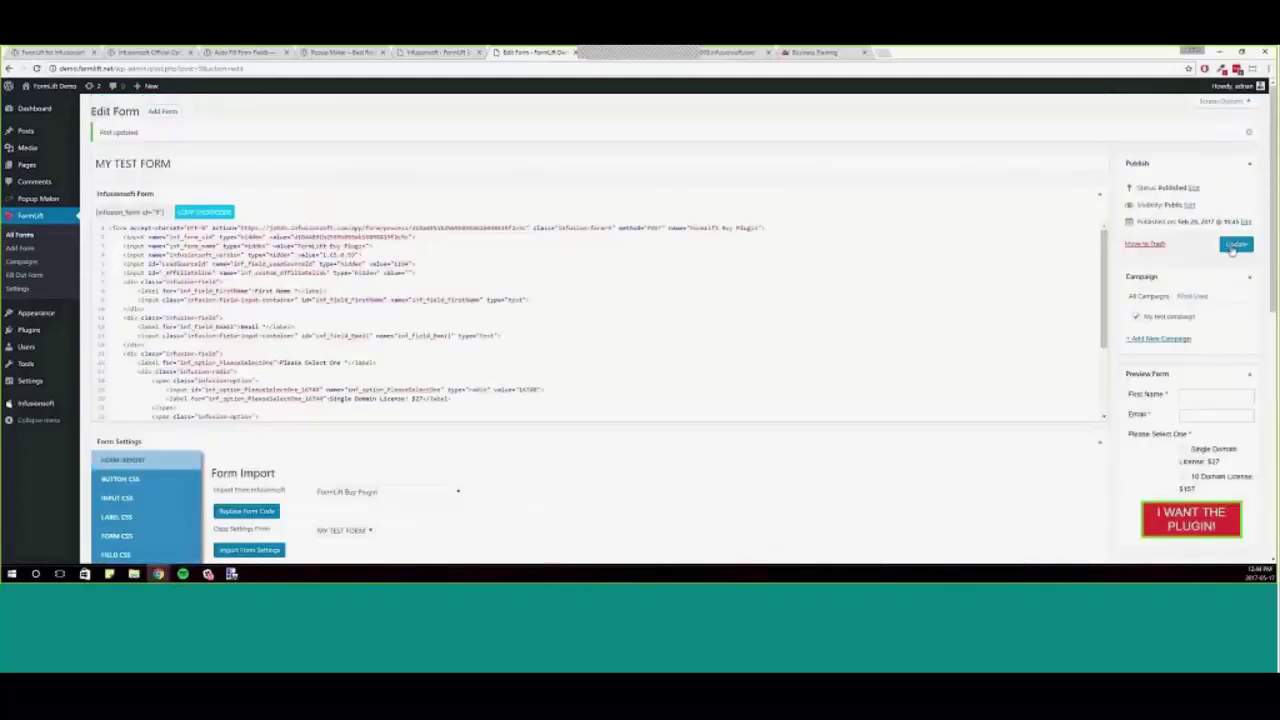
{"action": "left_click", "coordinate": [1233, 248]}
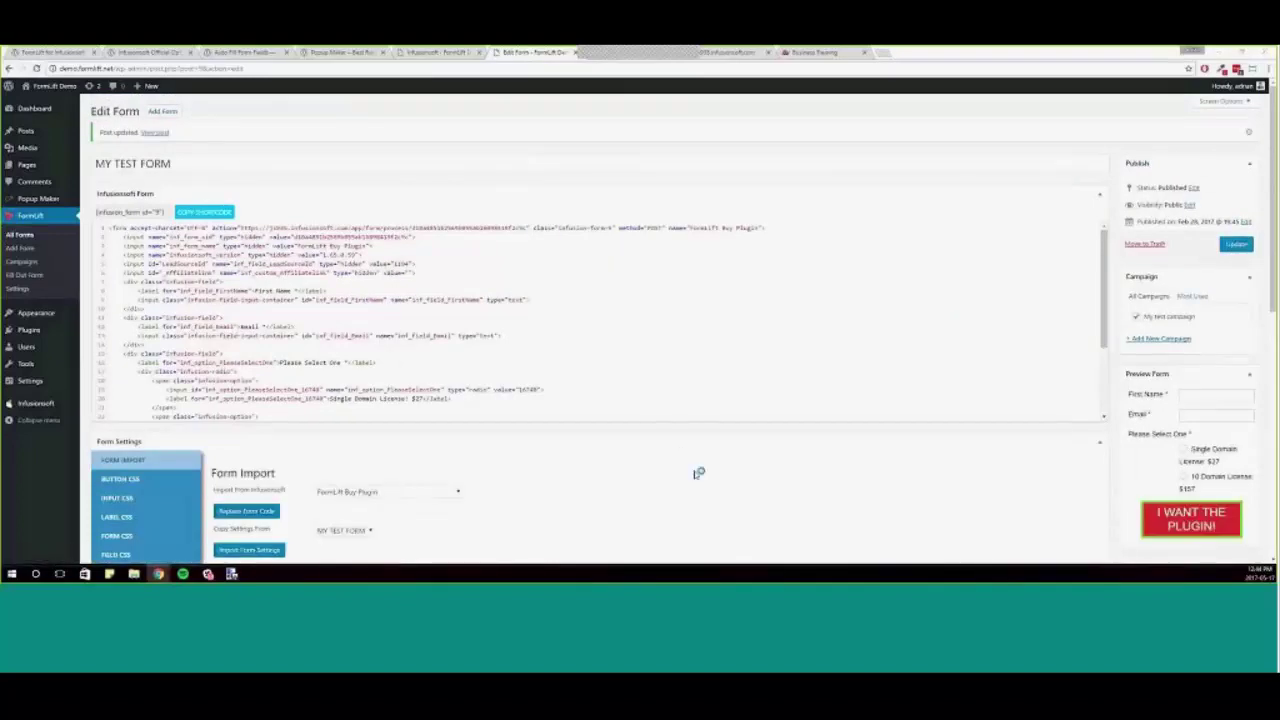
- Copy the form's thank-you page URL from Form Based Redirects
{"action": "scroll", "coordinate": [697, 471], "scroll_direction": "down", "scroll_amount": 10}
{"action": "scroll", "coordinate": [943, 543], "scroll_direction": "up", "scroll_amount": 5}
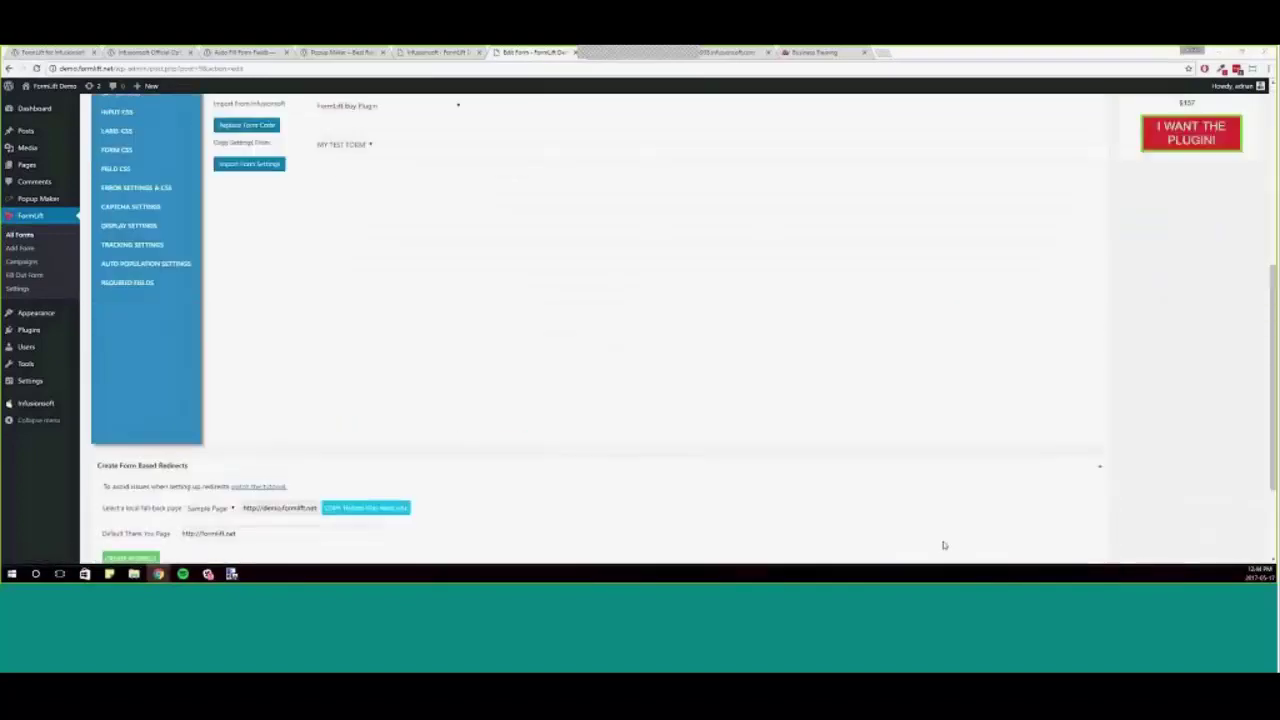
{"action": "scroll", "coordinate": [985, 462], "scroll_direction": "down", "scroll_amount": 5}
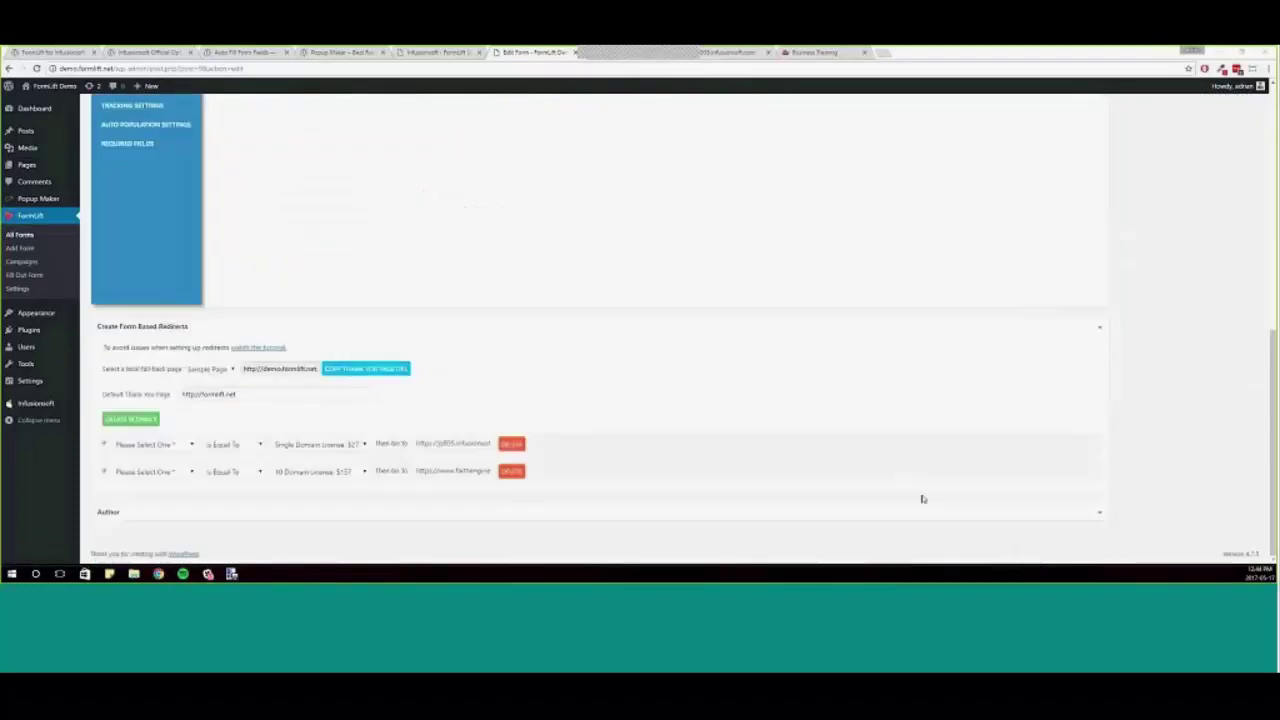
{"action": "left_click", "coordinate": [366, 368]}
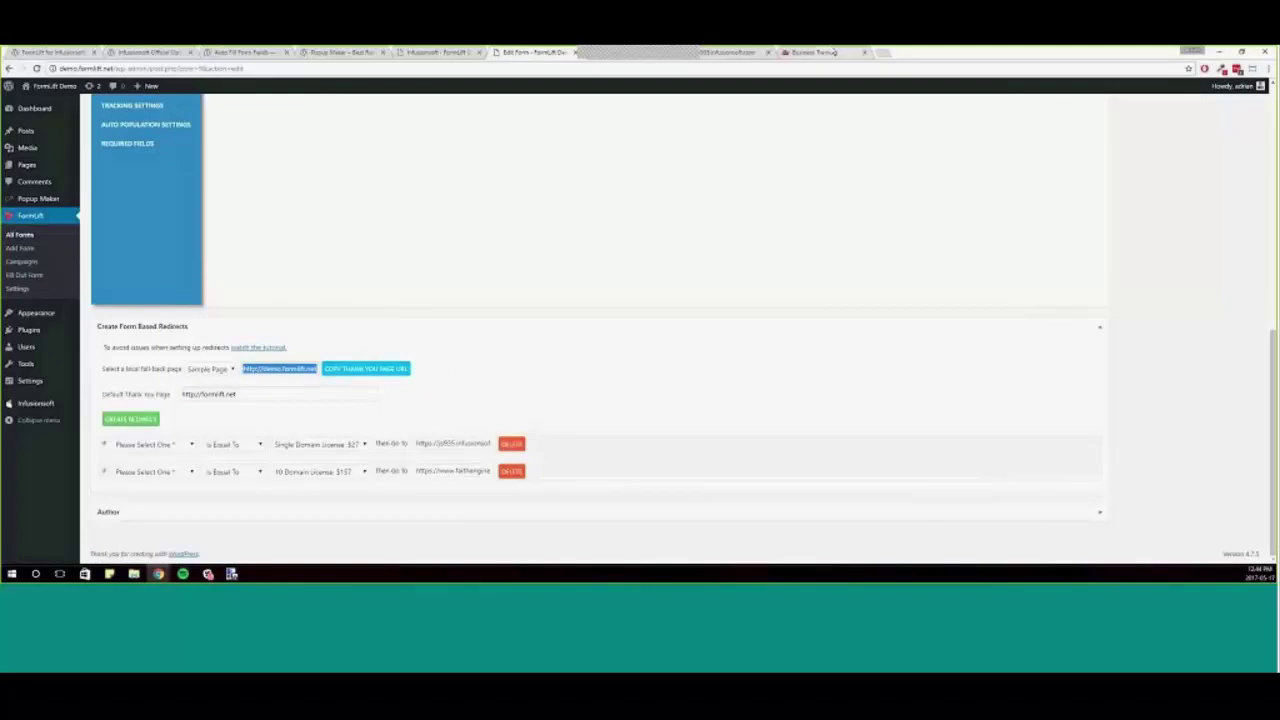
- In a new tab, sign in to Infusionsoft and enter the business account
{"action": "key", "text": "ctrl+t"}
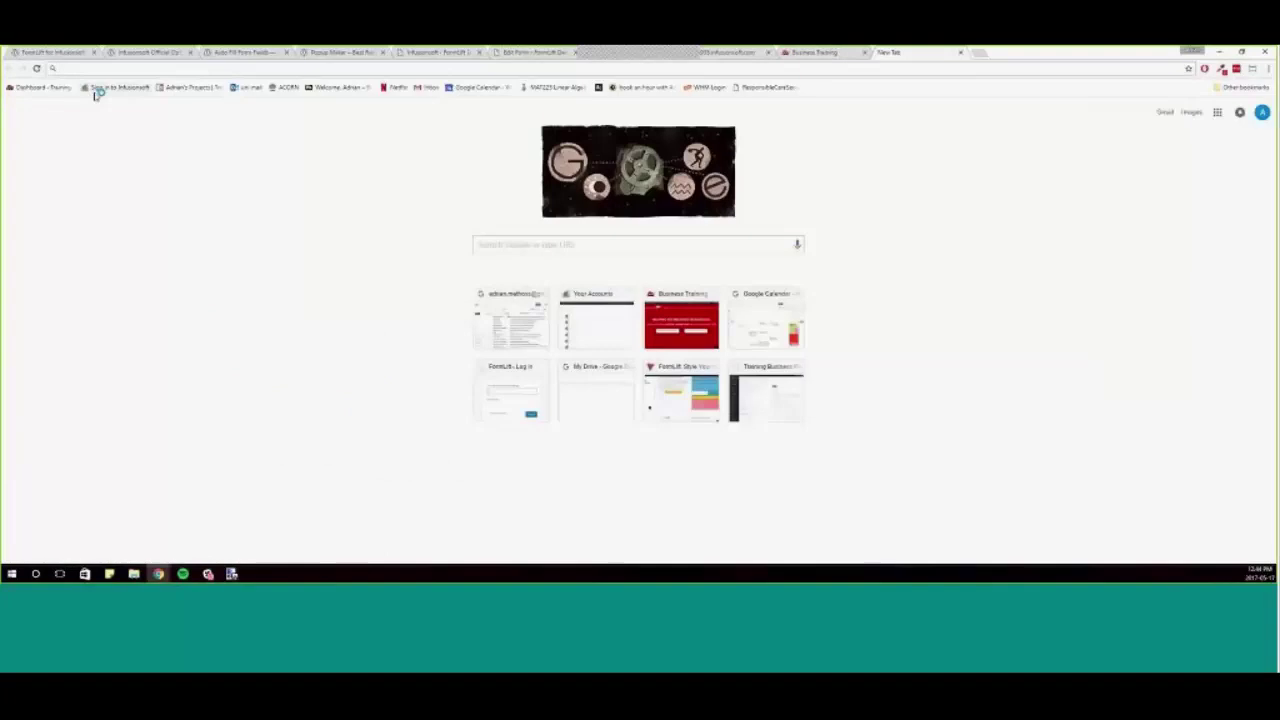
{"action": "left_click", "coordinate": [105, 89]}
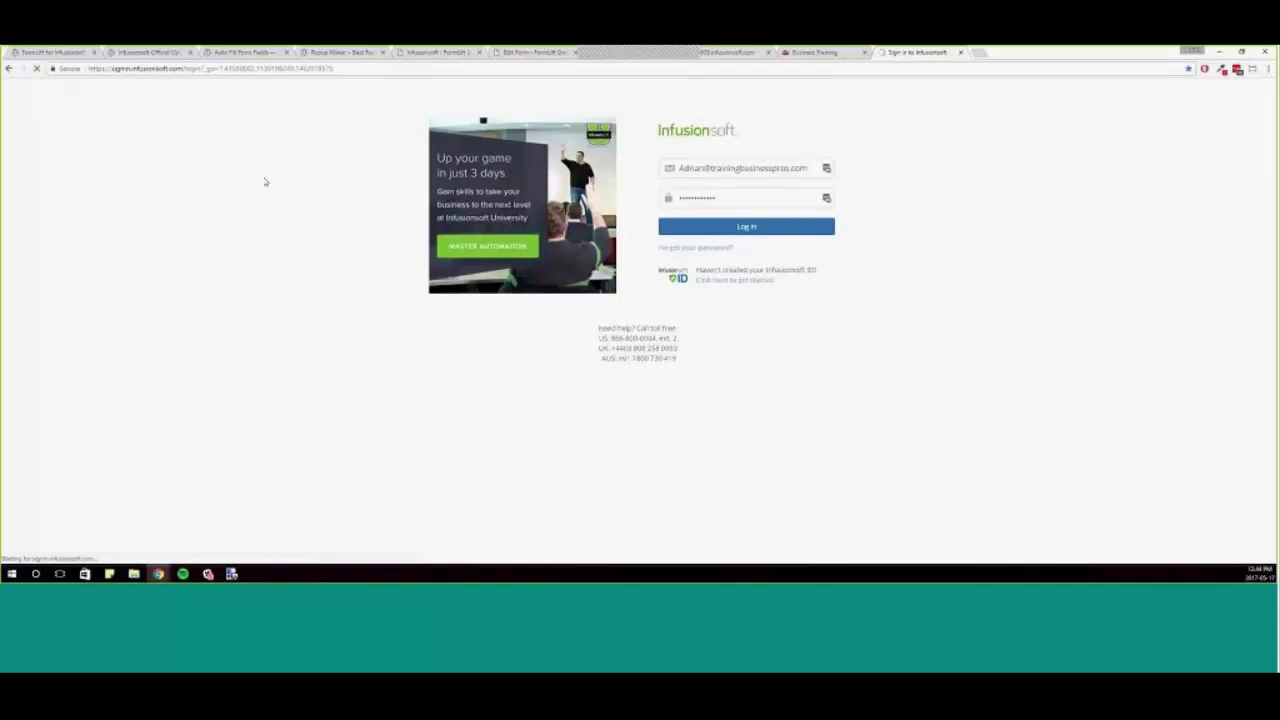
{"action": "scroll", "coordinate": [767, 436], "scroll_direction": "down", "scroll_amount": 5}
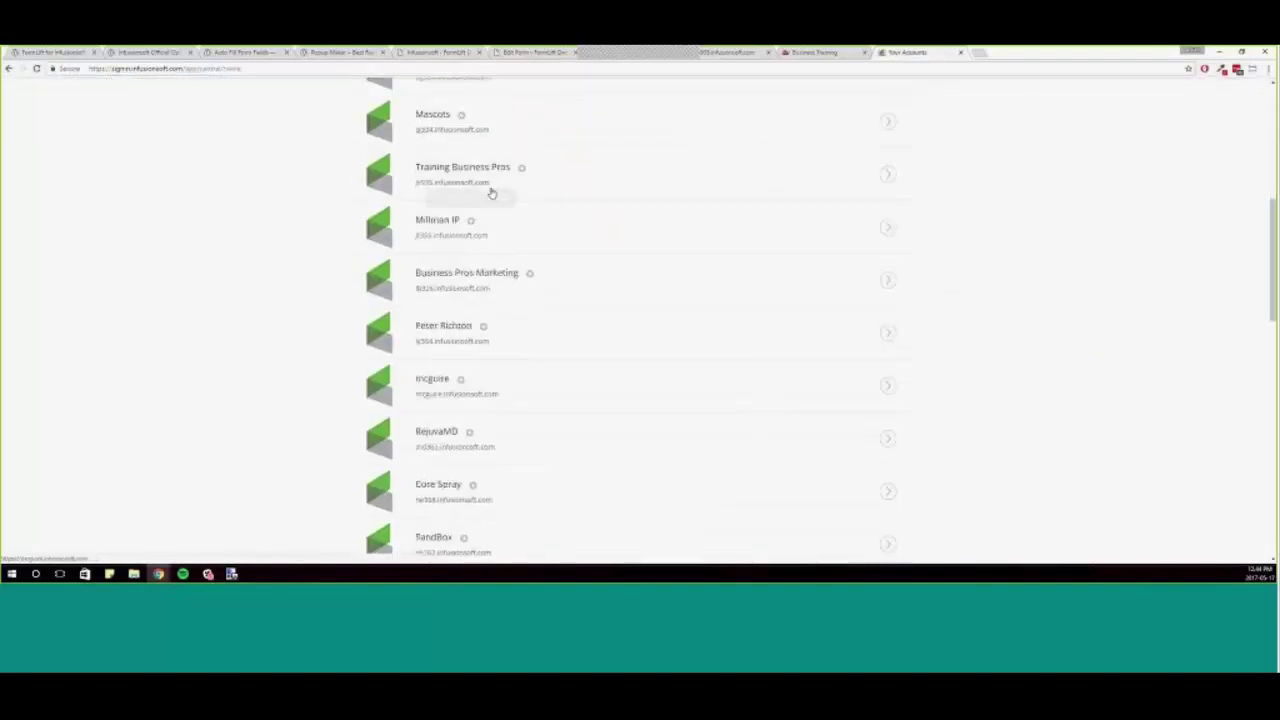
{"action": "left_click", "coordinate": [554, 291]}
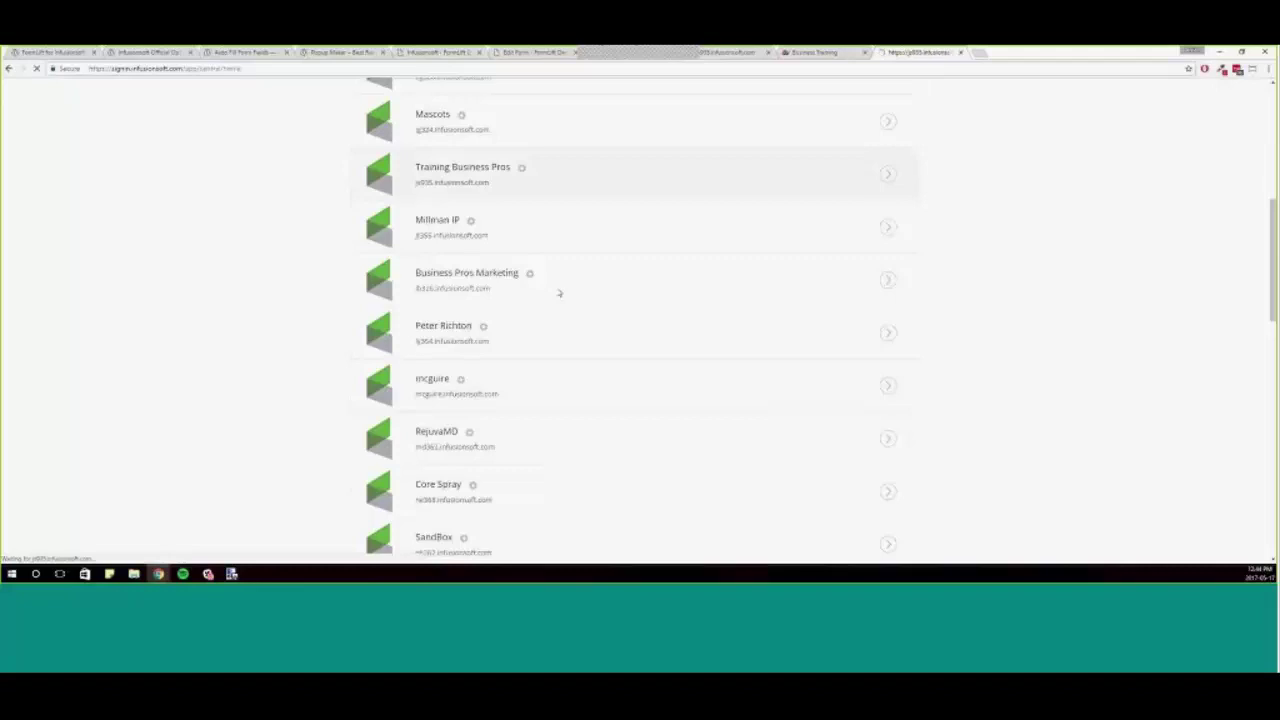
- Search campaigns for 'formlift' and open 30. Fulfillment - FormLift
{"action": "left_click", "coordinate": [406, 90]}
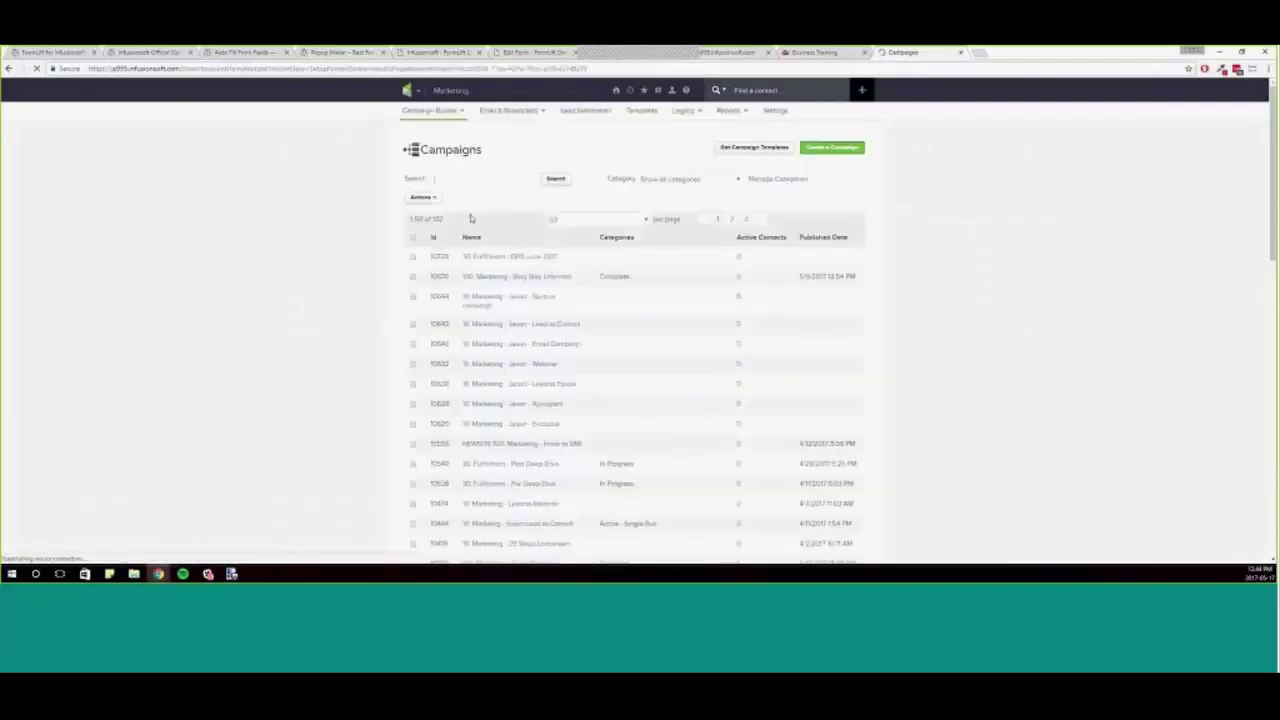
{"action": "type", "text": "formlift"}
{"action": "key", "text": "Return"}
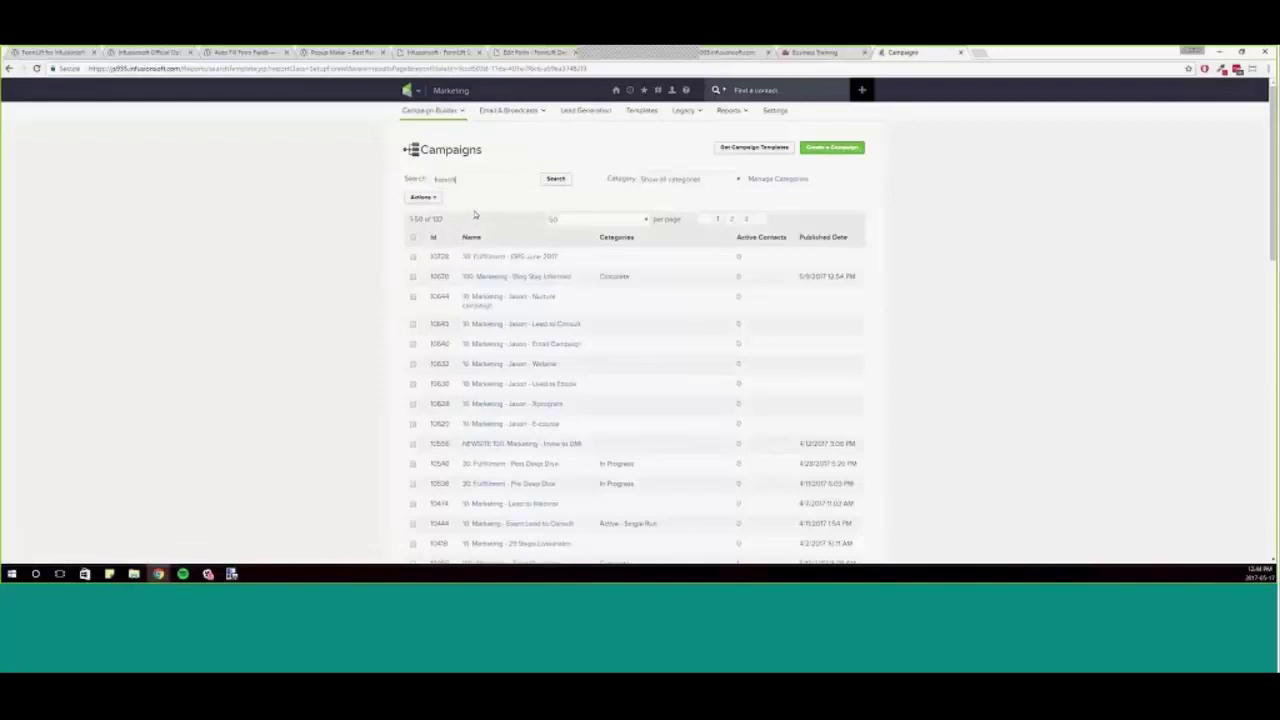
{"action": "triple_click", "coordinate": [514, 177]}
{"action": "type", "text": "formlift"}
{"action": "key", "text": "Return"}
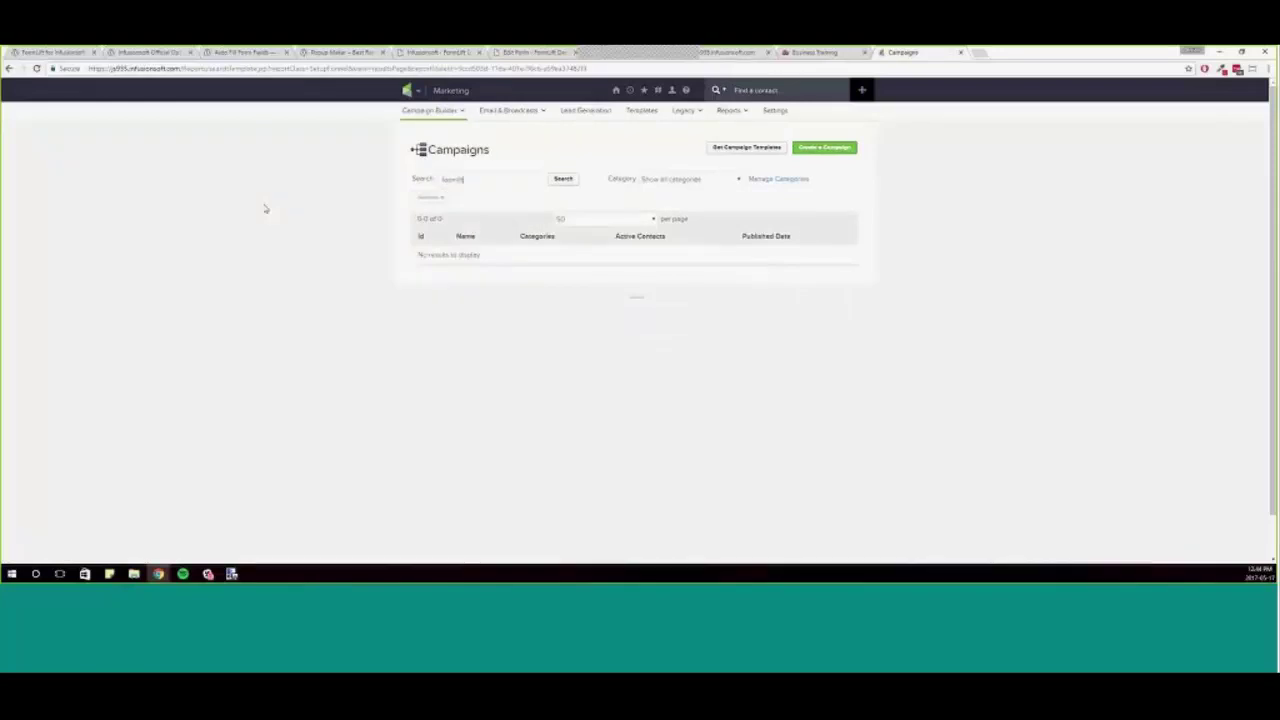
{"action": "left_click", "coordinate": [535, 278]}
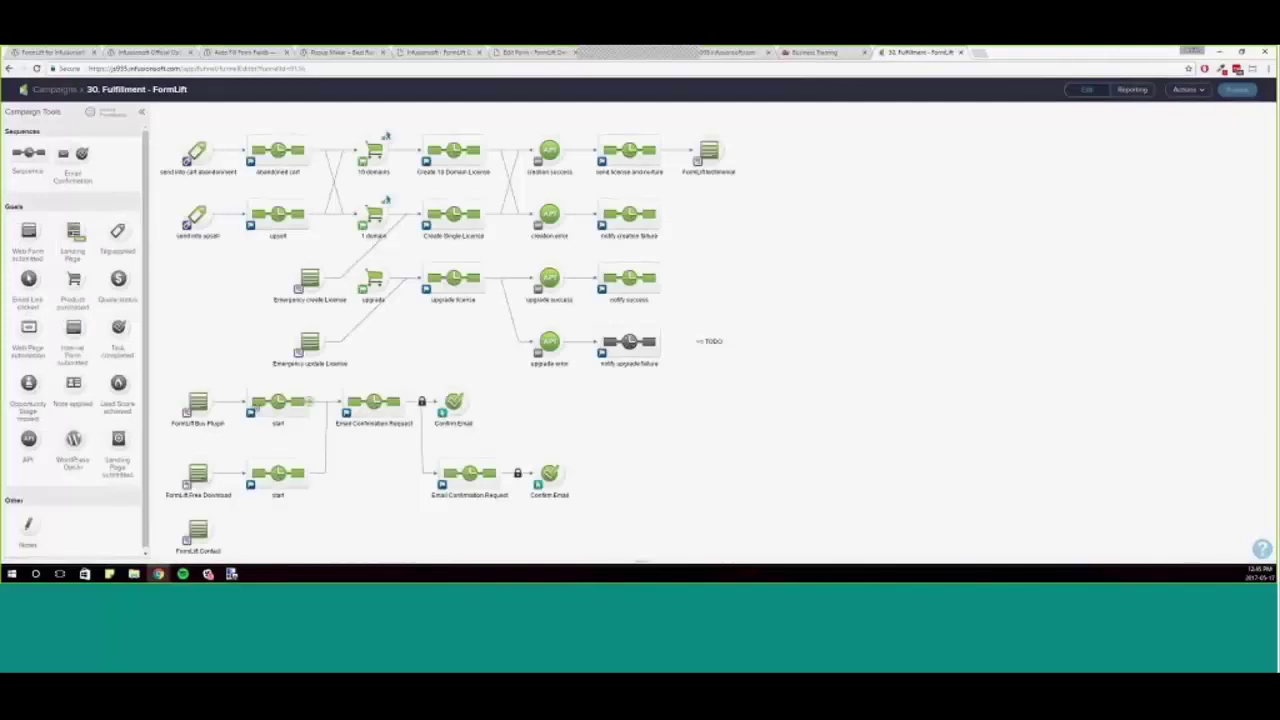
- Show the FormLift Buy Plugin web form's Thank-you Page settings and select its URL
{"action": "double_click", "coordinate": [204, 408]}
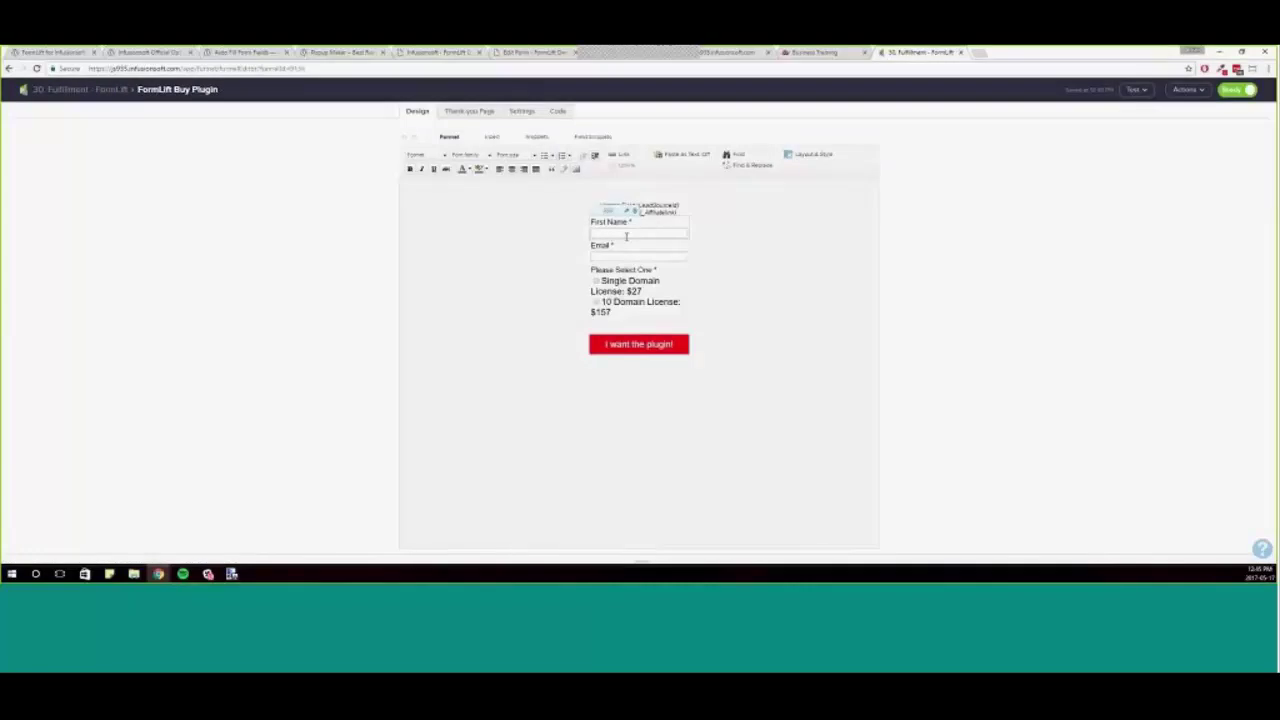
{"action": "left_click", "coordinate": [481, 116]}
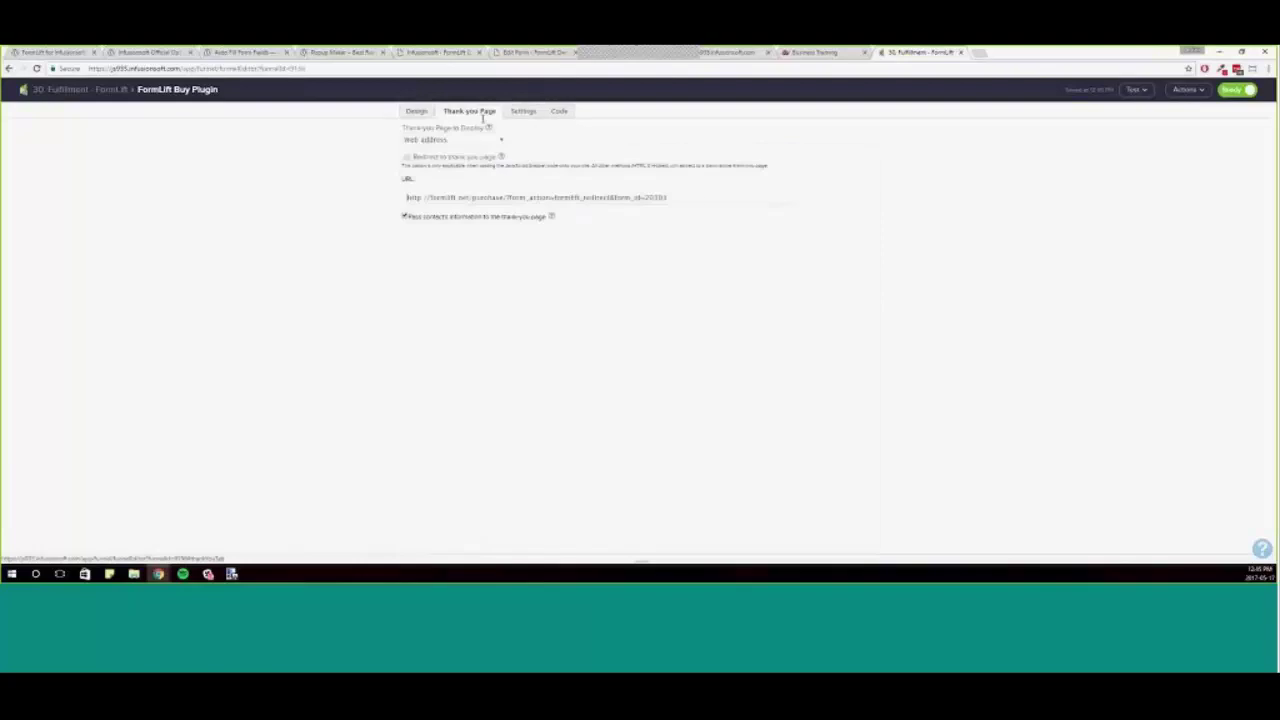
{"action": "left_click", "coordinate": [707, 200]}
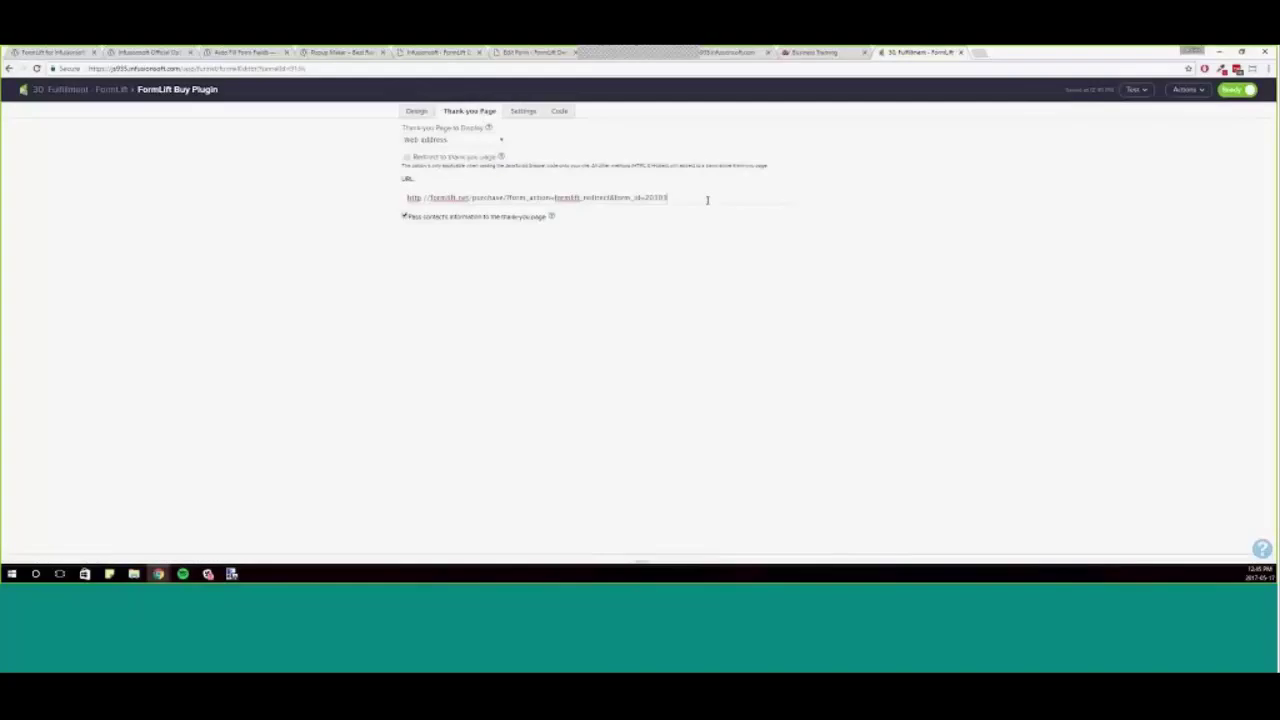
{"action": "left_click_drag", "start_coordinate": [707, 198], "coordinate": [341, 195]}
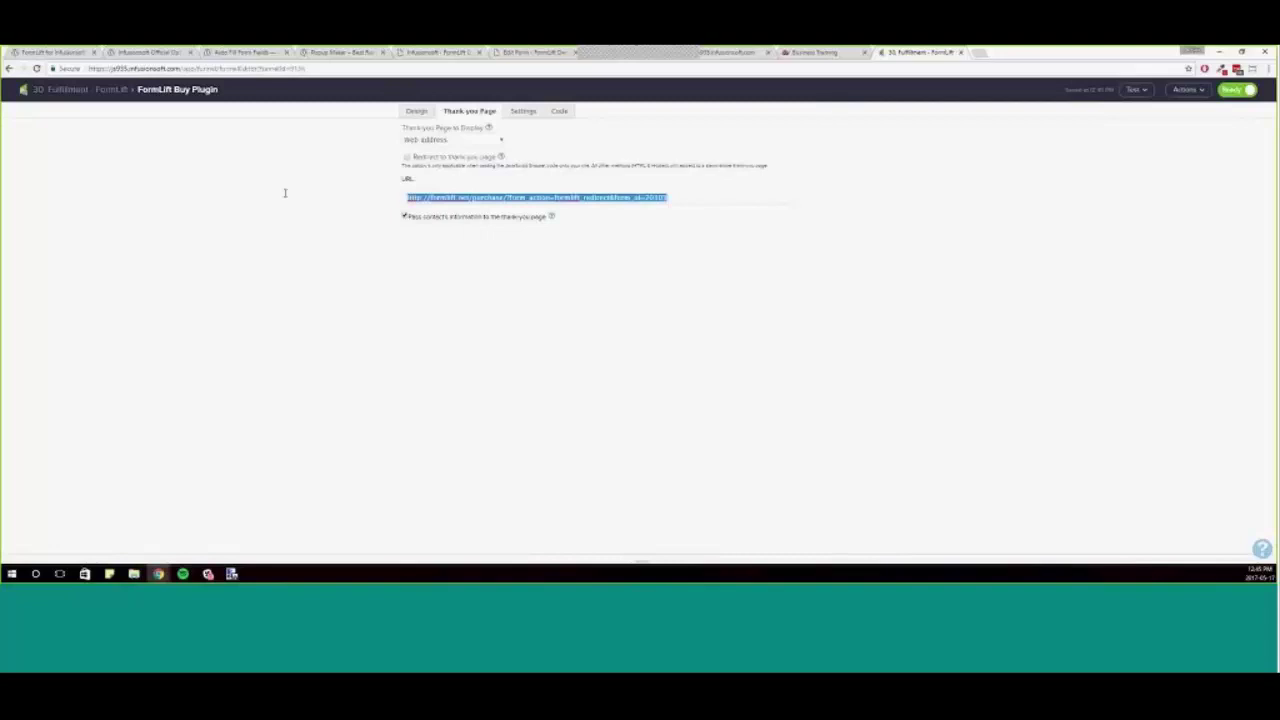
- Copy the WordPress thank-you page URL and return to the Buy Plugin form's URL field
{"action": "left_click", "coordinate": [535, 55]}
{"action": "left_click", "coordinate": [355, 370]}
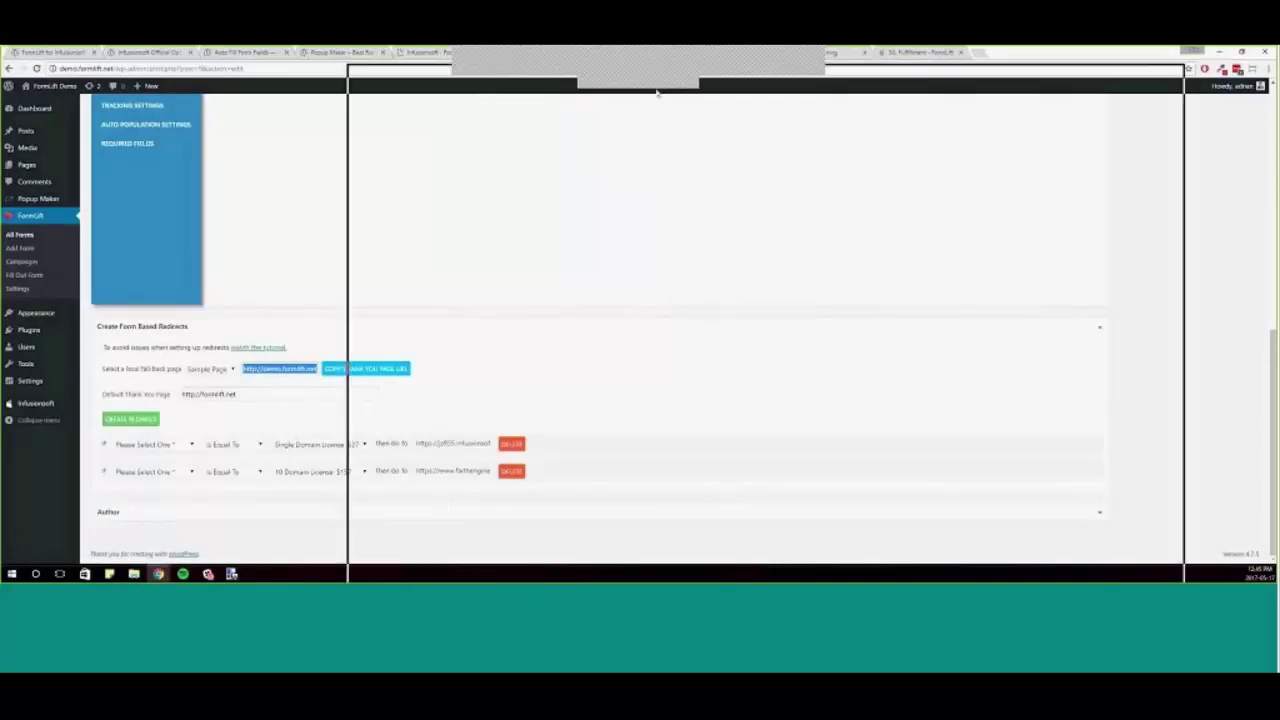
{"action": "left_click_drag", "start_coordinate": [656, 92], "coordinate": [656, 92]}
{"action": "left_click", "coordinate": [1045, 80]}
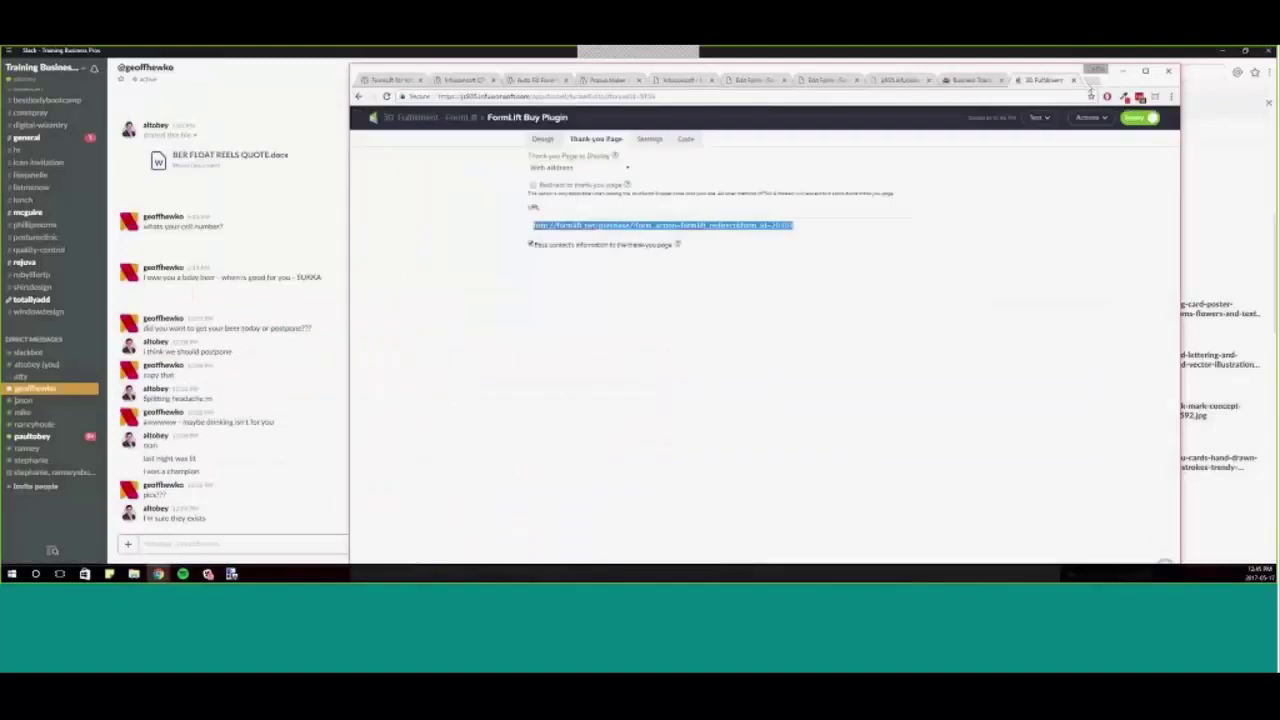
{"action": "double_click", "coordinate": [1093, 74]}
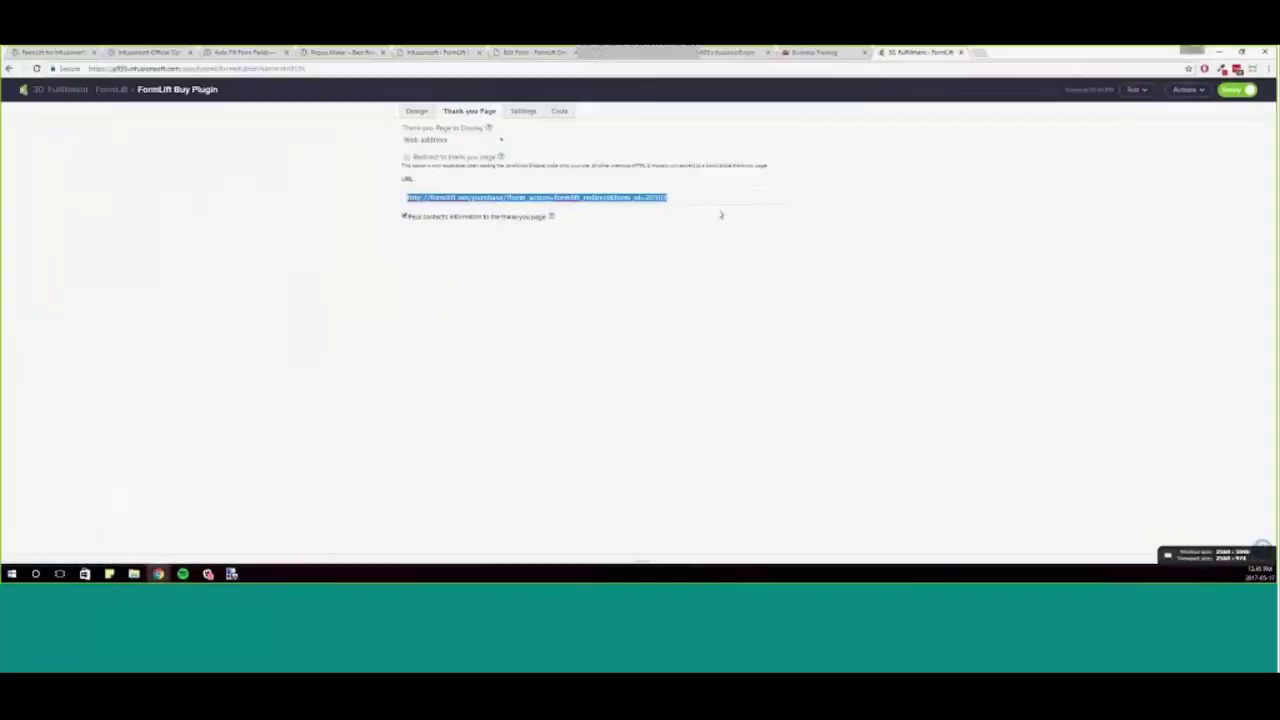
{"action": "left_click", "coordinate": [715, 197]}
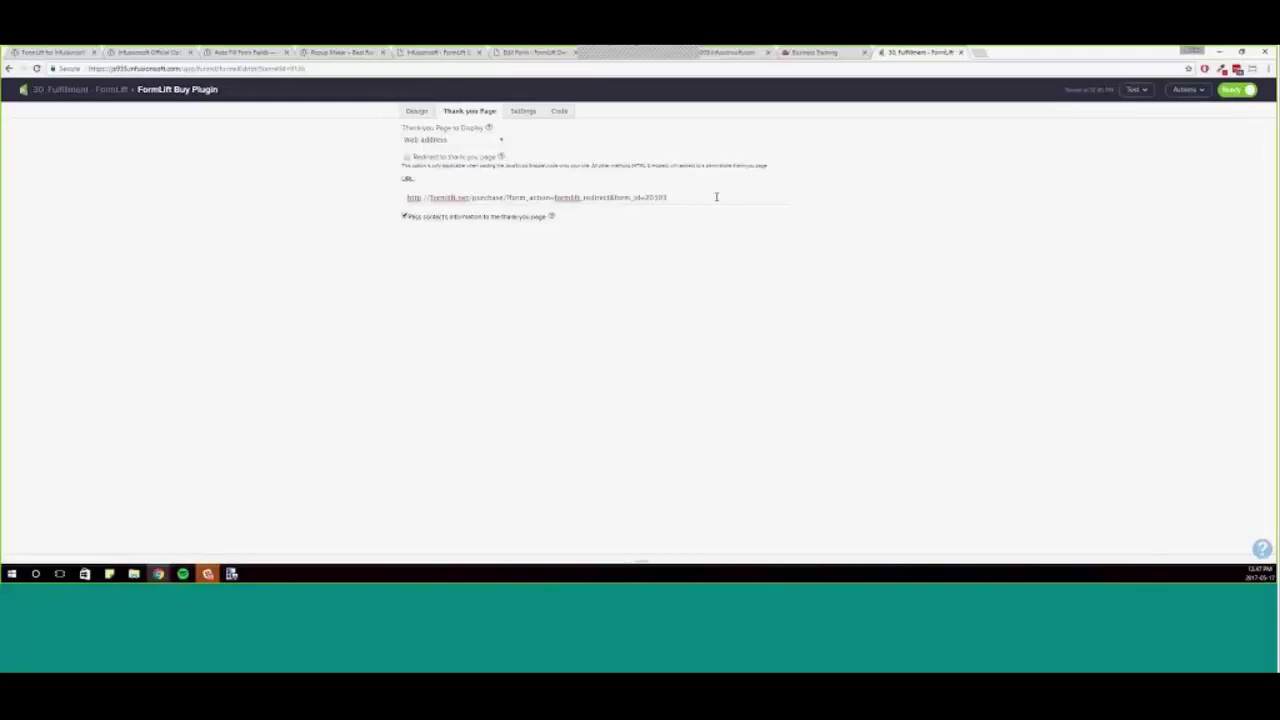
- Cycle through the Business Training and Infusionsoft tabs back to the FormLift Edit Form redirect settings
{"action": "left_click", "coordinate": [833, 52]}
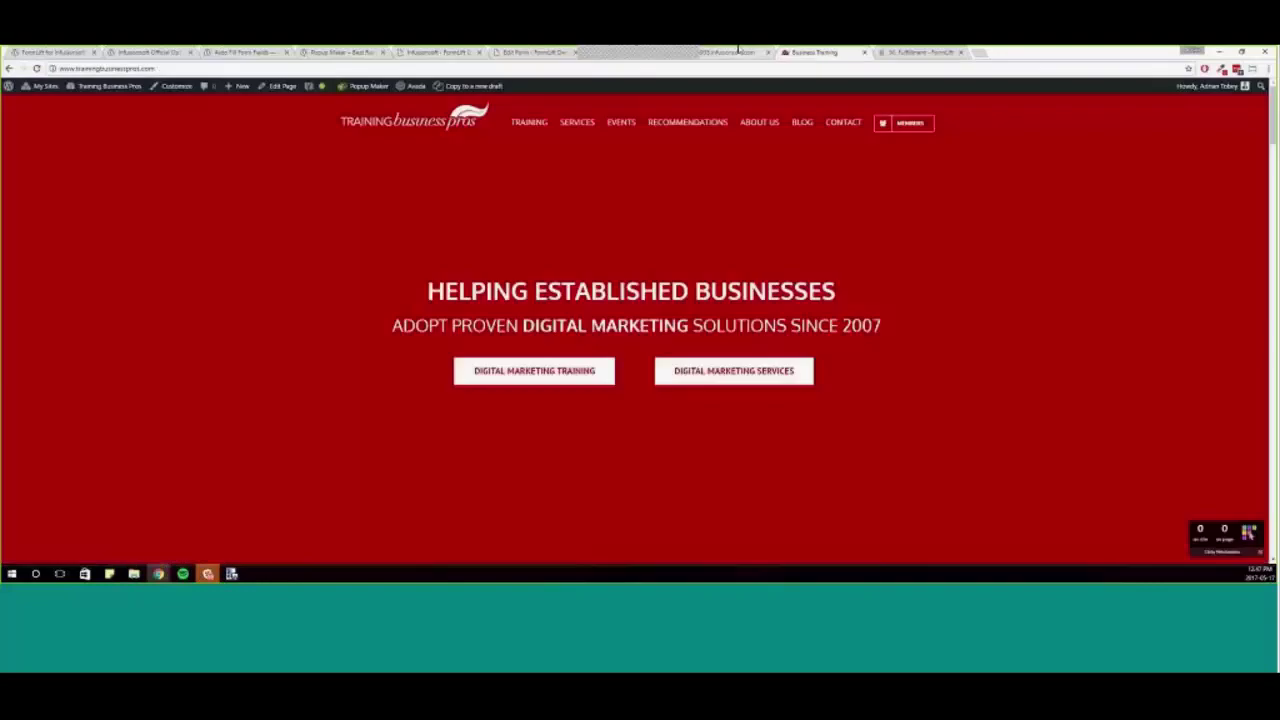
{"action": "left_click", "coordinate": [738, 50]}
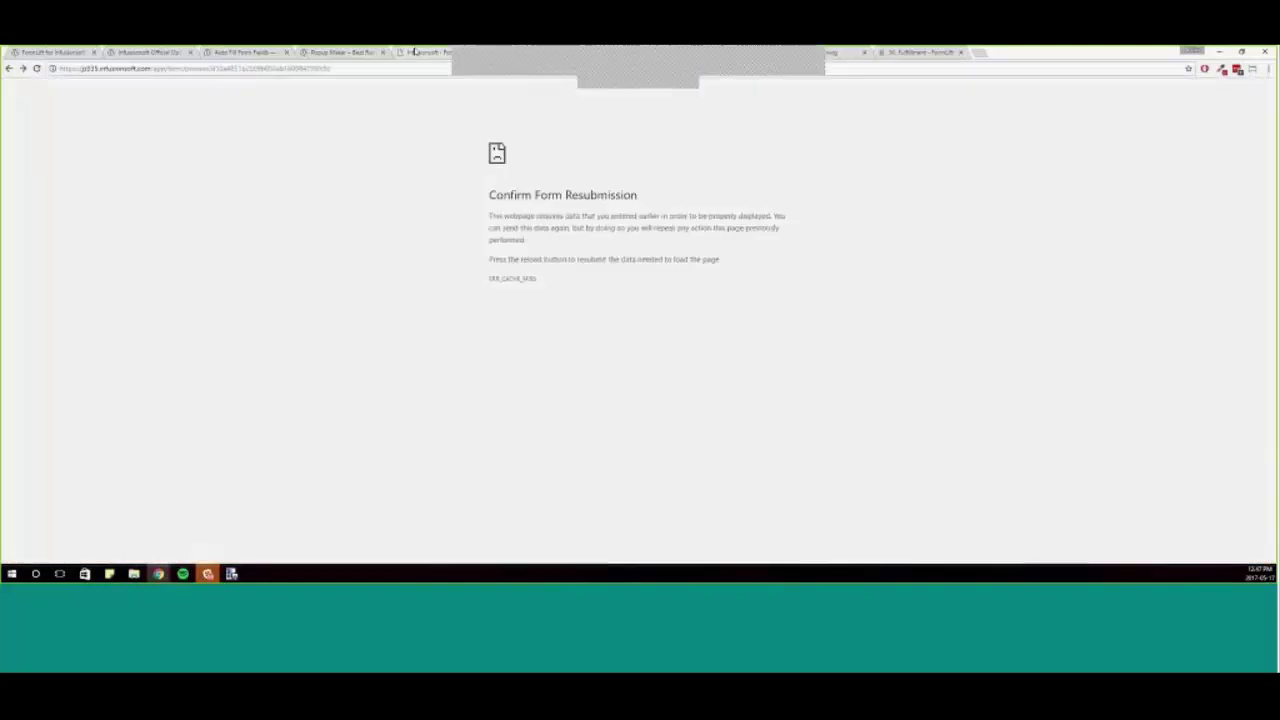
{"action": "left_click", "coordinate": [415, 52]}
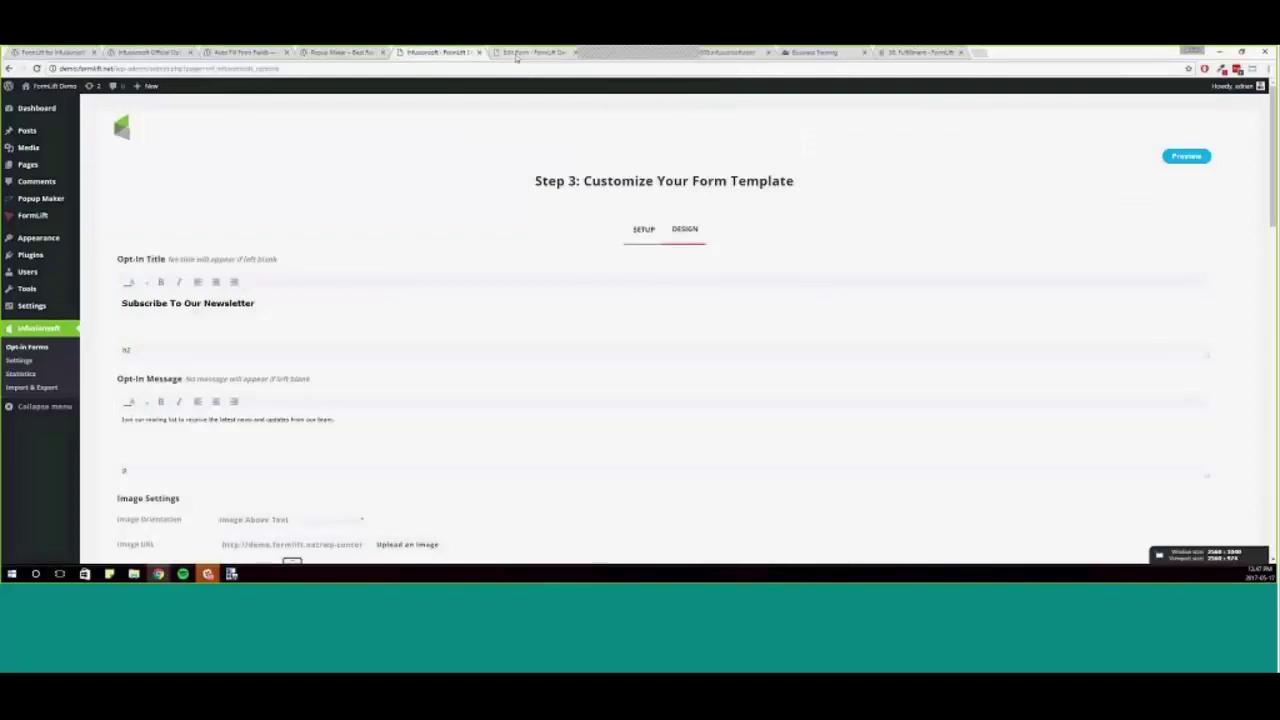
{"action": "left_click", "coordinate": [516, 54]}
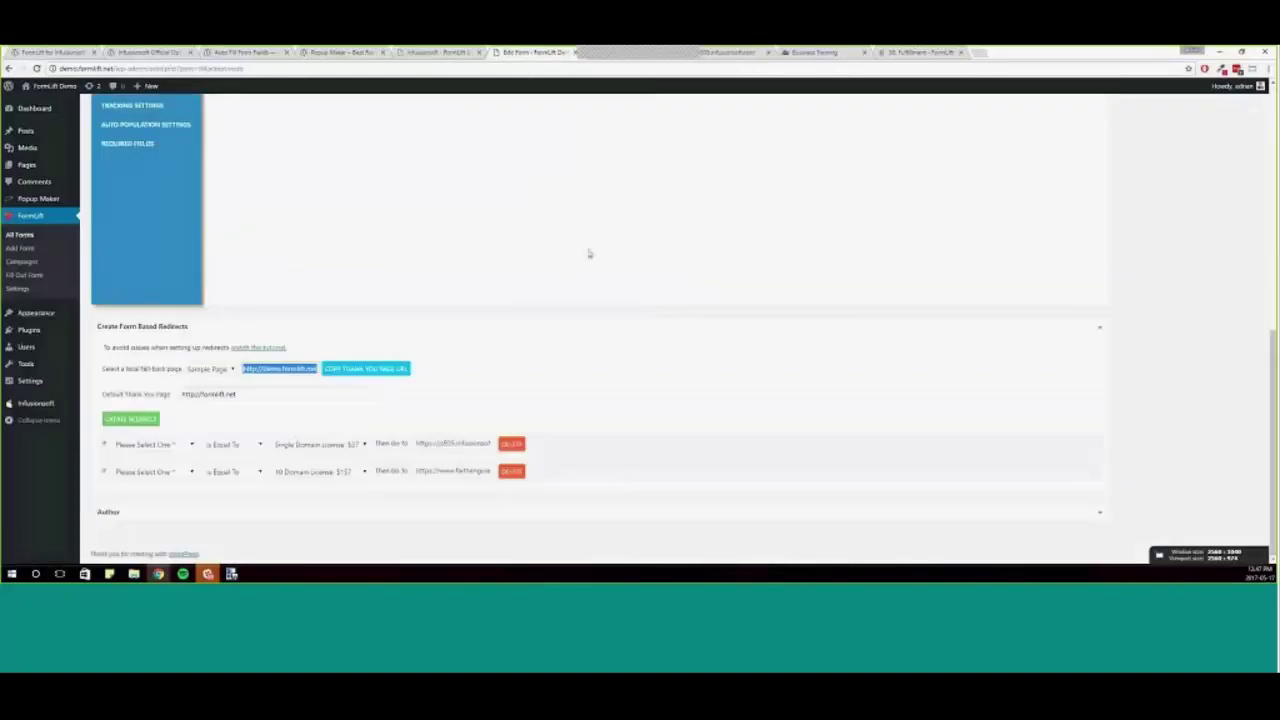
- Scroll to the top of the Edit Form page to show MY TEST FORM's shortcode and form code
{"action": "left_click", "coordinate": [600, 437]}
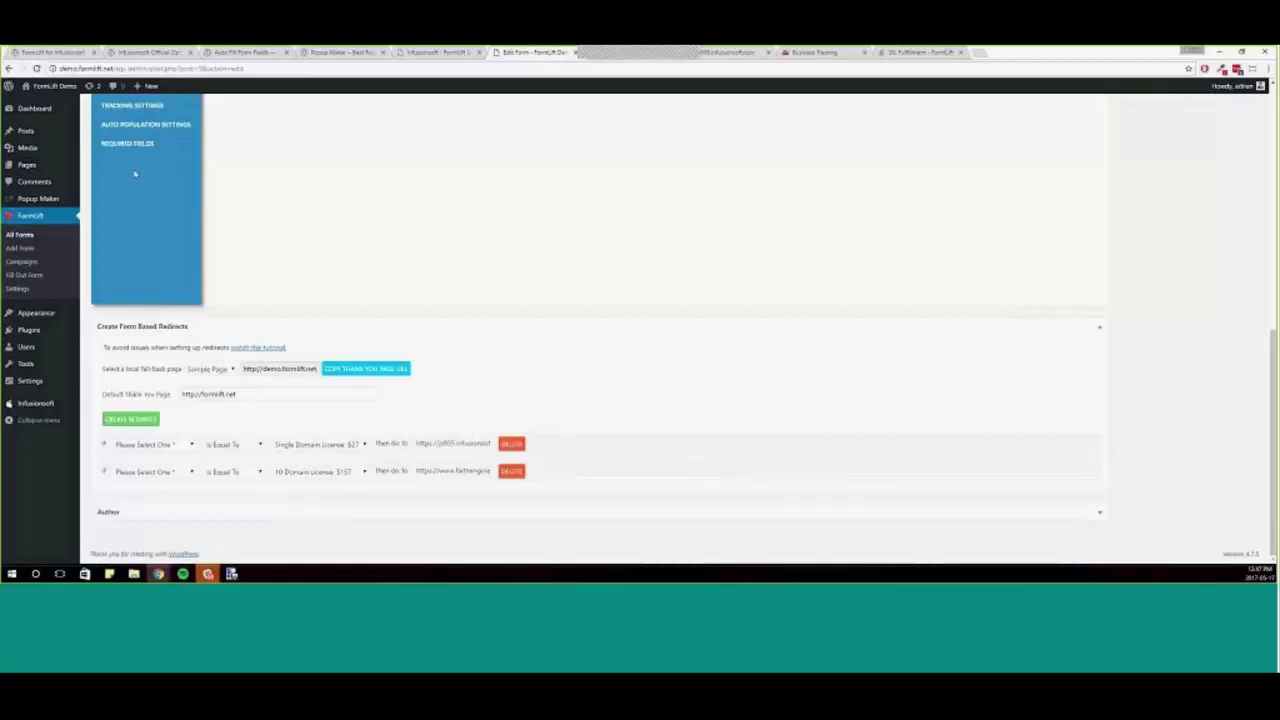
{"action": "mouse_move", "coordinate": [57, 205]}
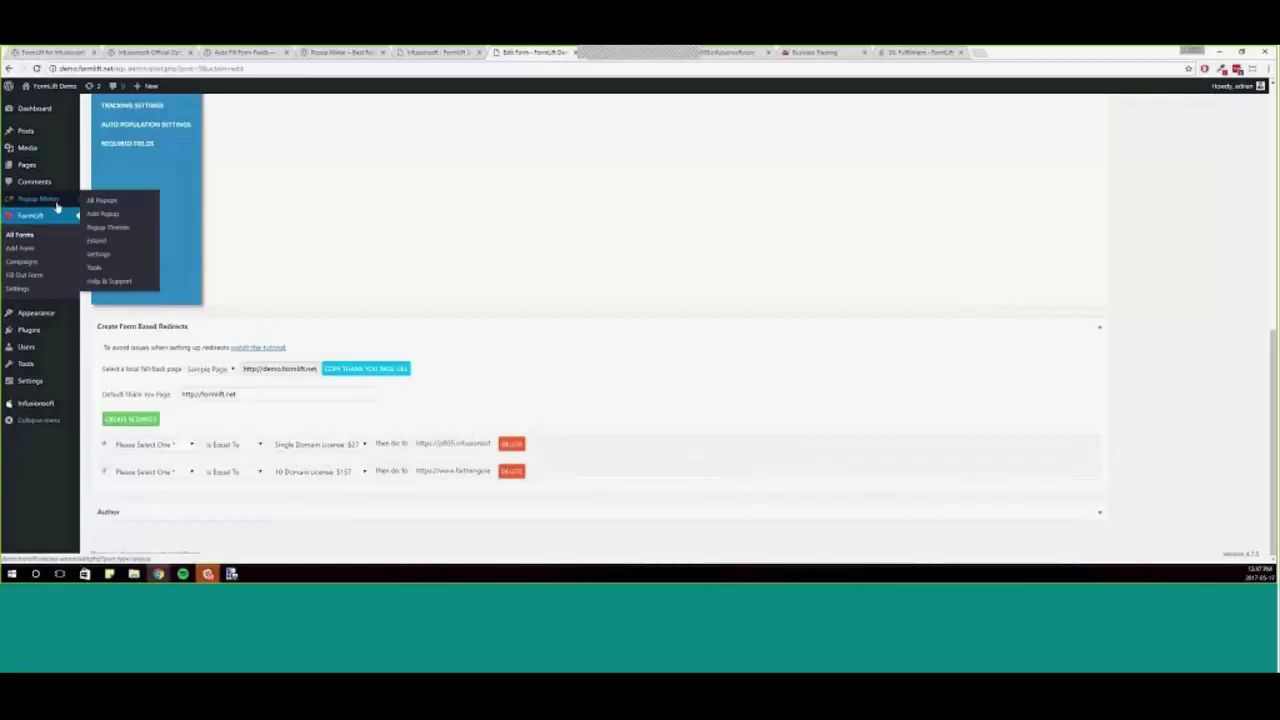
{"action": "scroll", "coordinate": [760, 410], "scroll_direction": "up", "scroll_amount": 1}
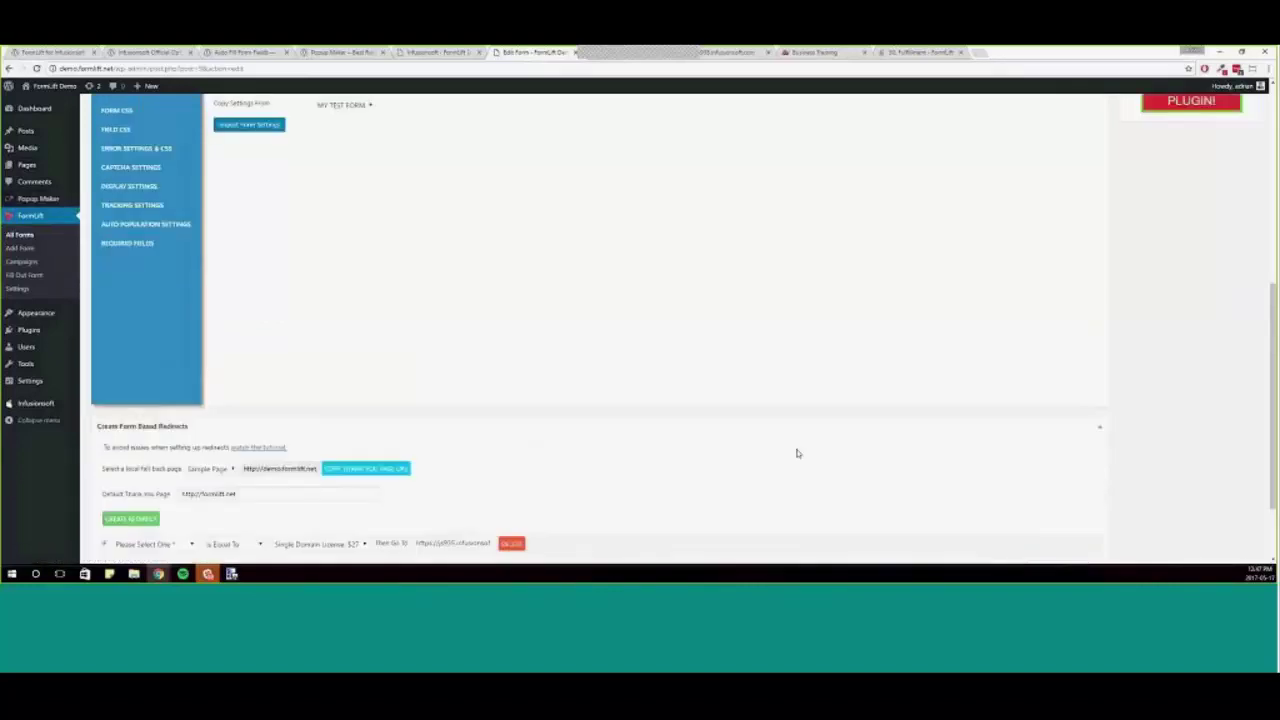
{"action": "scroll", "coordinate": [796, 456], "scroll_direction": "up", "scroll_amount": 5}
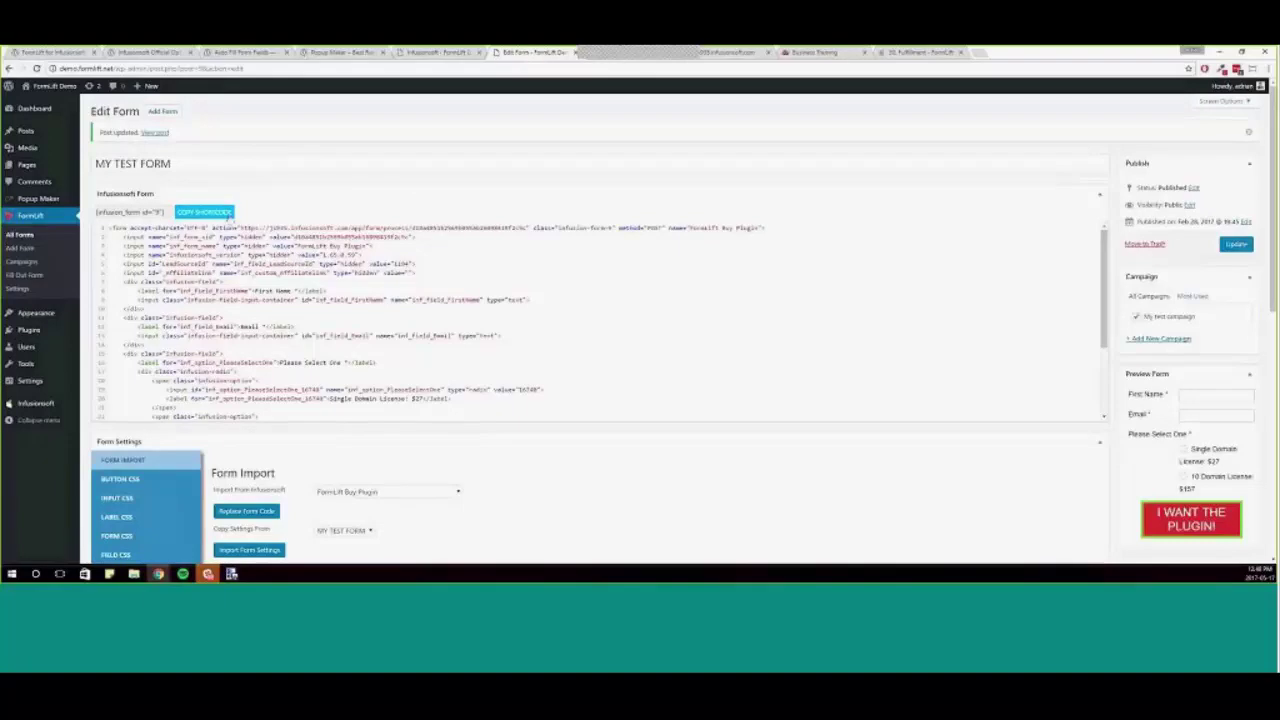
- Copy MY TEST FORM's shortcode and open TEST POPUP from Popup Maker's All Popups list
{"action": "left_click", "coordinate": [228, 216]}
{"action": "key", "text": "ctrl+c"}
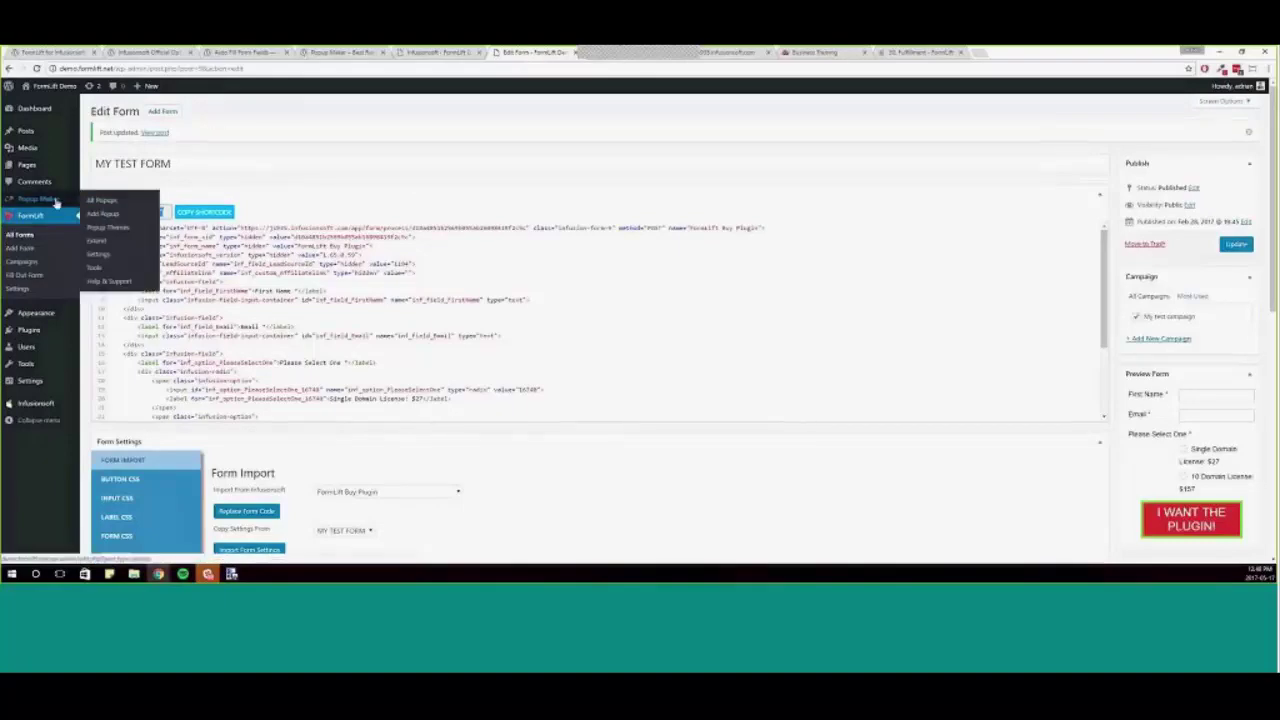
{"action": "left_click", "coordinate": [103, 201]}
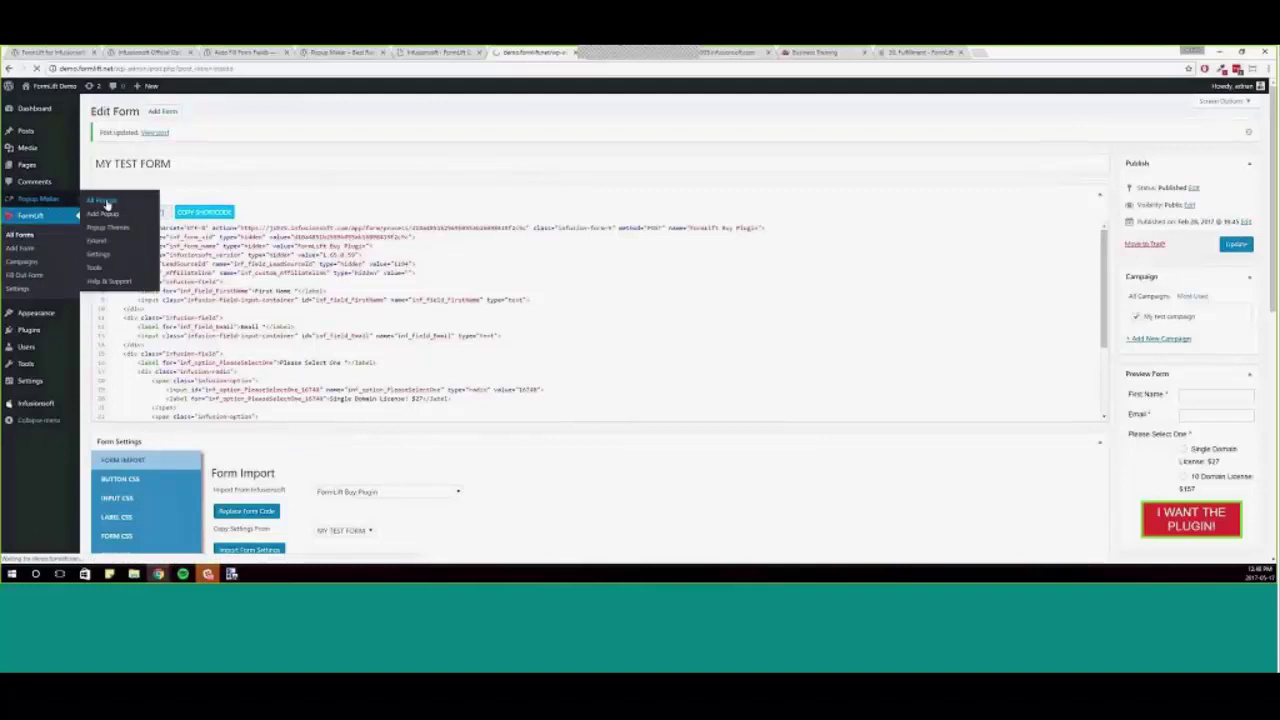
{"action": "left_click", "coordinate": [137, 181]}
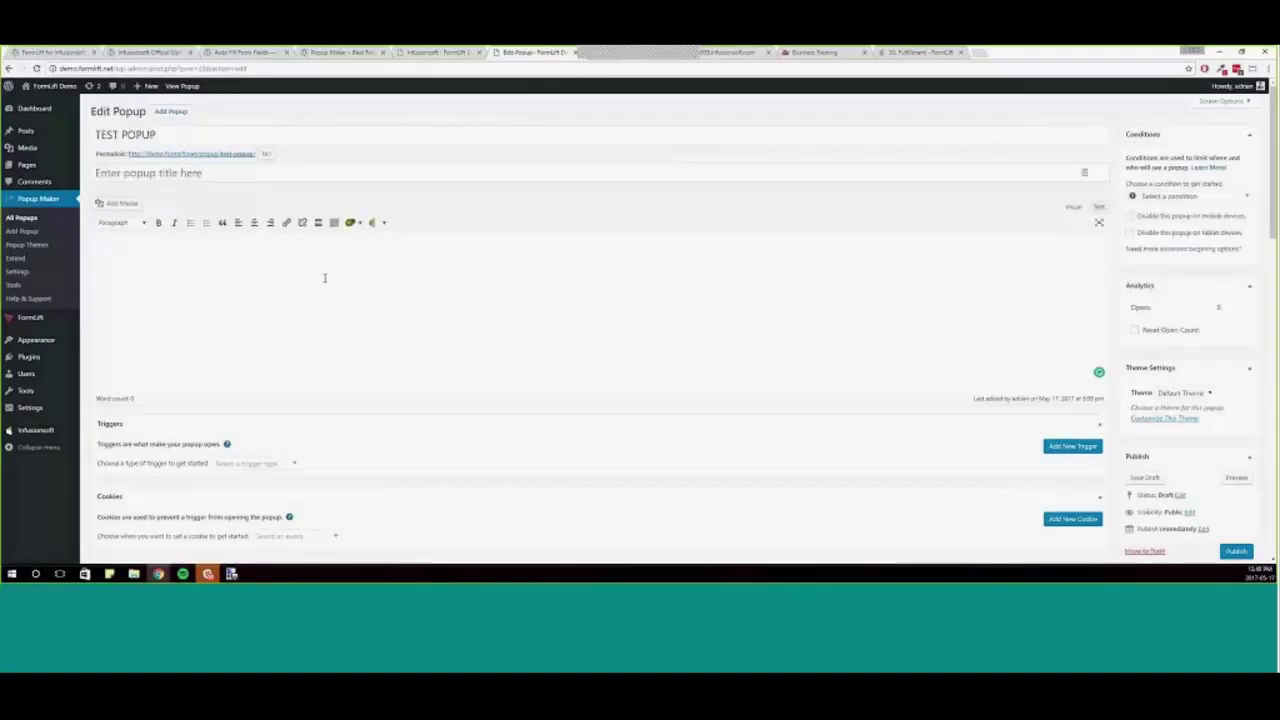
- Paste the FormLift [infusion_form id="9"] shortcode into the TEST POPUP content area
{"action": "key", "text": "ctrl+v"}
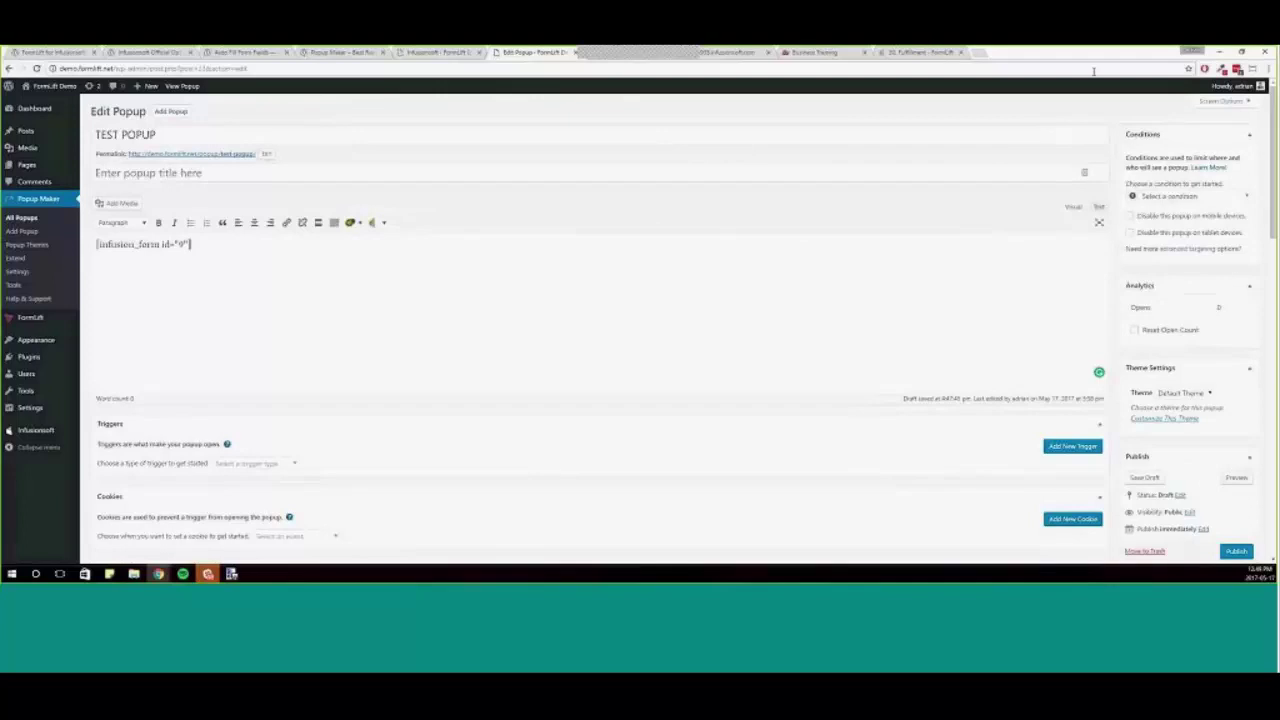
- On the live Business Training site, open the free landing page template popup and submit it empty
{"action": "left_click", "coordinate": [840, 53]}
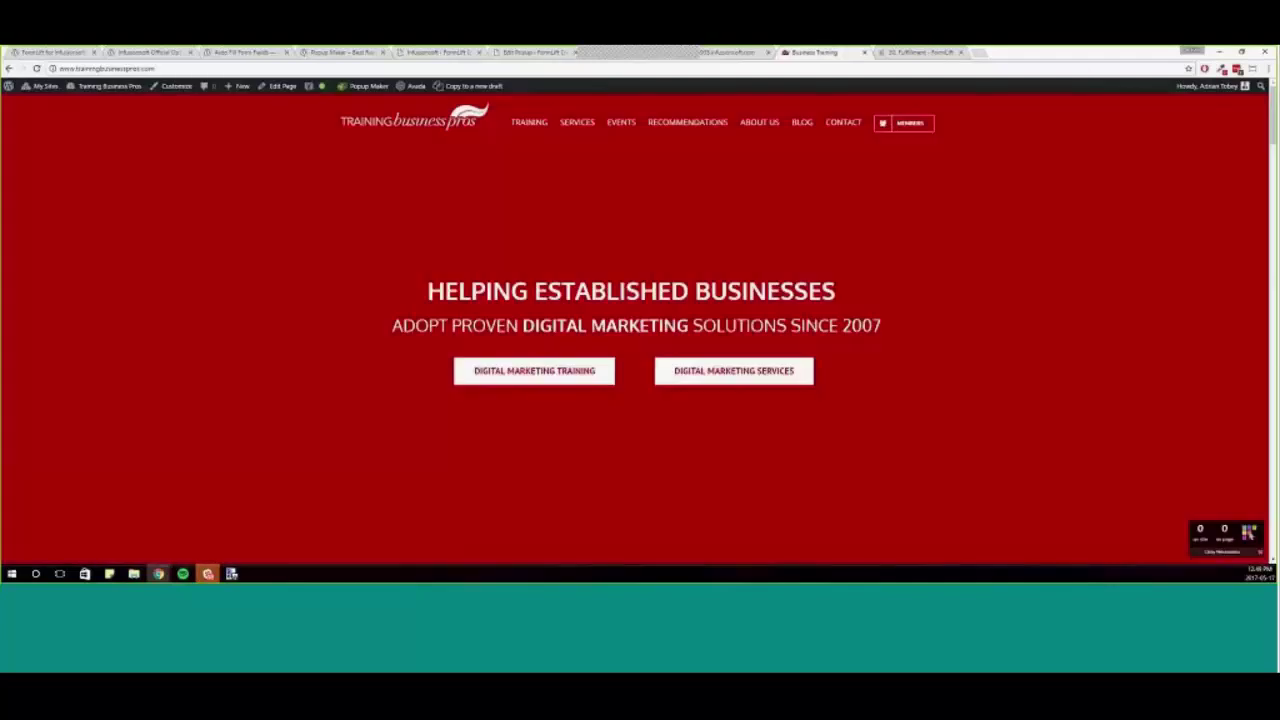
{"action": "scroll", "coordinate": [870, 383], "scroll_direction": "down", "scroll_amount": 10}
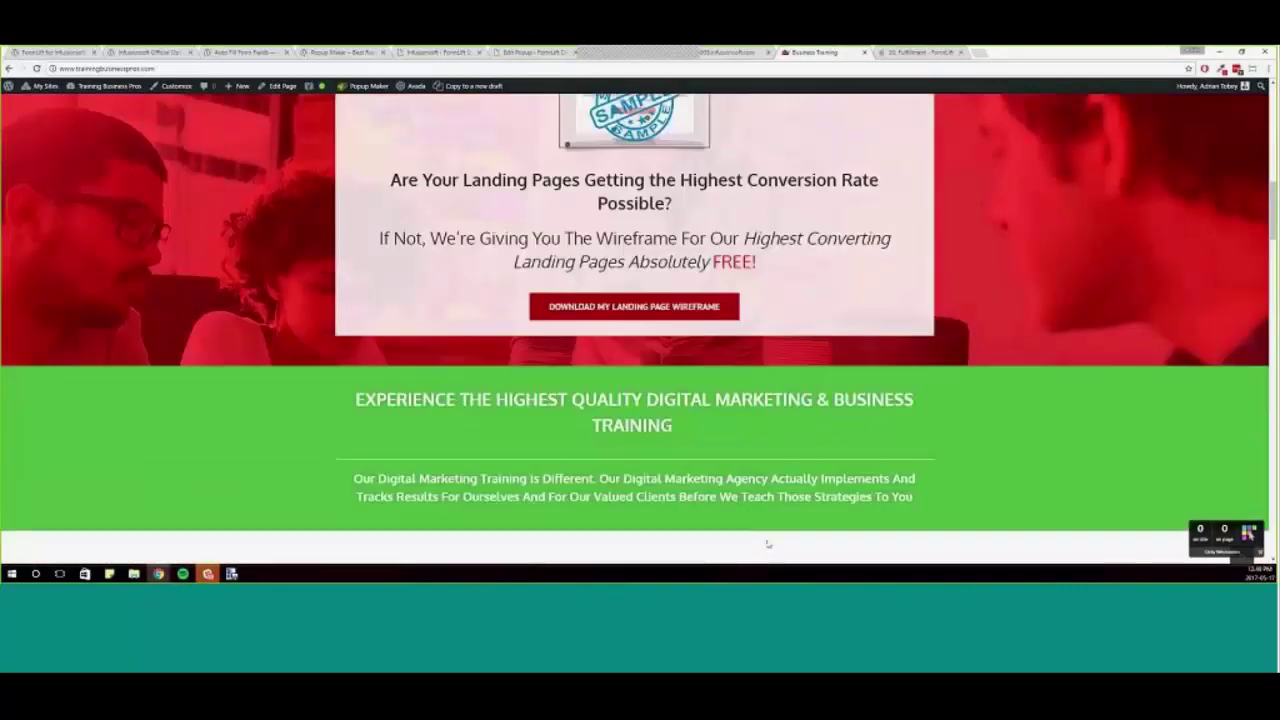
{"action": "scroll", "coordinate": [768, 544], "scroll_direction": "up", "scroll_amount": 3}
{"action": "left_click", "coordinate": [634, 514]}
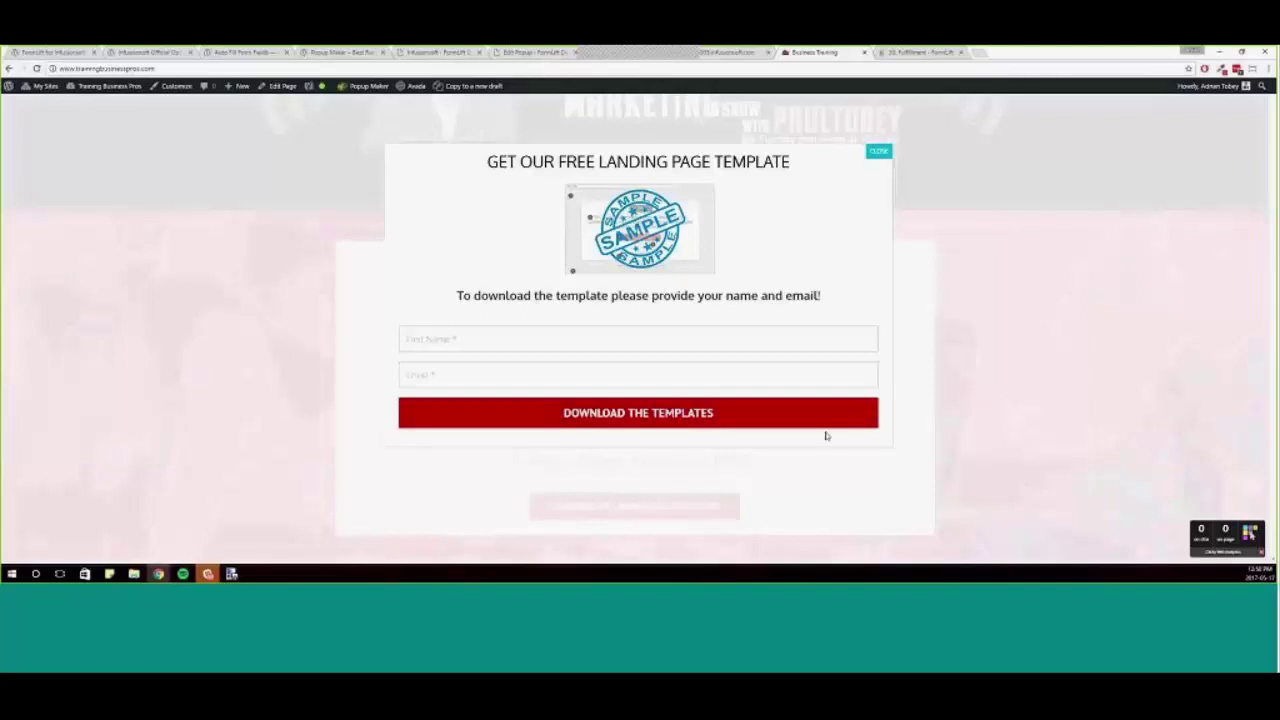
{"action": "left_click", "coordinate": [713, 413]}
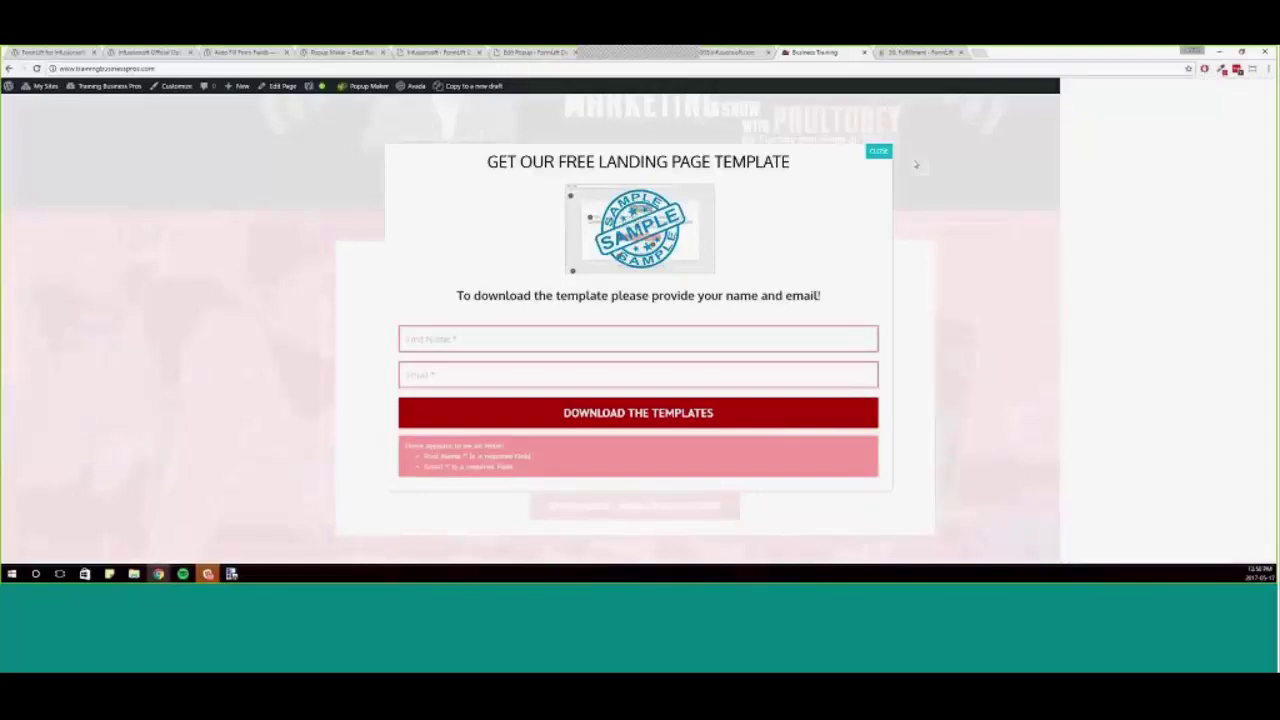
- Preview the page at Galaxy S5 phone size and close the template popup
{"action": "key", "text": "ctrl+shift+m"}
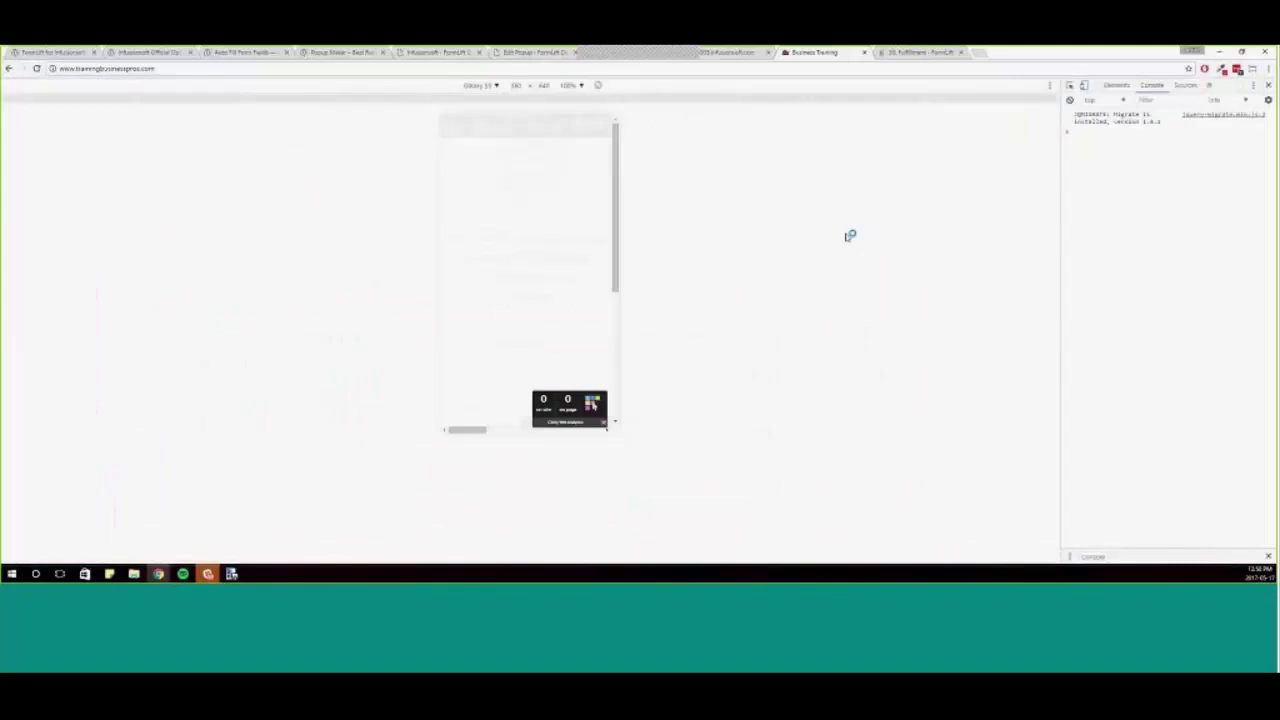
{"action": "scroll", "coordinate": [560, 330], "scroll_direction": "down", "scroll_amount": 3}
{"action": "scroll", "coordinate": [564, 331], "scroll_direction": "up", "scroll_amount": 3}
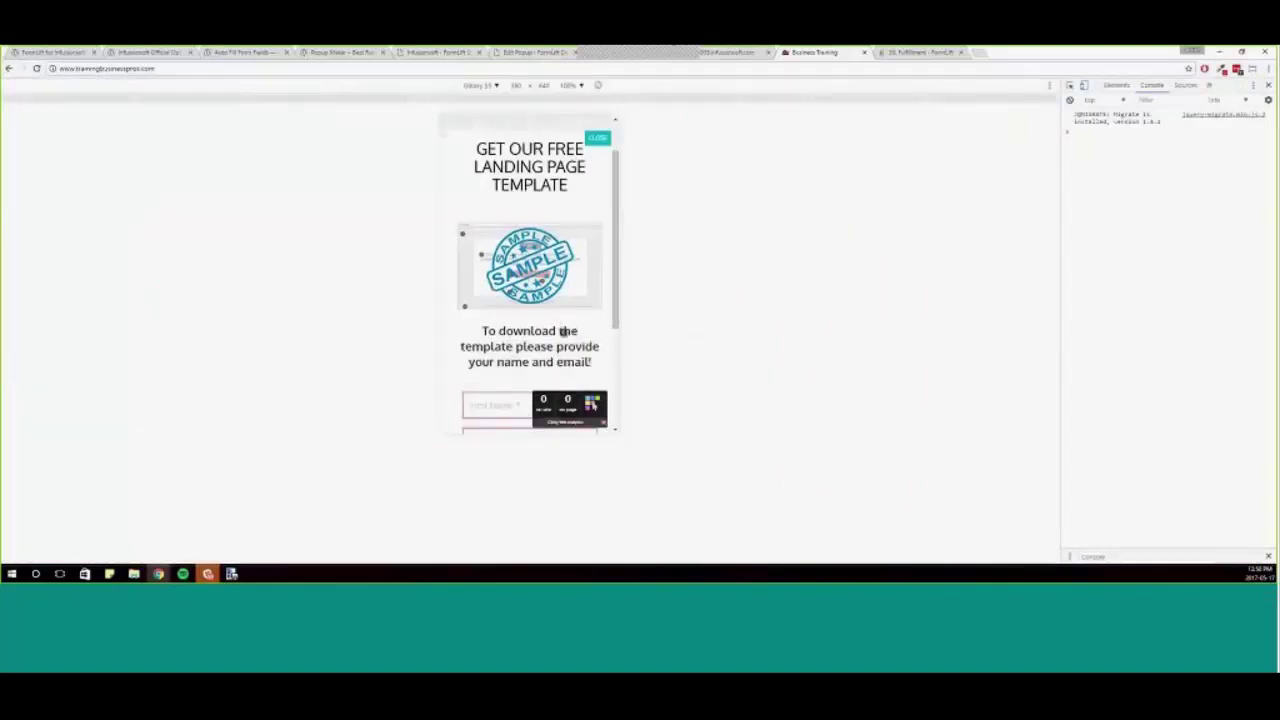
{"action": "scroll", "coordinate": [563, 331], "scroll_direction": "down", "scroll_amount": 3}
{"action": "scroll", "coordinate": [563, 331], "scroll_direction": "up", "scroll_amount": 3}
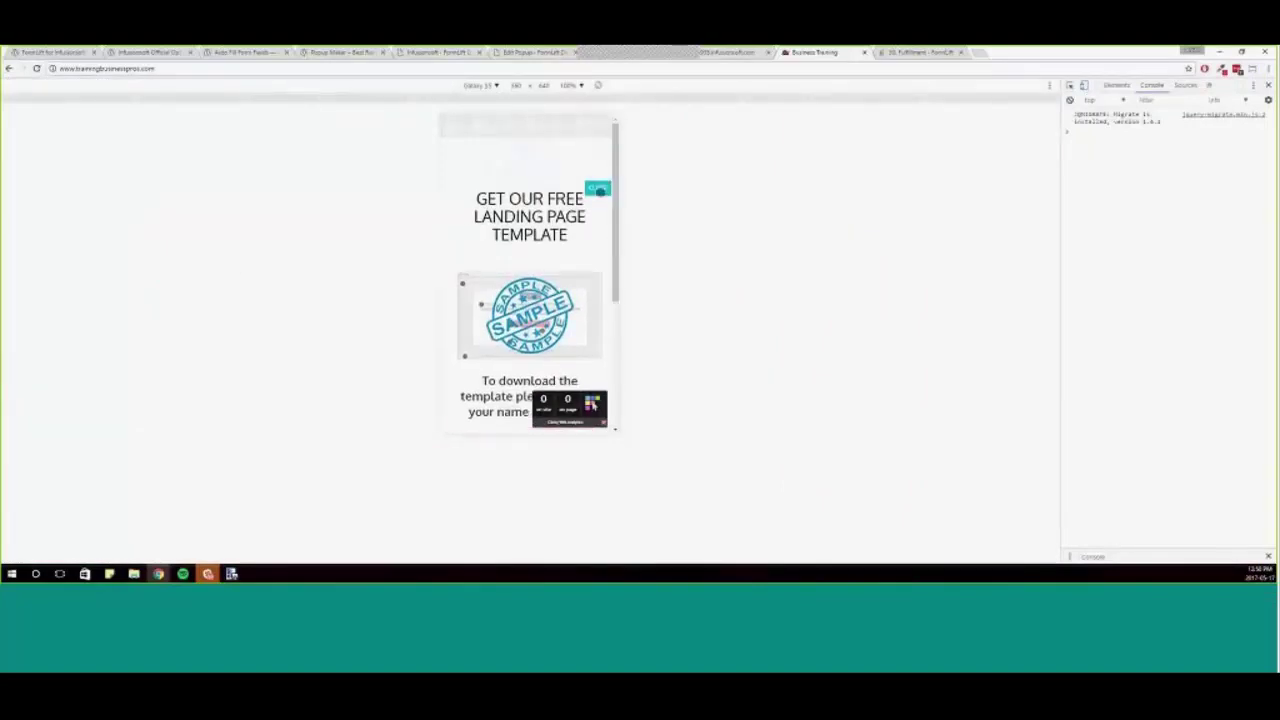
{"action": "left_click", "coordinate": [598, 190]}
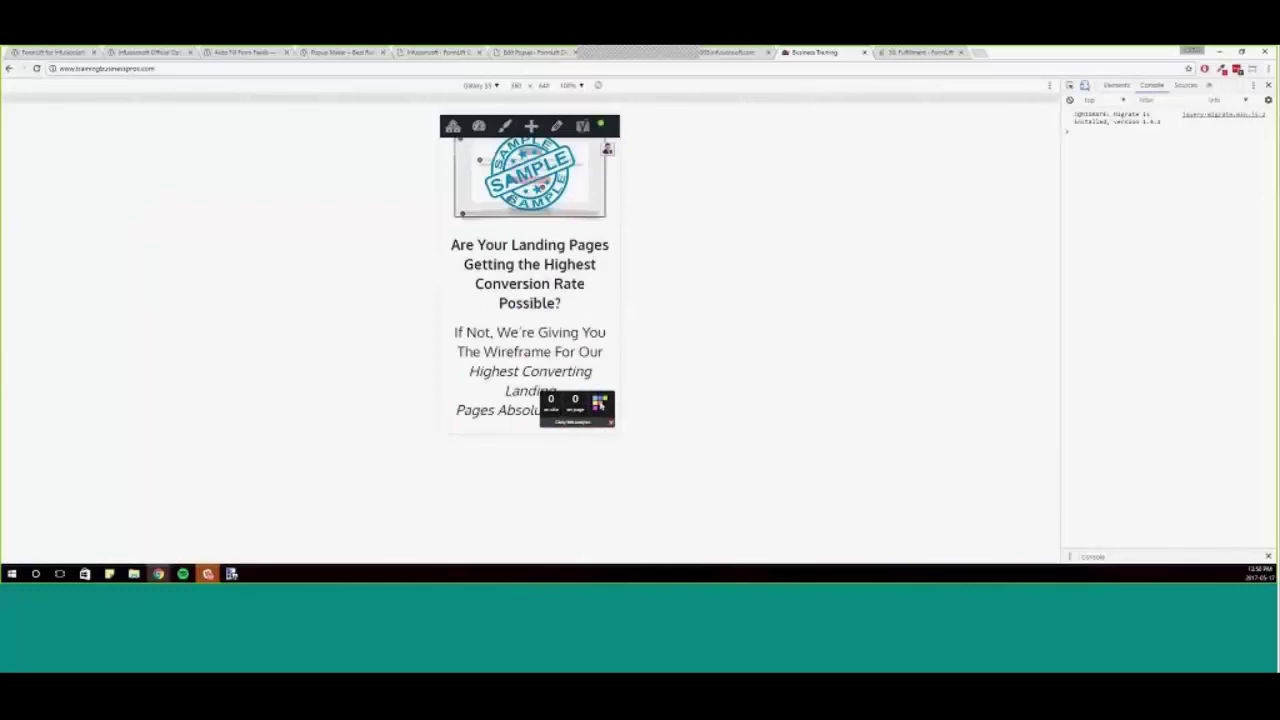
- Return to the desktop view of the landing page's wireframe download section
{"action": "key", "text": "ctrl+shift+m"}
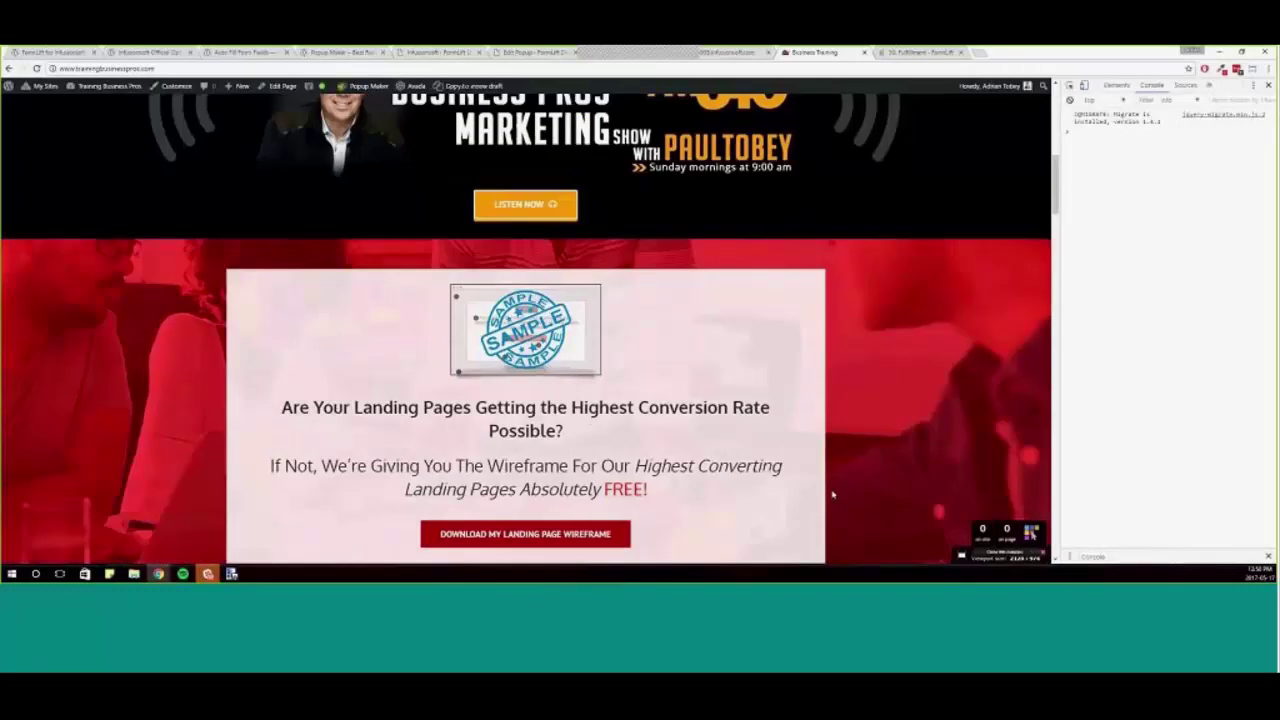
{"action": "scroll", "coordinate": [832, 494], "scroll_direction": "down", "scroll_amount": 2}
{"action": "scroll", "coordinate": [832, 494], "scroll_direction": "up", "scroll_amount": 1}
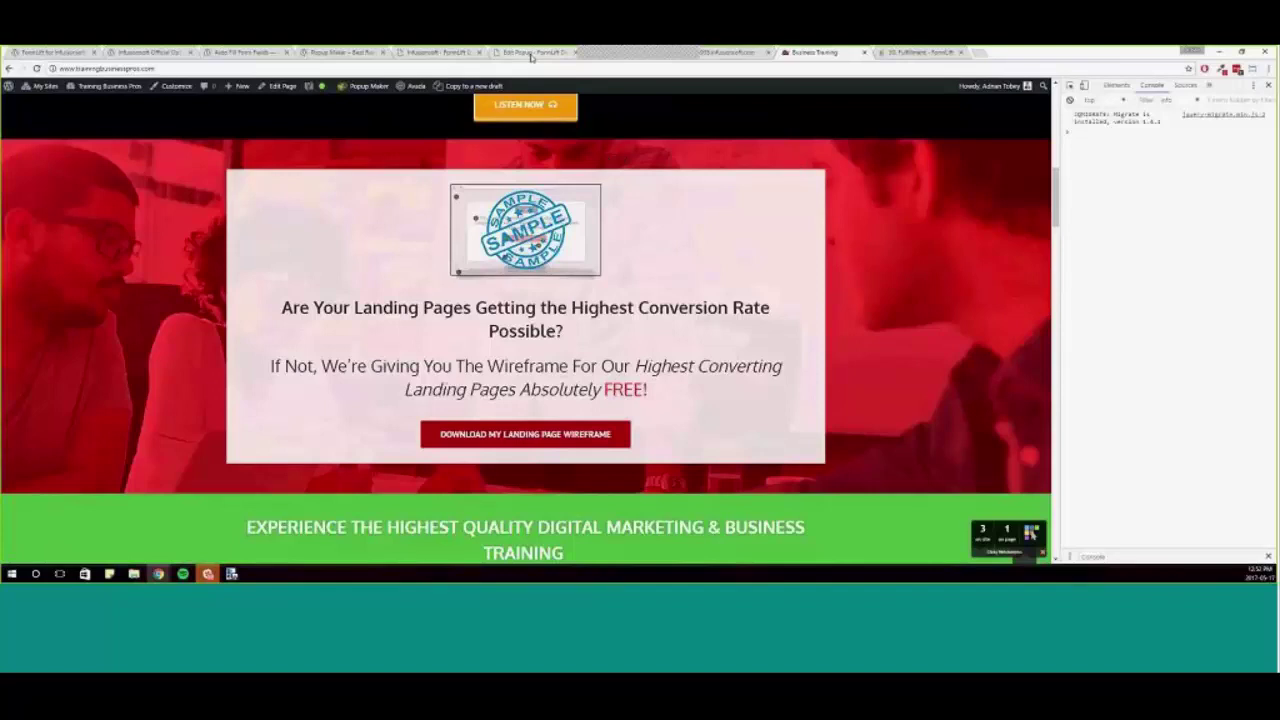
- Show FormLift's All Forms list, where MY TEST FORM has 0 impressions and 0 submissions
{"action": "left_click", "coordinate": [465, 54]}
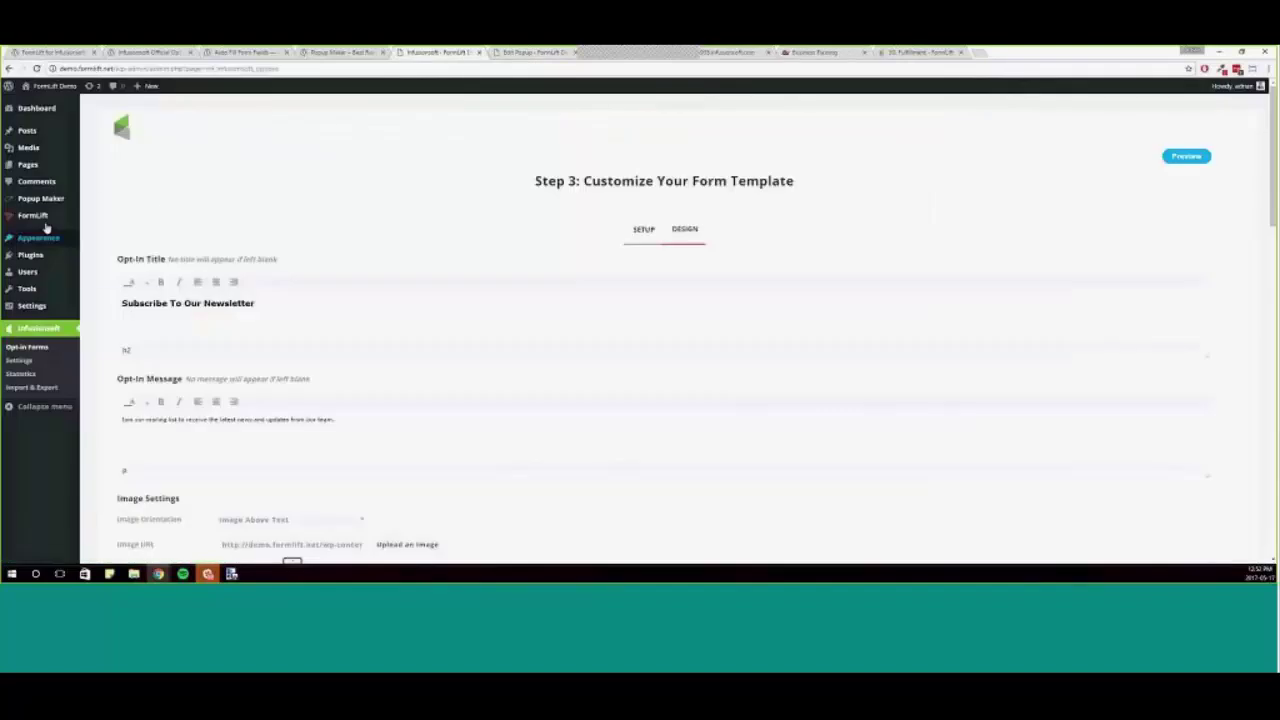
{"action": "mouse_move", "coordinate": [43, 217]}
{"action": "left_click", "coordinate": [99, 223]}
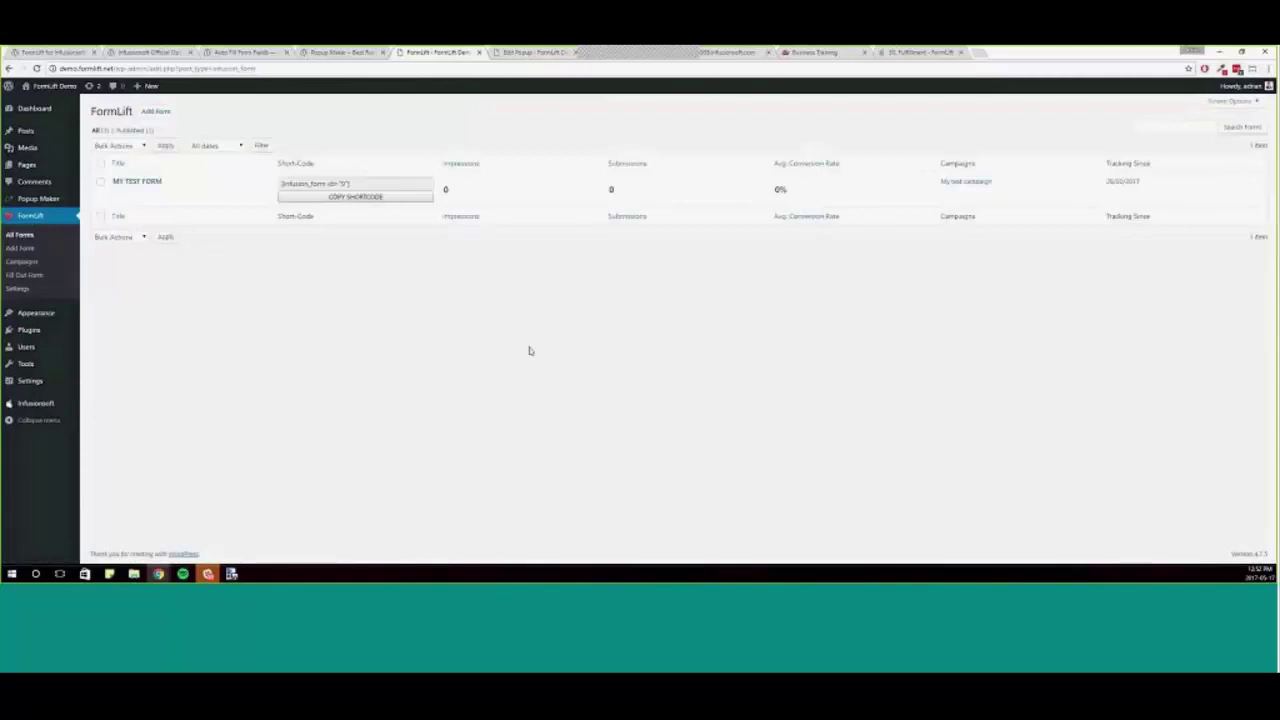
{"action": "mouse_move", "coordinate": [270, 178]}
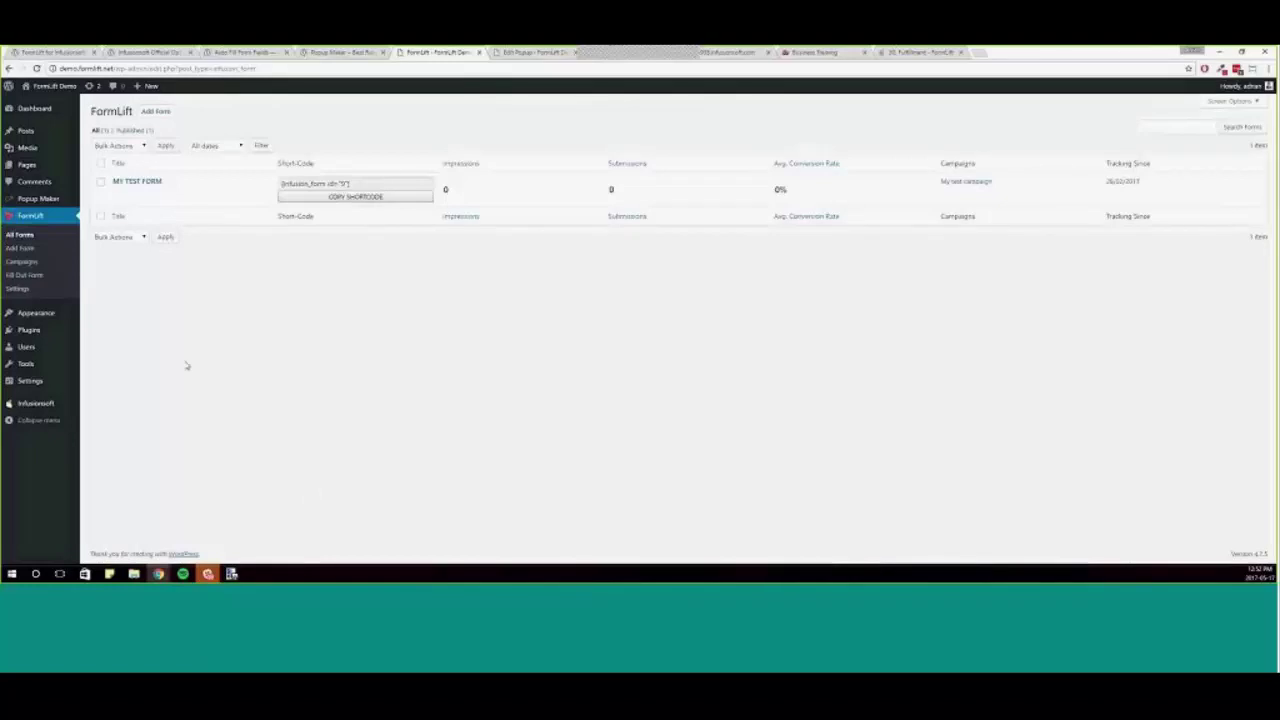
- Open FormLift Settings to the Infusionsoft API section with app name and API key
{"action": "left_click", "coordinate": [68, 292]}
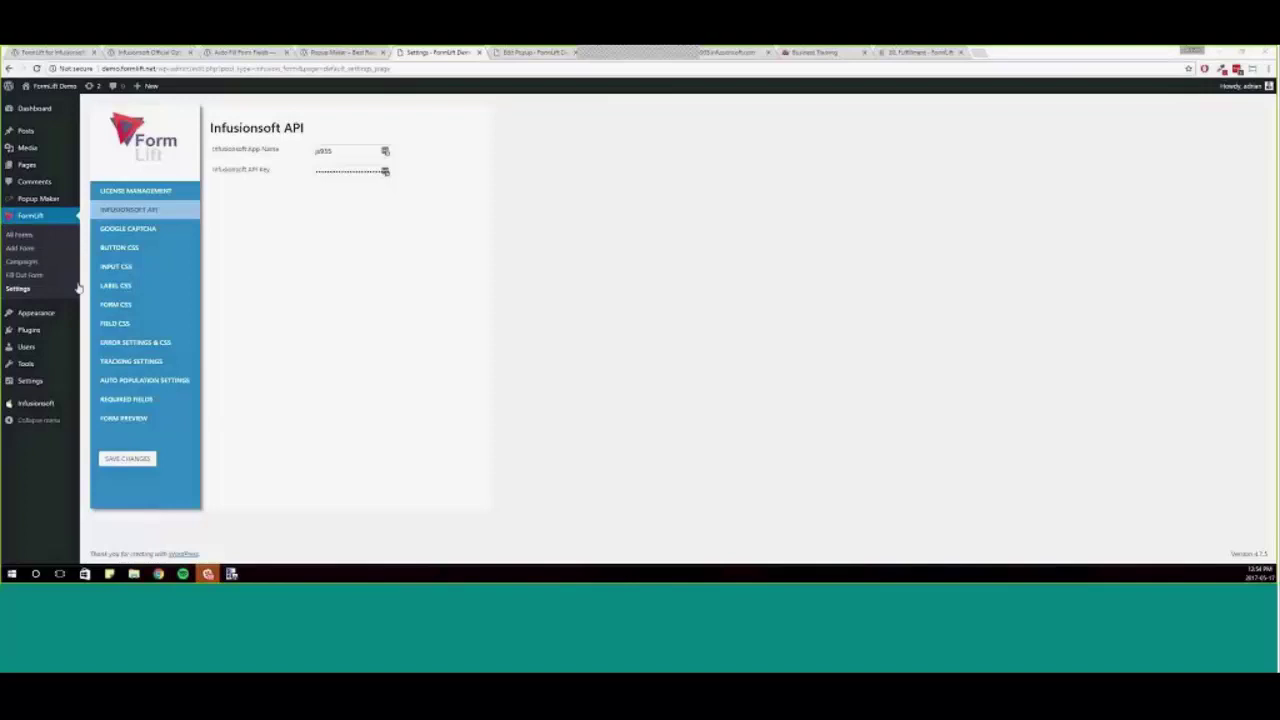
- Create a new blank sticky note, move it right and stretch it larger
{"action": "left_click", "coordinate": [109, 573]}
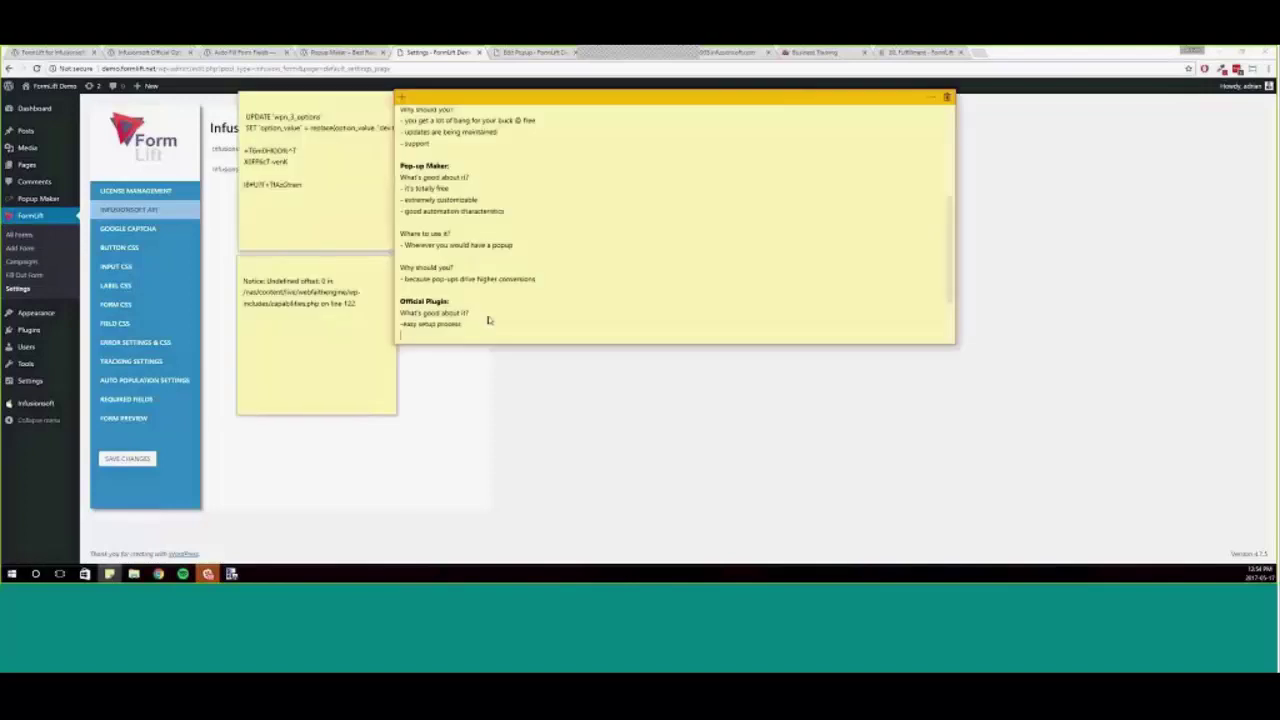
{"action": "left_click", "coordinate": [400, 97]}
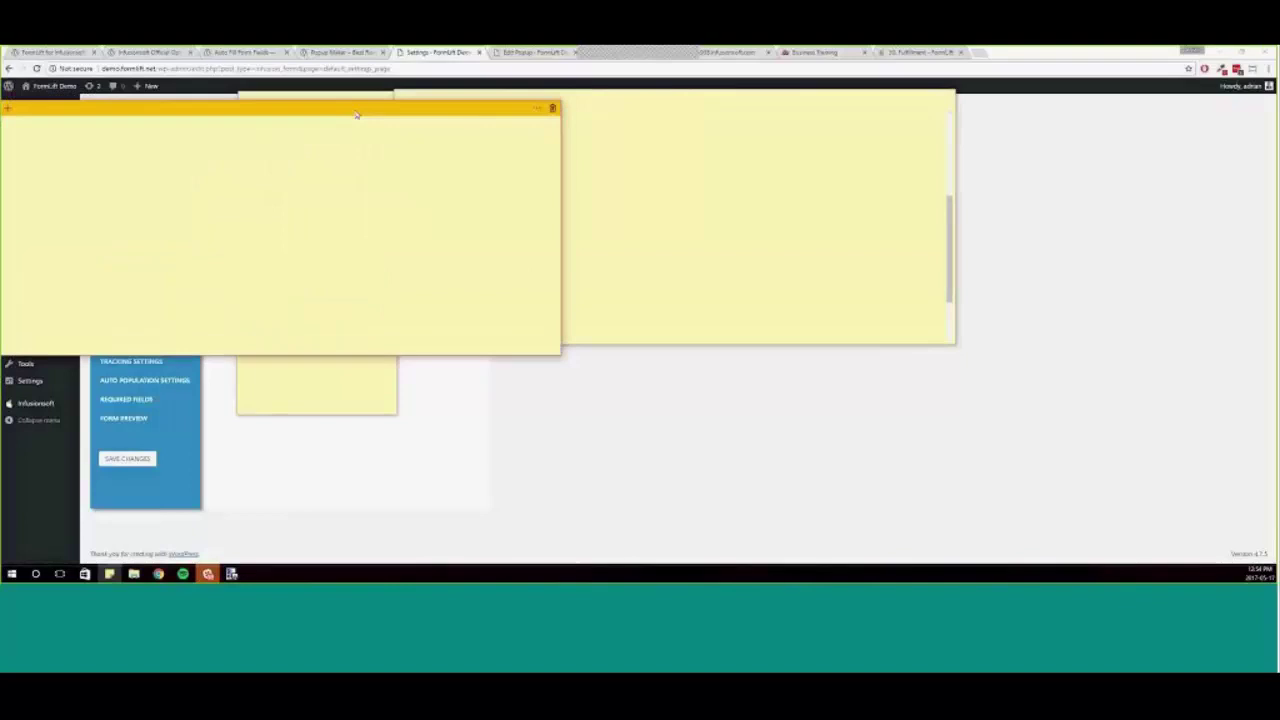
{"action": "left_click_drag", "start_coordinate": [356, 115], "coordinate": [514, 101]}
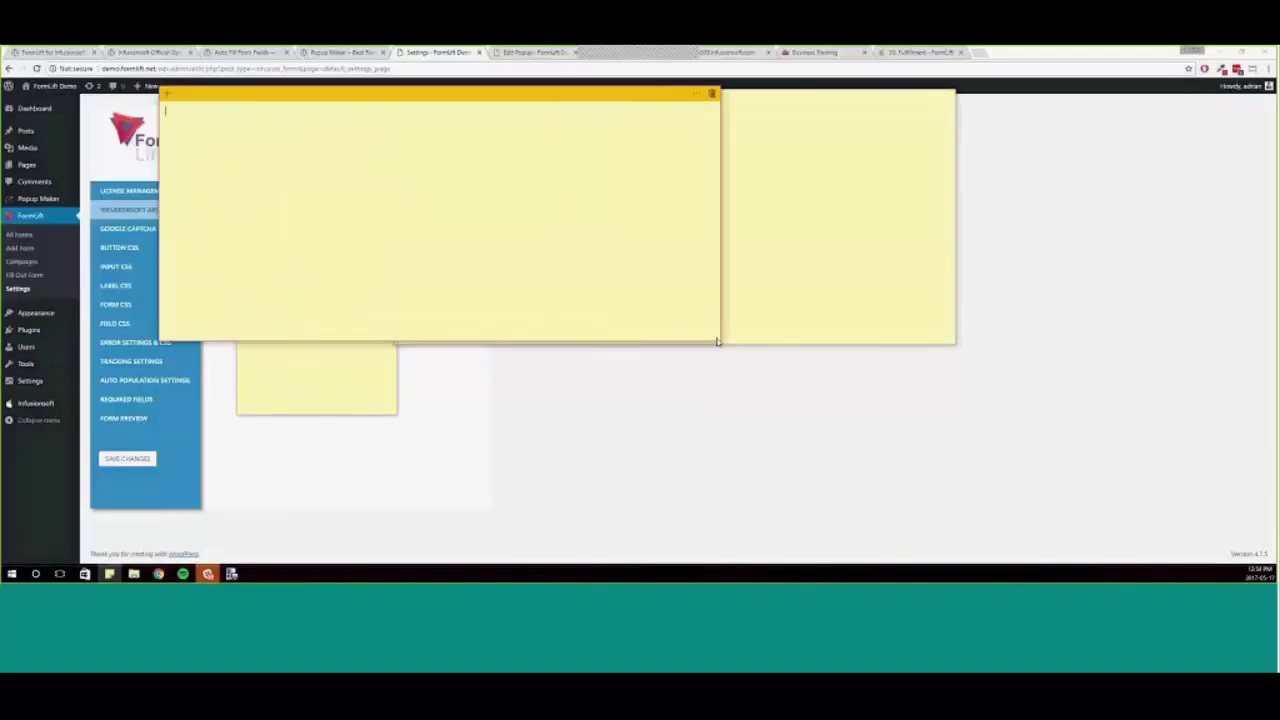
{"action": "left_click_drag", "start_coordinate": [722, 344], "coordinate": [963, 352]}
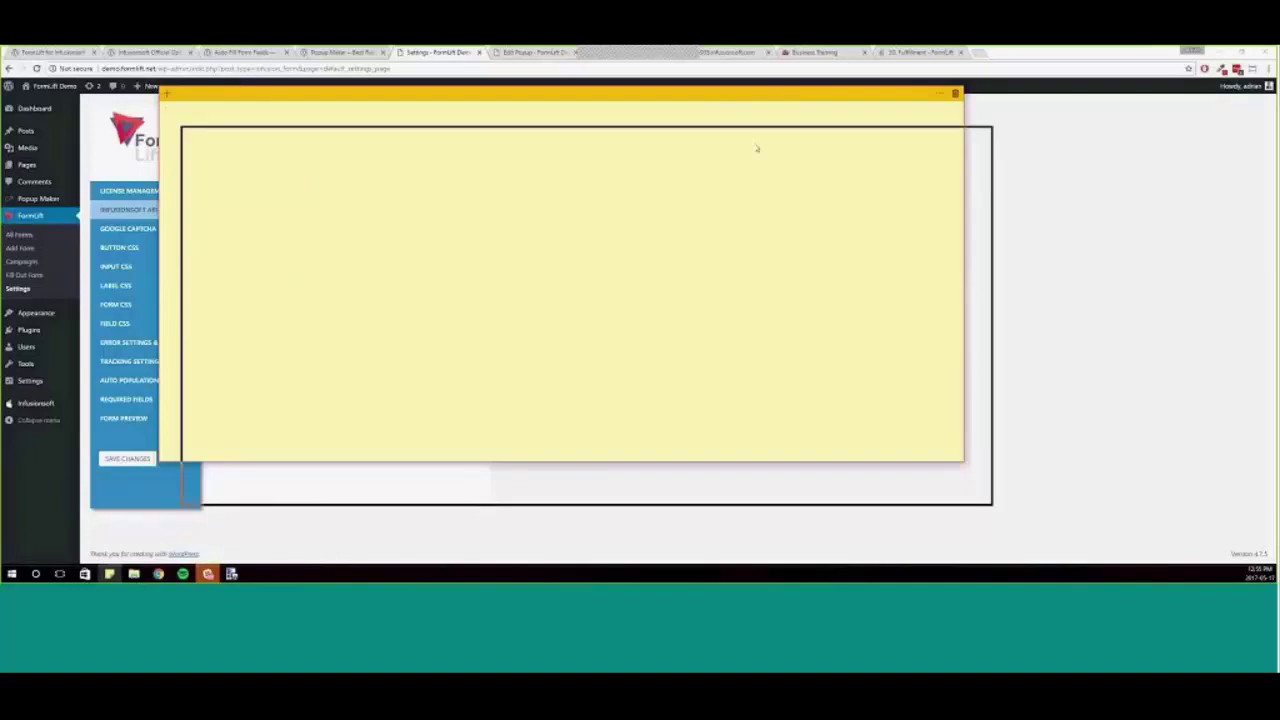
- Type the FormLift app name into the note, fix its last letter, and move the note aside
{"action": "key", "text": "Return"}
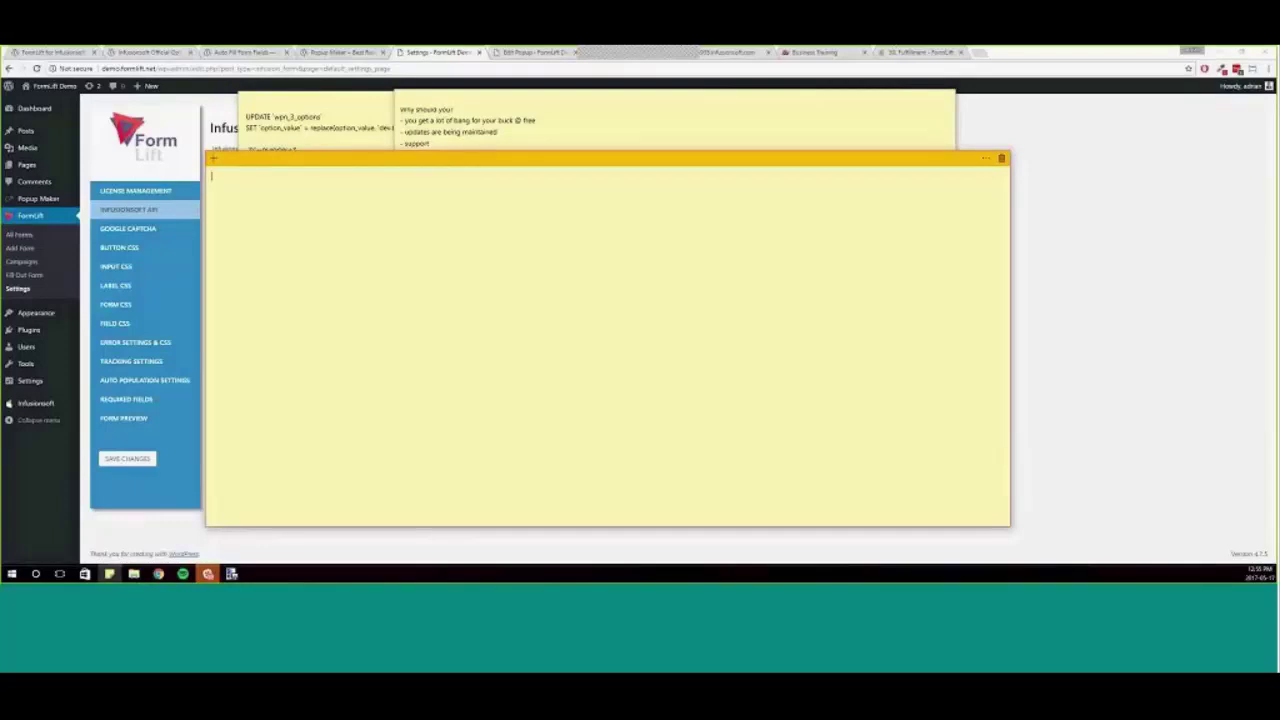
{"action": "left_click_drag", "start_coordinate": [380, 157], "coordinate": [370, 95]}
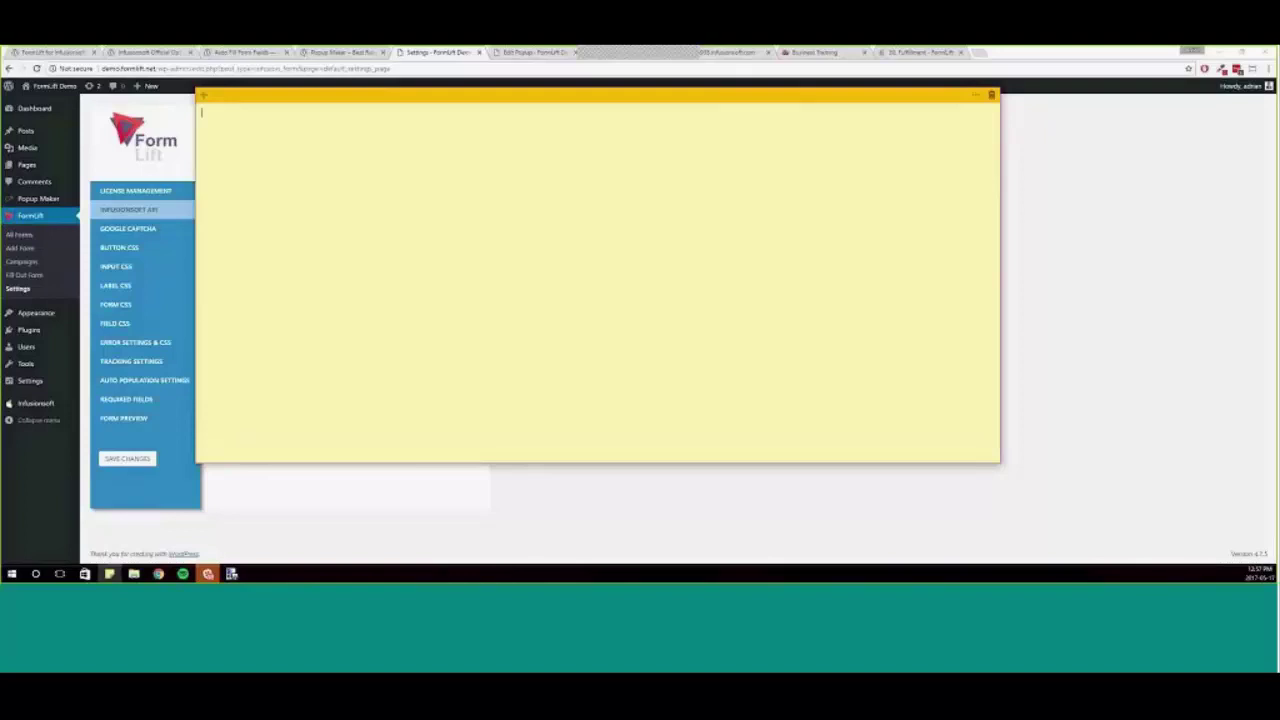
{"action": "type", "text": "4p,businessbooster"}
{"action": "key", "text": "BackSpace"}
{"action": "type", "text": "r"}
{"action": "left_click_drag", "start_coordinate": [289, 133], "coordinate": [200, 132]}
{"action": "left_click_drag", "start_coordinate": [284, 102], "coordinate": [62, 381]}
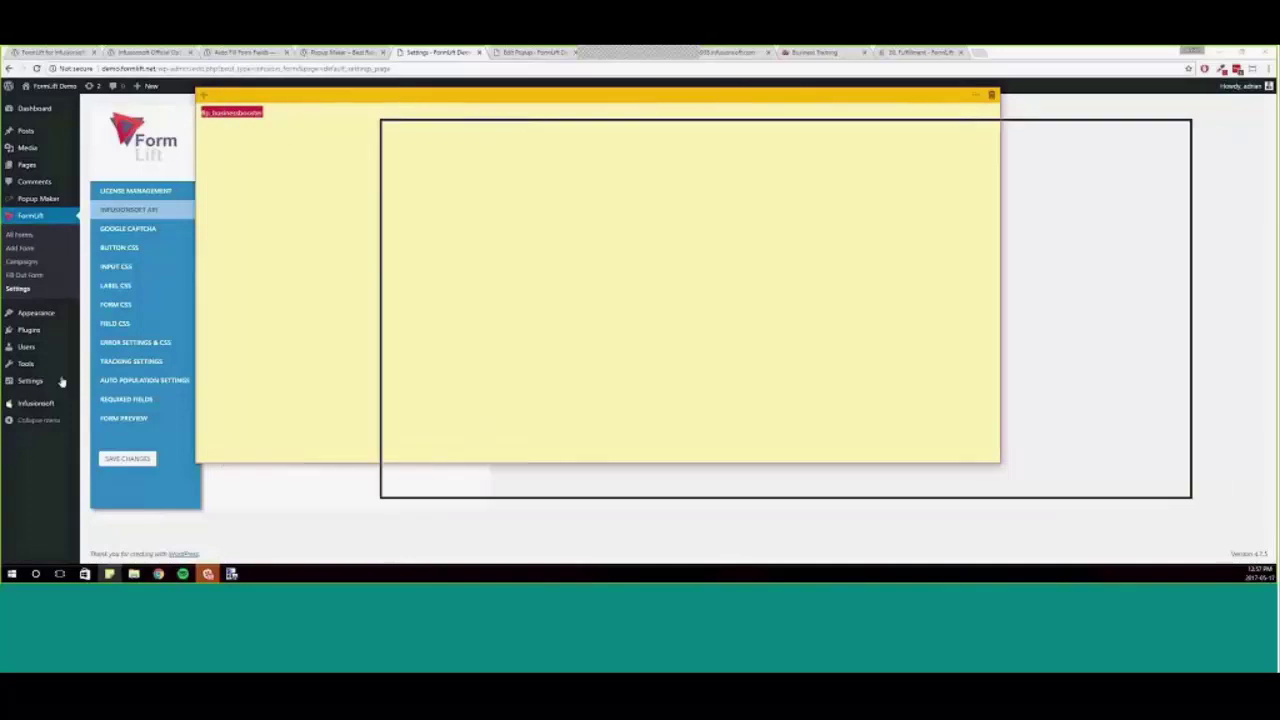
- Search Add Plugins for 'formlift' and preview the FormLift for Infusionsoft Web Forms plugin details
{"action": "mouse_move", "coordinate": [40, 330]}
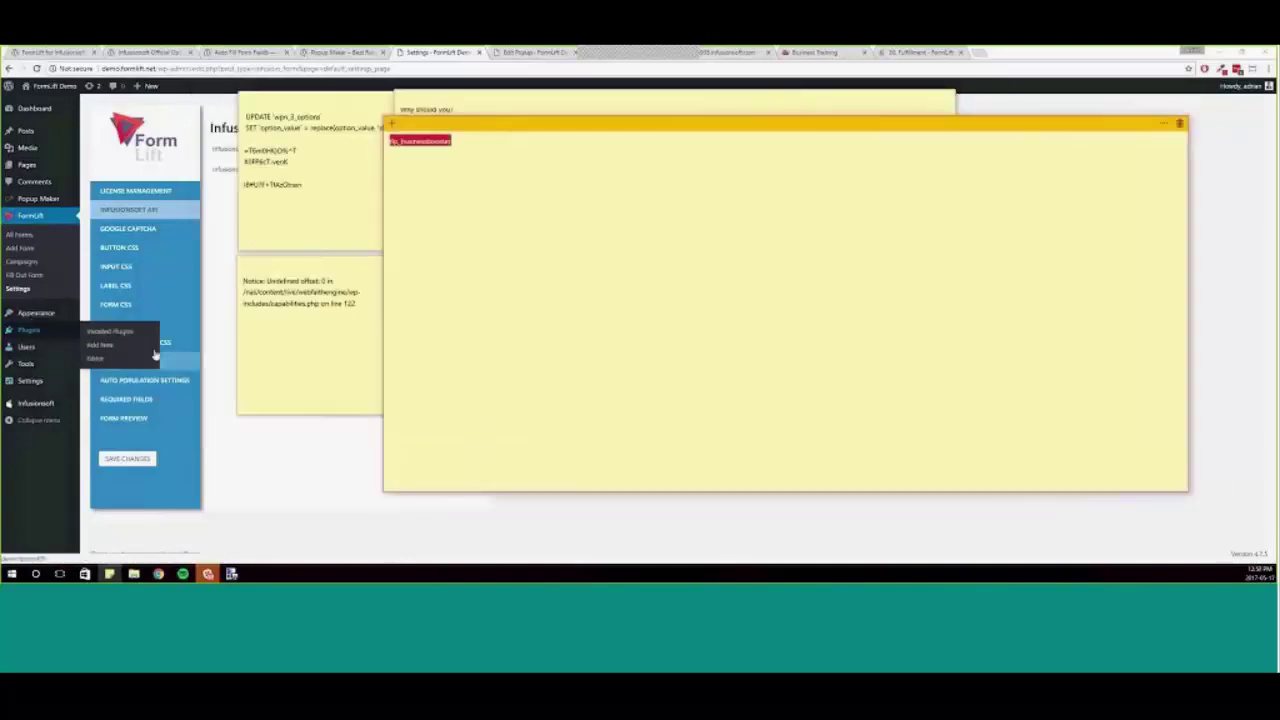
{"action": "left_click", "coordinate": [100, 344]}
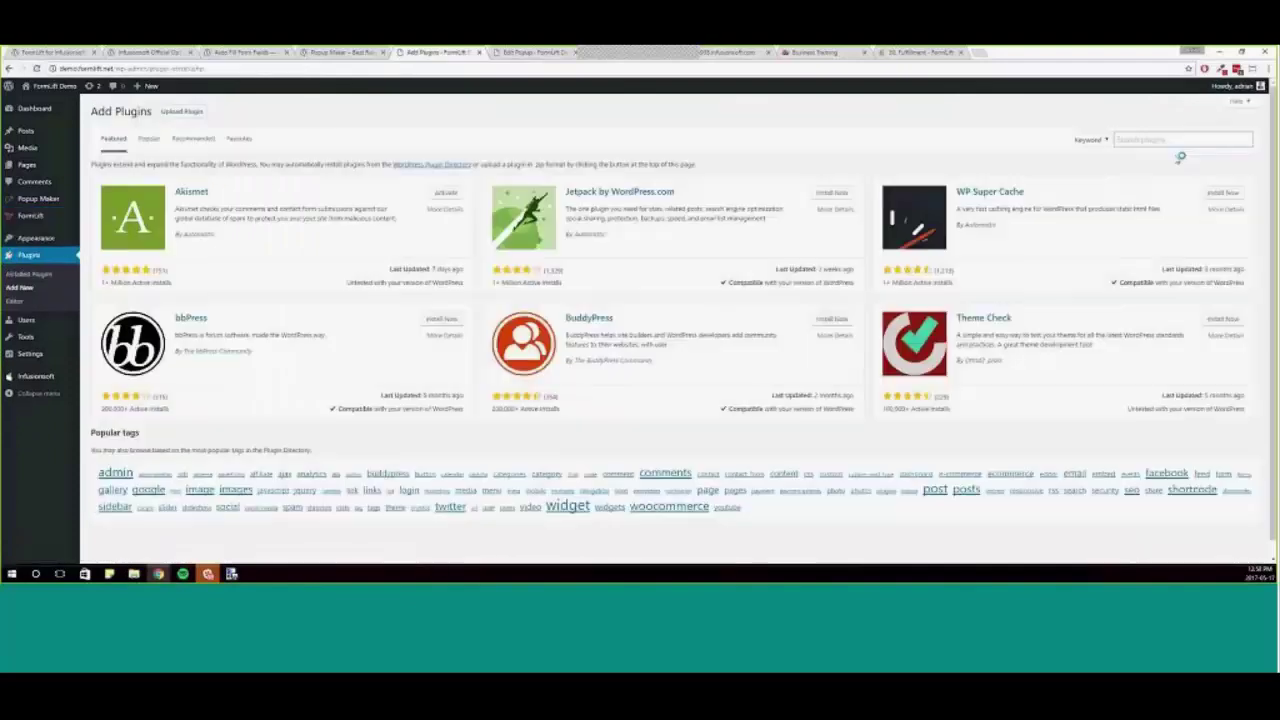
{"action": "left_click", "coordinate": [1175, 140]}
{"action": "type", "text": "formlift"}
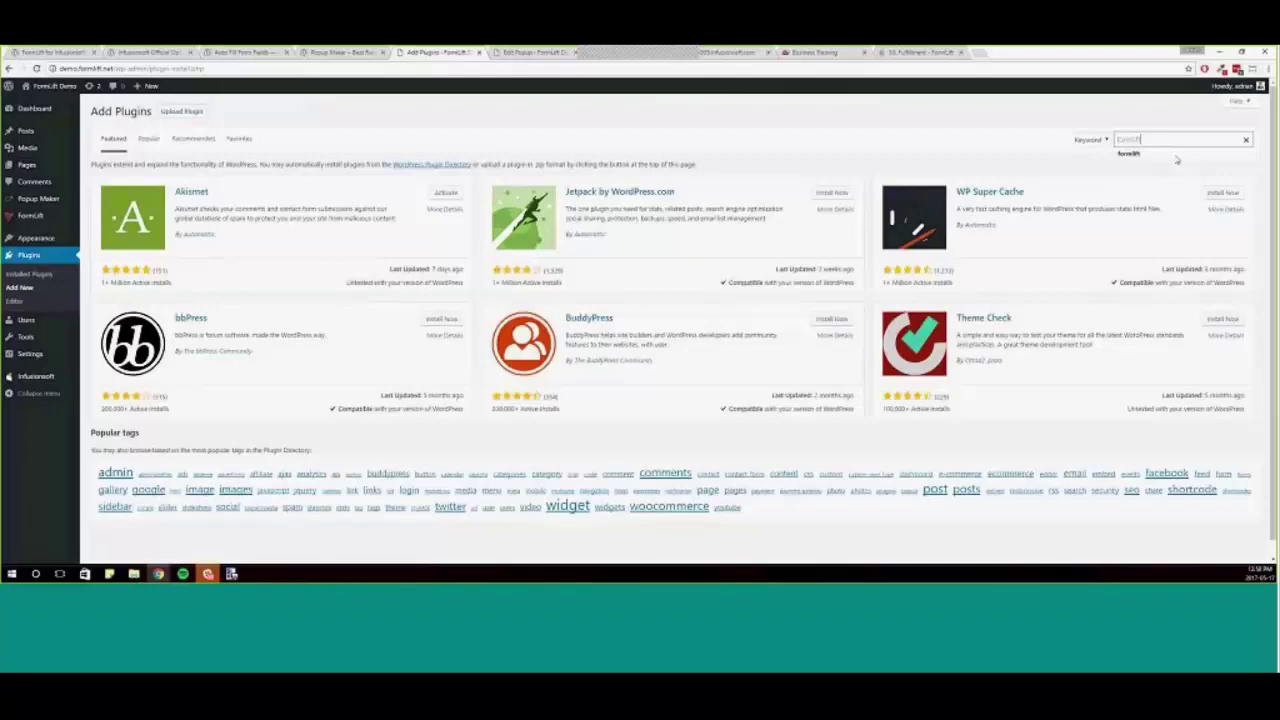
{"action": "key", "text": "Return"}
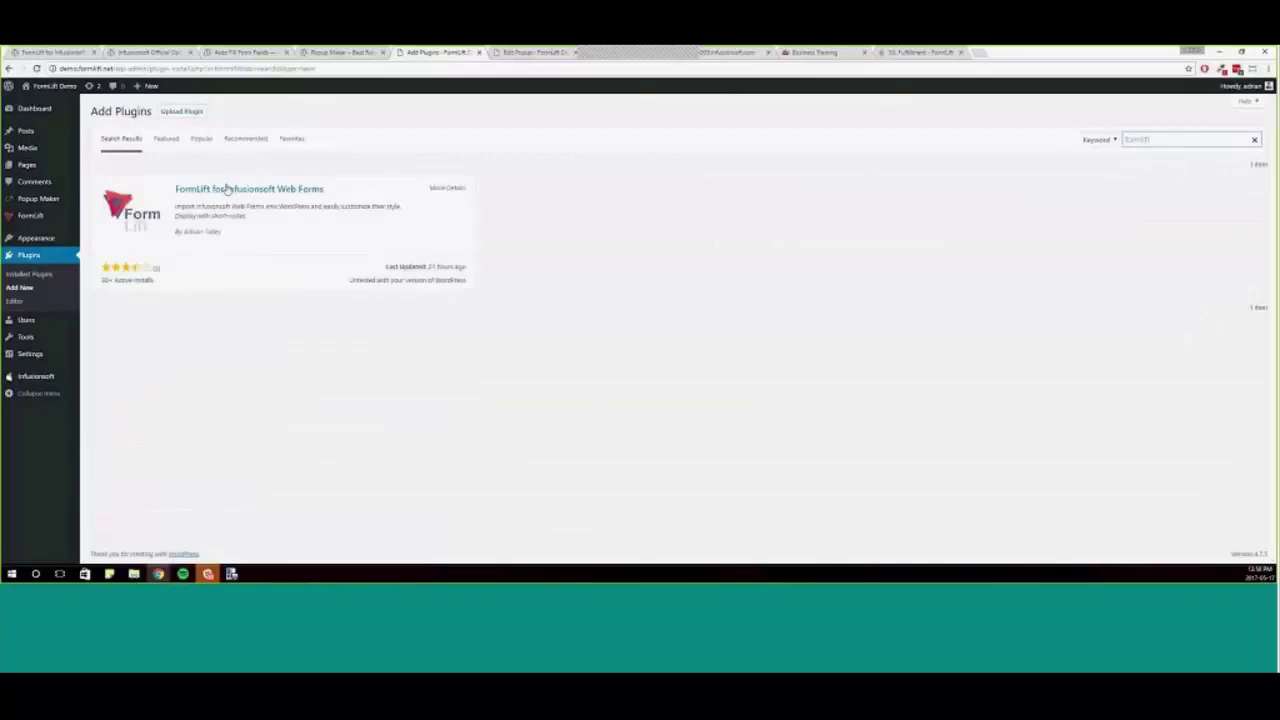
{"action": "left_click", "coordinate": [229, 190]}
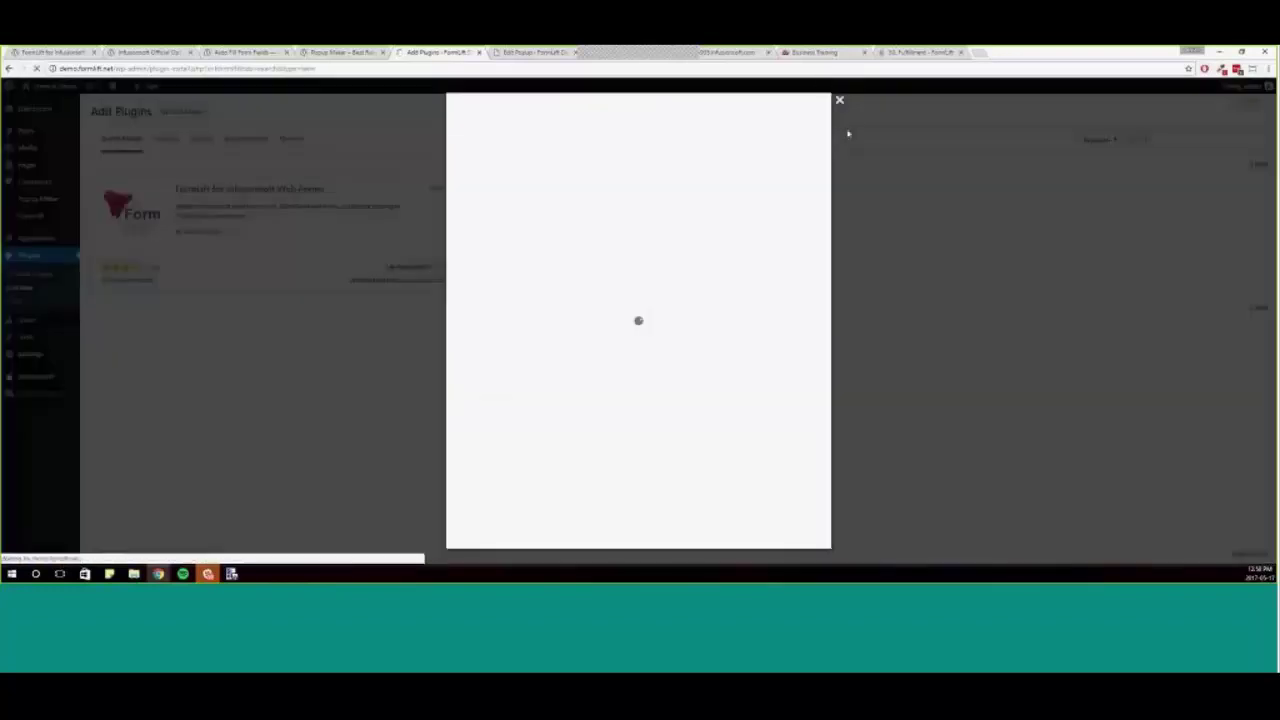
{"action": "left_click", "coordinate": [837, 103]}
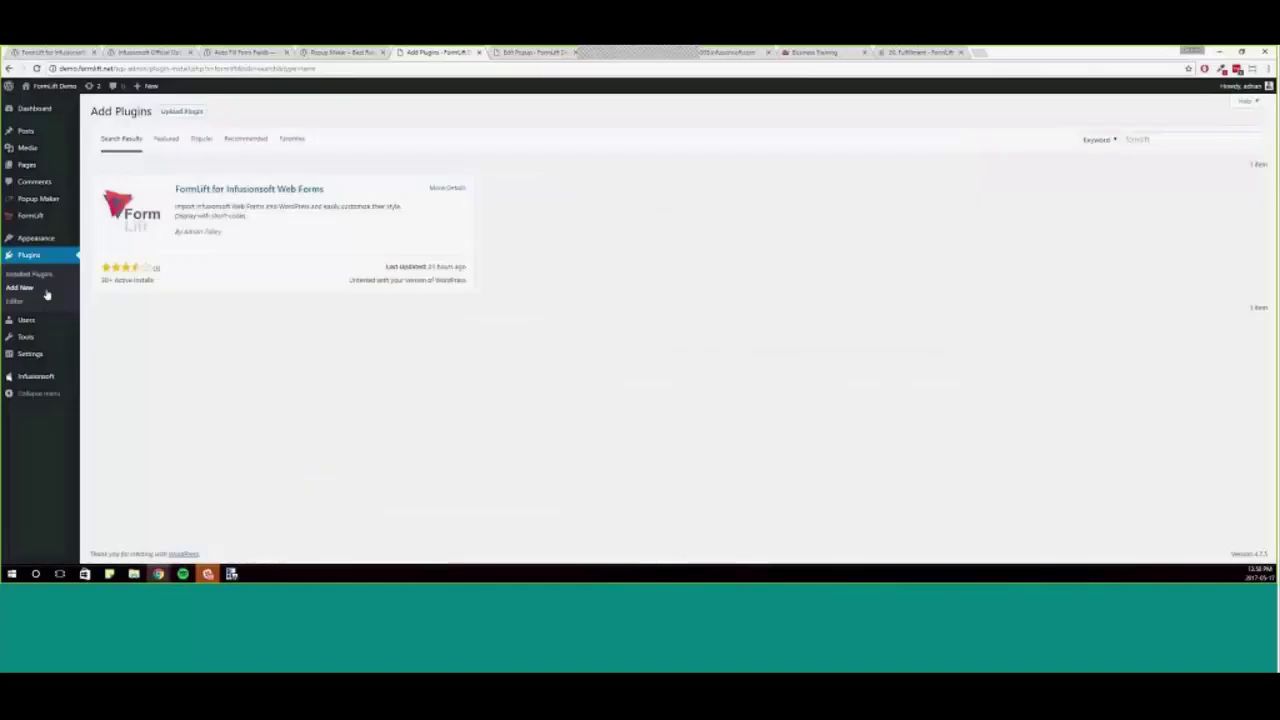
{"action": "mouse_move", "coordinate": [51, 325]}
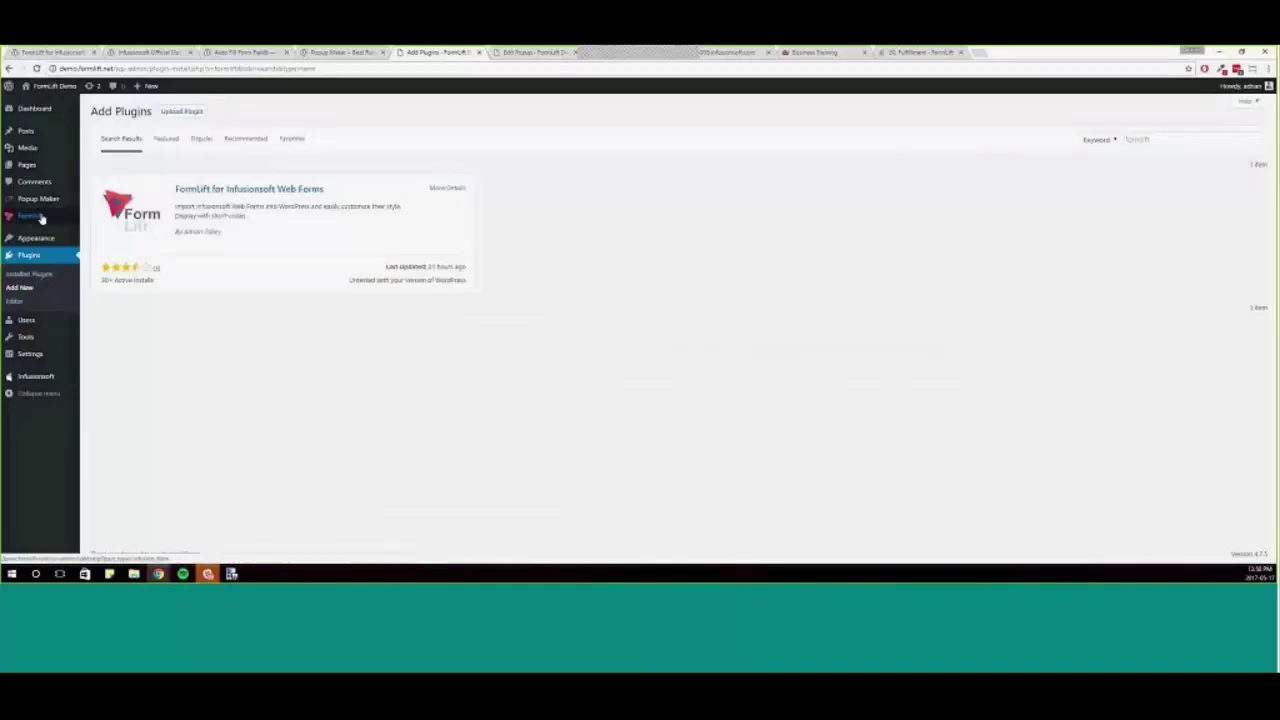
- Paste the license key into the License Key field on FormLift's License Management settings page
{"action": "left_click", "coordinate": [134, 274]}
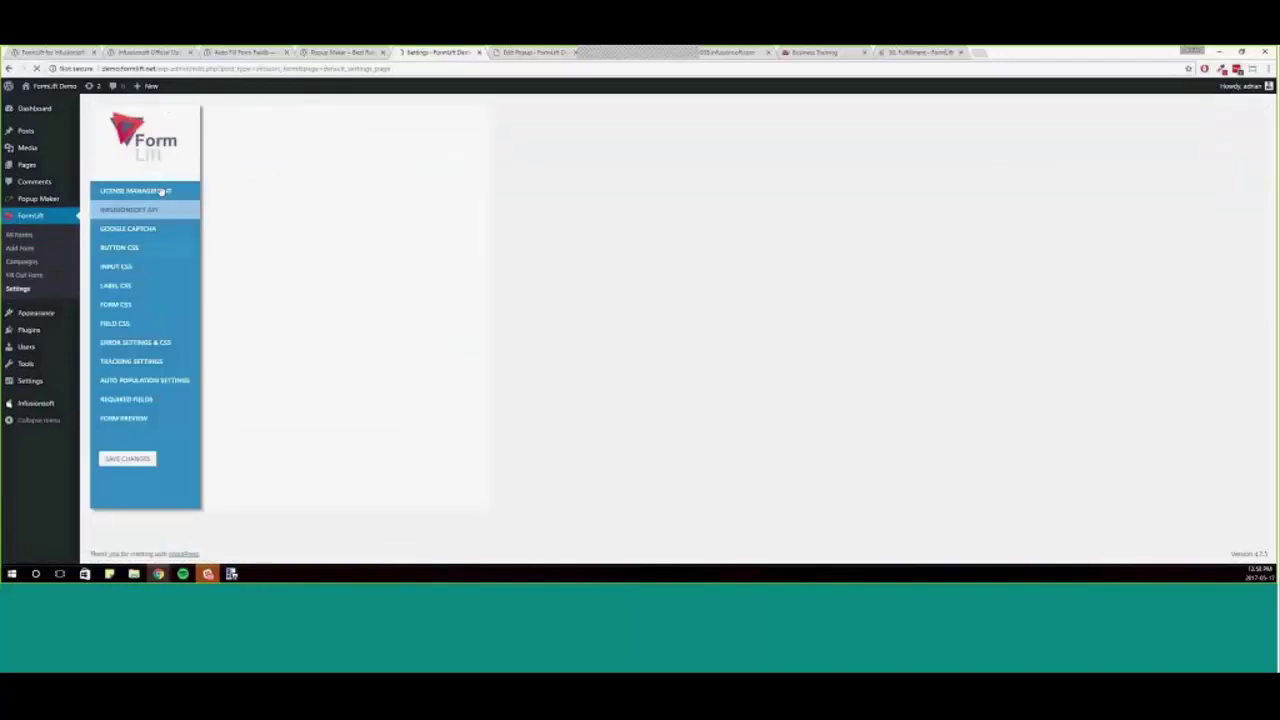
{"action": "key", "text": "ctrl+v"}
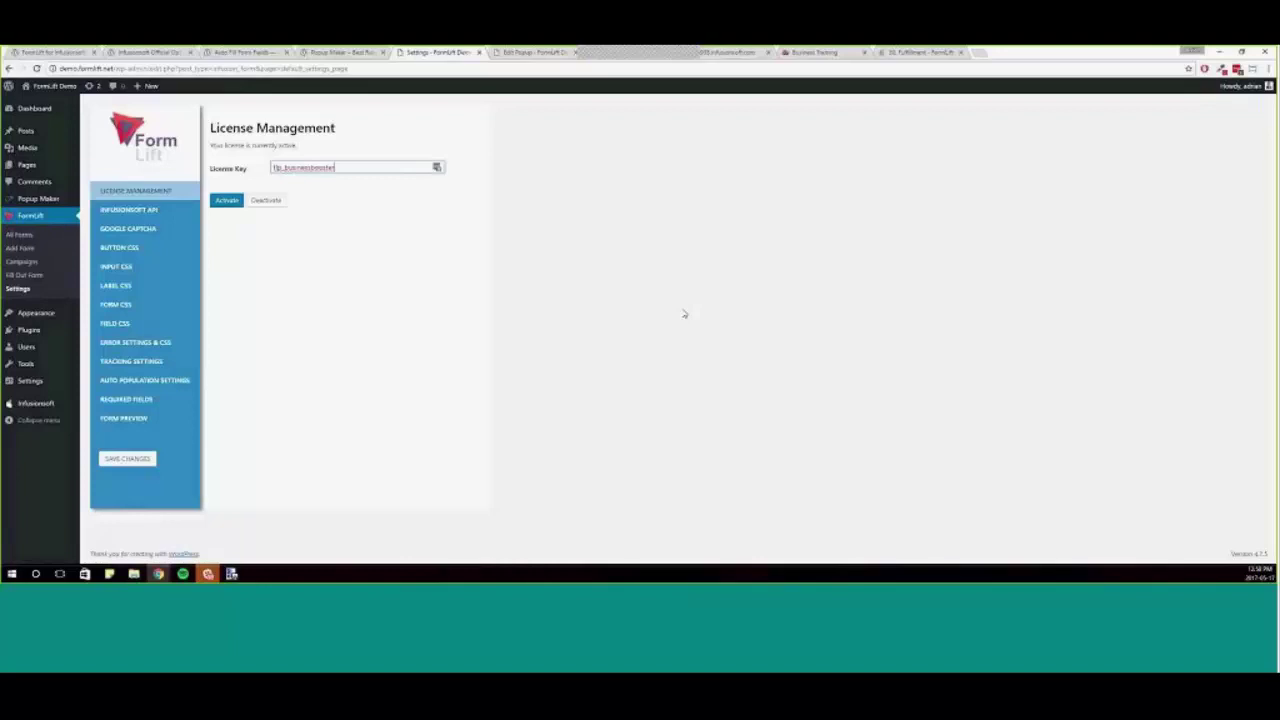
{"action": "scroll", "coordinate": [684, 314], "scroll_direction": "up", "scroll_amount": 7}
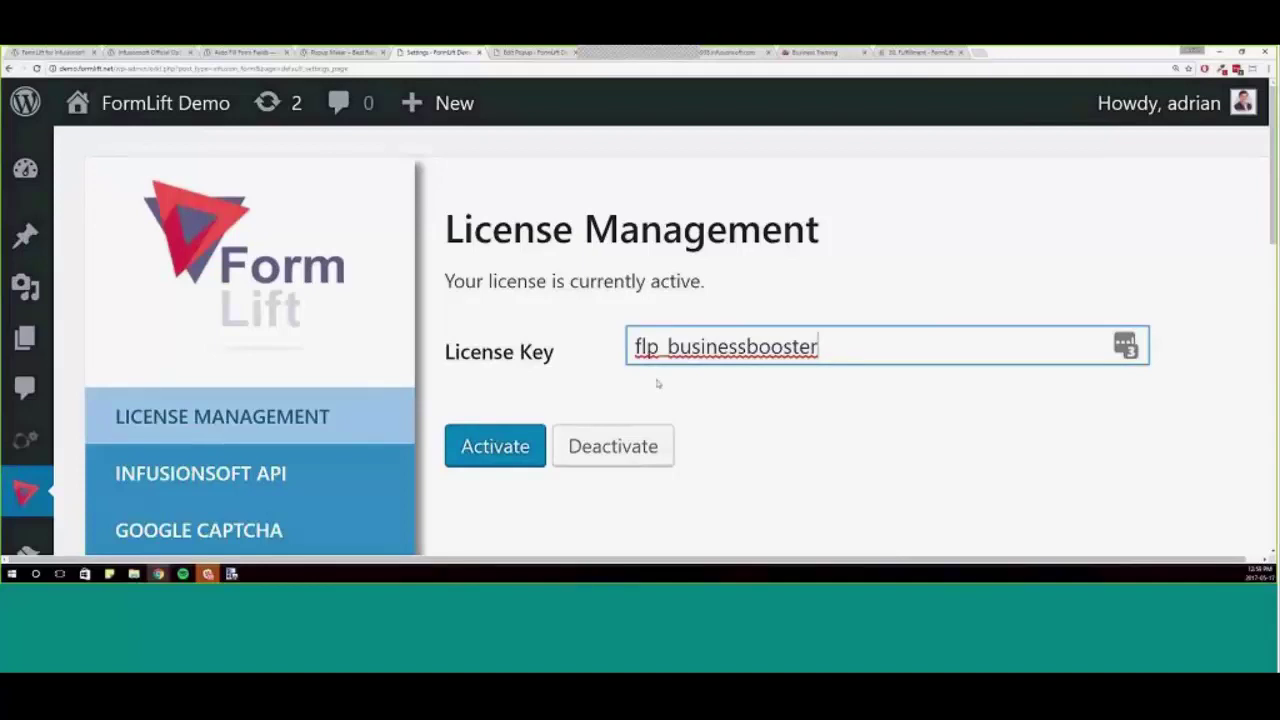
{"action": "key", "text": "ctrl+0"}
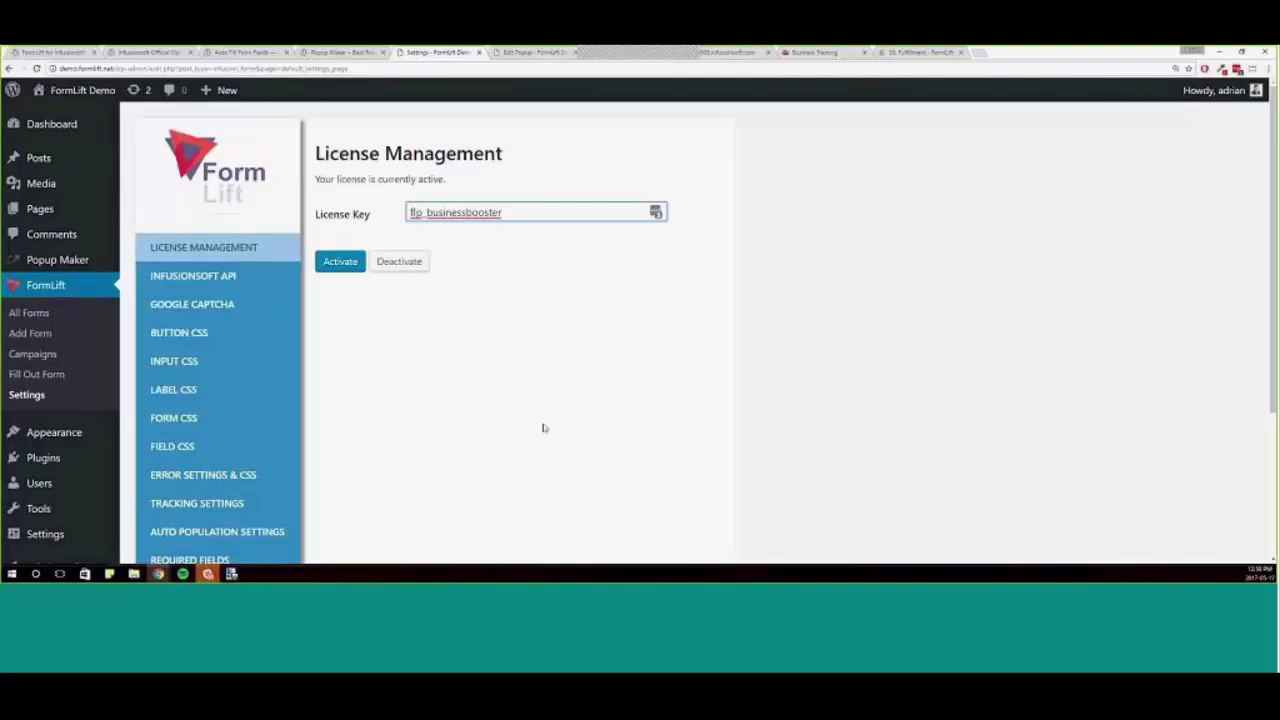
{"action": "scroll", "coordinate": [530, 410], "scroll_direction": "down", "scroll_amount": 3}
{"action": "key", "text": "ctrl+minus"}
{"action": "key", "text": "ctrl+minus"}
{"action": "key", "text": "ctrl+minus"}
{"action": "key", "text": "ctrl+minus"}
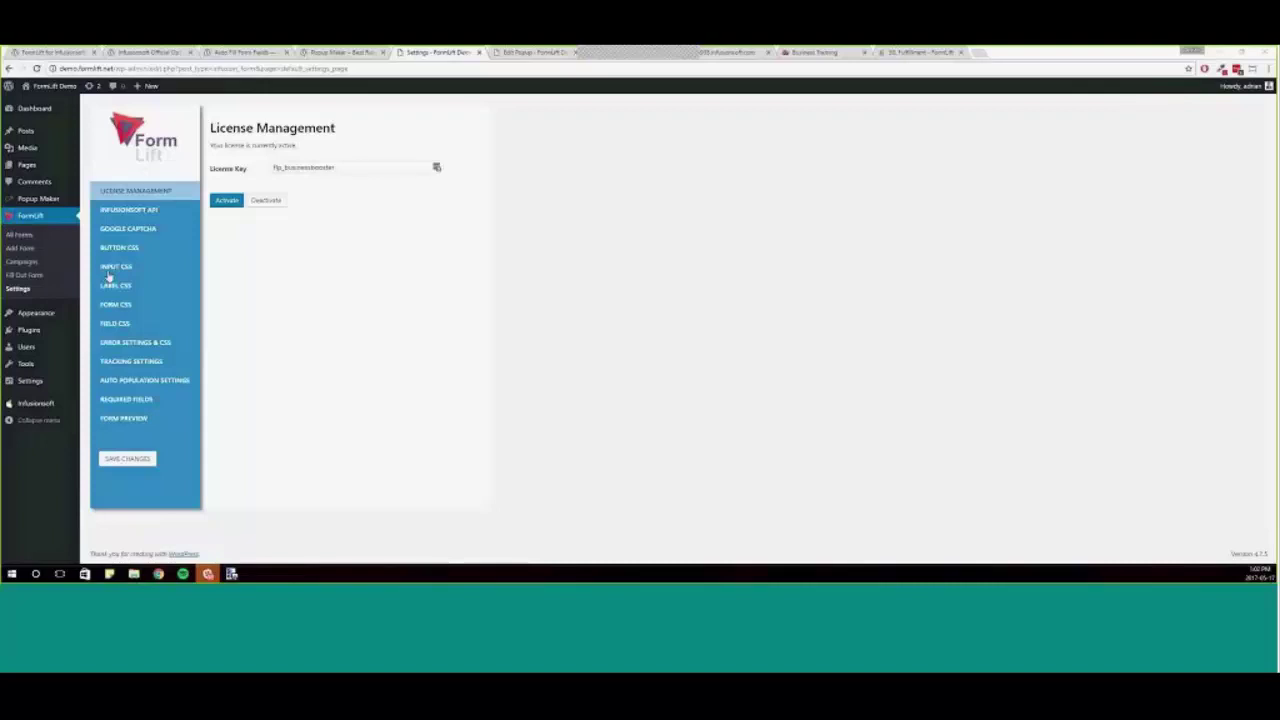
{"action": "scroll", "coordinate": [571, 366], "scroll_direction": "up", "scroll_amount": 4}
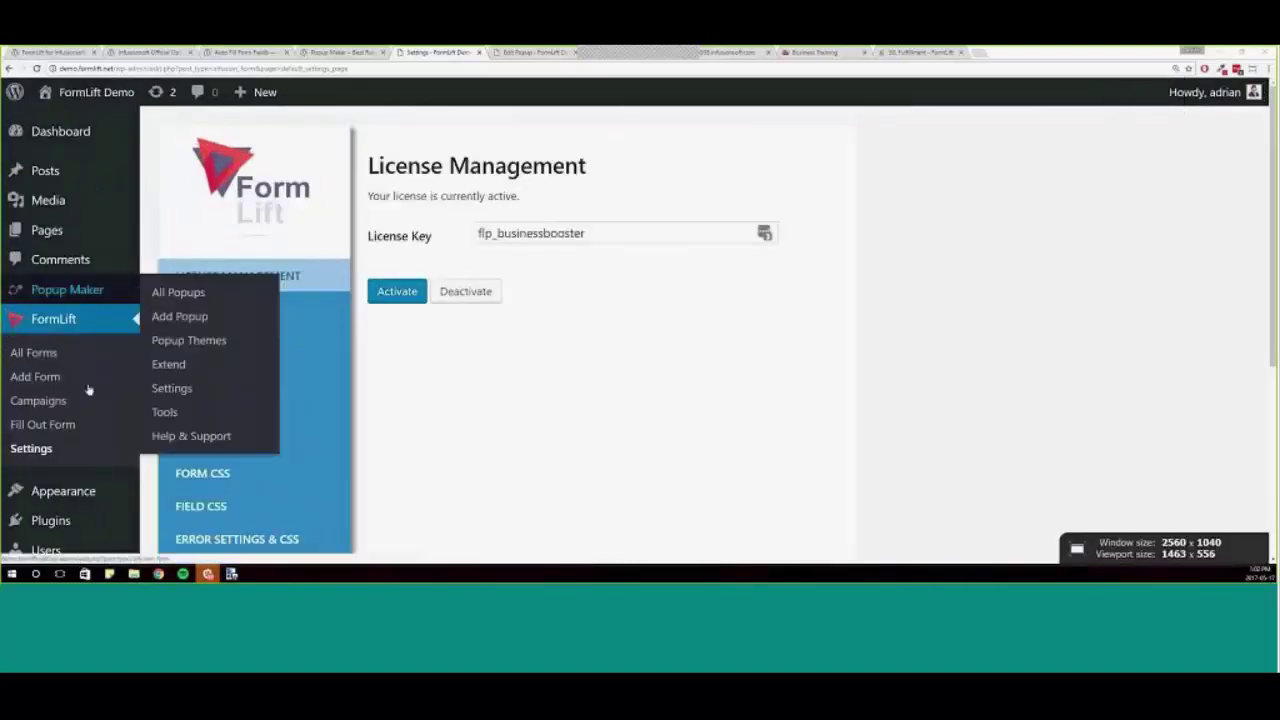